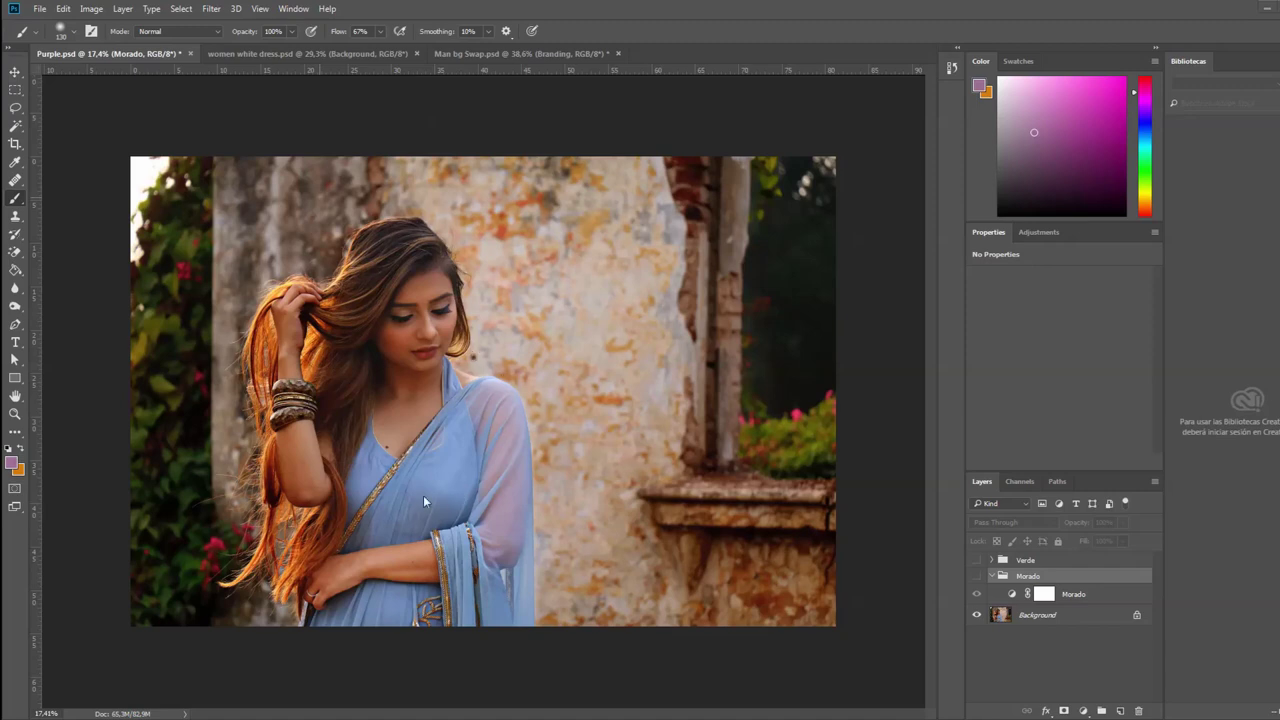
Step: Preview the Morado and Verde saree variants, then hide both to restore the original blue saree
click(977, 577)
click(977, 577)
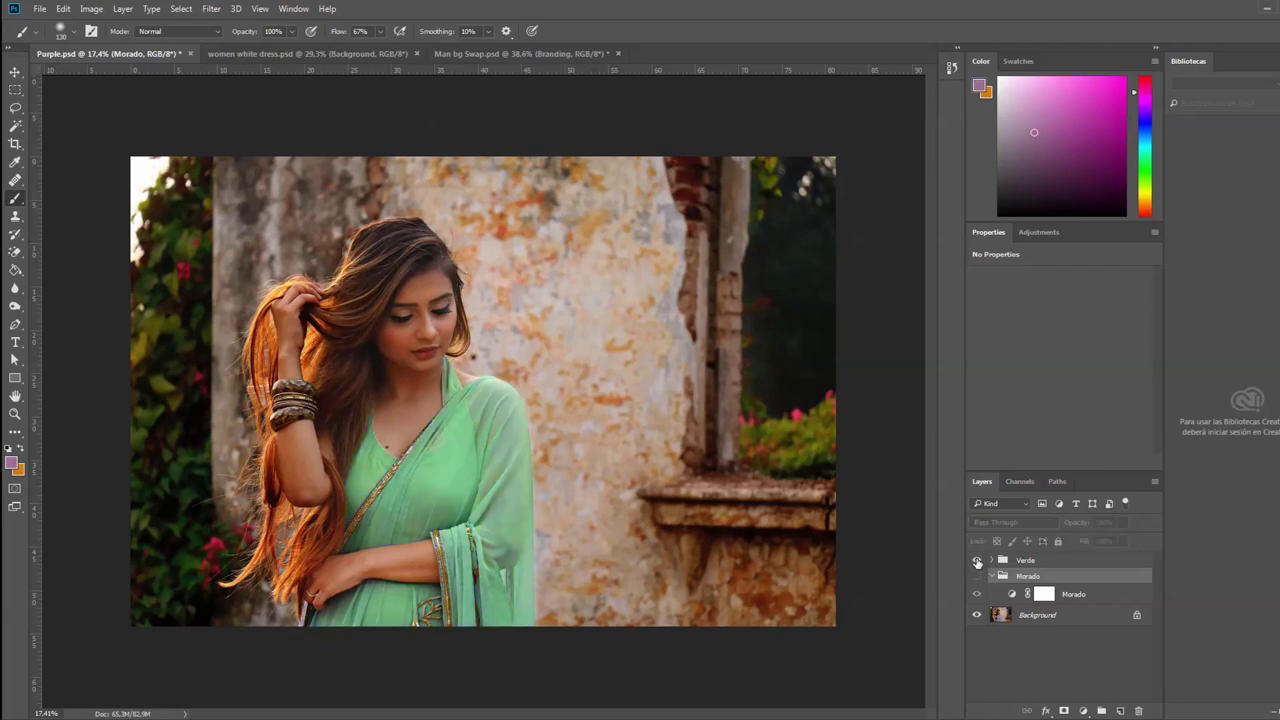
click(978, 561)
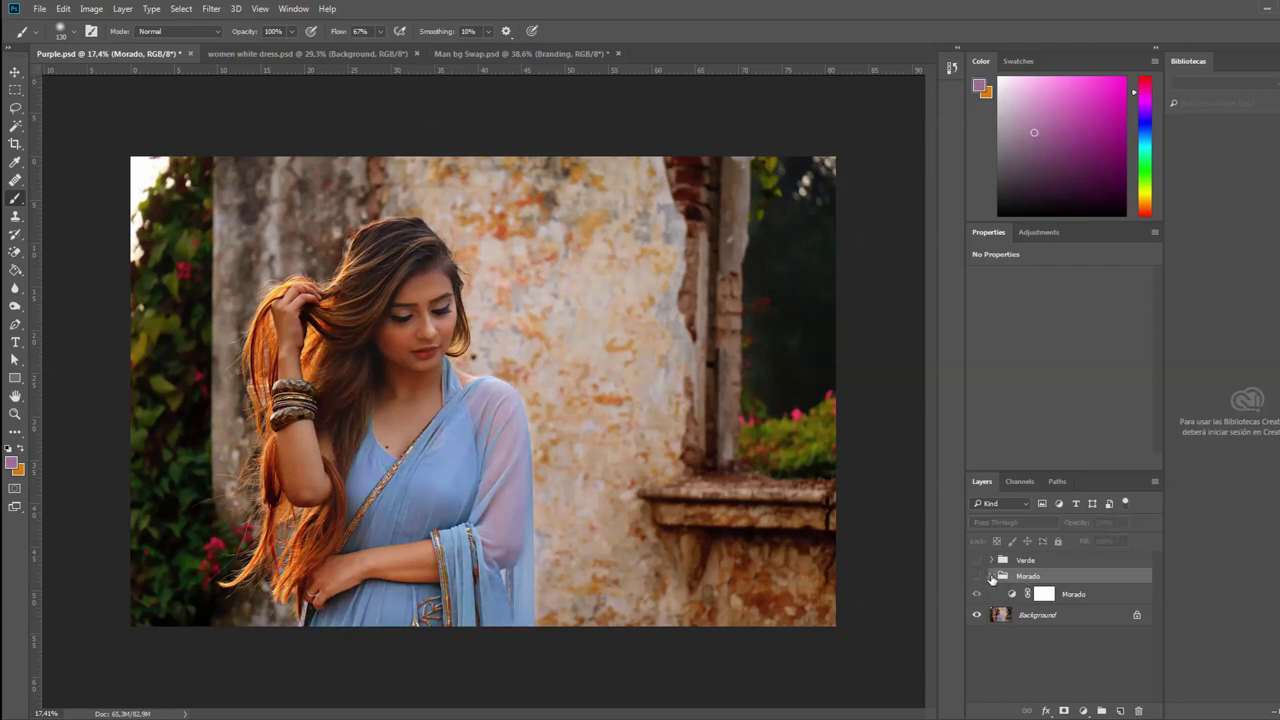
click(992, 578)
click(1084, 711)
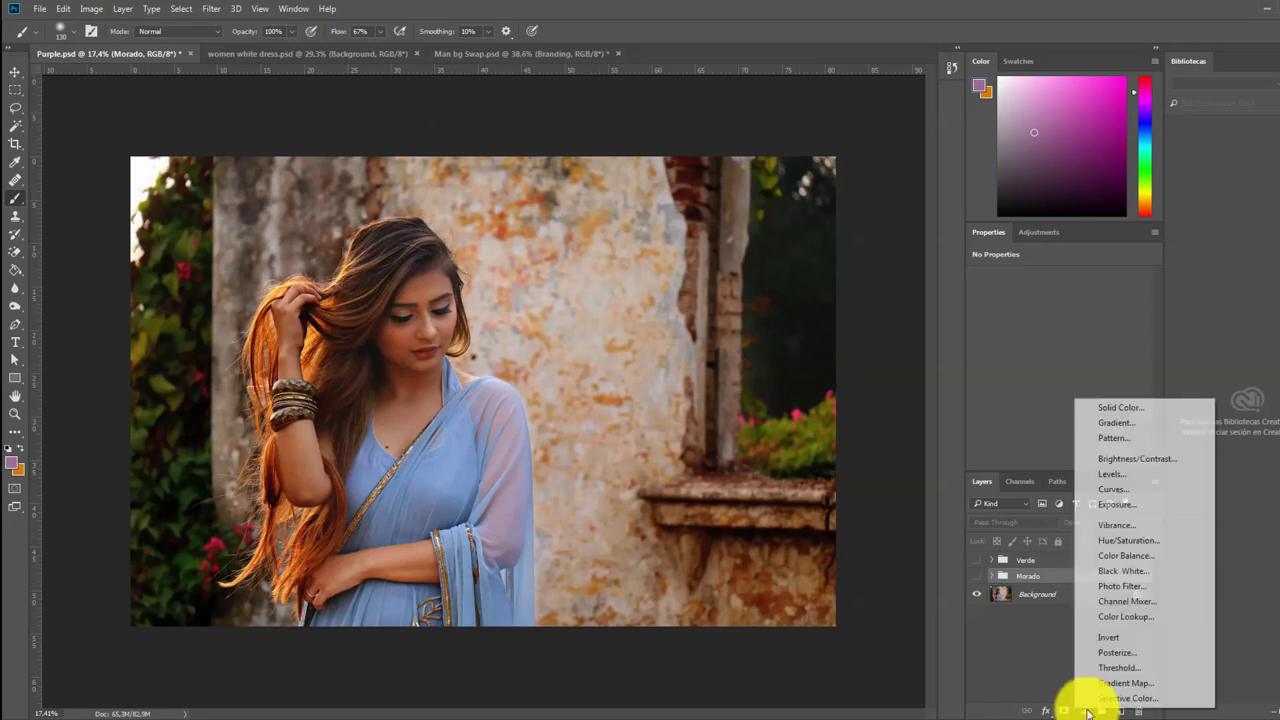
Step: Add a Hue/Saturation adjustment layer targeting the Blues range sampled from the saree
click(1128, 540)
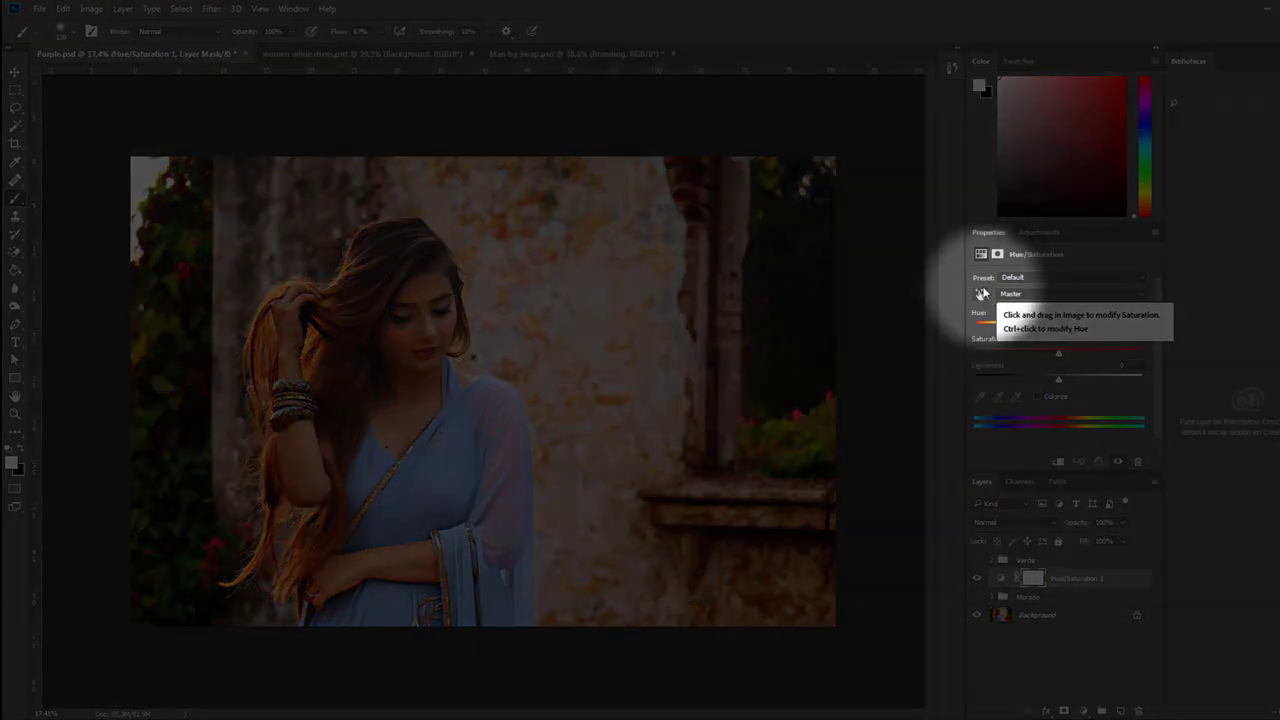
click(982, 294)
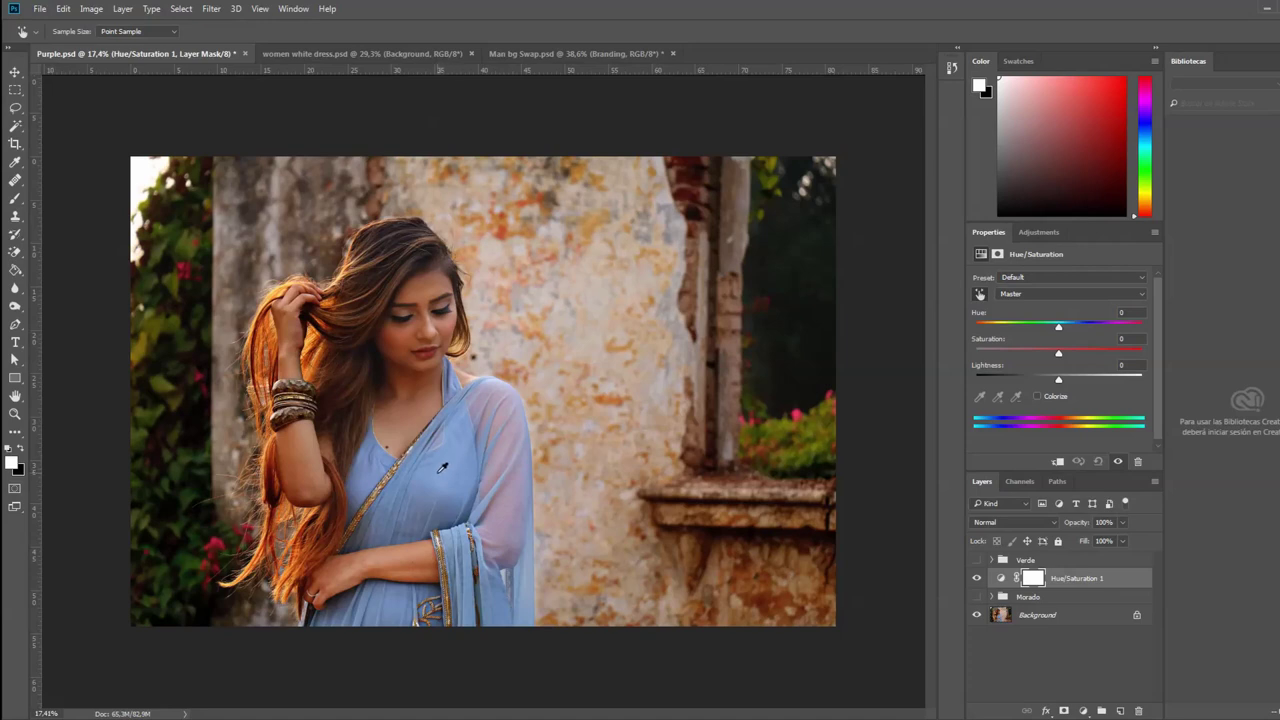
click(440, 466)
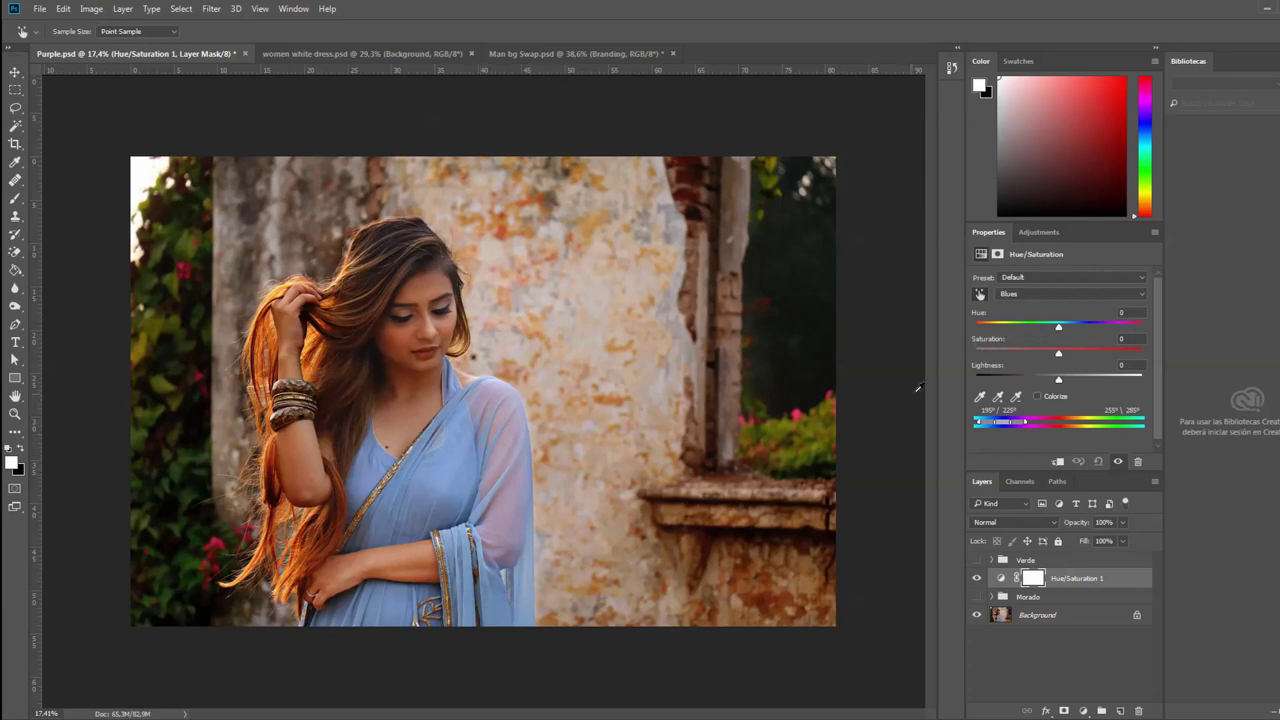
Step: Shift the Blues hue to +104, turning the saree pink-purple
drag(1060, 330, 1103, 324)
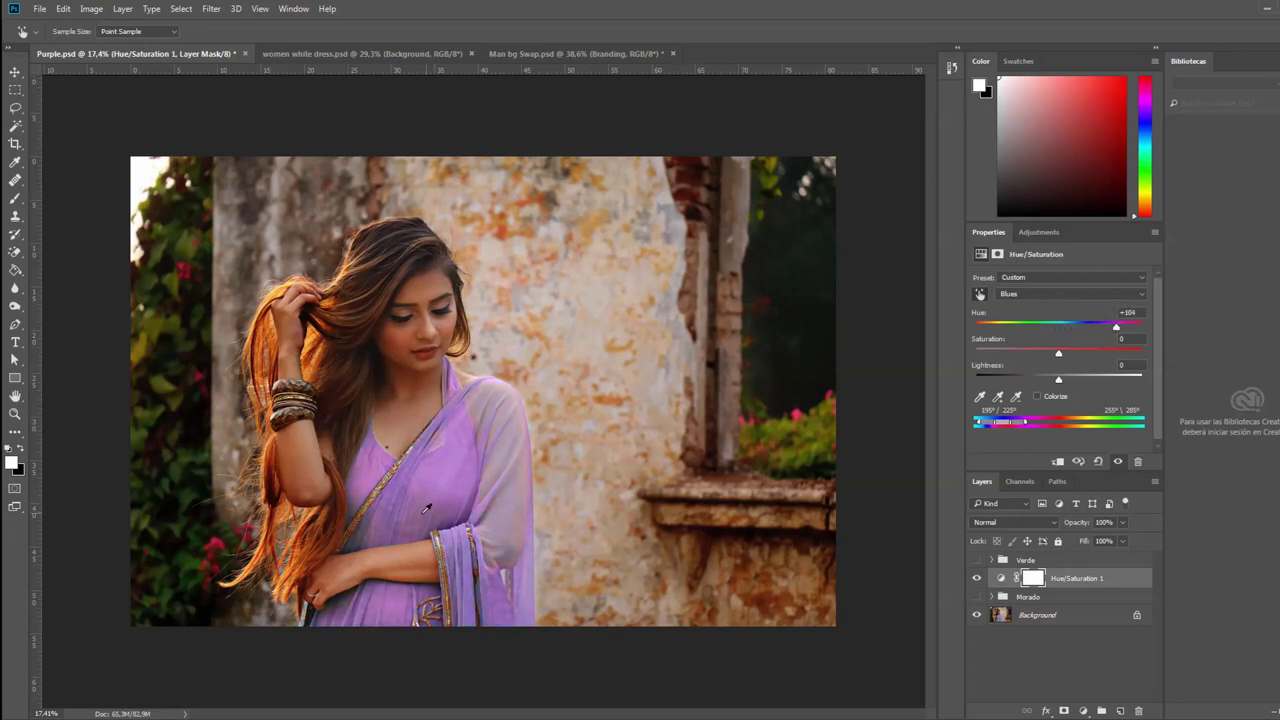
scroll(452, 487, up, 2)
scroll(440, 500, up, 3)
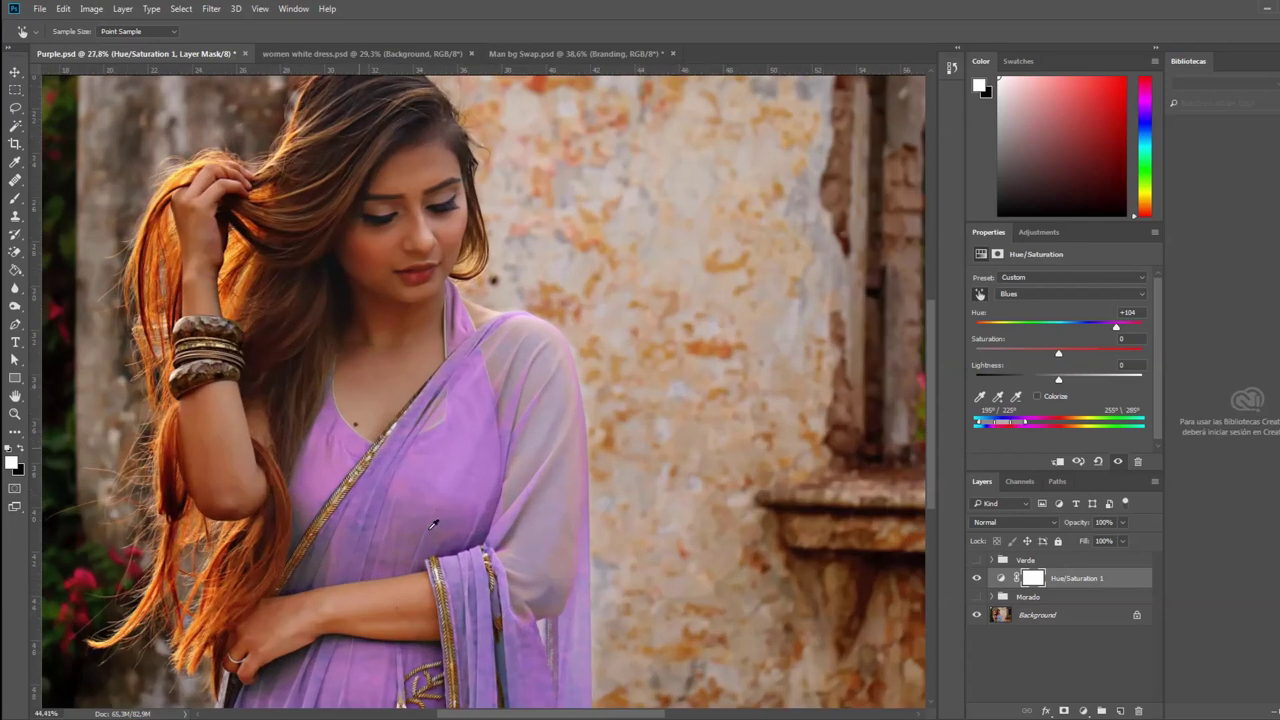
scroll(423, 523, up, 3)
scroll(415, 528, up, 3)
scroll(440, 527, down, 2)
scroll(400, 490, down, 1)
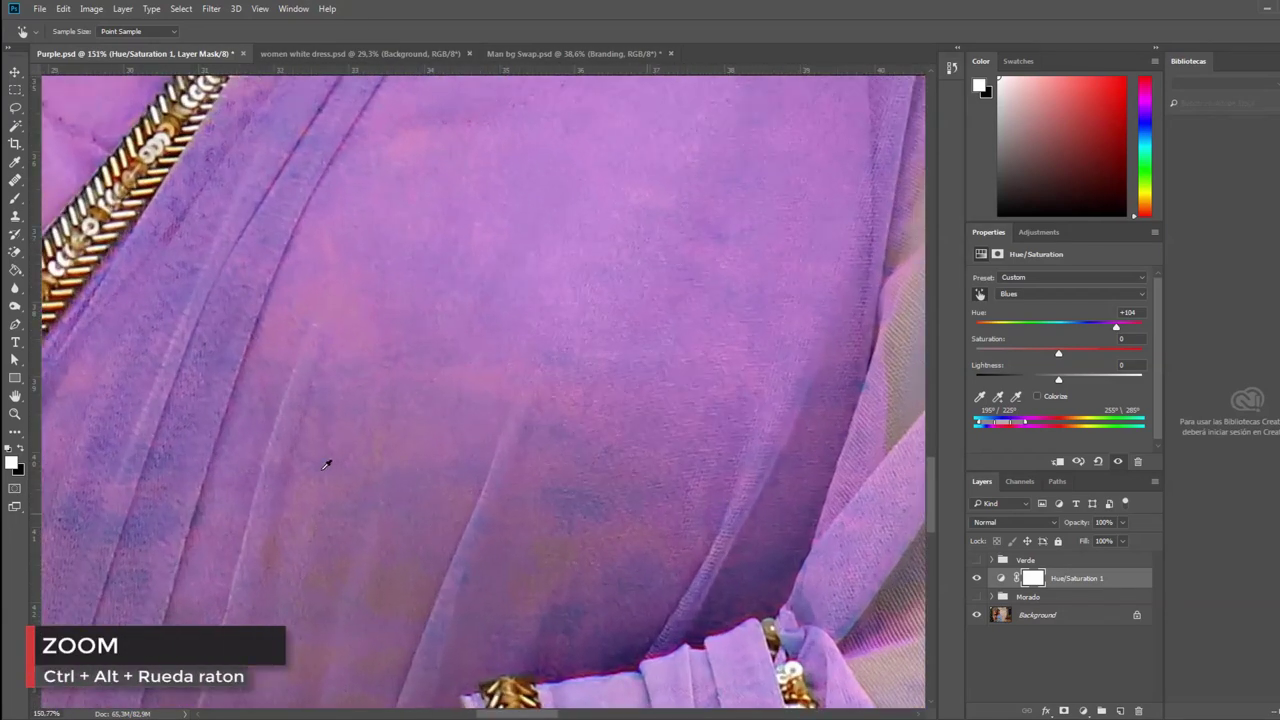
scroll(385, 430, down, 2)
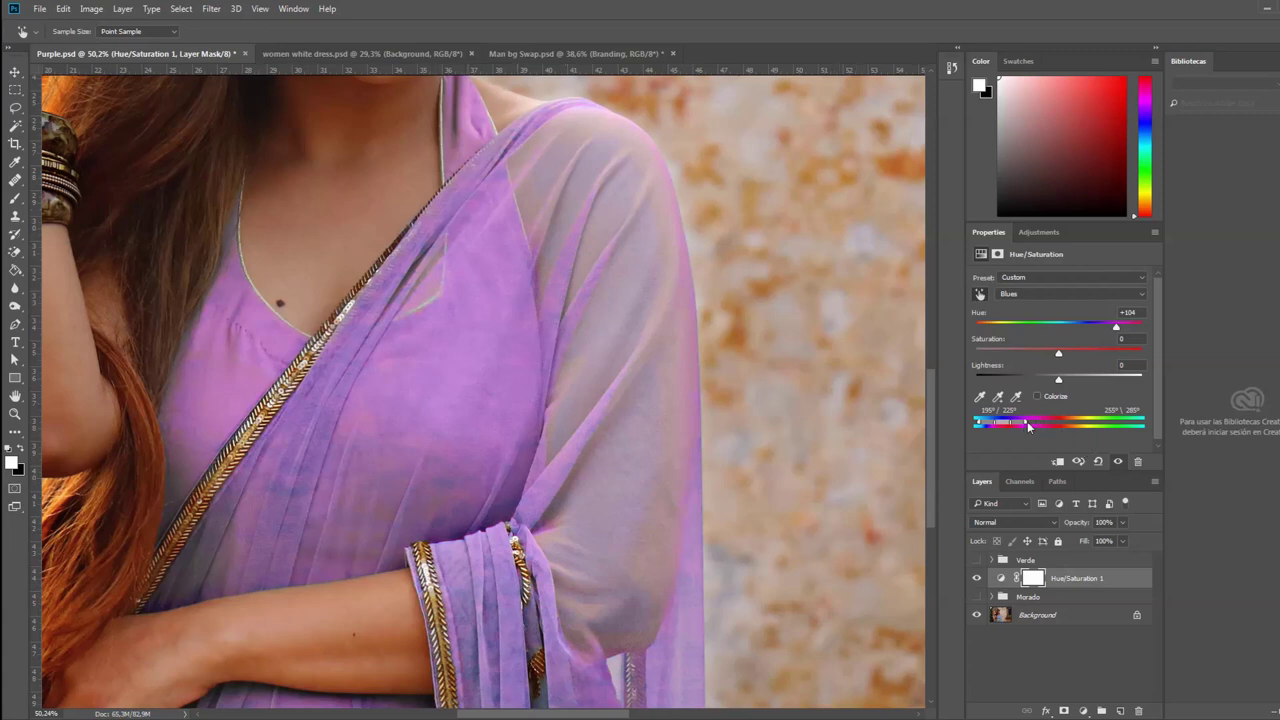
Step: Widen the affected Blues range toward magenta and cyan, inspecting the neckline and sash up close
drag(1028, 425, 1034, 427)
mouse_move(979, 425)
mouse_down()
mouse_move(1160, 431)
mouse_move(1113, 429)
mouse_up()
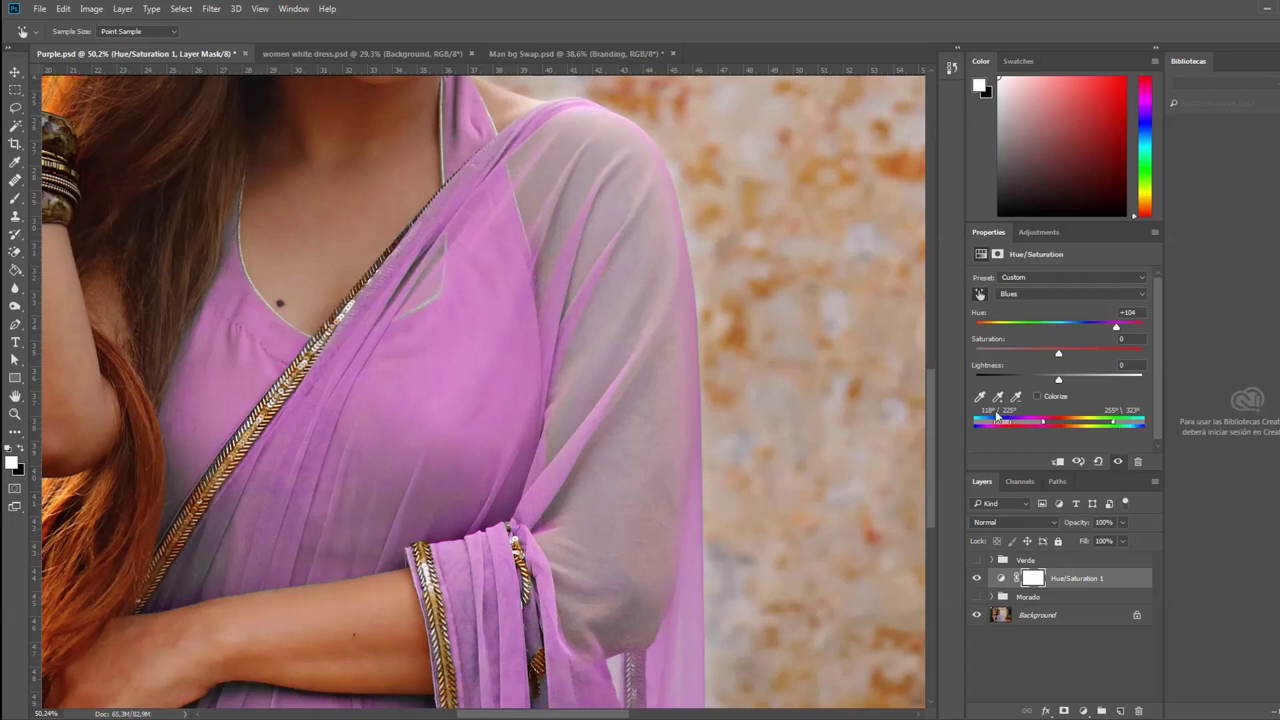
drag(995, 426, 987, 426)
scroll(161, 331, up, 3)
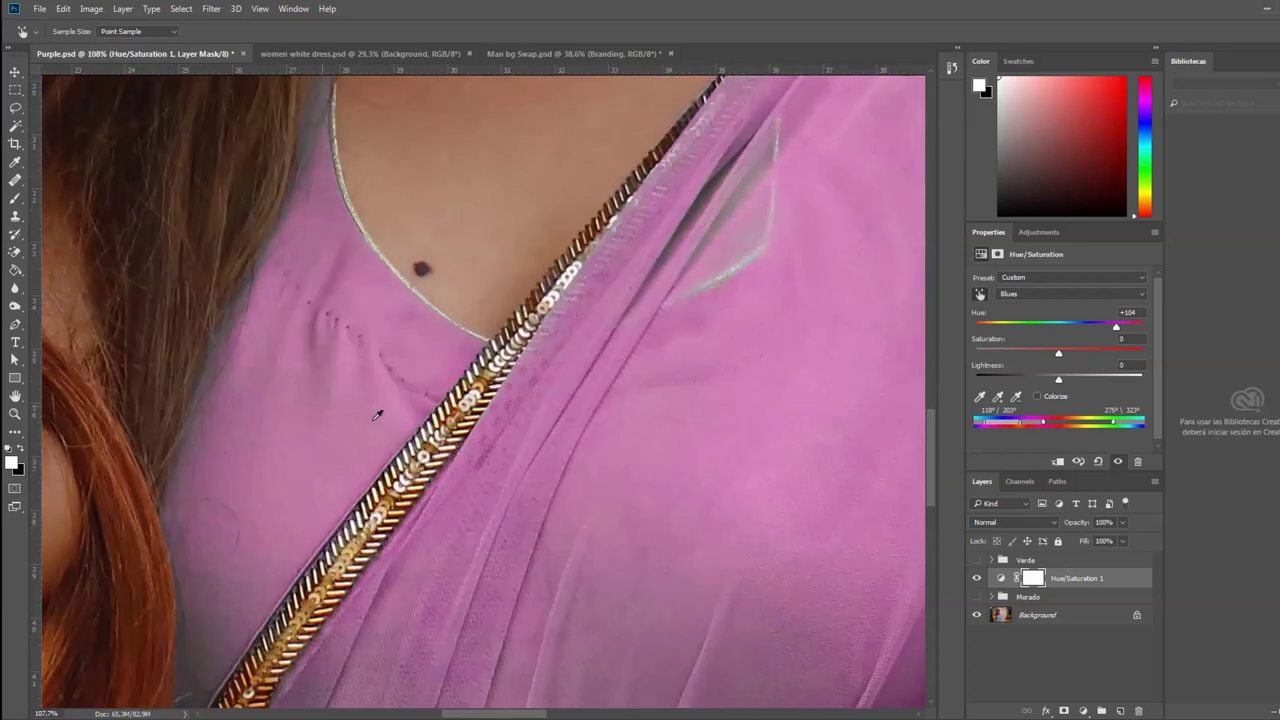
mouse_move(306, 330)
mouse_down()
mouse_move(357, 203)
mouse_move(410, 168)
mouse_up()
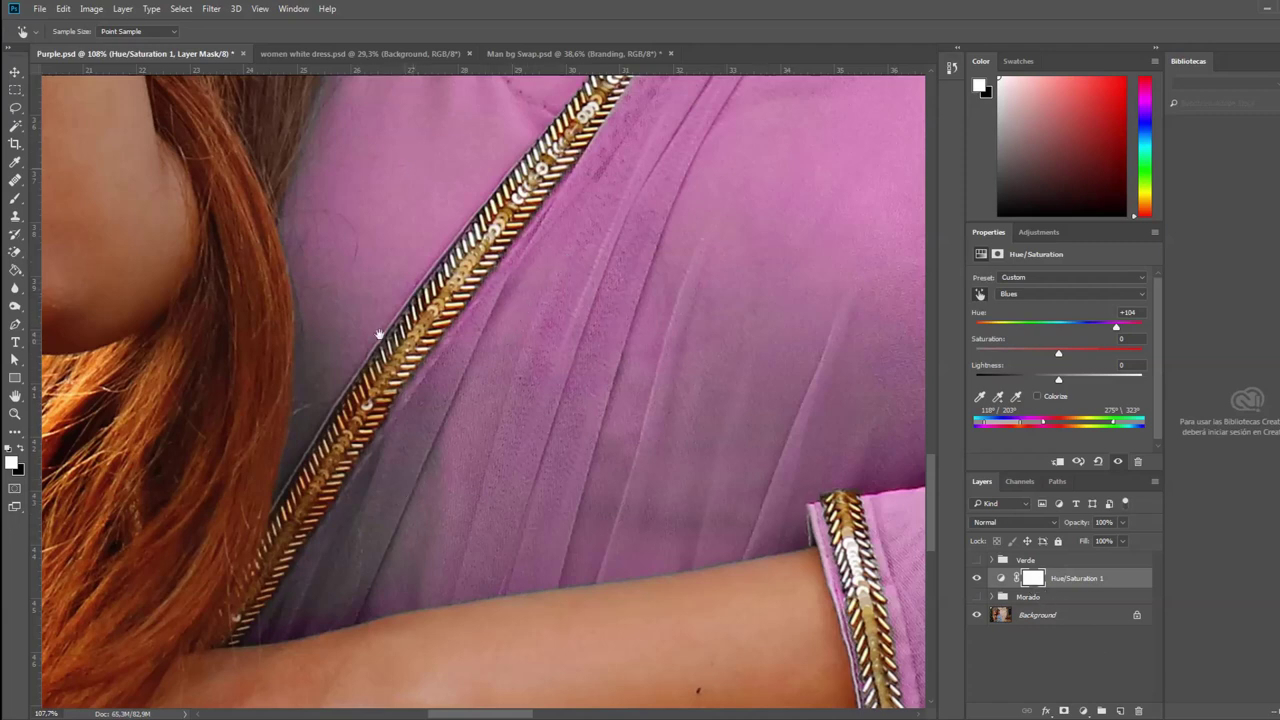
mouse_move(380, 334)
mouse_down()
mouse_move(380, 571)
mouse_move(423, 200)
mouse_up()
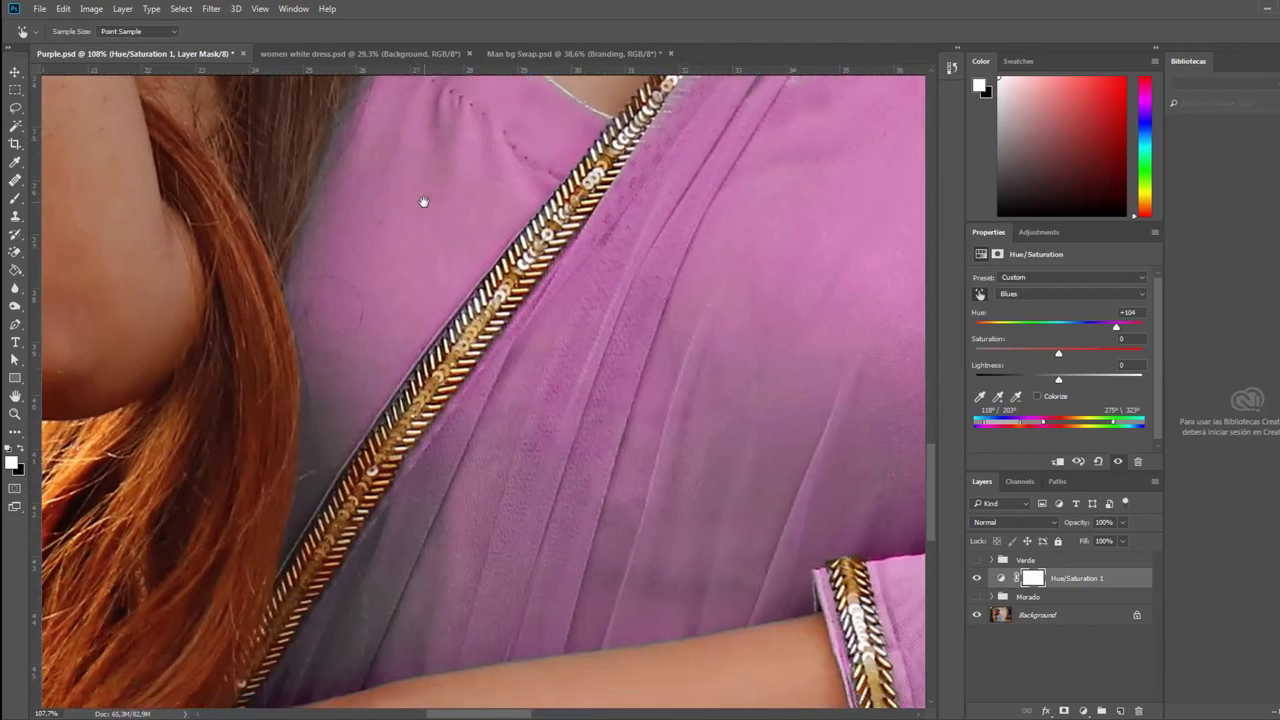
click(1121, 711)
Step: Pick a Soft Round 130 px brush and set Layer 1's blend mode to Color
key(b)
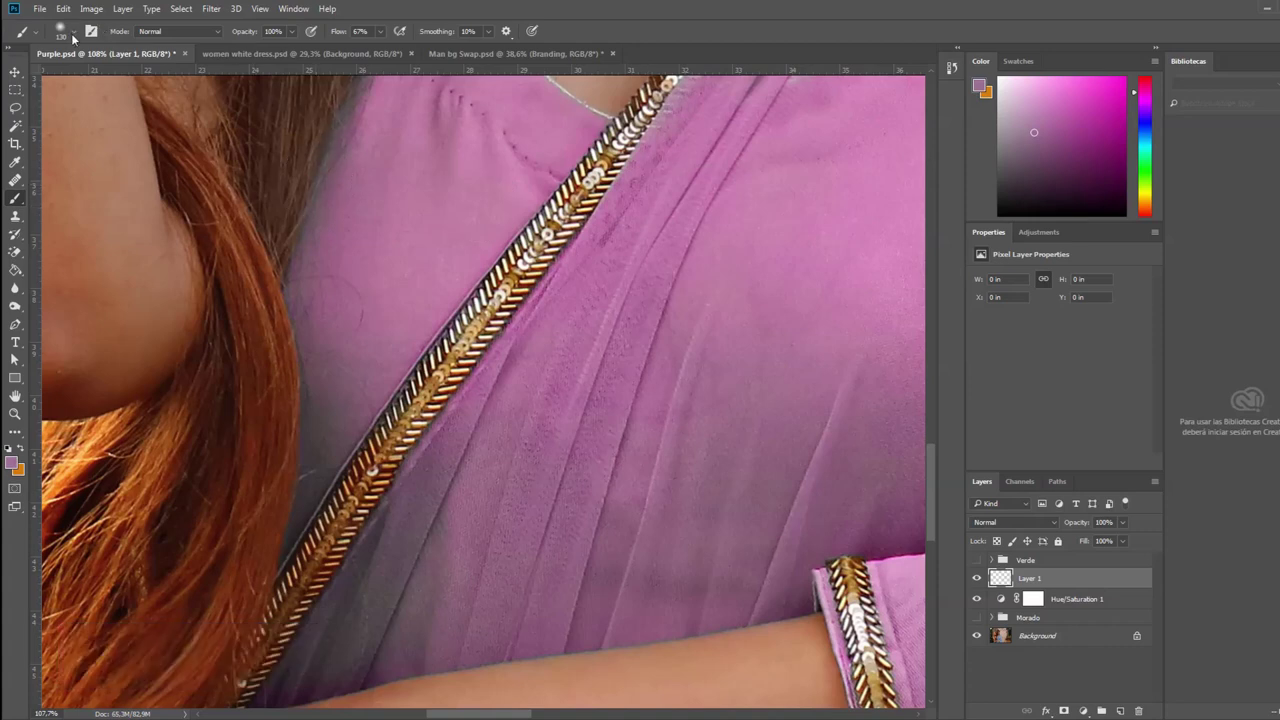
click(73, 35)
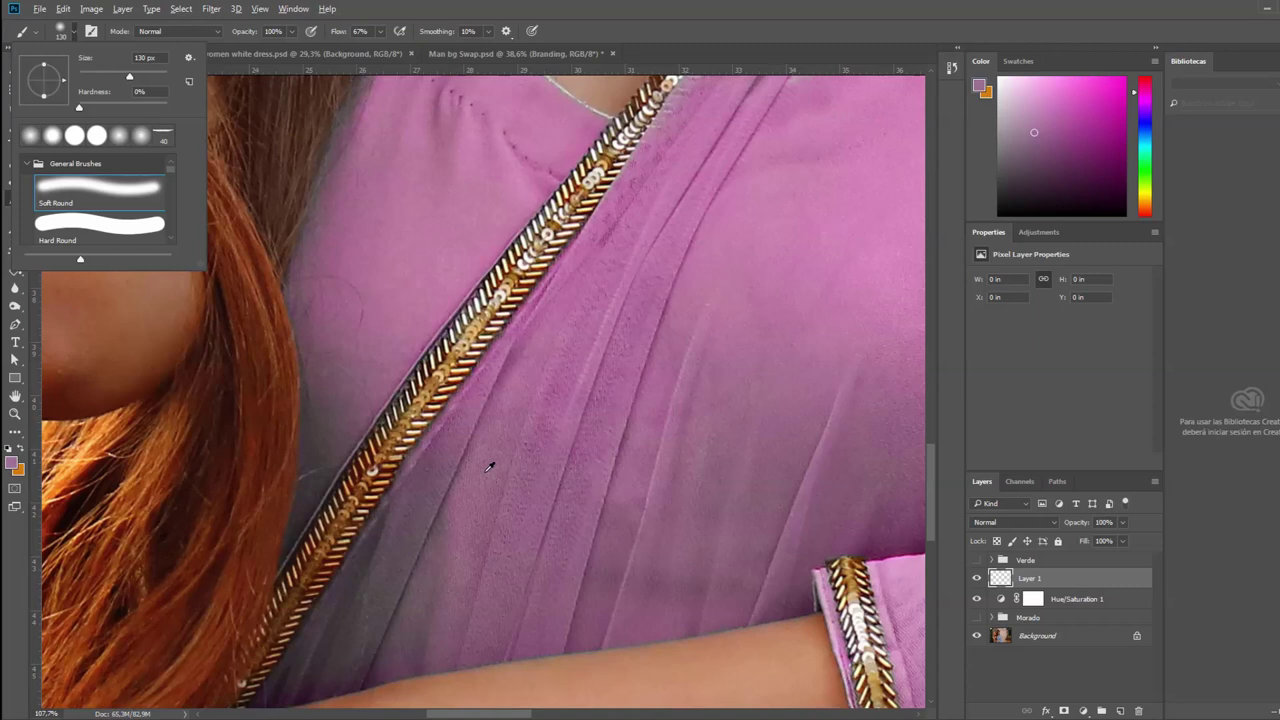
alt+click(490, 467)
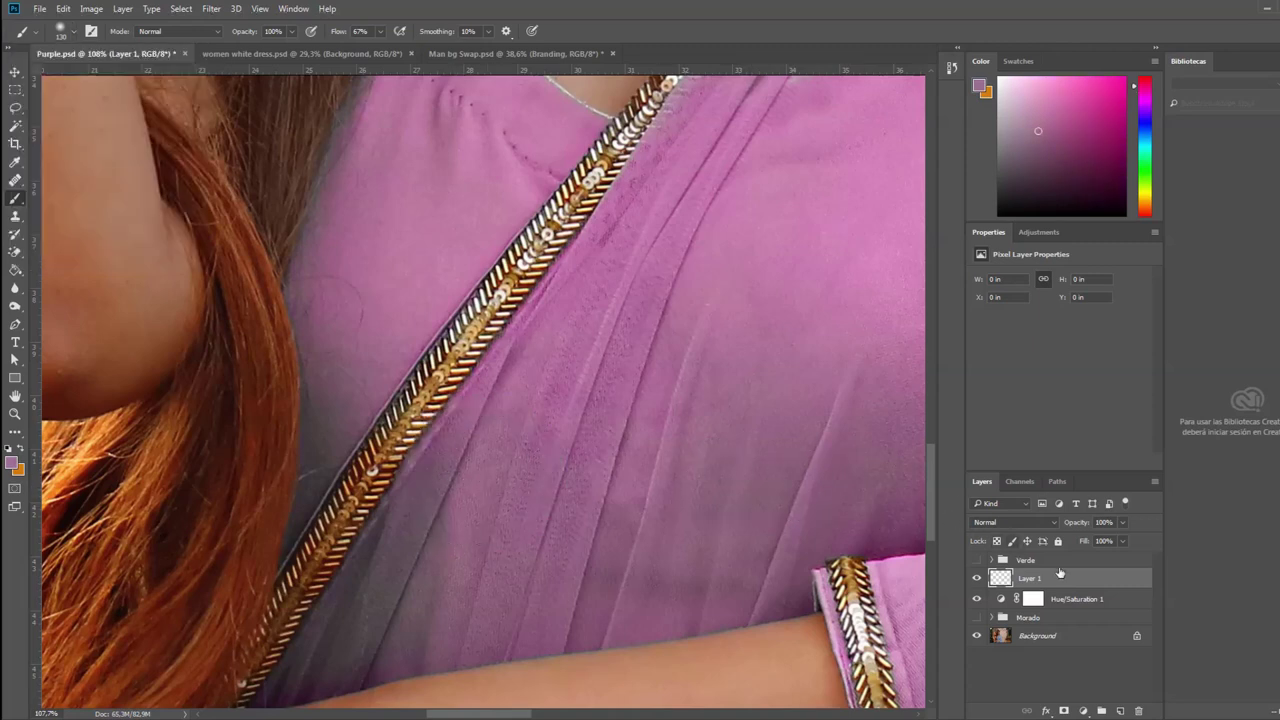
click(1040, 522)
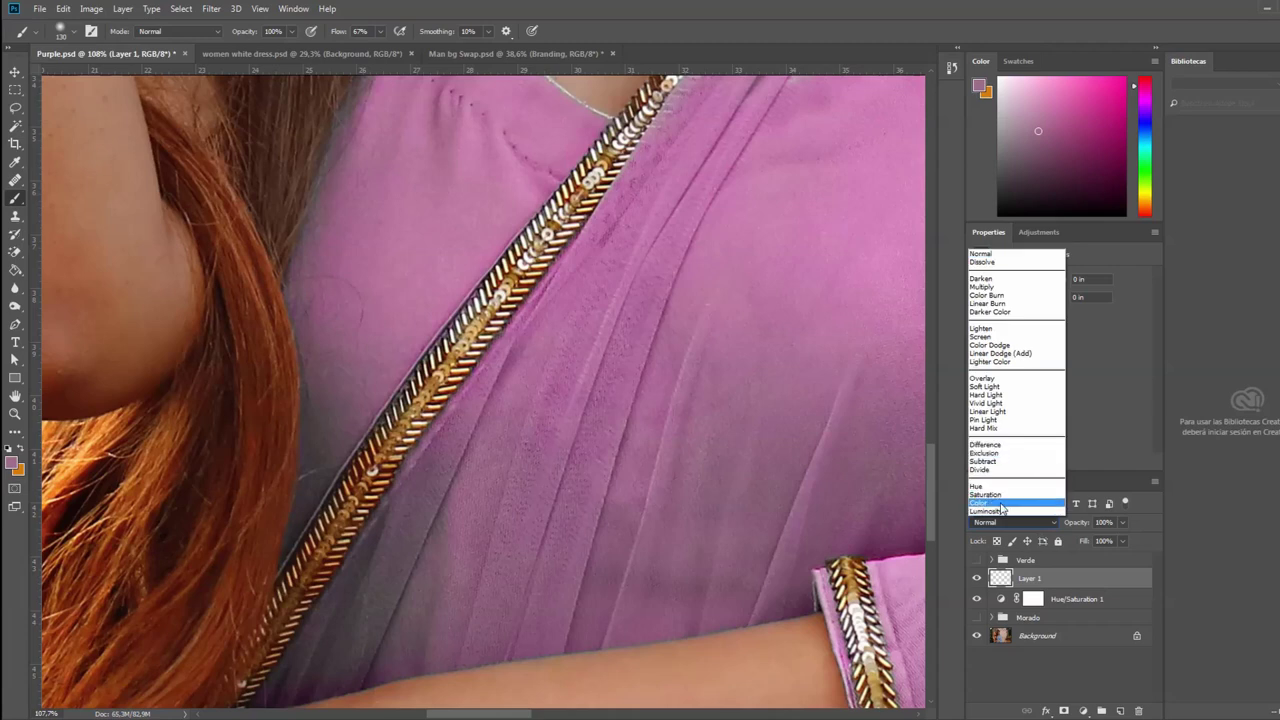
click(980, 503)
Step: Paint pink over the grey shadows along the sash and beside the neckline
mouse_move(418, 535)
mouse_down()
mouse_move(396, 582)
mouse_move(406, 627)
mouse_move(420, 385)
mouse_move(374, 377)
mouse_up()
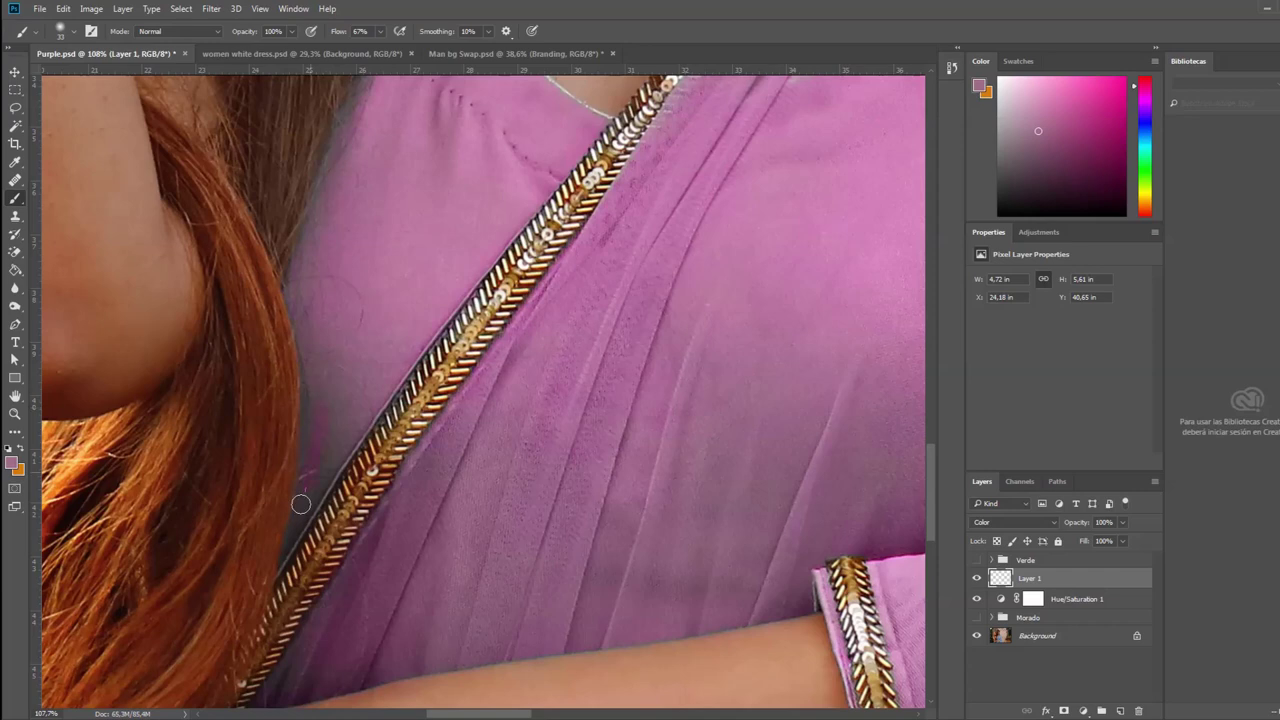
drag(300, 503, 294, 529)
scroll(405, 348, up, 2)
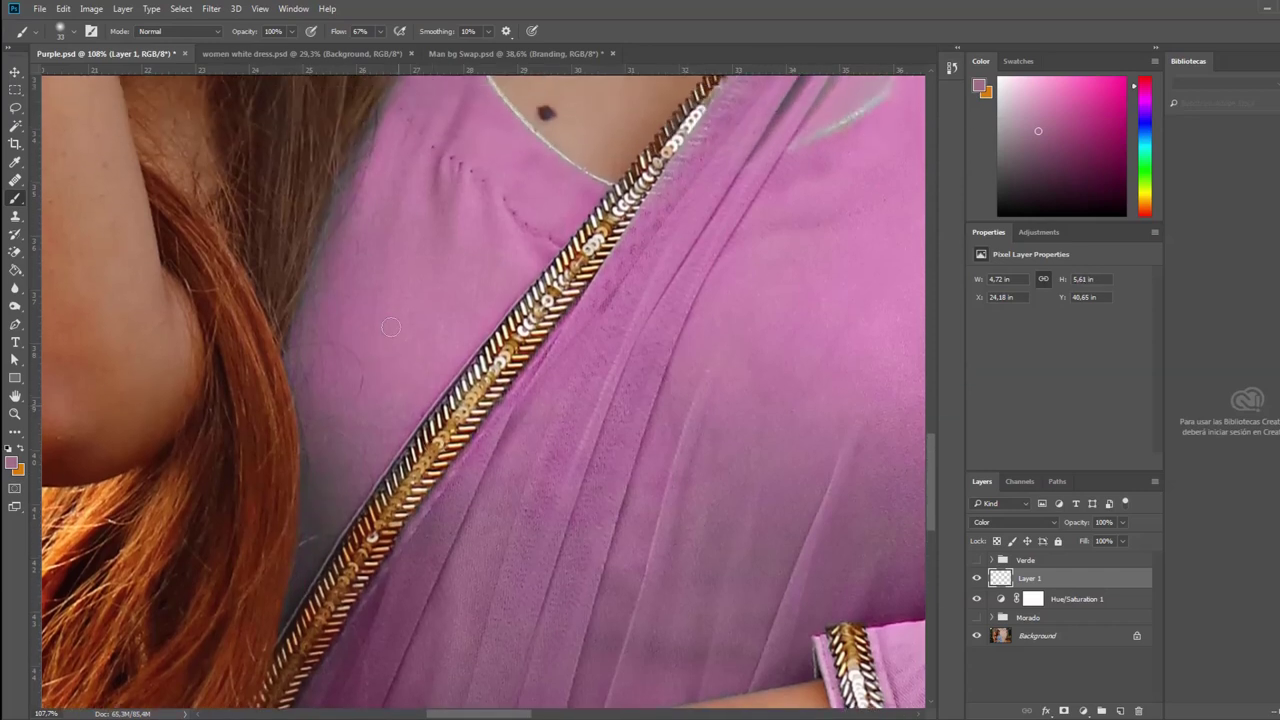
scroll(415, 342, up, 2)
scroll(428, 336, up, 2)
scroll(440, 329, up, 2)
scroll(444, 327, up, 2)
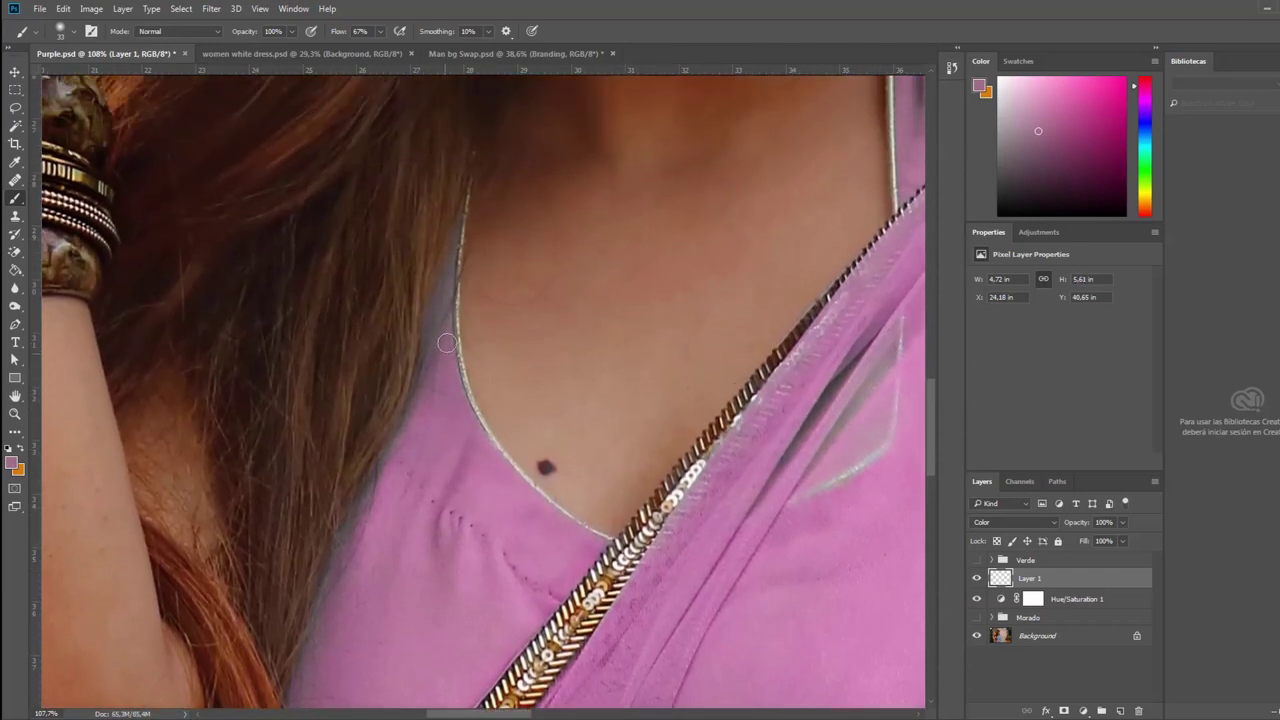
scroll(480, 345, up, 2)
scroll(534, 374, up, 2)
scroll(400, 230, up, 2)
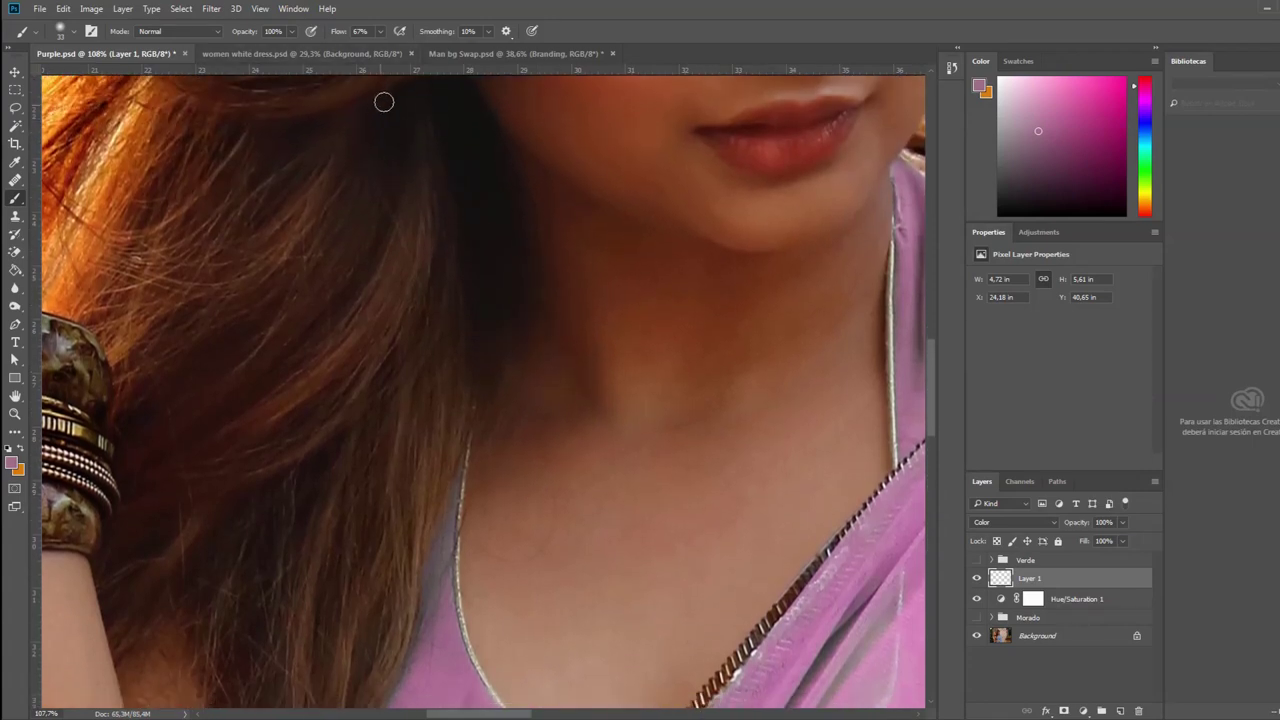
mouse_move(448, 550)
mouse_down()
mouse_move(451, 494)
mouse_move(452, 510)
mouse_up()
scroll(460, 600, down, 4)
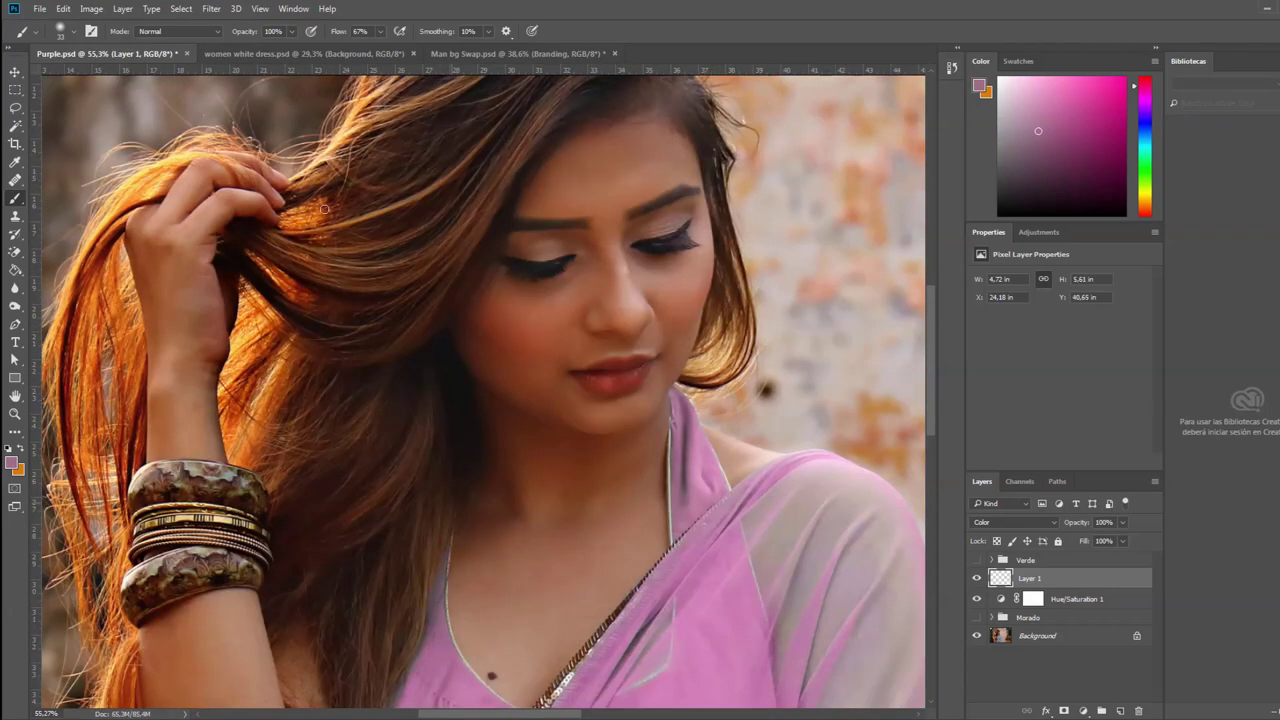
Step: Adjust brush flow and size to about 84 px, then paint soft pink on the upper chest at 100% opacity
click(380, 31)
drag(380, 46, 271, 48)
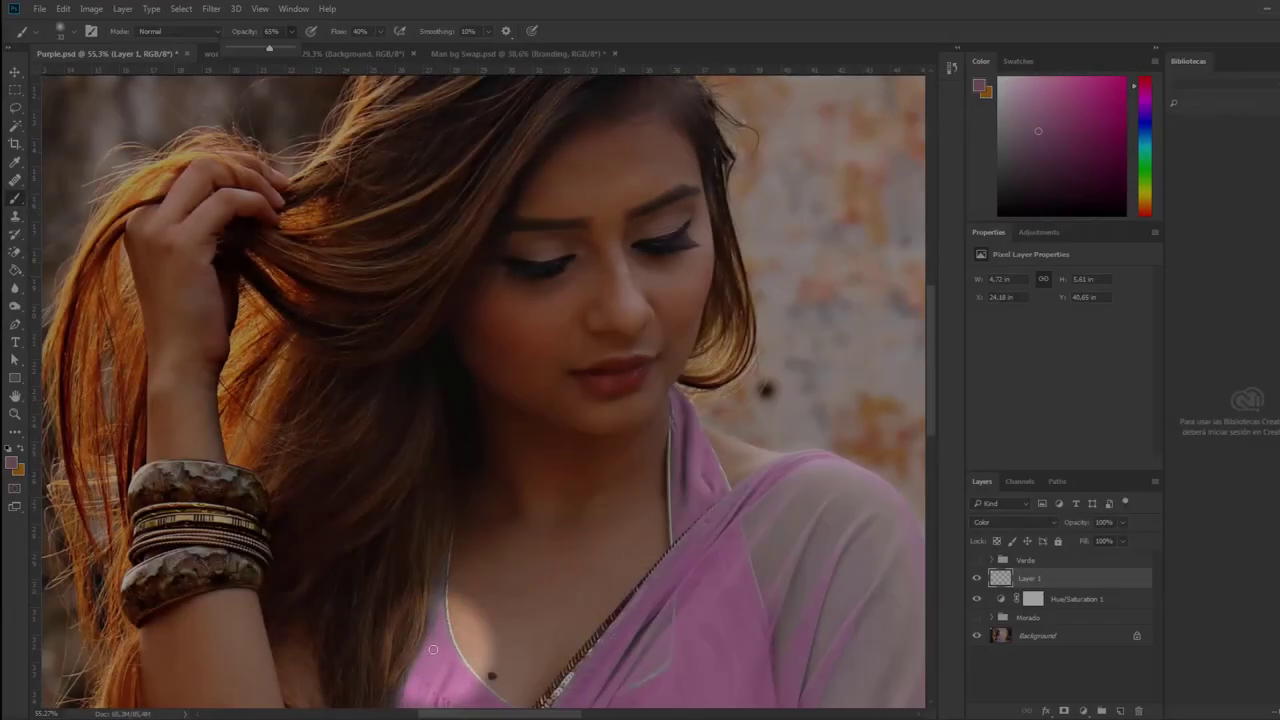
mouse_move(433, 649)
mouse_down()
mouse_move(457, 649)
mouse_move(419, 669)
mouse_up()
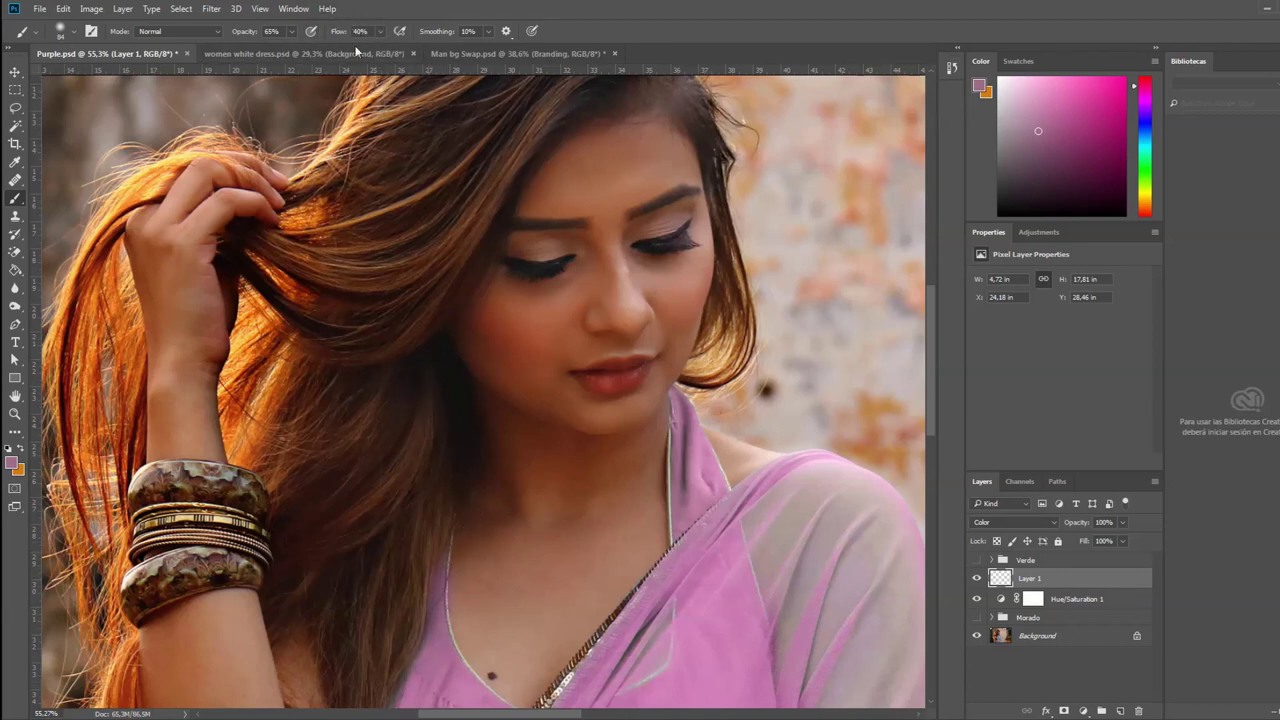
drag(705, 604, 684, 378)
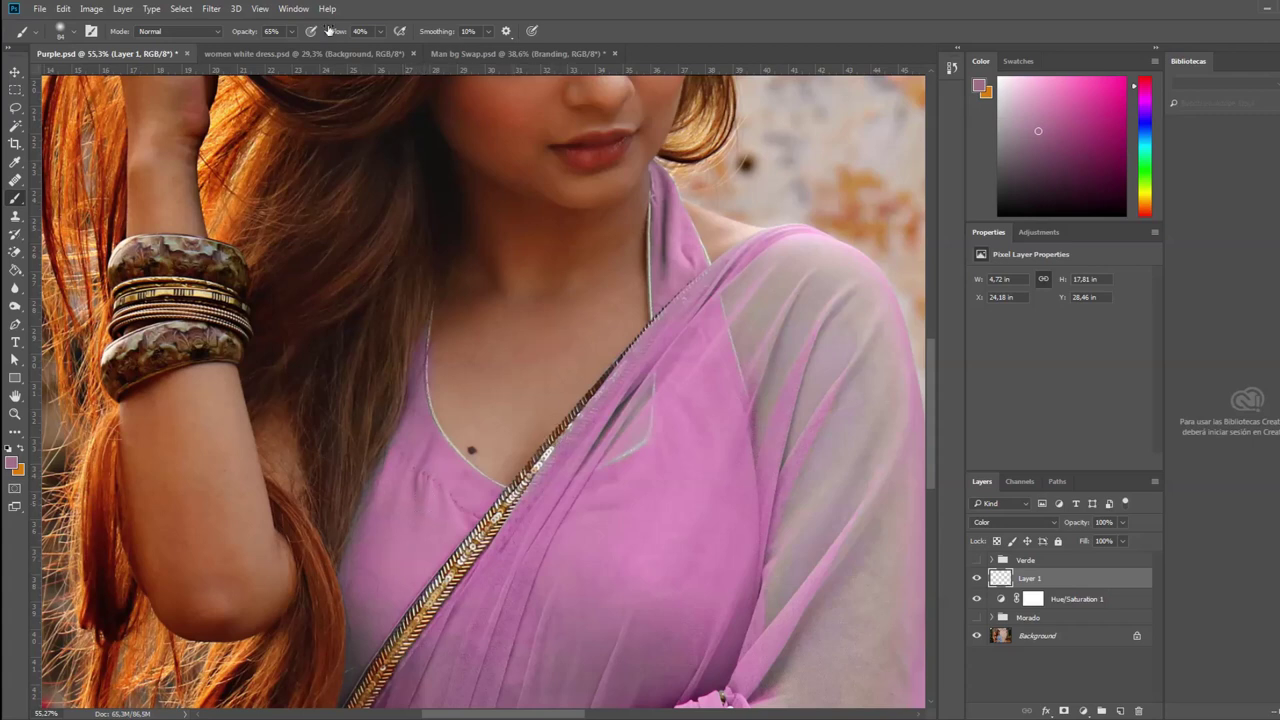
click(381, 35)
drag(480, 392, 557, 289)
click(291, 31)
drag(299, 51, 316, 51)
scroll(539, 376, up, 3)
scroll(529, 371, up, 3)
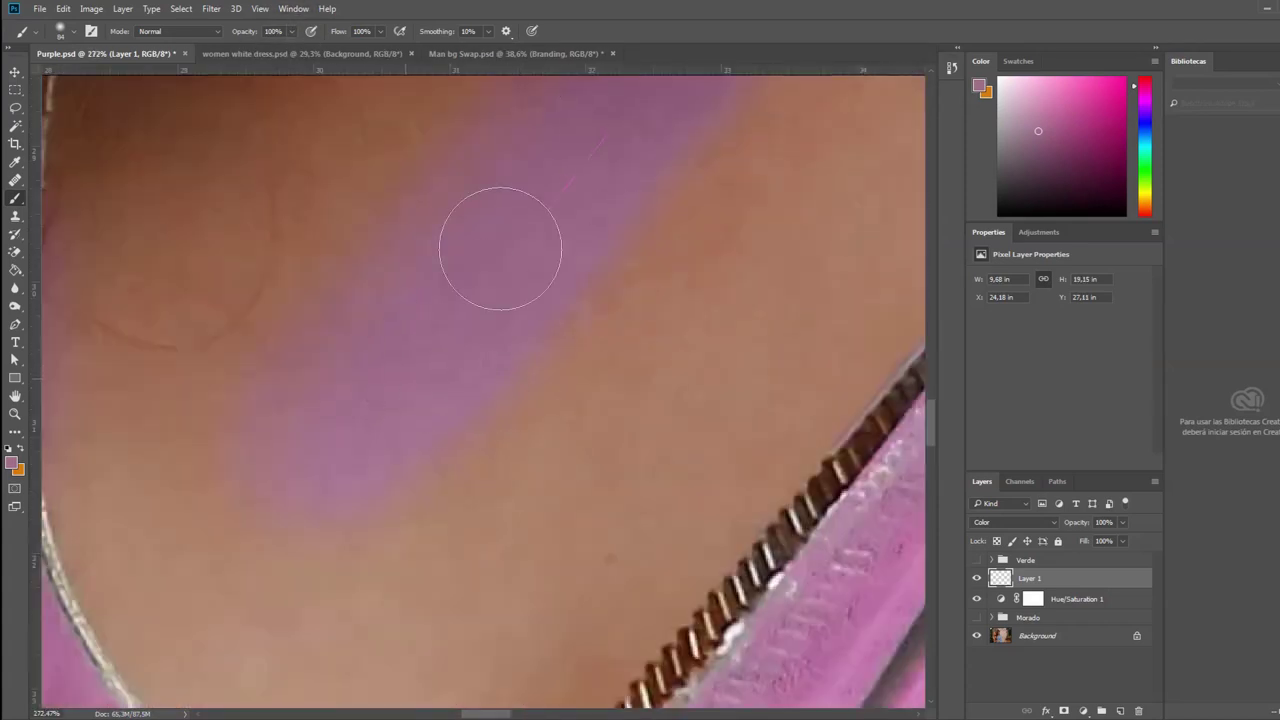
Step: Try light 24% flow pink strokes over the skin, then undo them
click(380, 31)
drag(385, 50, 331, 48)
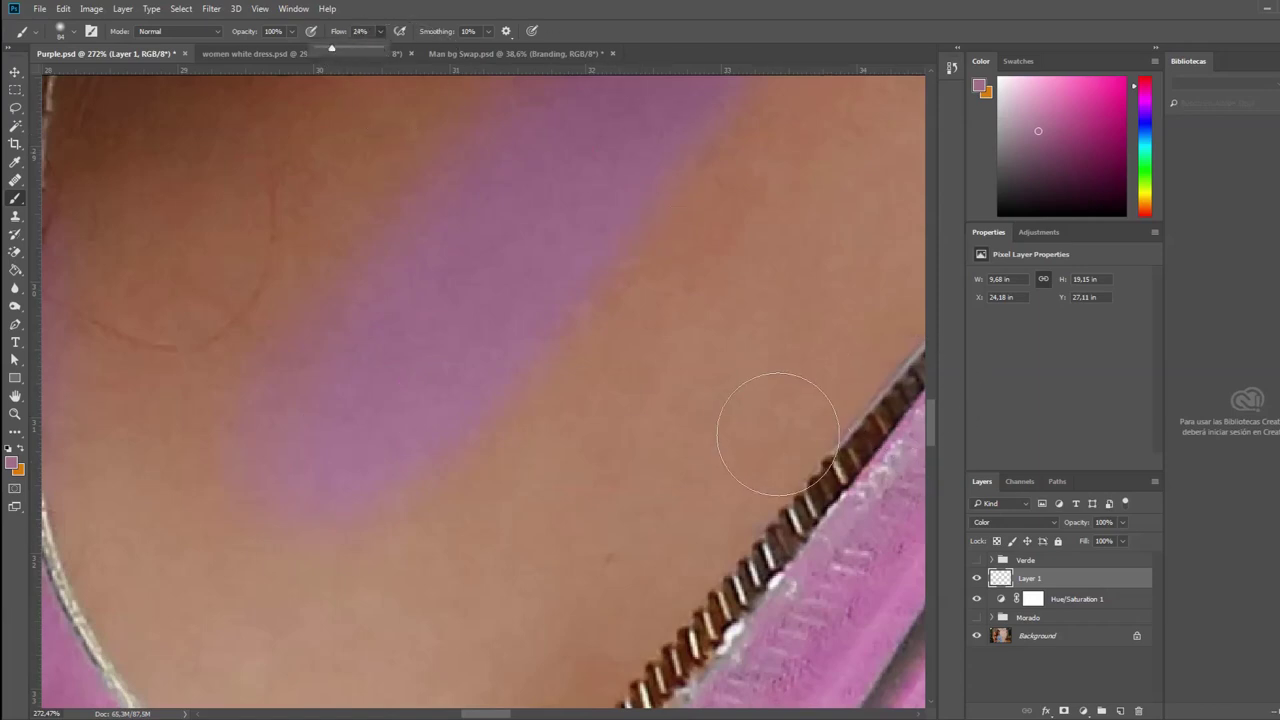
drag(774, 423, 666, 523)
mouse_move(768, 399)
mouse_down()
mouse_move(608, 563)
mouse_move(734, 406)
mouse_move(766, 391)
mouse_move(751, 394)
mouse_move(766, 371)
mouse_move(651, 514)
mouse_up()
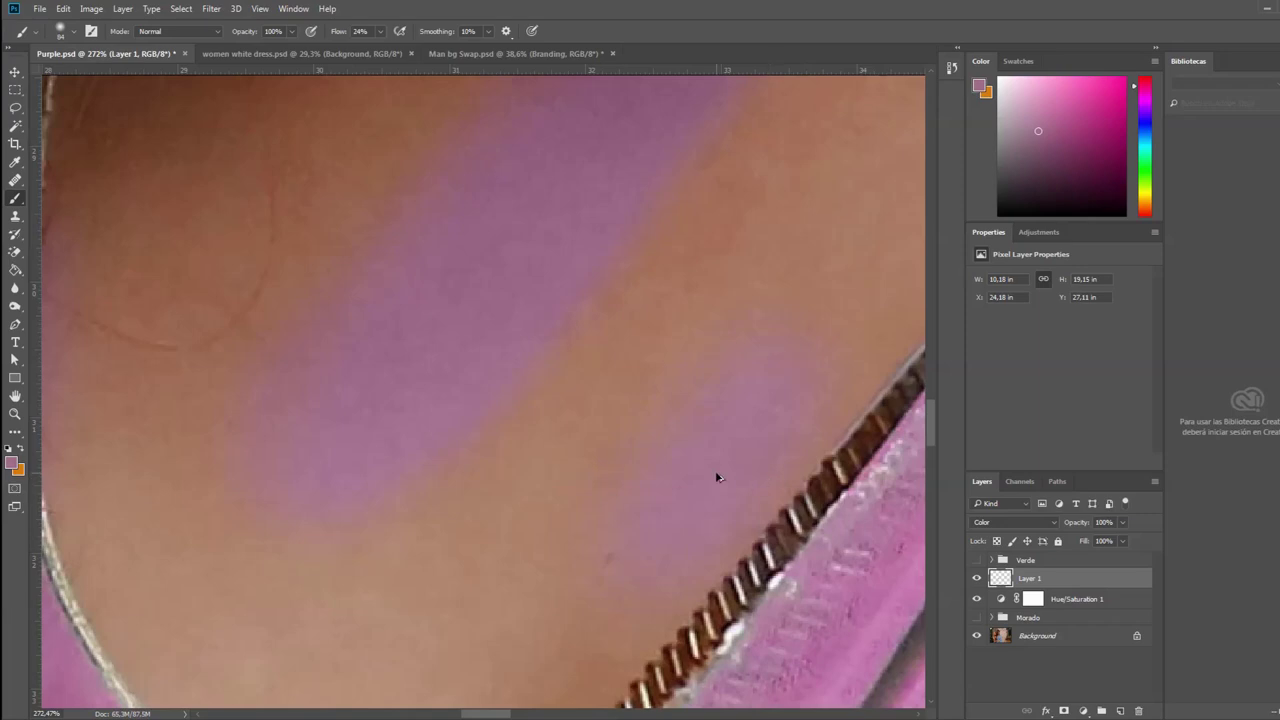
key(ctrl+z)
scroll(728, 471, down, 2)
scroll(728, 471, down, 3)
scroll(733, 541, down, 2)
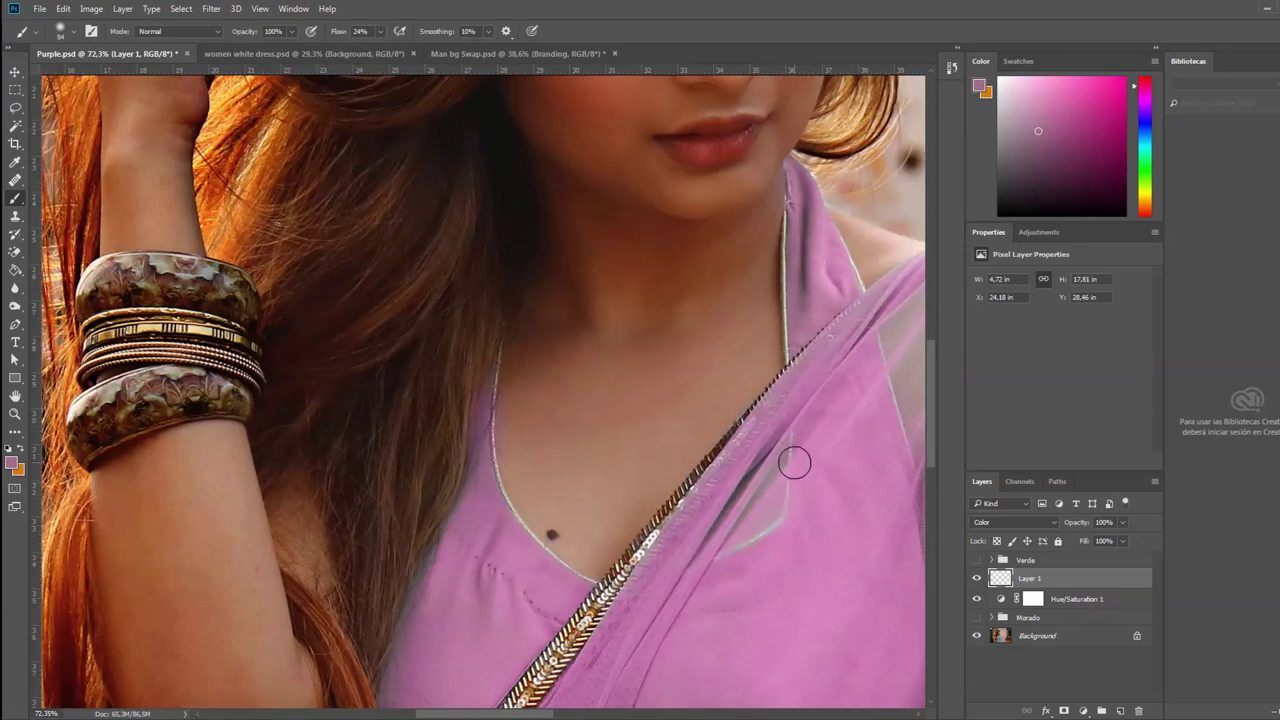
Step: Paint a colour stroke along the saree edge and zoom out to see the whole photo
drag(763, 477, 789, 434)
scroll(740, 530, up, 1)
scroll(650, 567, up, 2)
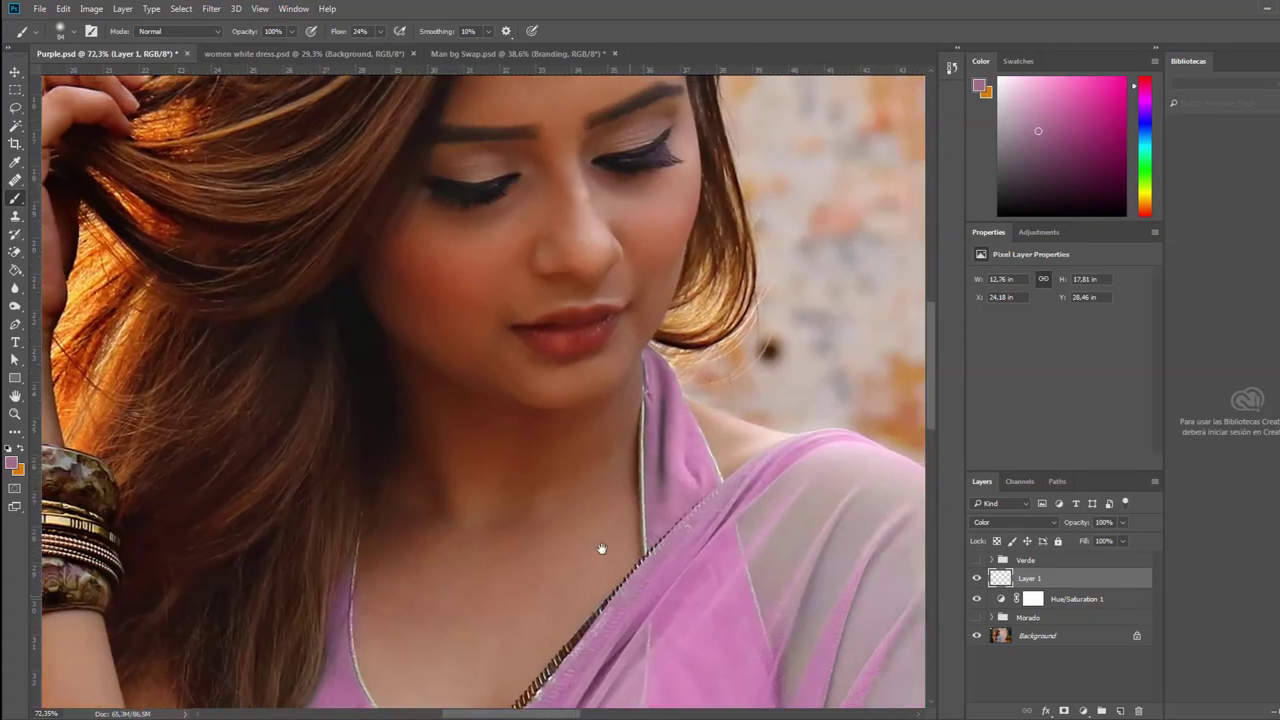
scroll(656, 513, up, 2)
scroll(606, 392, up, 2)
scroll(504, 307, up, 5)
scroll(520, 312, up, 5)
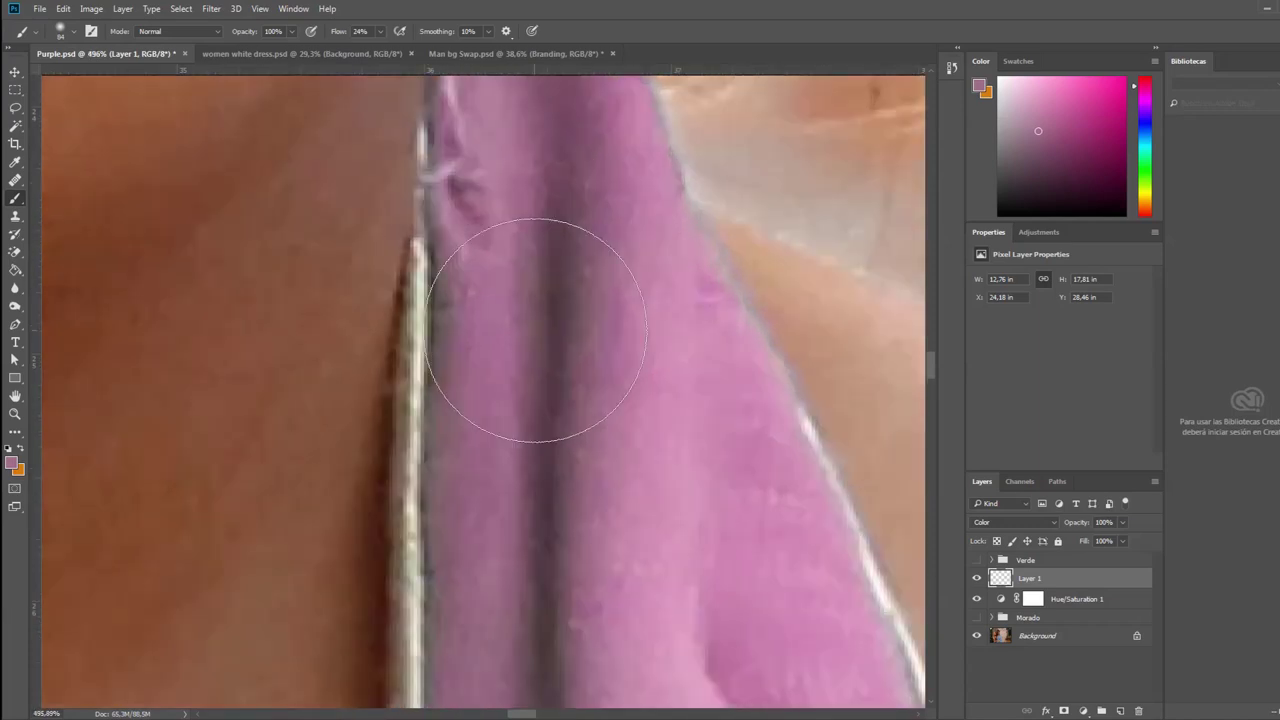
scroll(535, 400, up, 2)
scroll(570, 380, up, 2)
scroll(581, 357, up, 5)
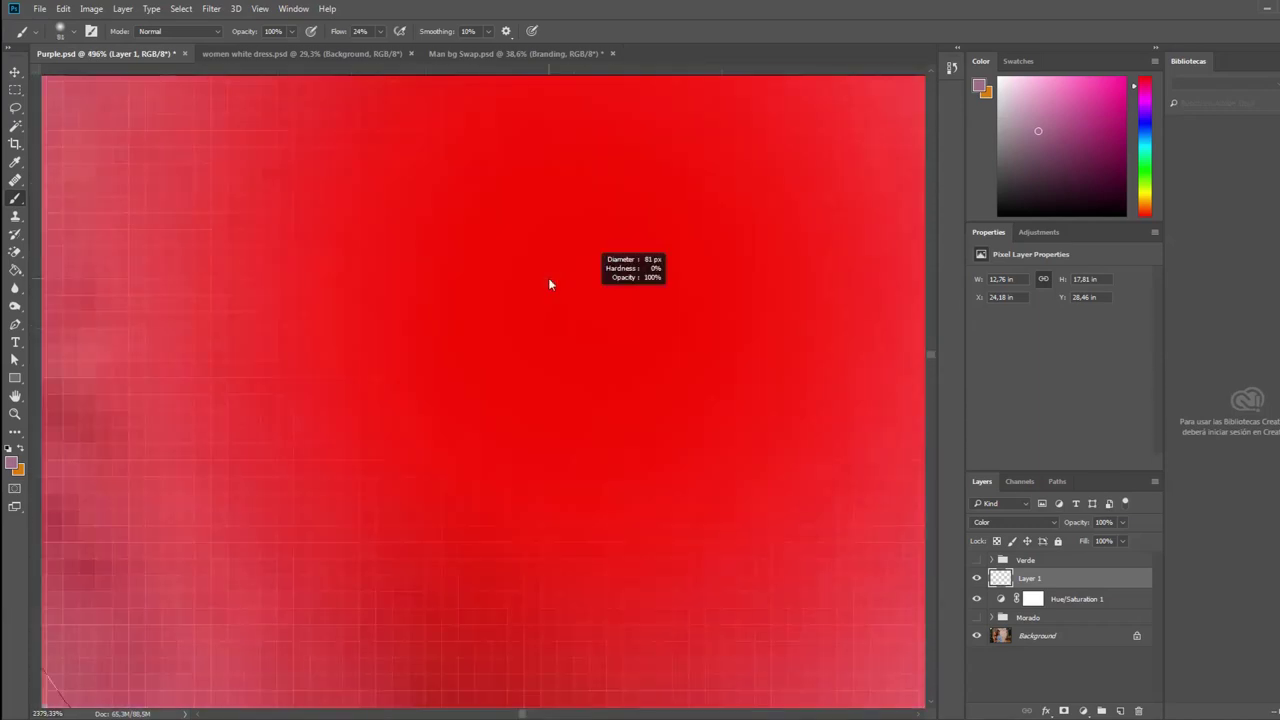
scroll(588, 310, down, 3)
scroll(586, 334, down, 2)
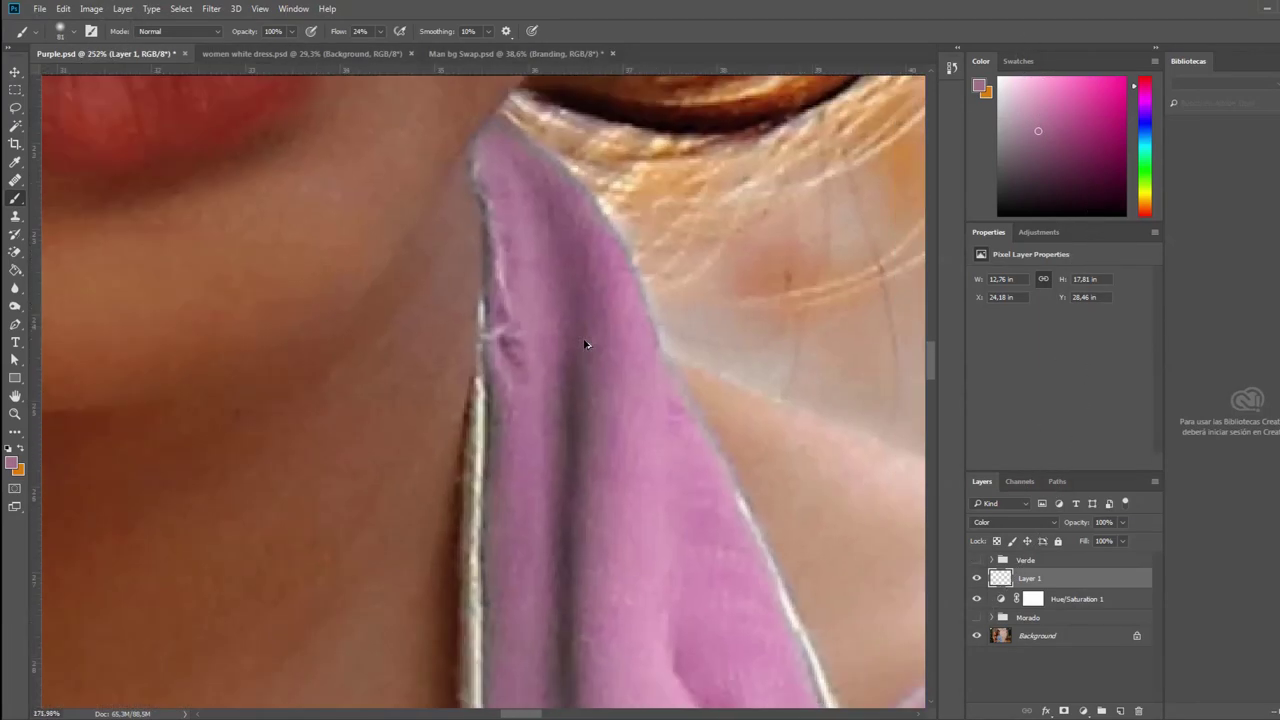
scroll(586, 334, down, 3)
scroll(585, 340, down, 5)
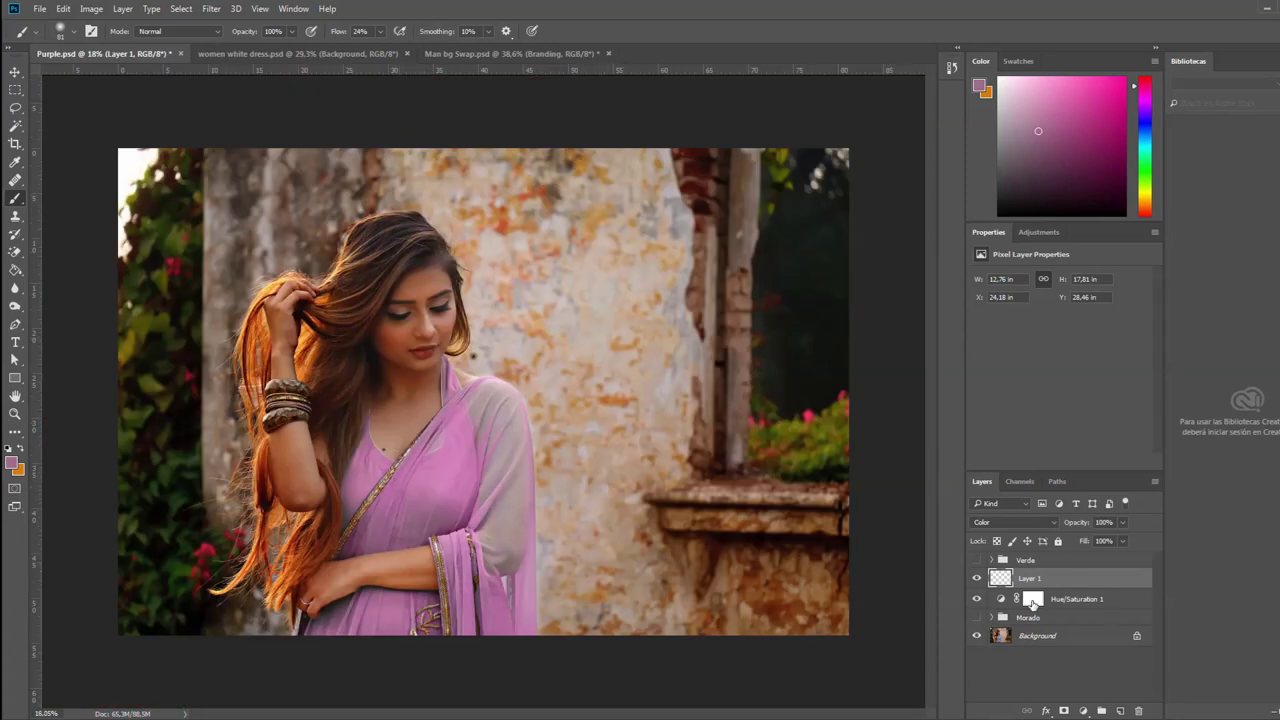
Step: Delete the trial Hue/Saturation 1 and Layer 1 layers
click(1117, 596)
key(Delete)
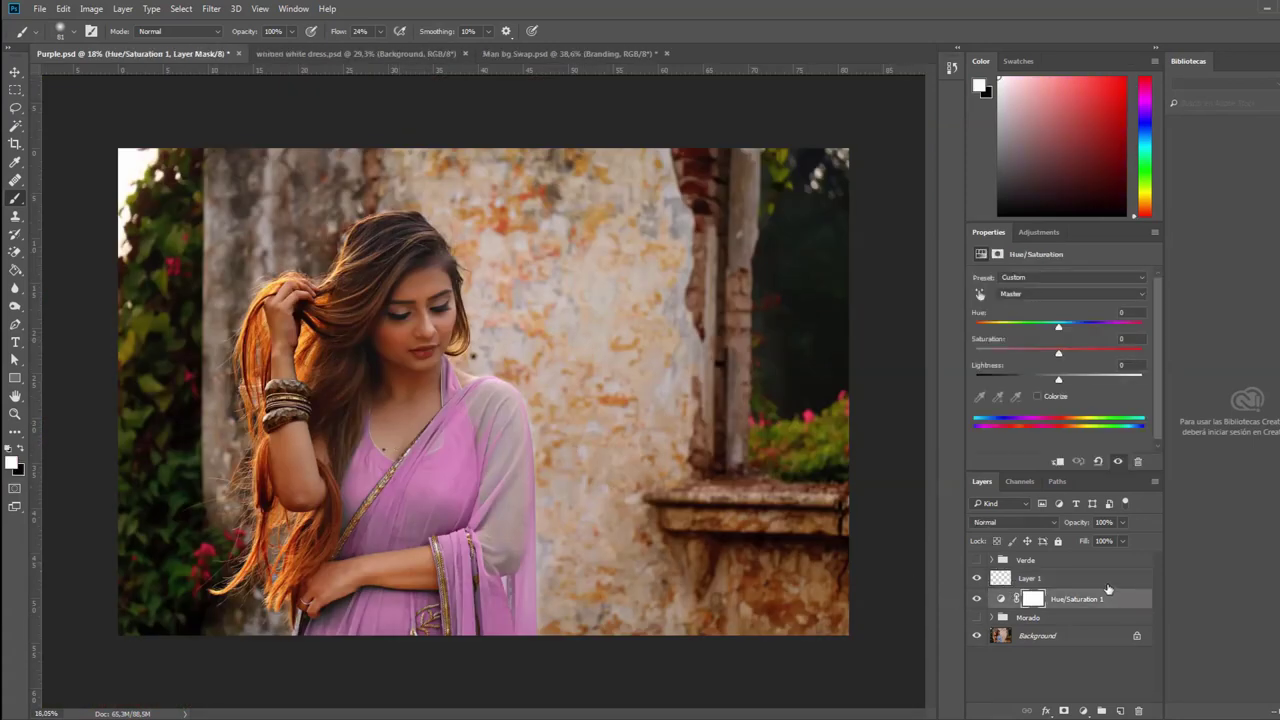
key(Delete)
Step: Show the Morado and Verde groups and inspect Verde's Hue/Saturation Blues range
click(977, 577)
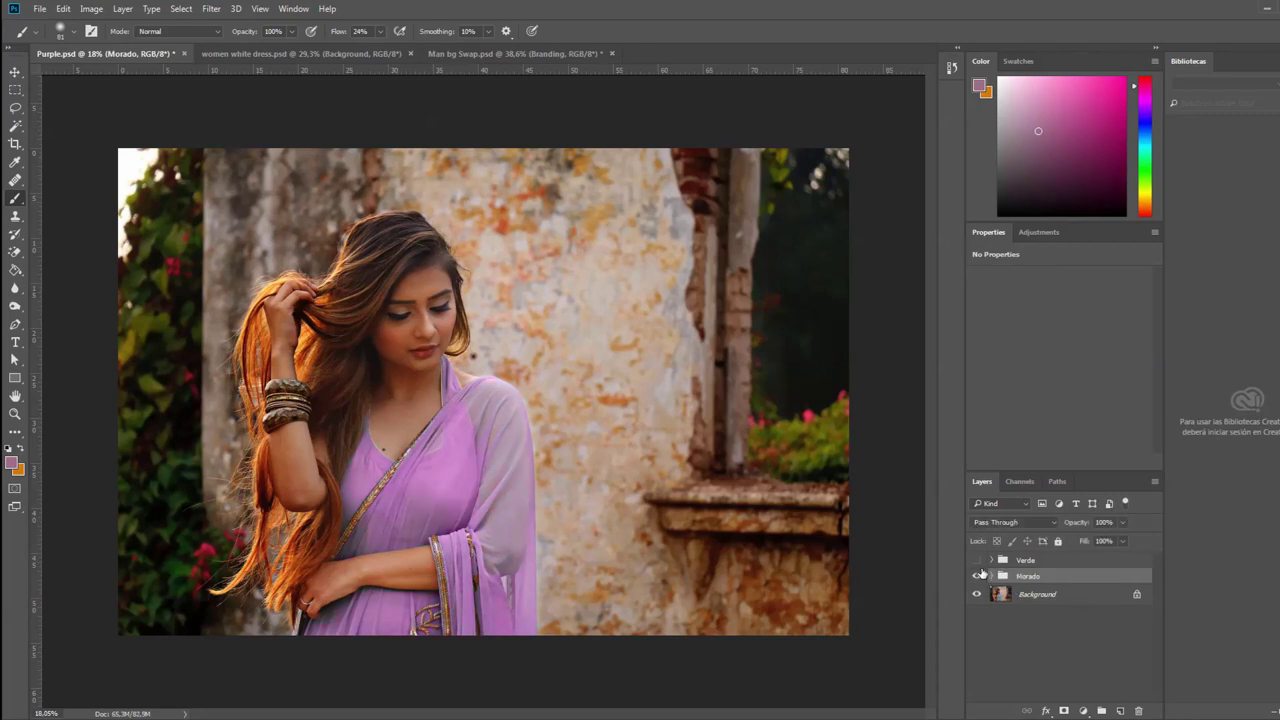
click(977, 576)
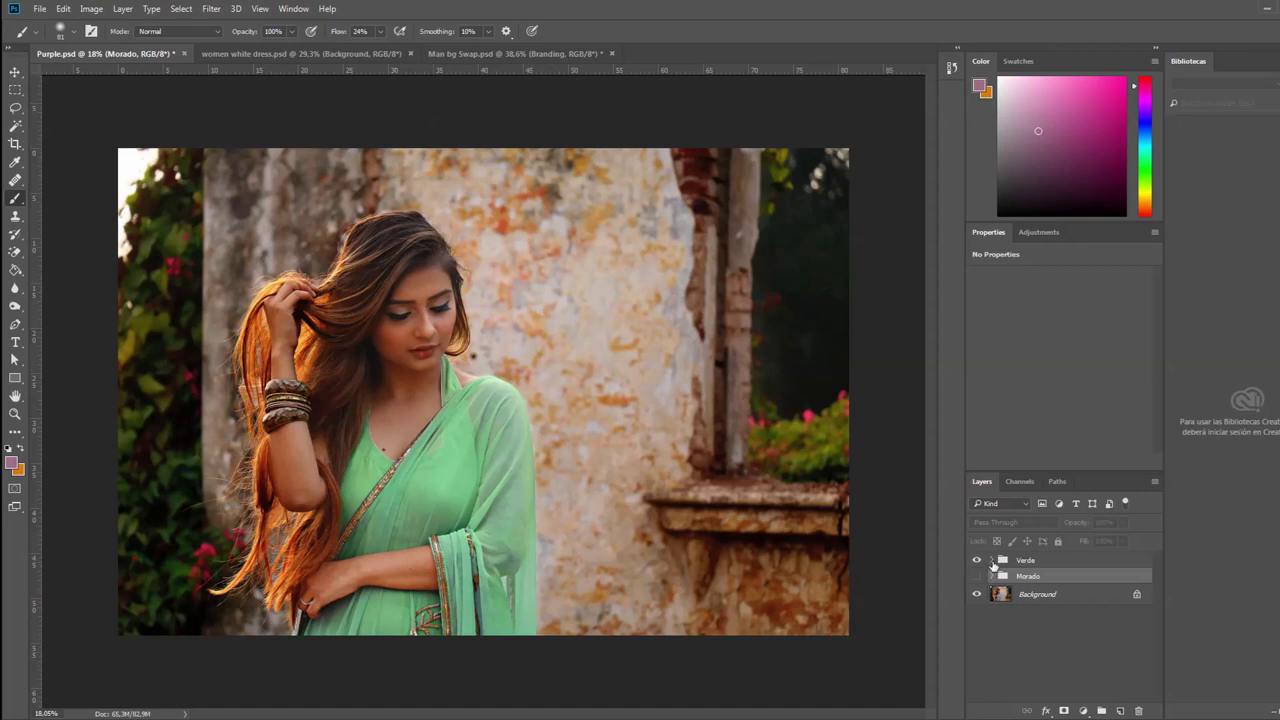
click(990, 560)
click(1012, 625)
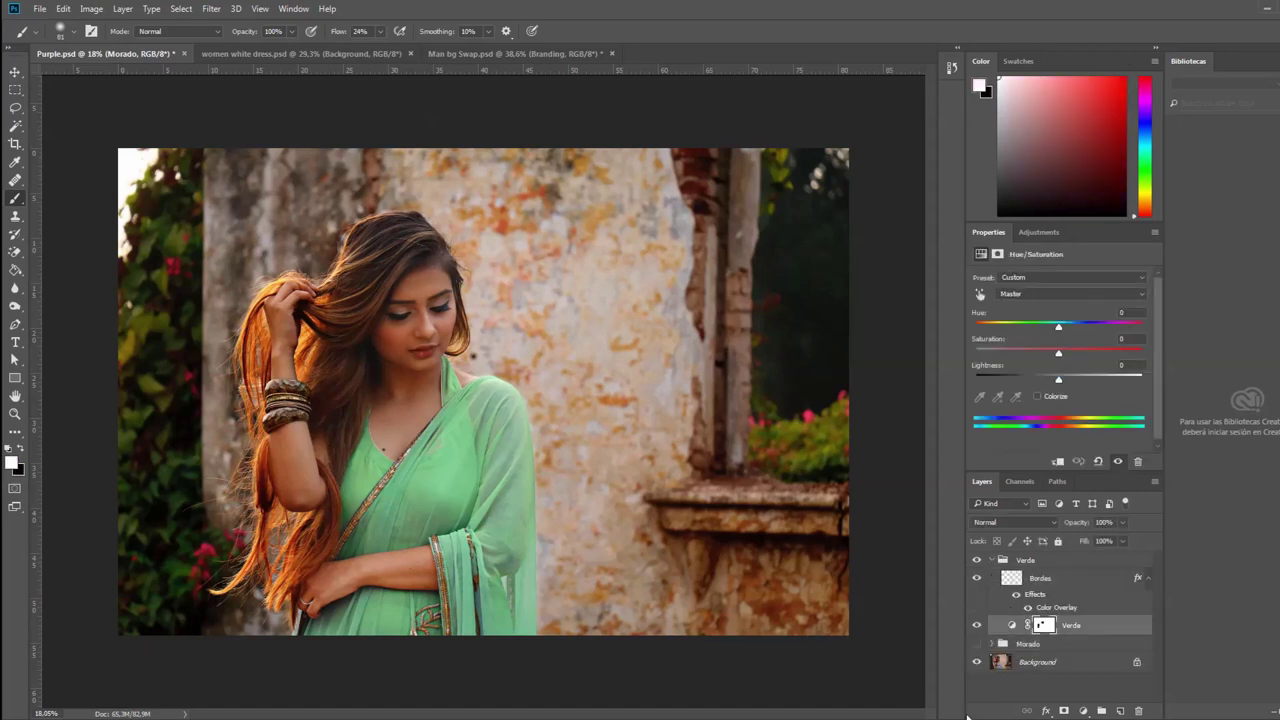
click(980, 294)
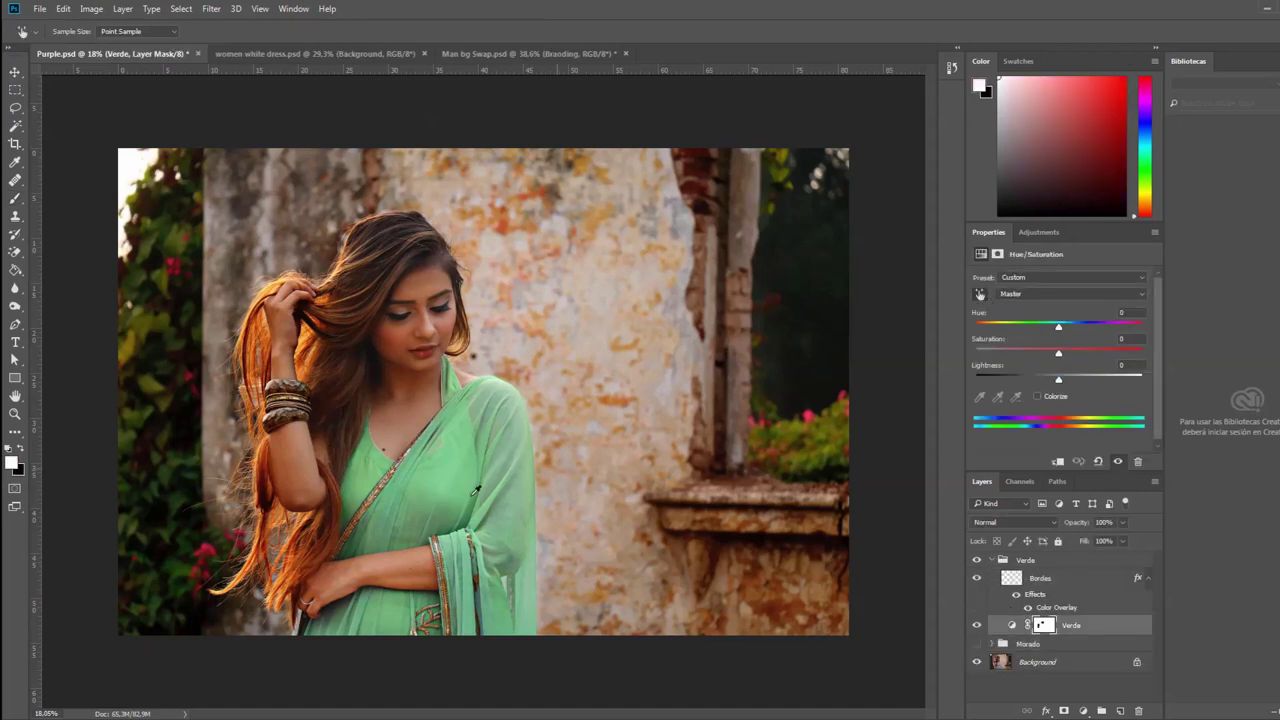
click(449, 471)
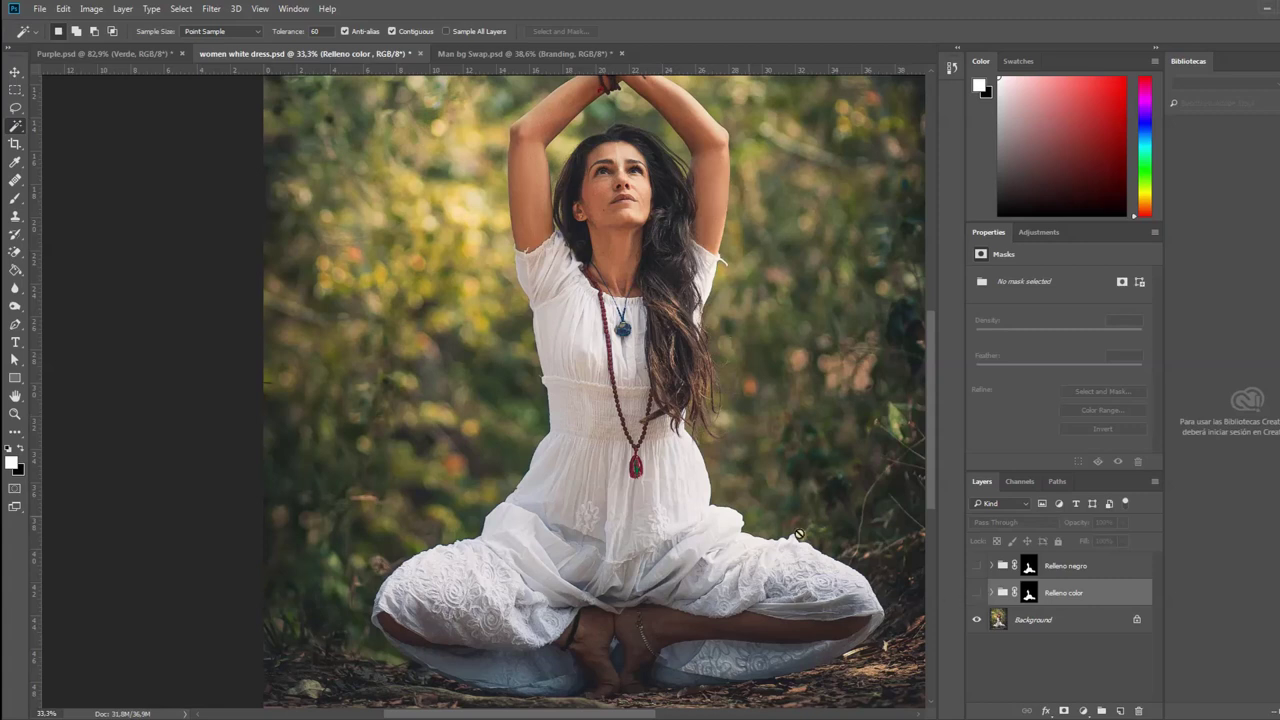
click(977, 593)
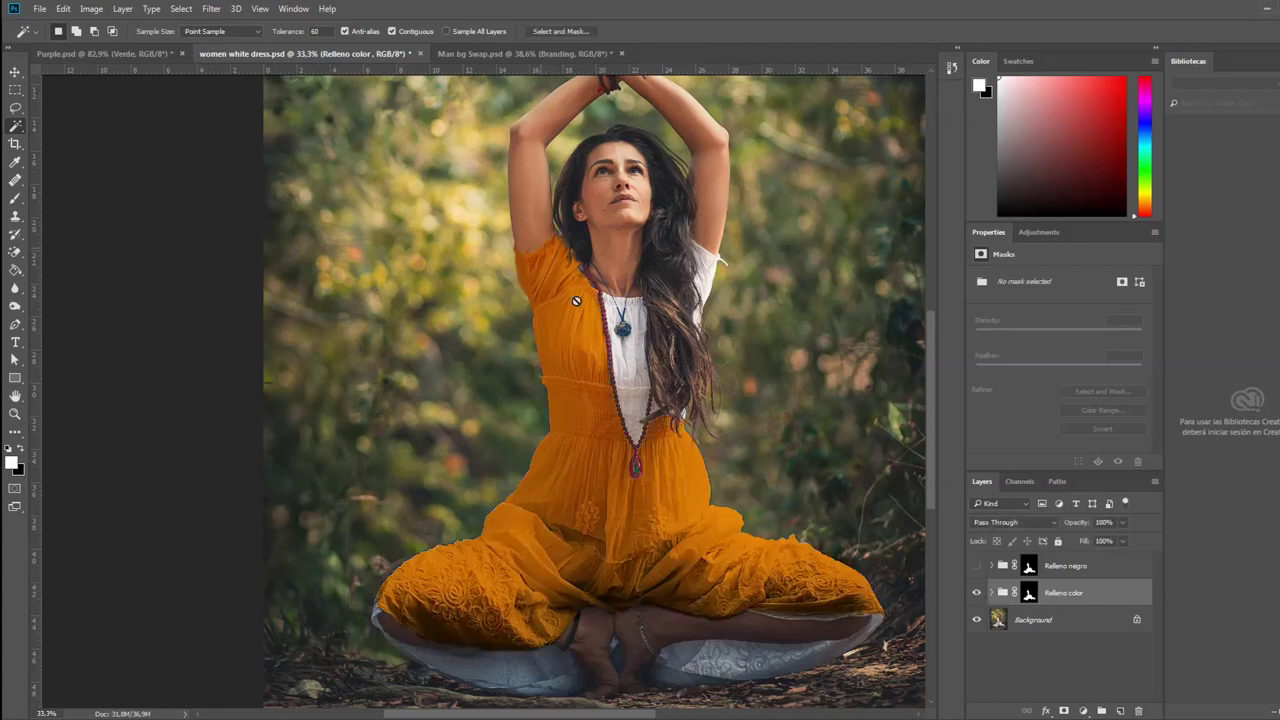
click(977, 593)
click(979, 566)
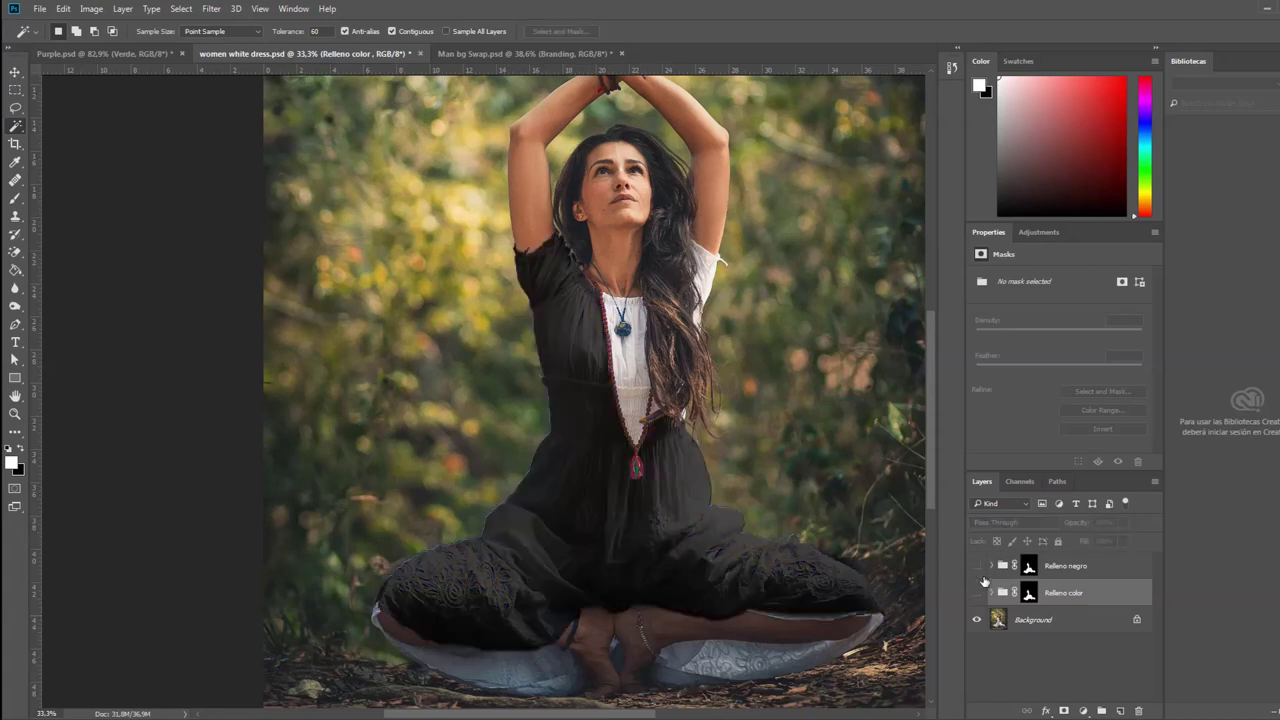
click(981, 575)
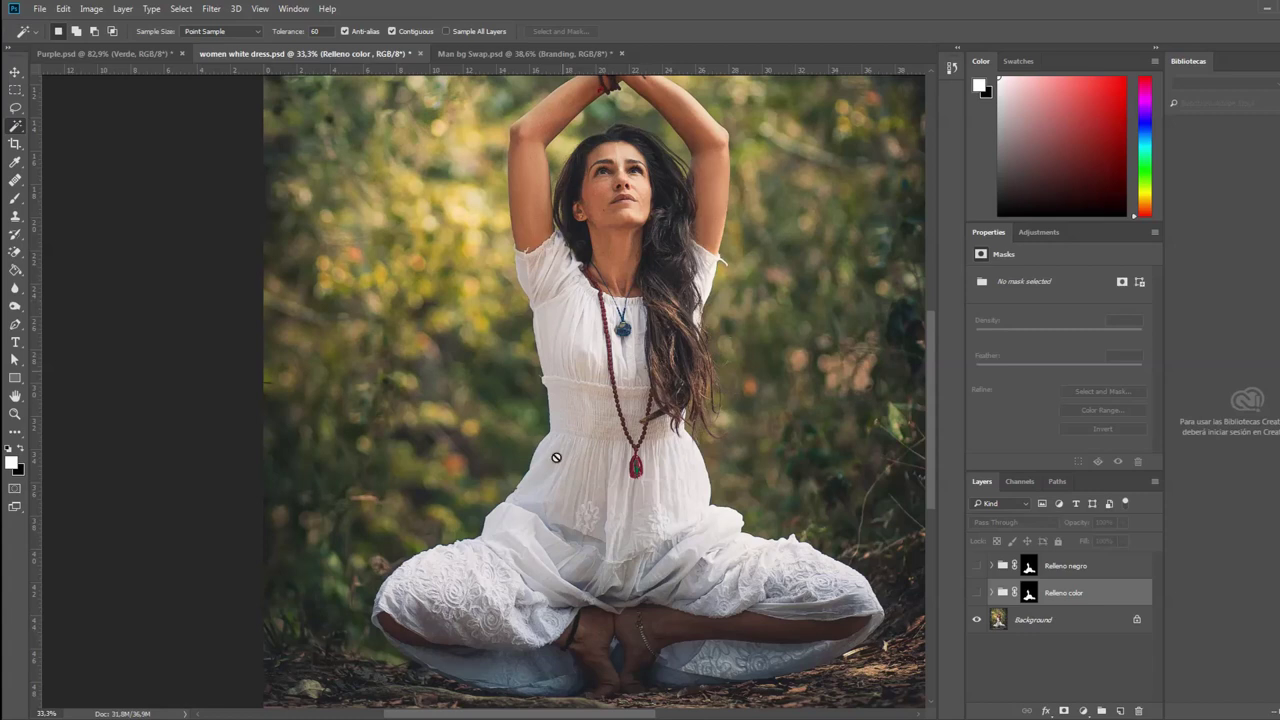
click(1073, 626)
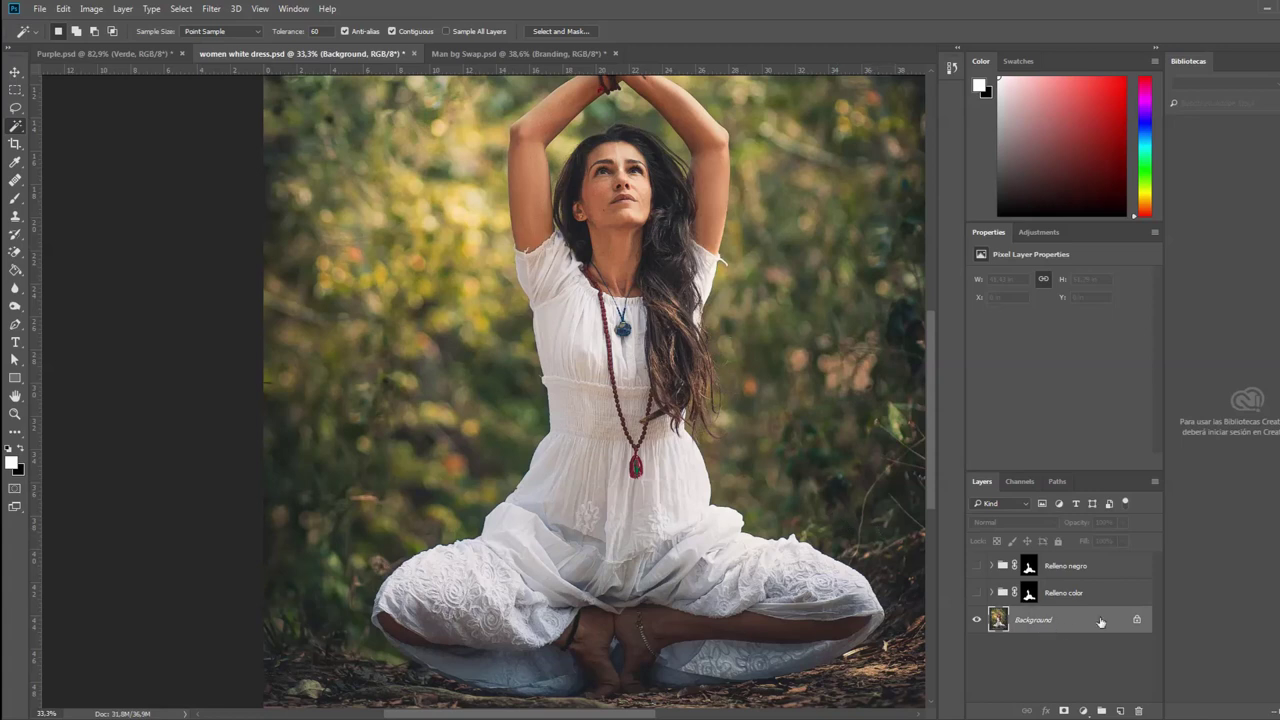
Step: Add an empty Layer 1 above Background, group it into Group 1, and start renaming the group
click(1118, 710)
key(ctrl+g)
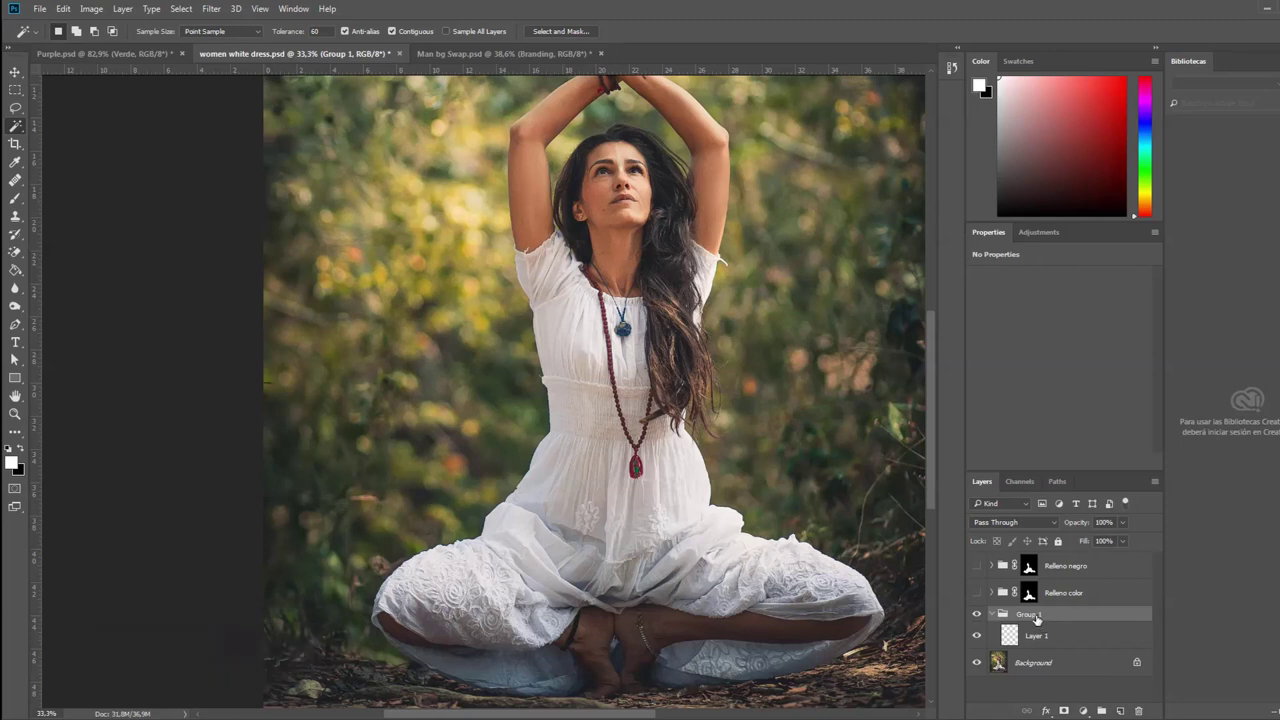
double_click(1030, 614)
Step: Name the group 'Relleno color' and select the Background layer
text(Relleno color)
key(Return)
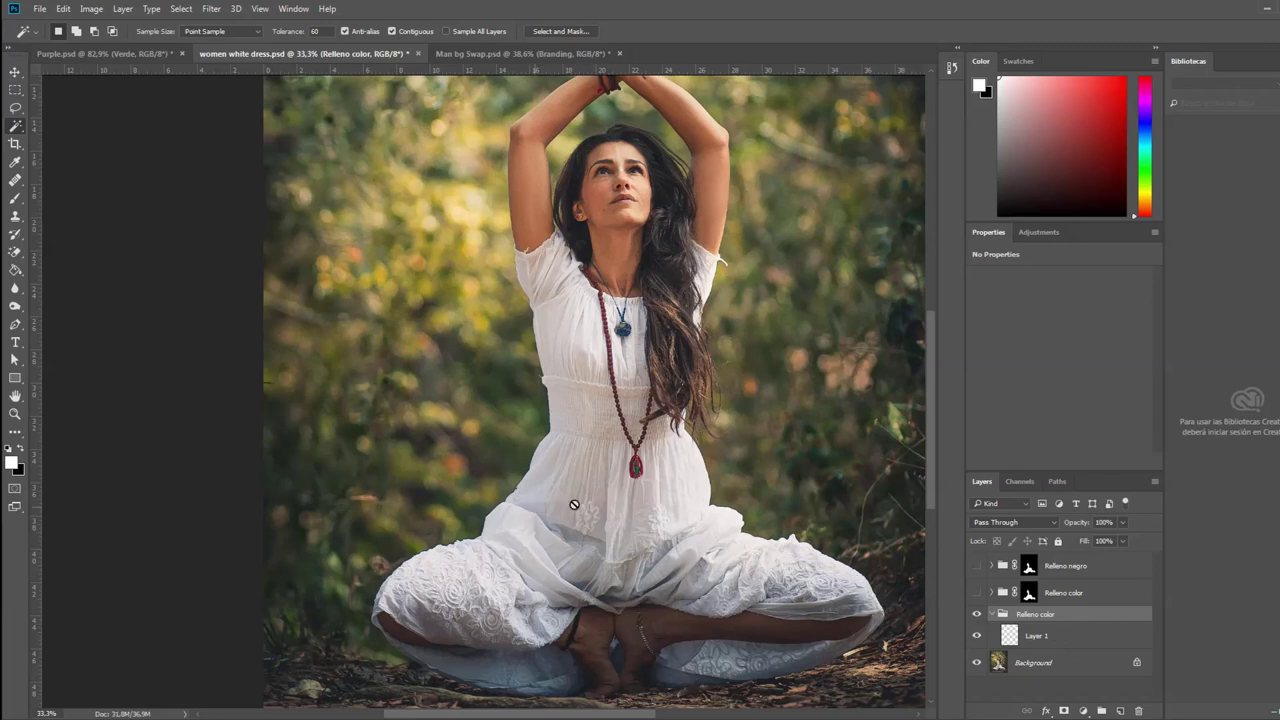
click(1104, 657)
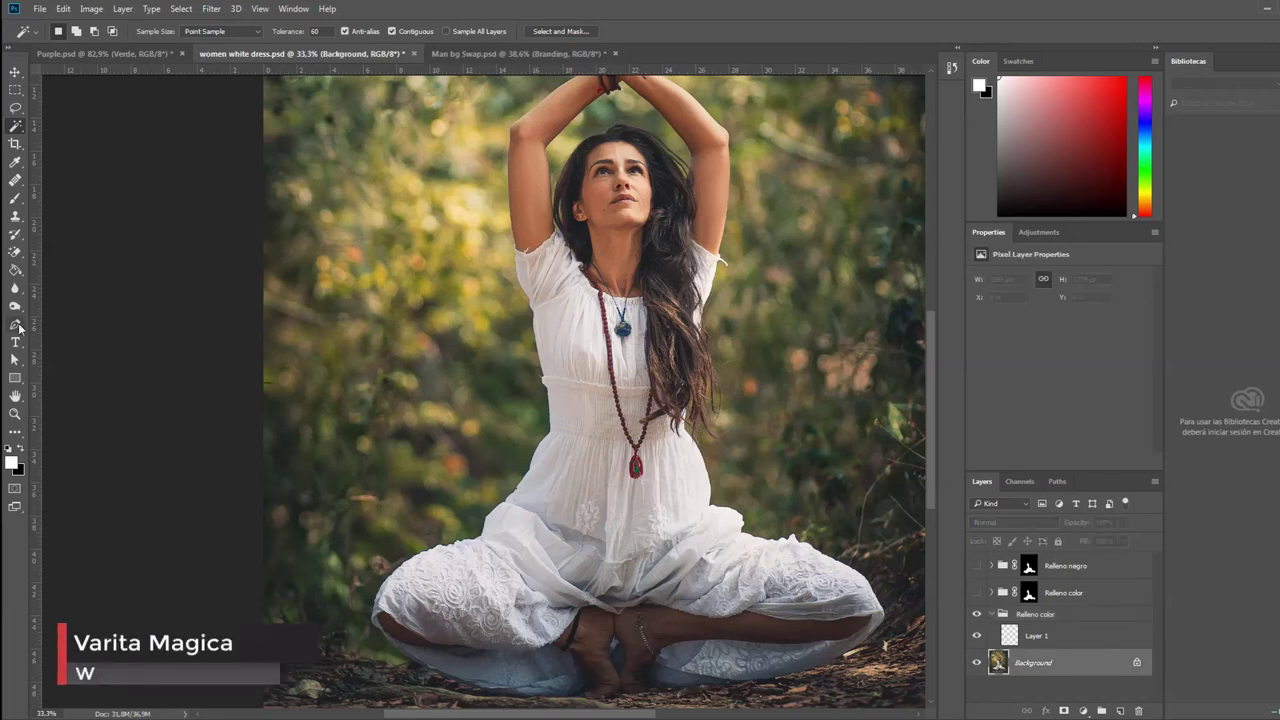
Step: Select the white dress with the Magic Wand, adding the lower dress area
click(15, 324)
click(15, 126)
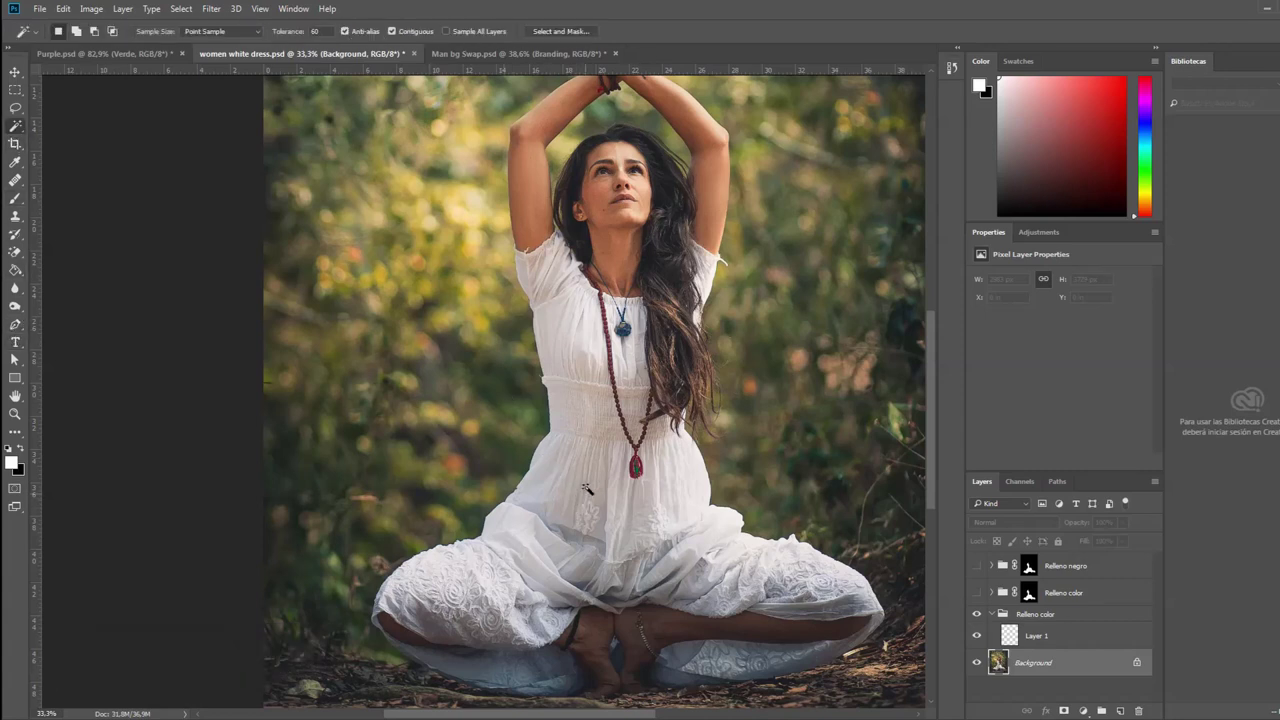
click(587, 484)
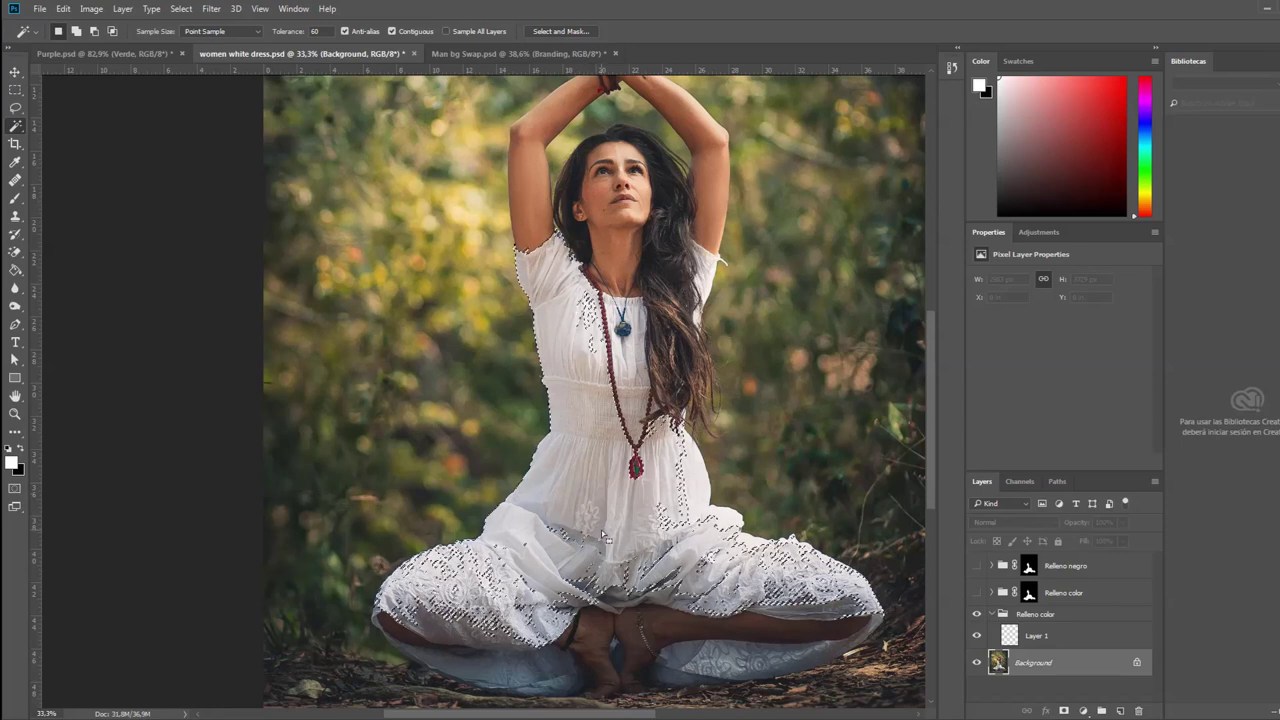
scroll(603, 564, up, 2)
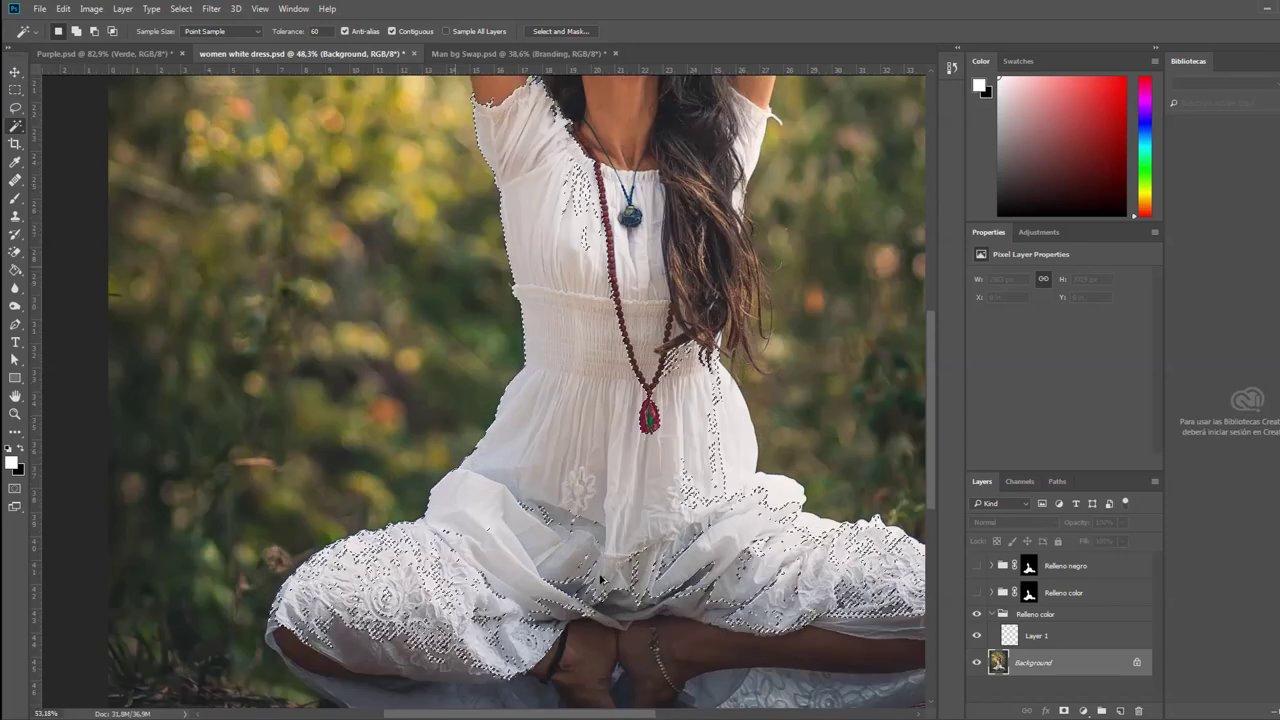
scroll(603, 564, up, 2)
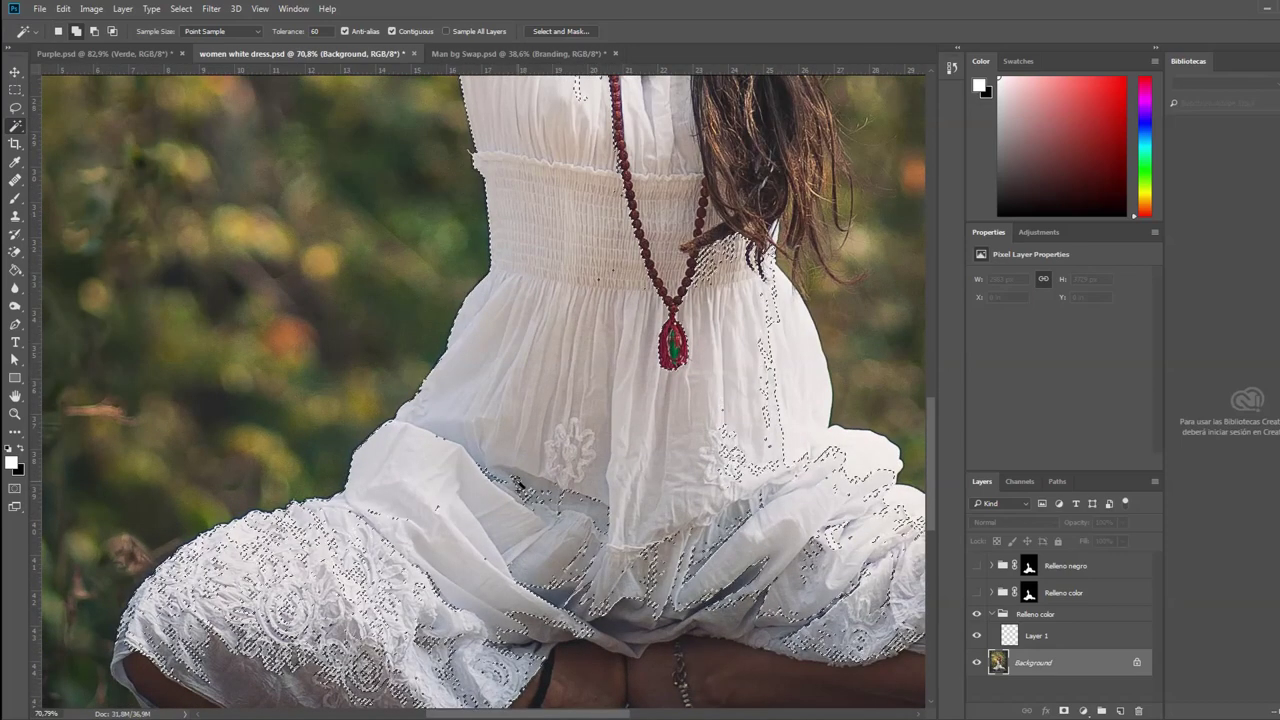
shift+click(583, 490)
scroll(614, 430, up, 1)
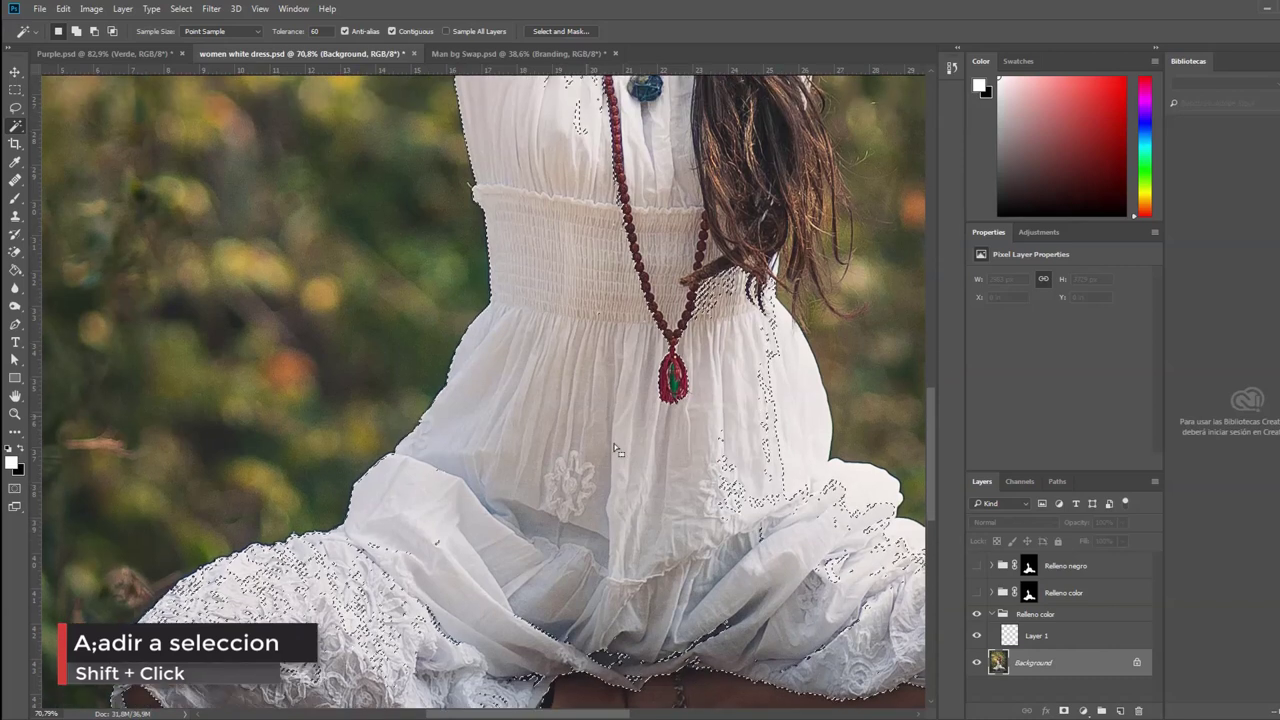
scroll(615, 451, up, 3)
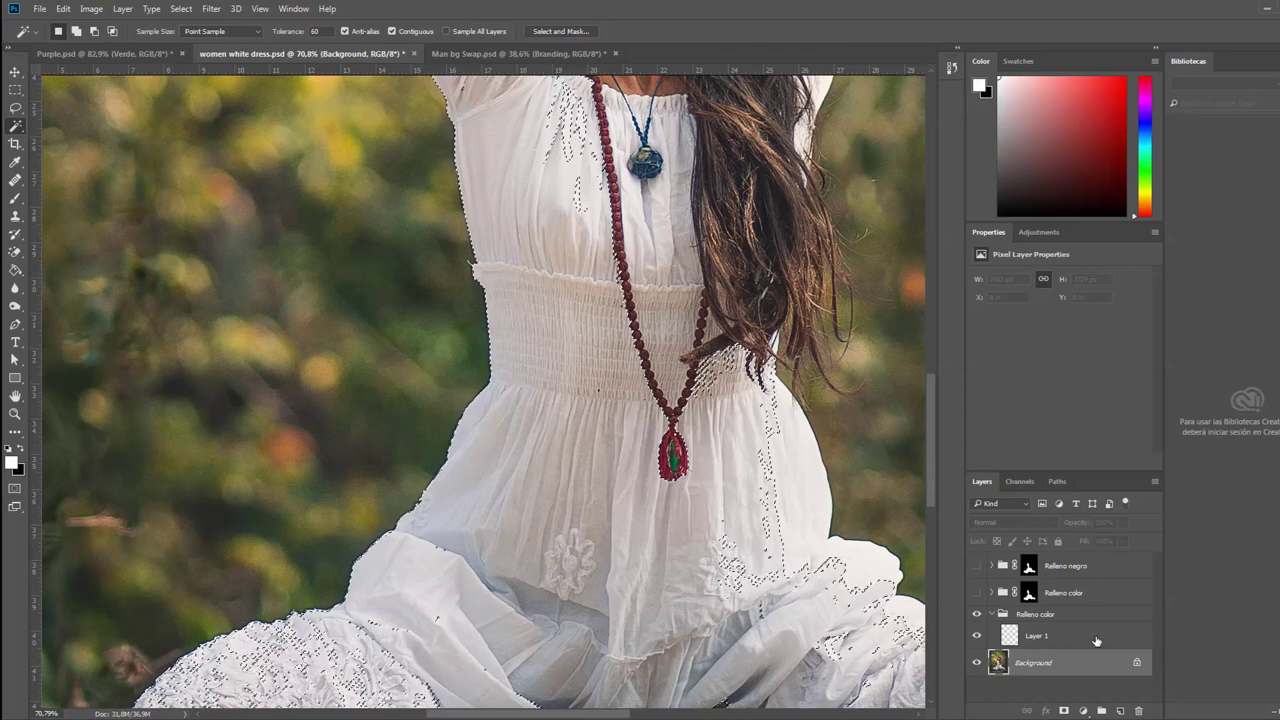
Step: Add a saturated blue Solid Color fill layer masked to the dress selection above Layer 1
click(1100, 637)
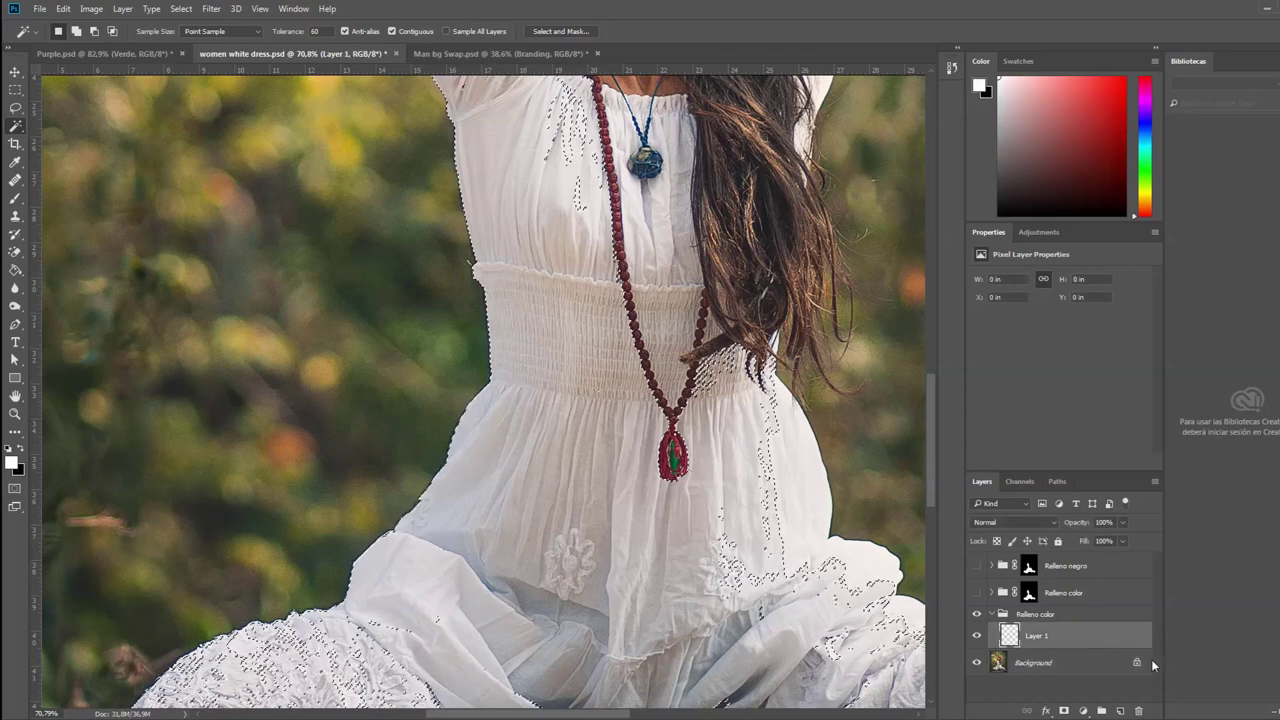
click(1083, 710)
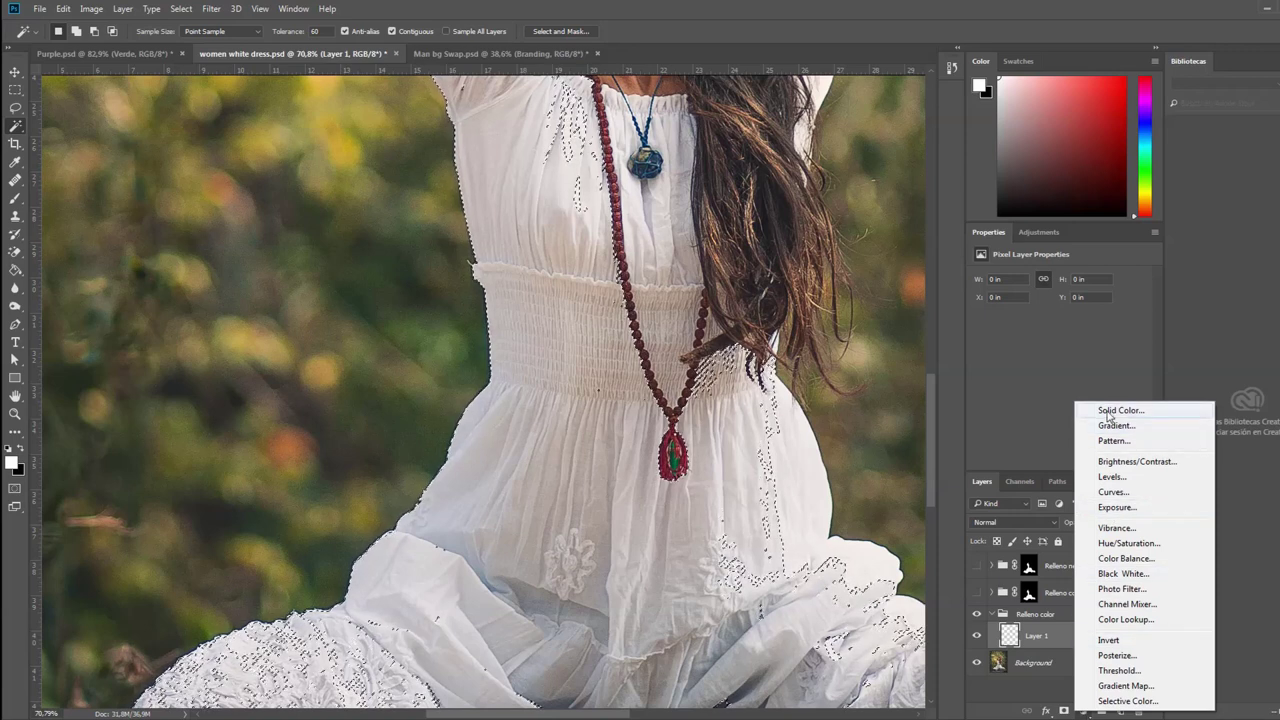
click(1115, 410)
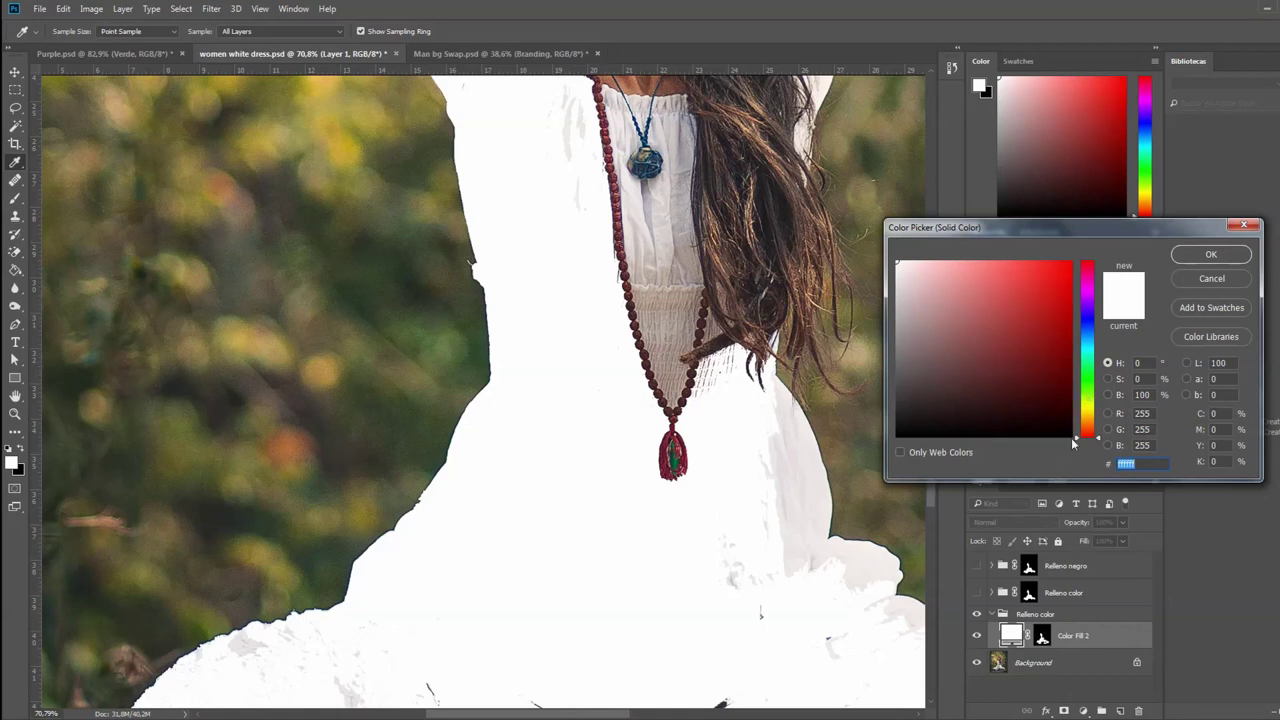
click(1088, 408)
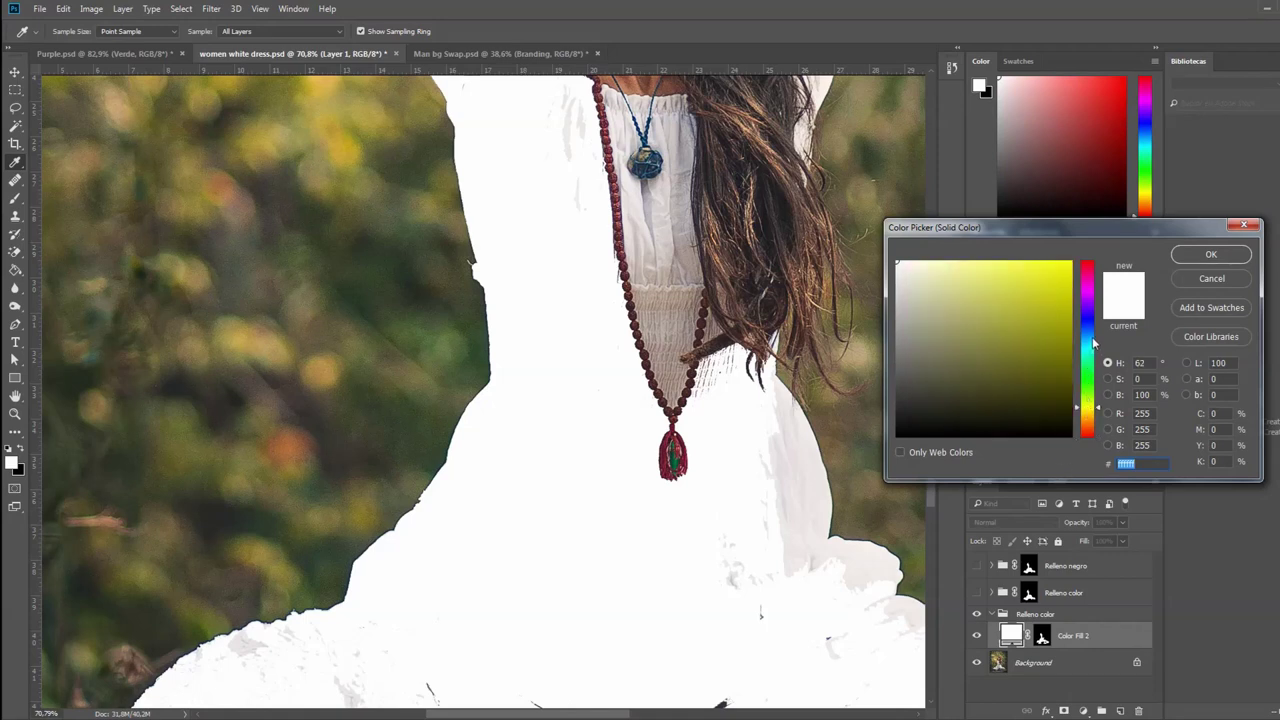
click(1088, 318)
drag(1046, 349, 1062, 277)
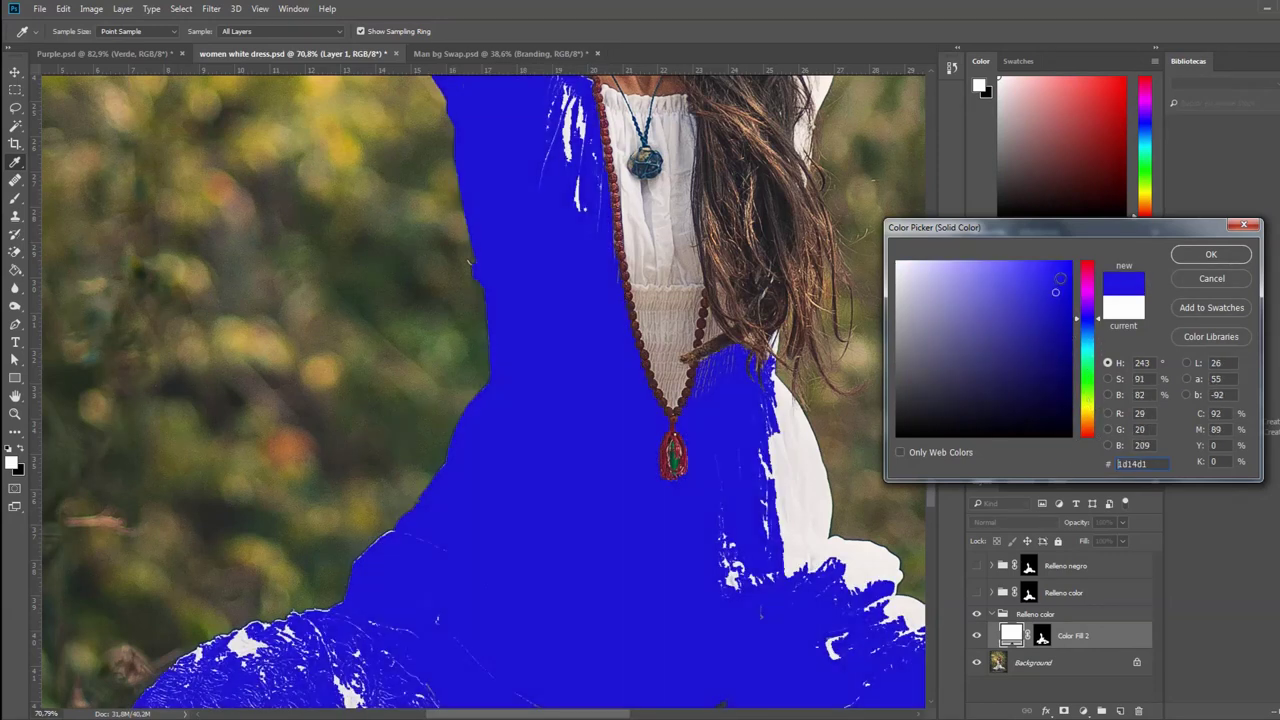
click(1208, 256)
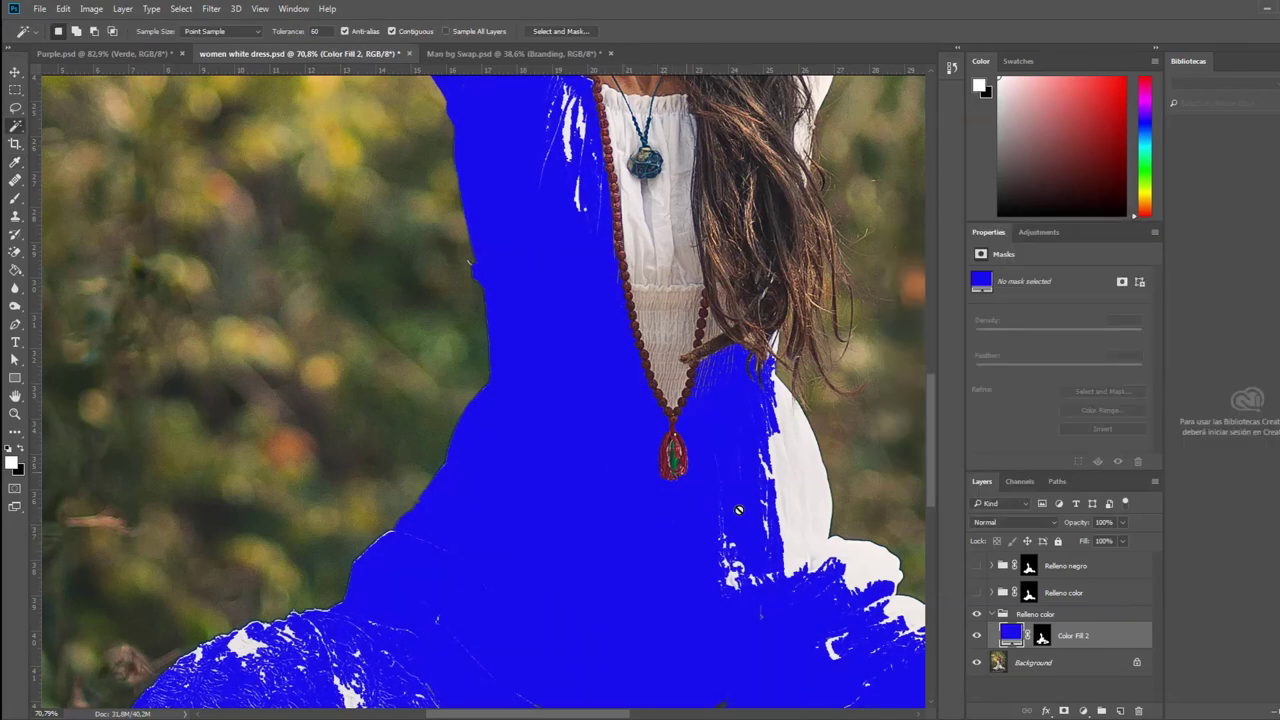
scroll(740, 510, down, 5)
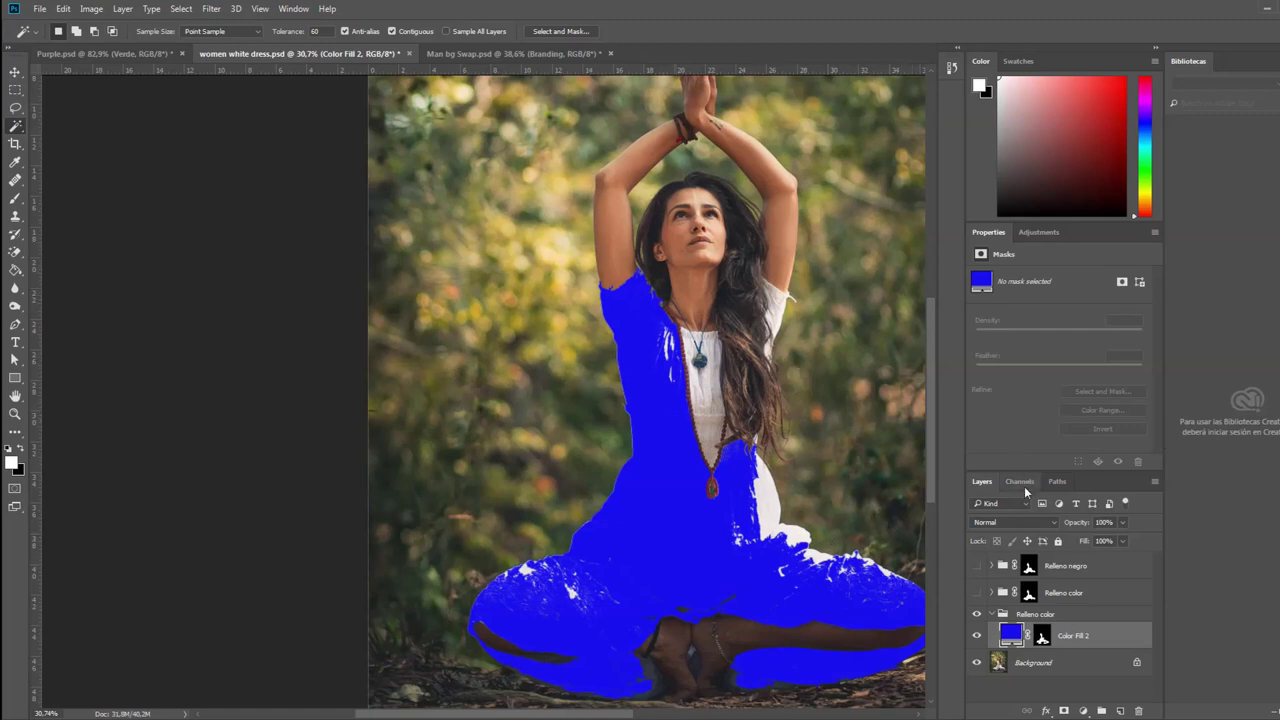
Step: Set Color Fill 2 to Multiply blend mode and expand the other Relleno color group
click(1051, 523)
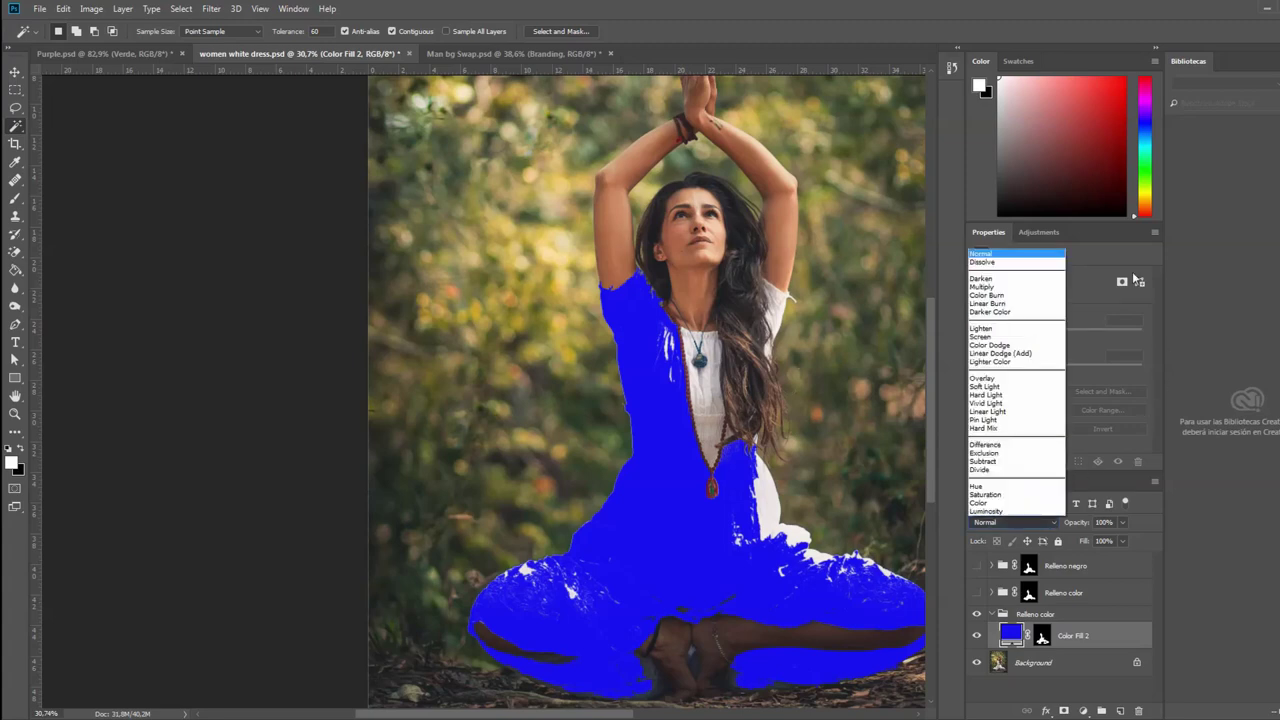
click(995, 288)
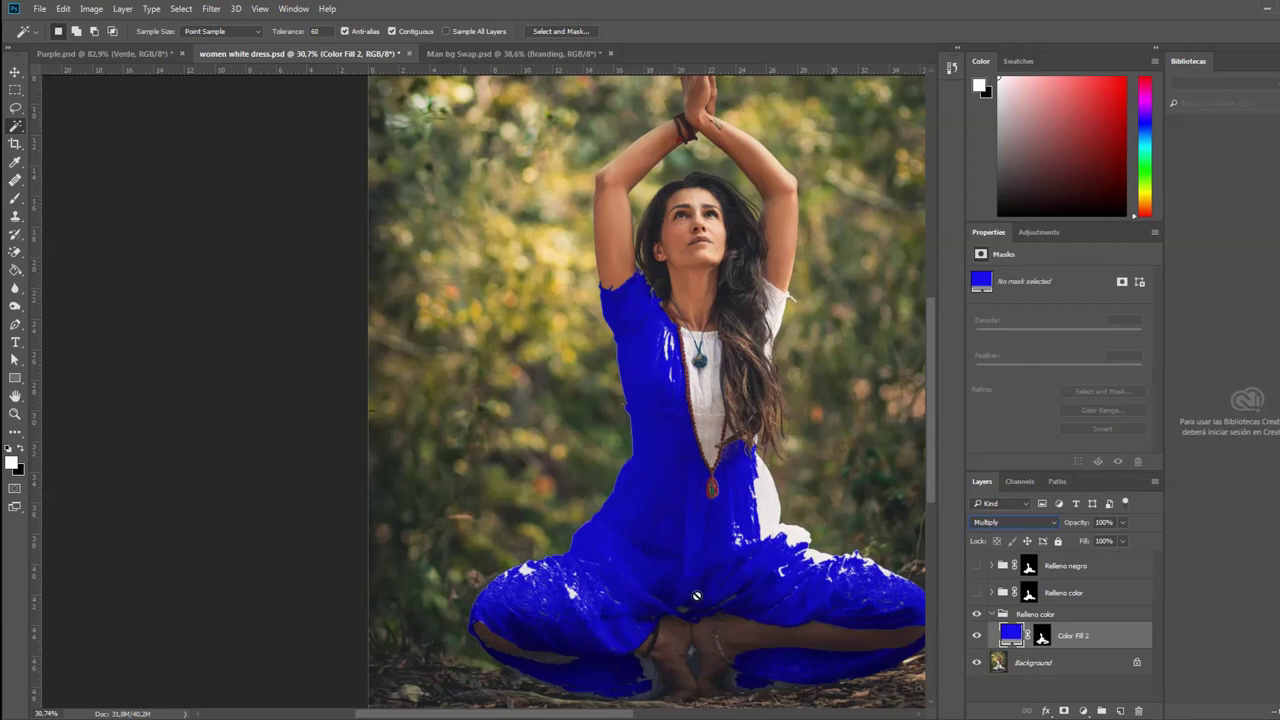
scroll(717, 558, up, 2)
scroll(717, 558, up, 1)
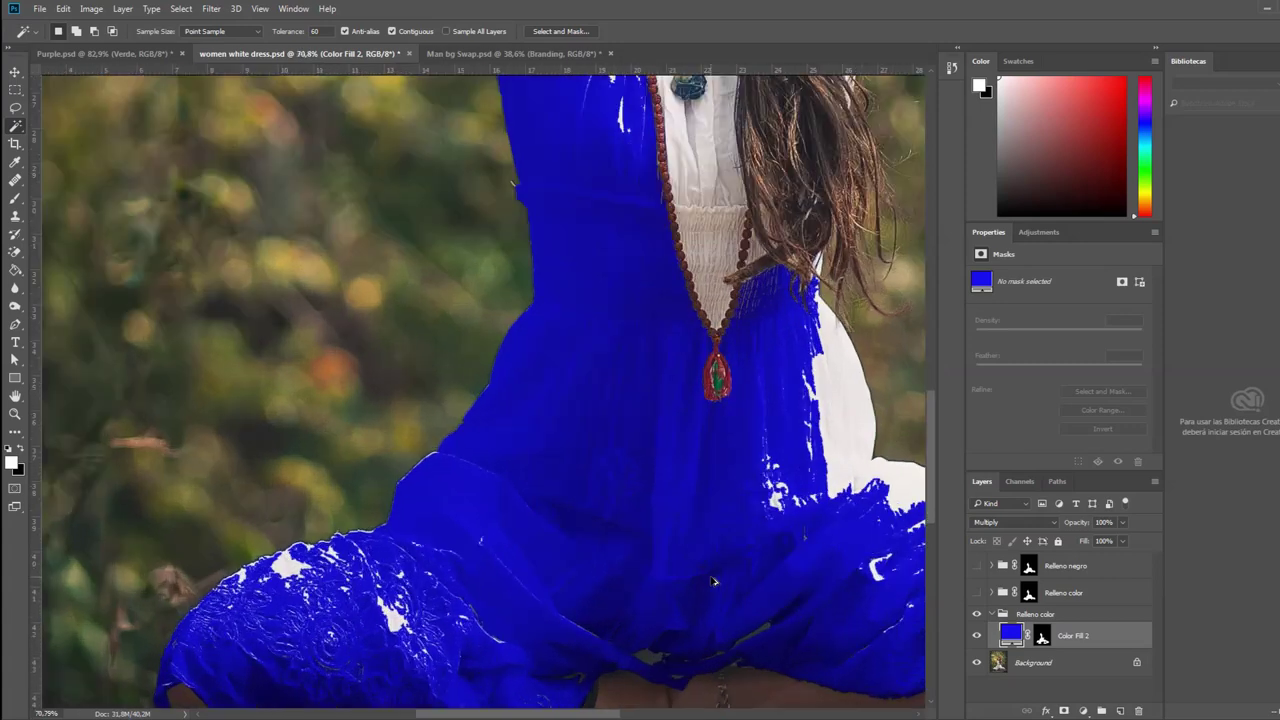
scroll(717, 558, up, 1)
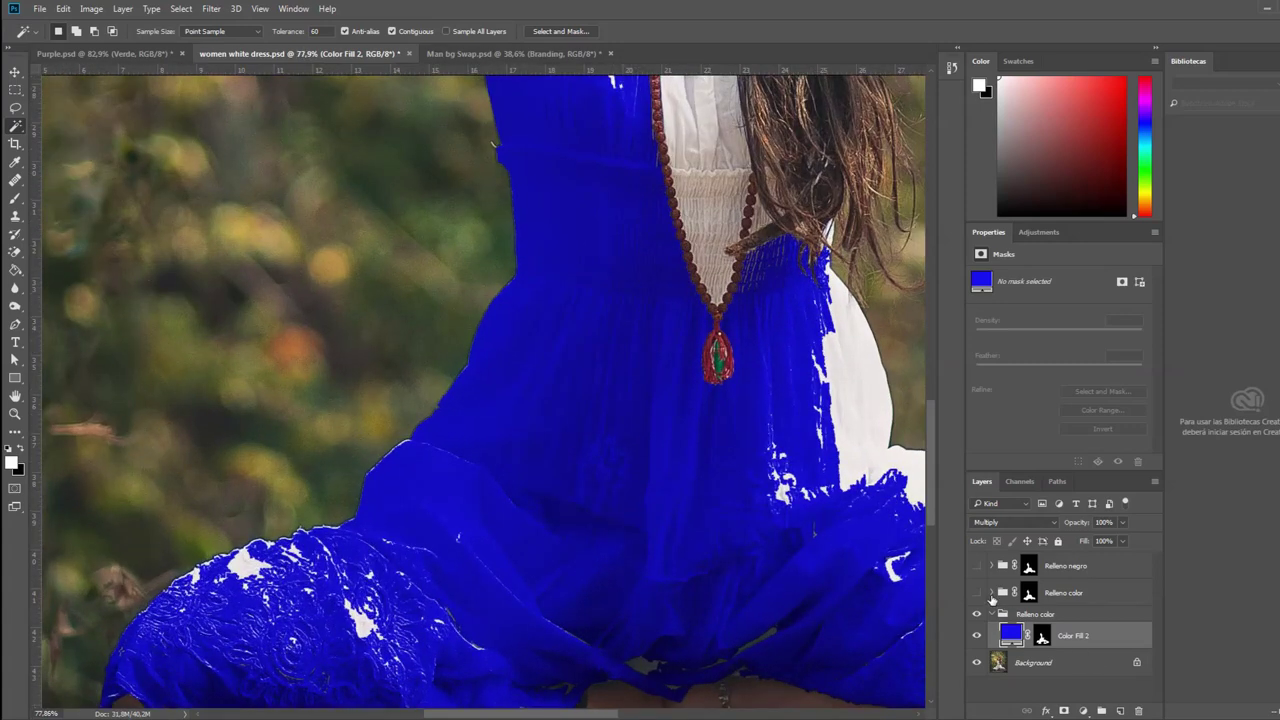
click(991, 593)
scroll(1093, 630, down, 1)
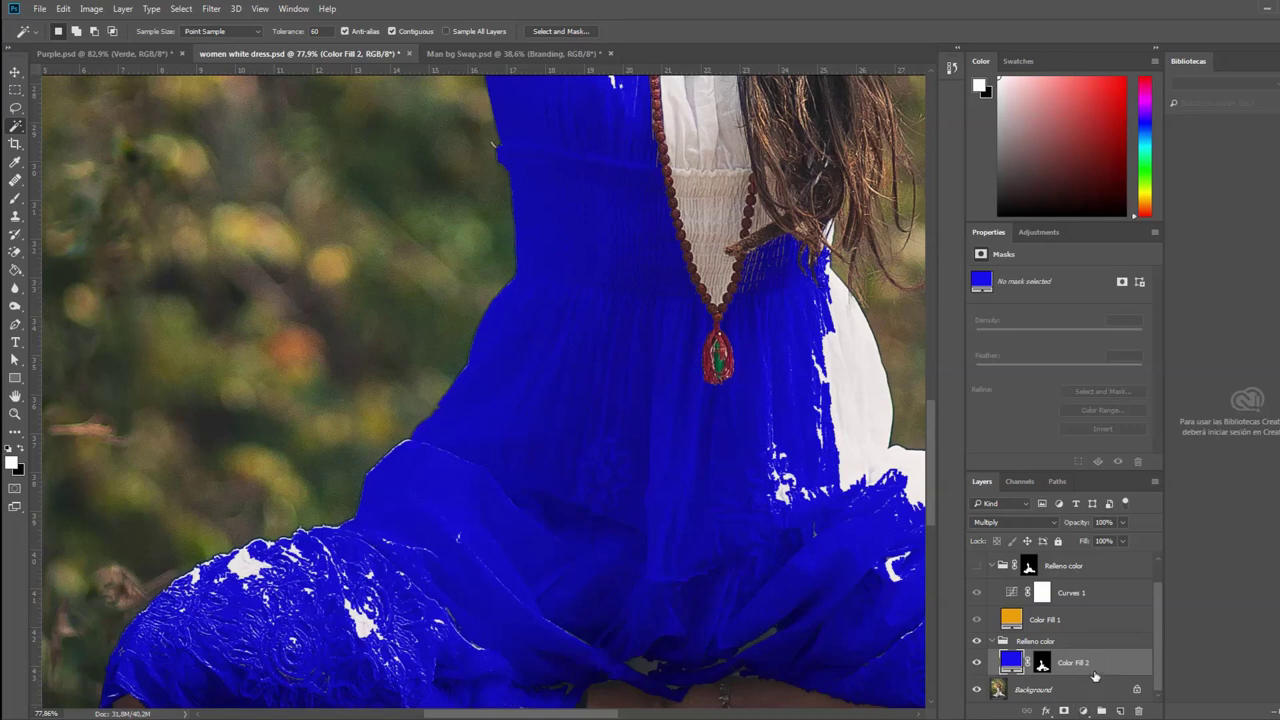
Step: Add a Curves 2 adjustment above Color Fill 2 and lower its curve's midpoint to darken the photo
click(1084, 710)
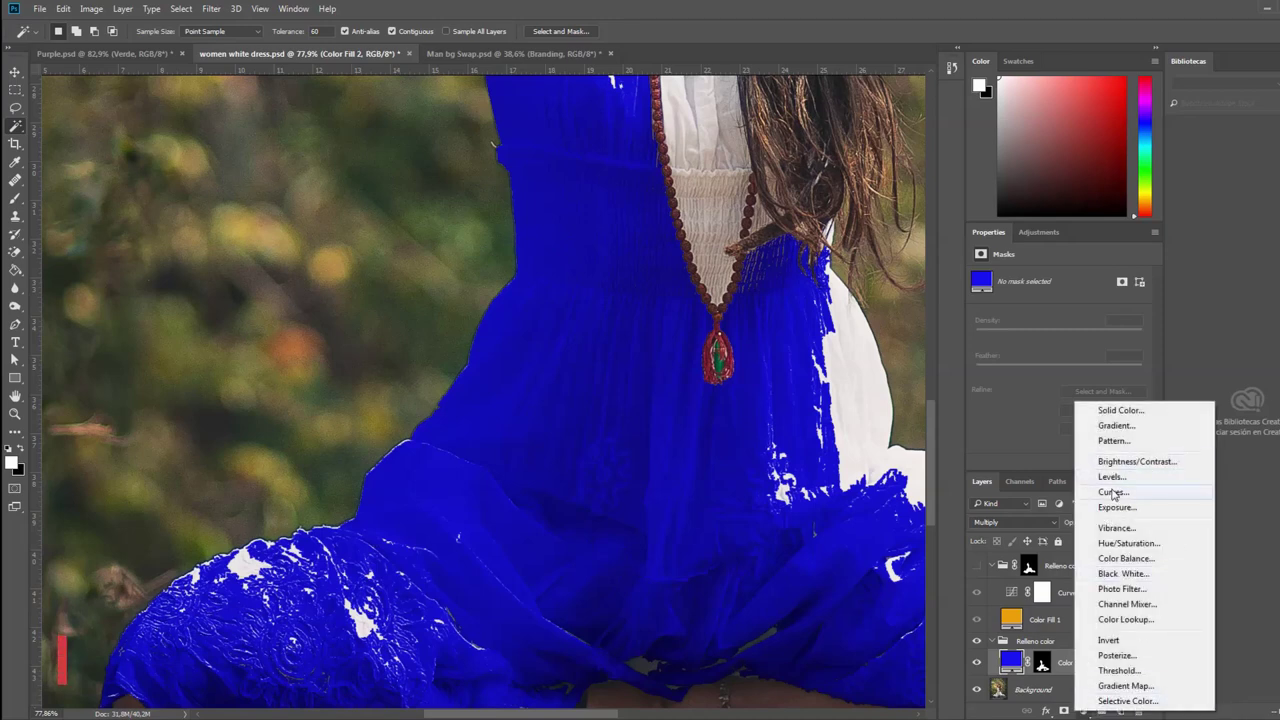
click(1113, 492)
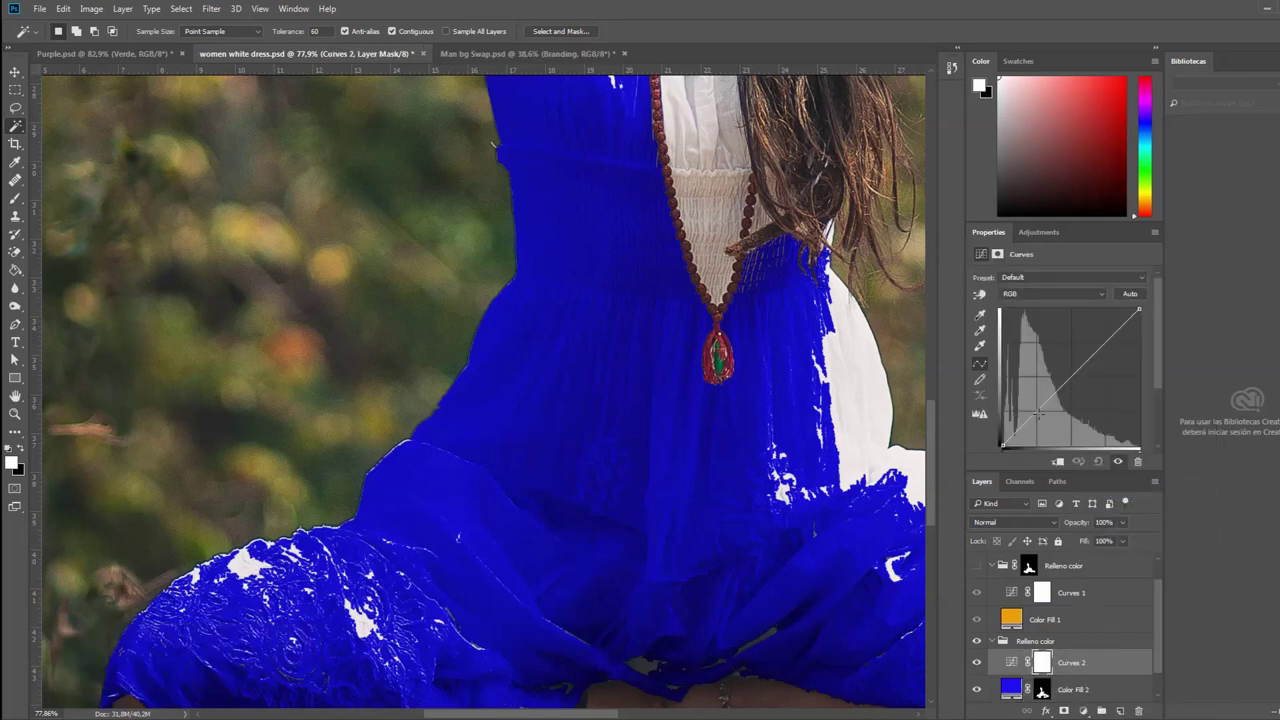
drag(1034, 414, 1034, 421)
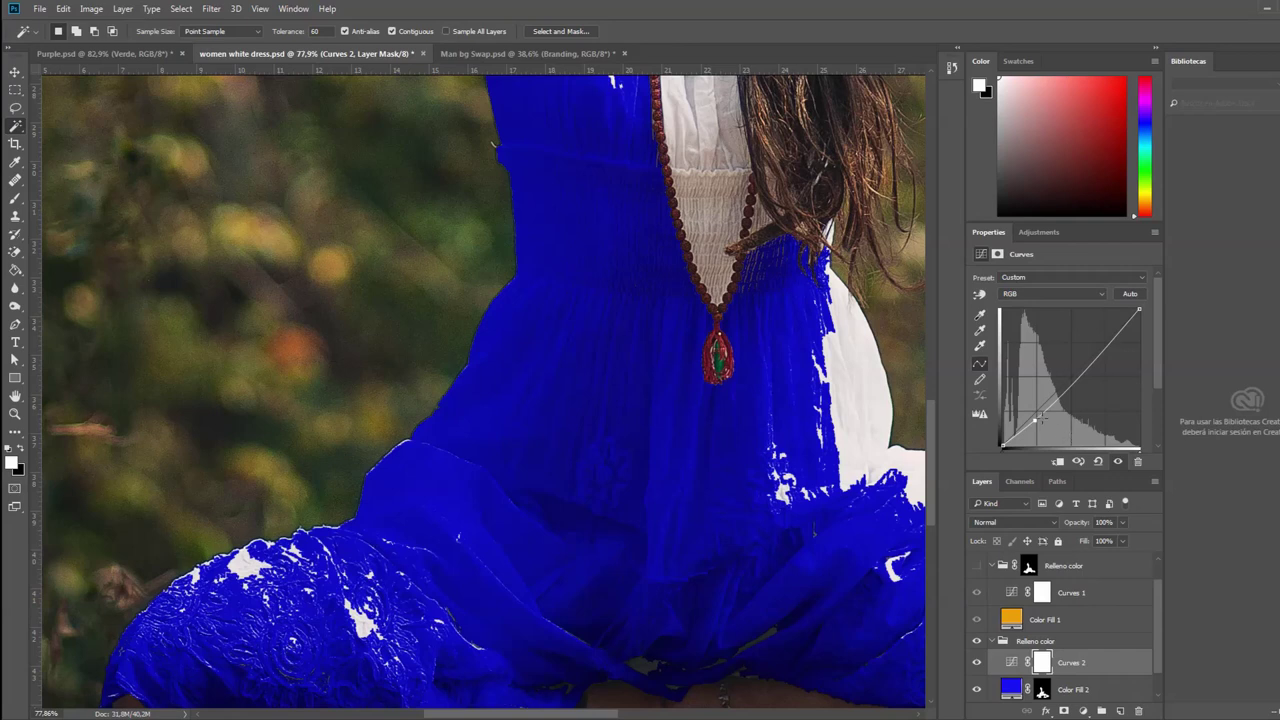
drag(1036, 420, 1036, 427)
scroll(695, 495, down, 2)
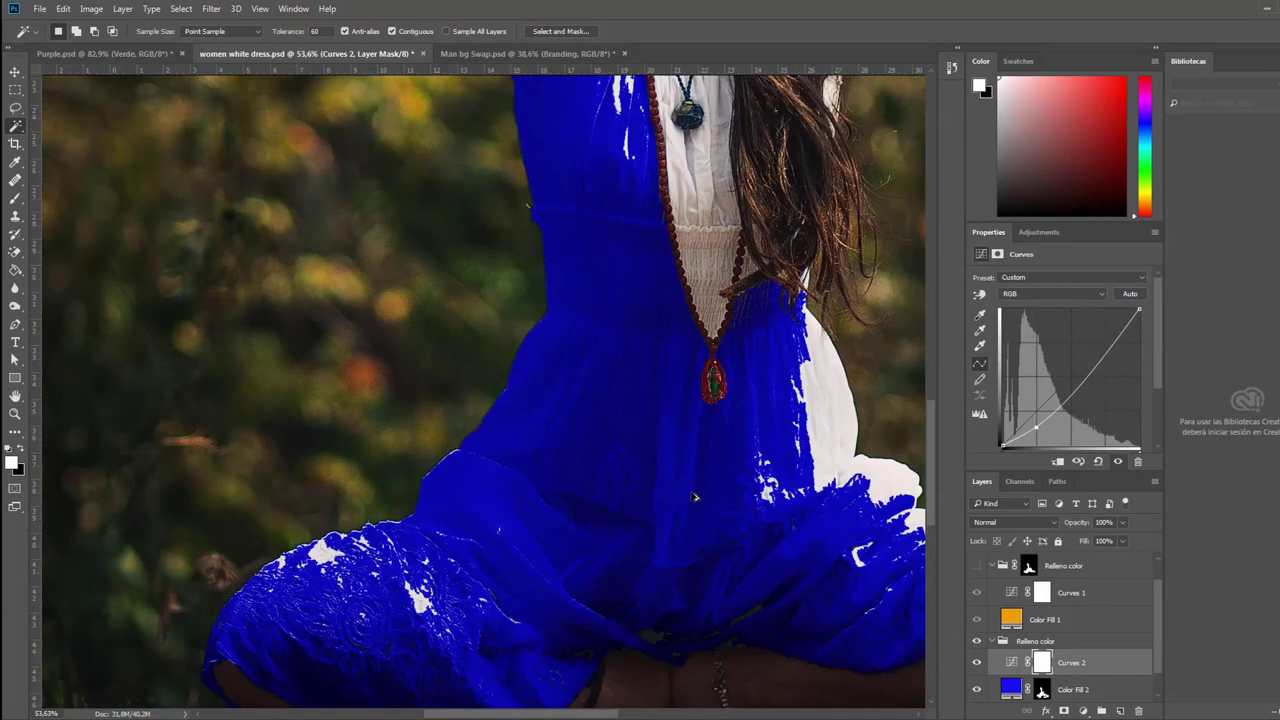
scroll(698, 499, down, 3)
scroll(698, 499, down, 1)
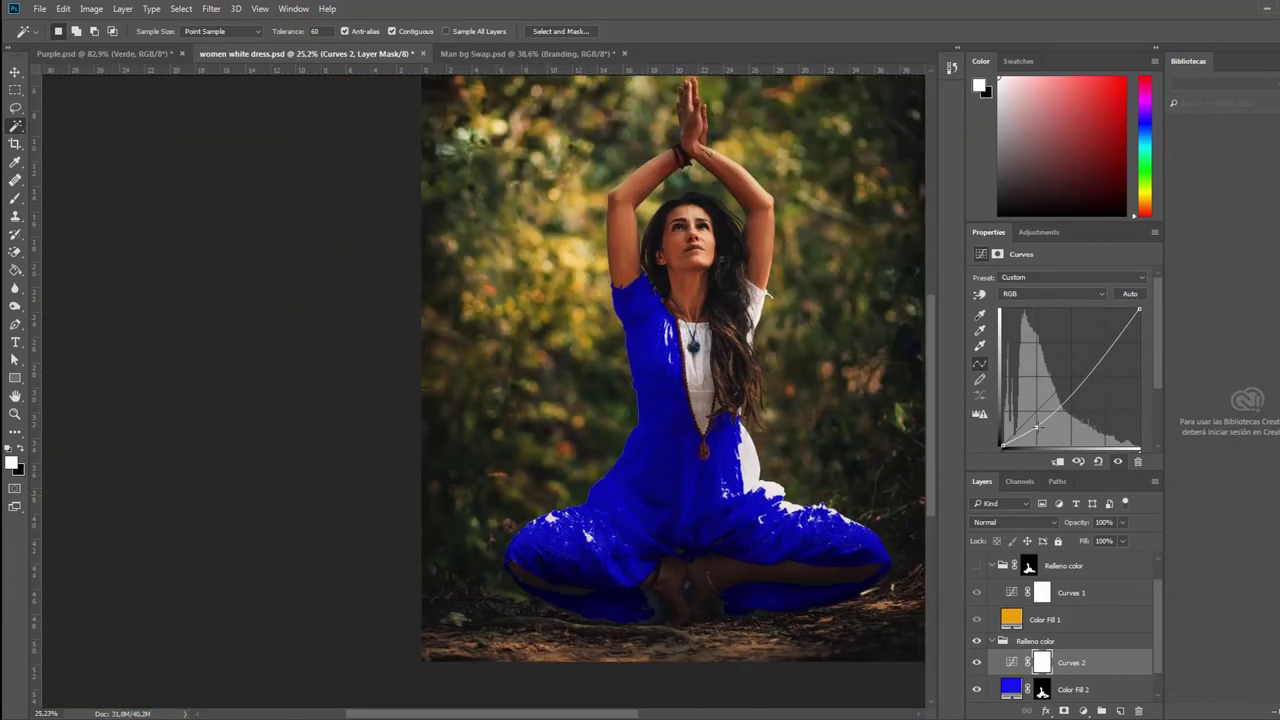
drag(1036, 427, 1036, 420)
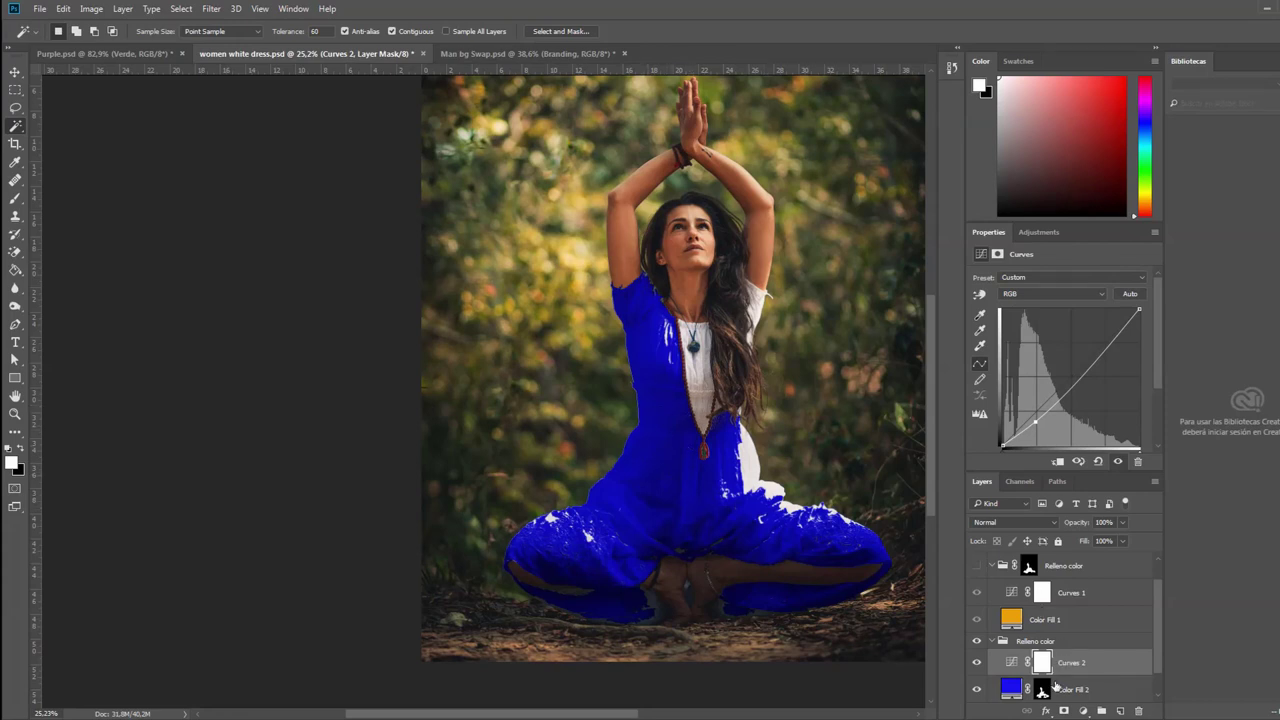
Step: Give the Relleno color group a layer mask copied from Color Fill 2's dress mask
click(1060, 642)
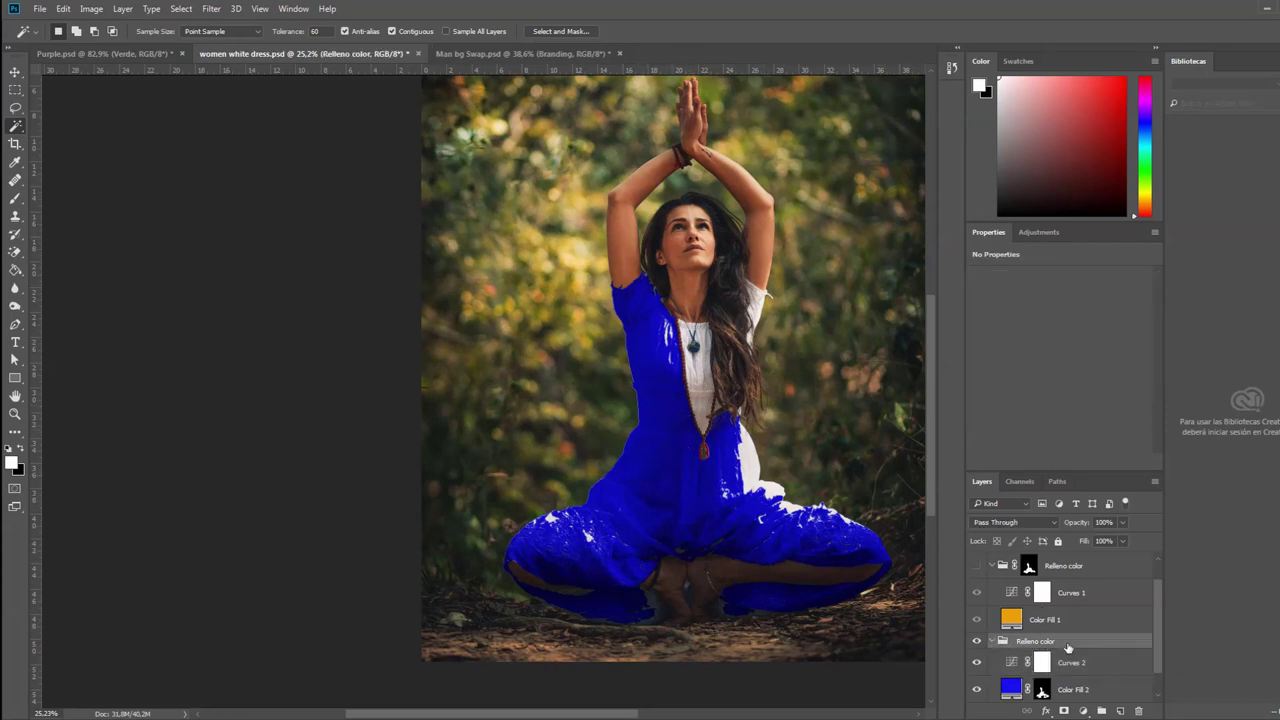
click(1065, 711)
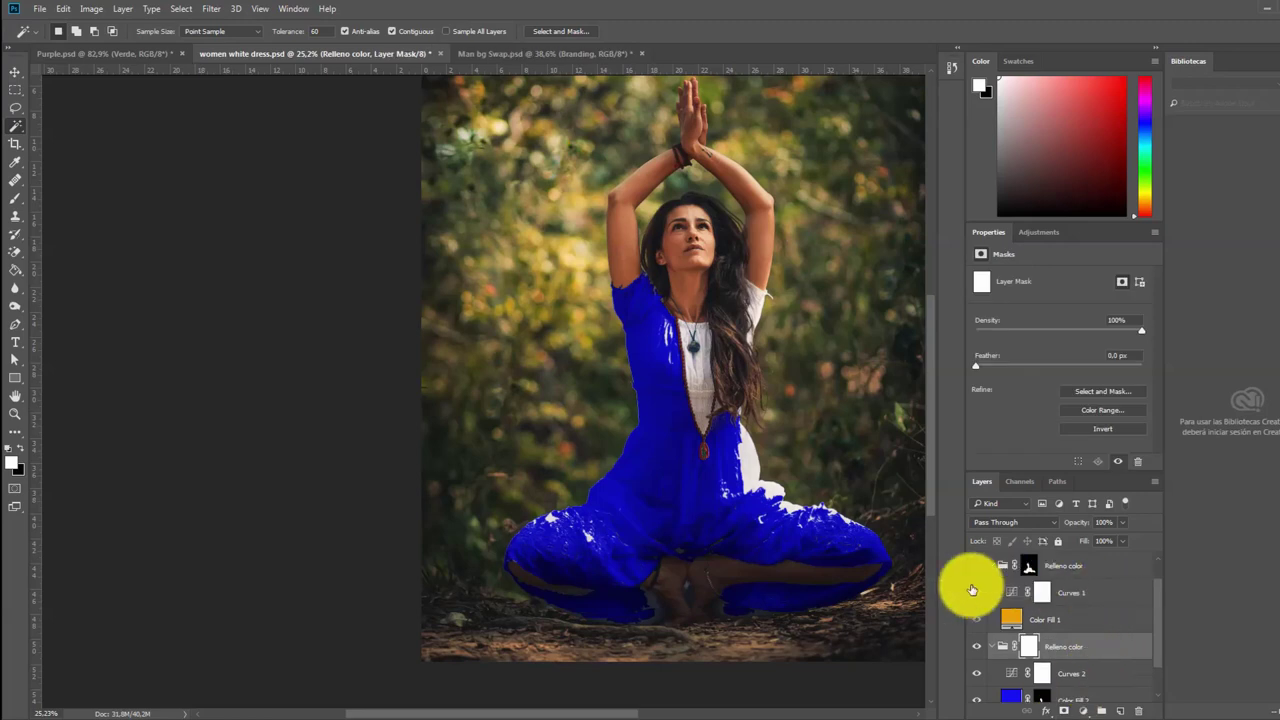
scroll(1050, 680, down, 1)
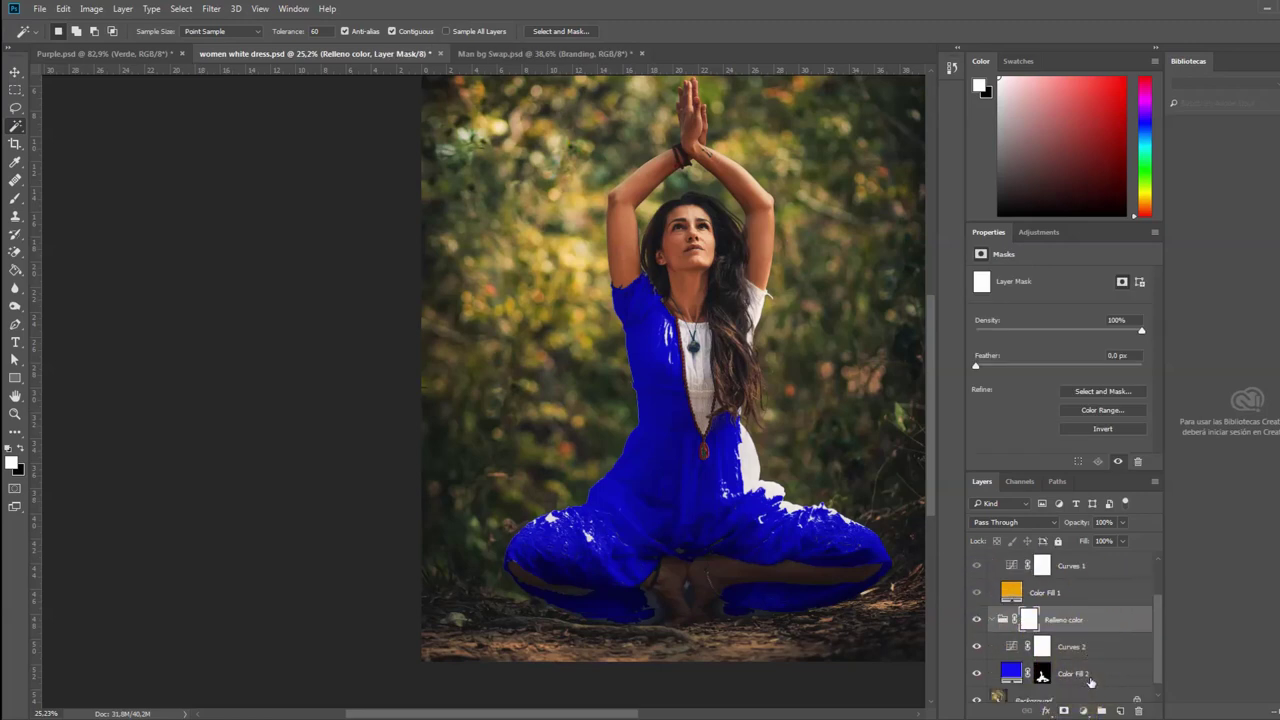
click(1043, 676)
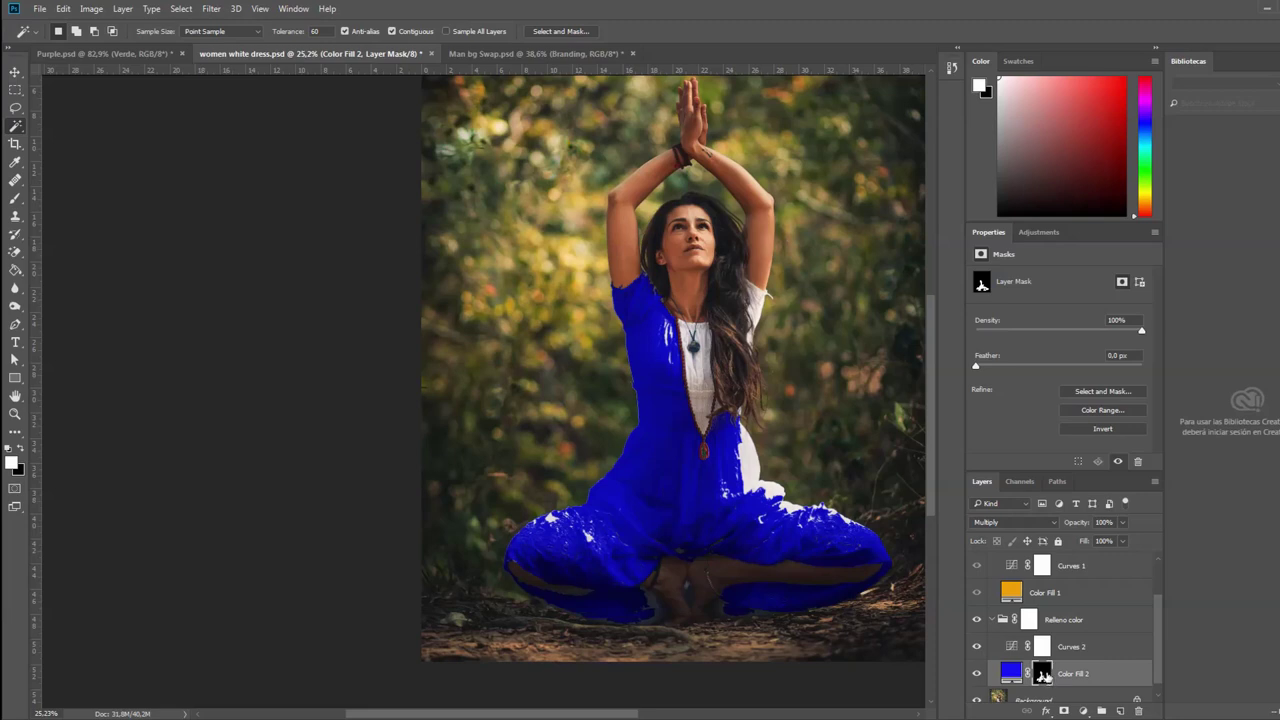
drag(1043, 676, 1029, 620)
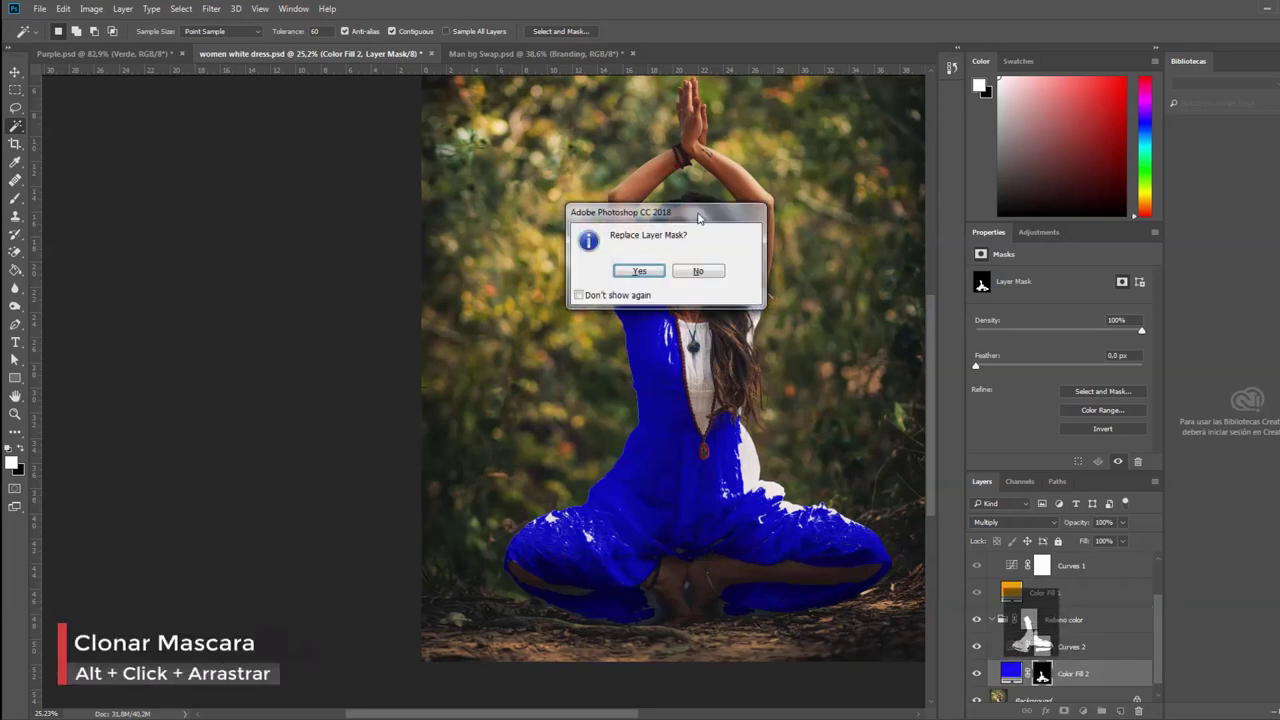
click(648, 271)
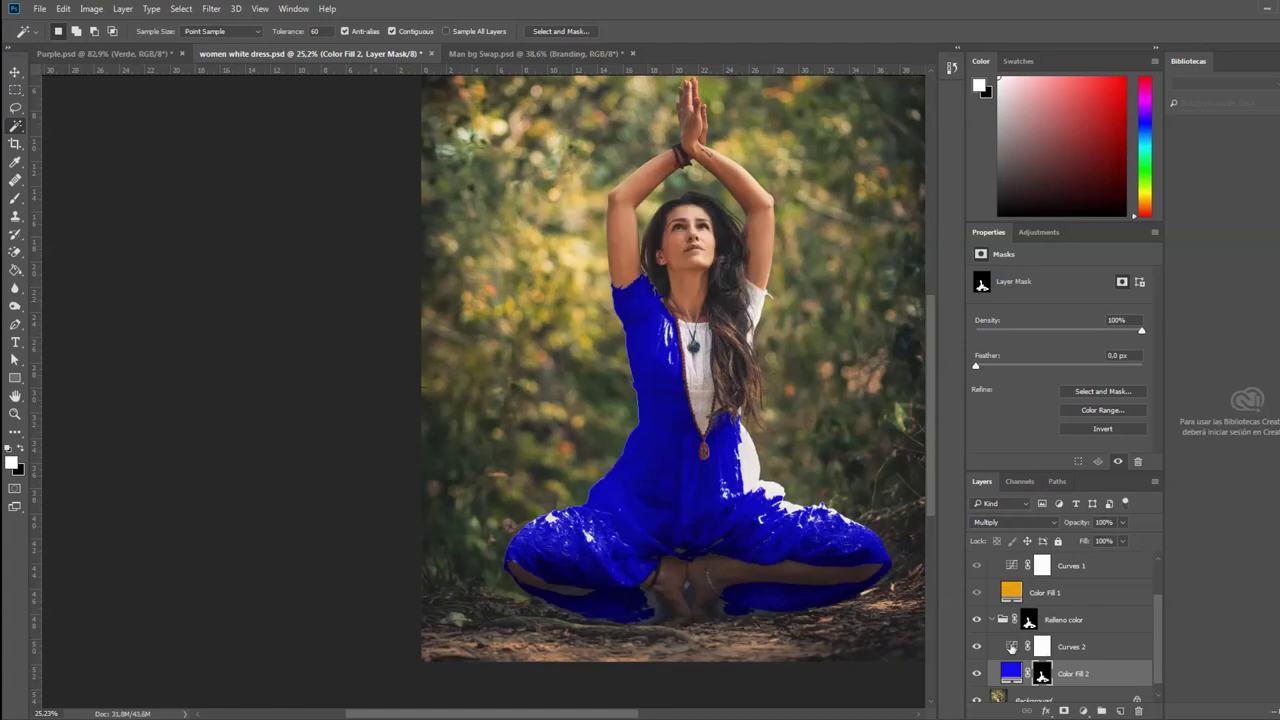
Step: Bow the Curves 2 curve upward with a second upper point to brighten the dress
click(1020, 645)
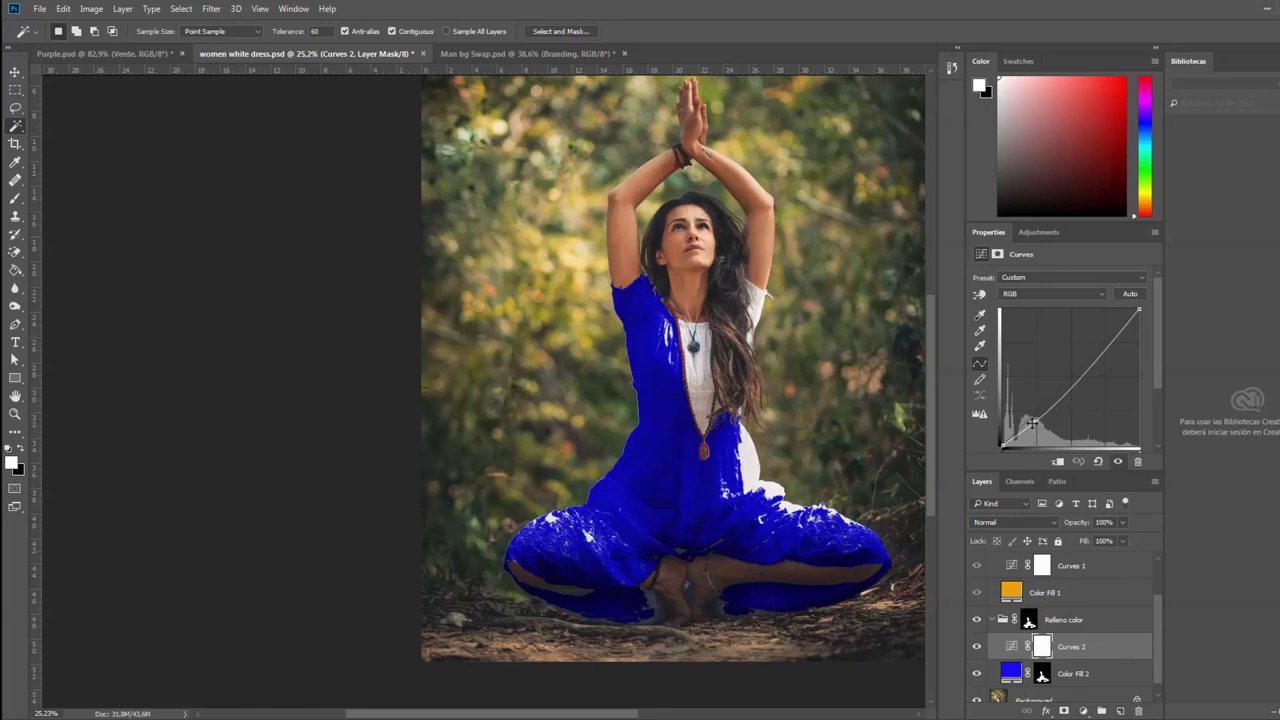
drag(1033, 423, 1035, 418)
click(1104, 345)
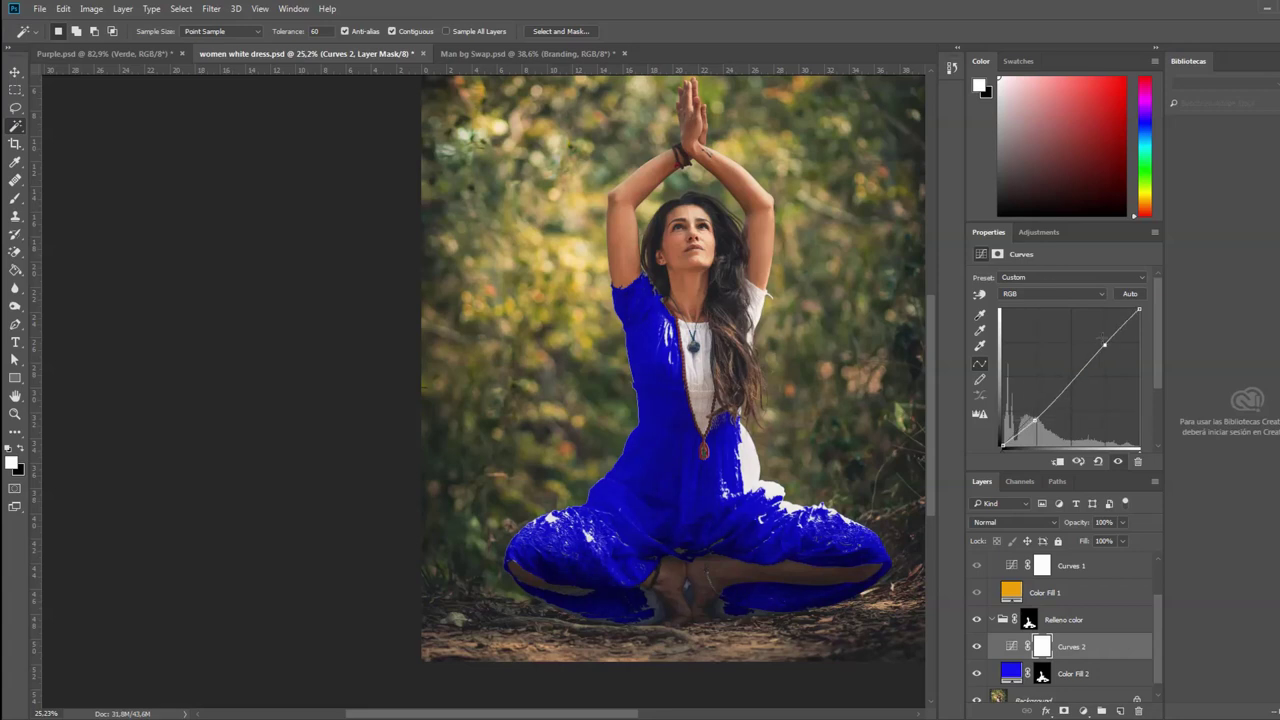
drag(1101, 338, 1104, 337)
Step: Hide the blue recolour and preview the orange group, comparing it with and without Curves 1
click(993, 622)
click(978, 662)
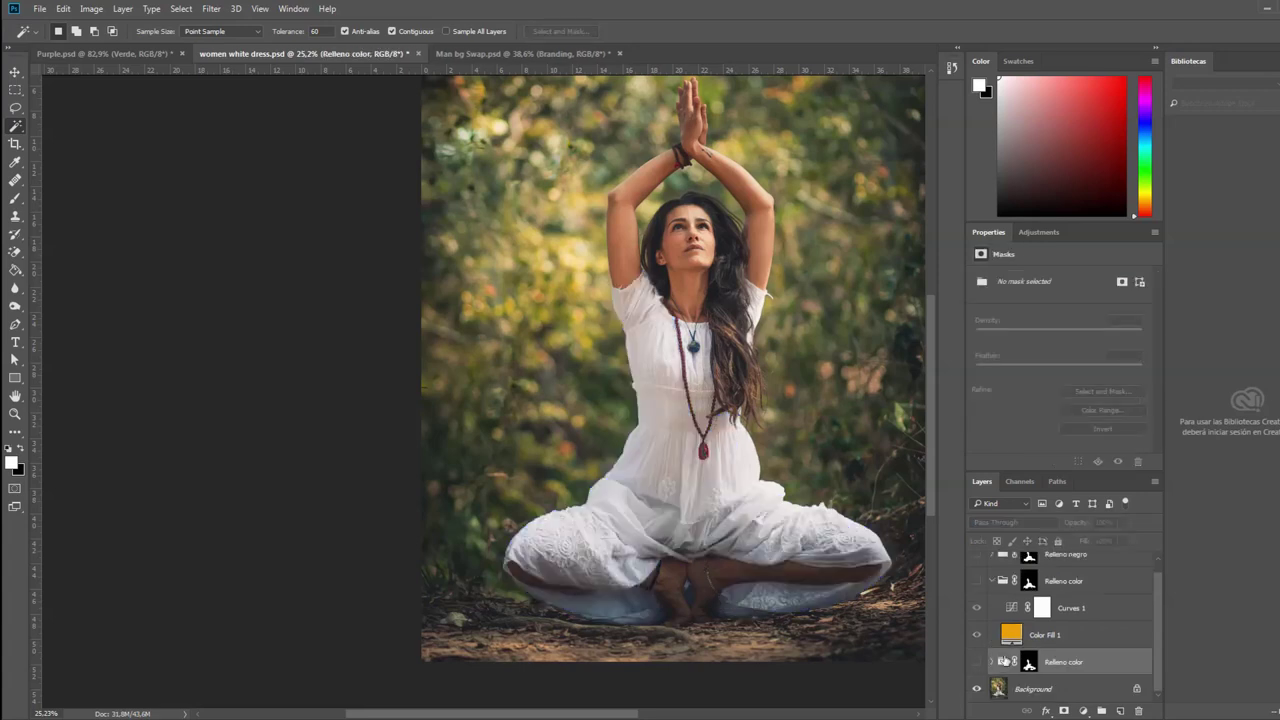
click(977, 581)
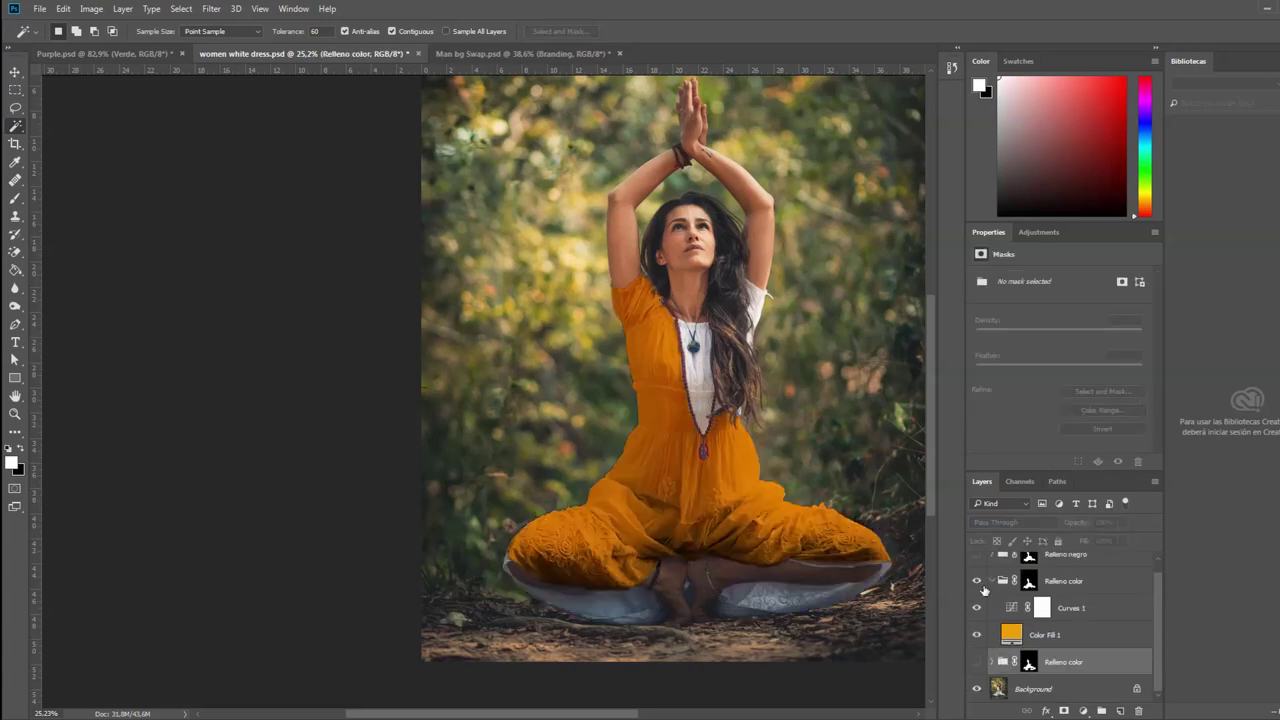
click(977, 608)
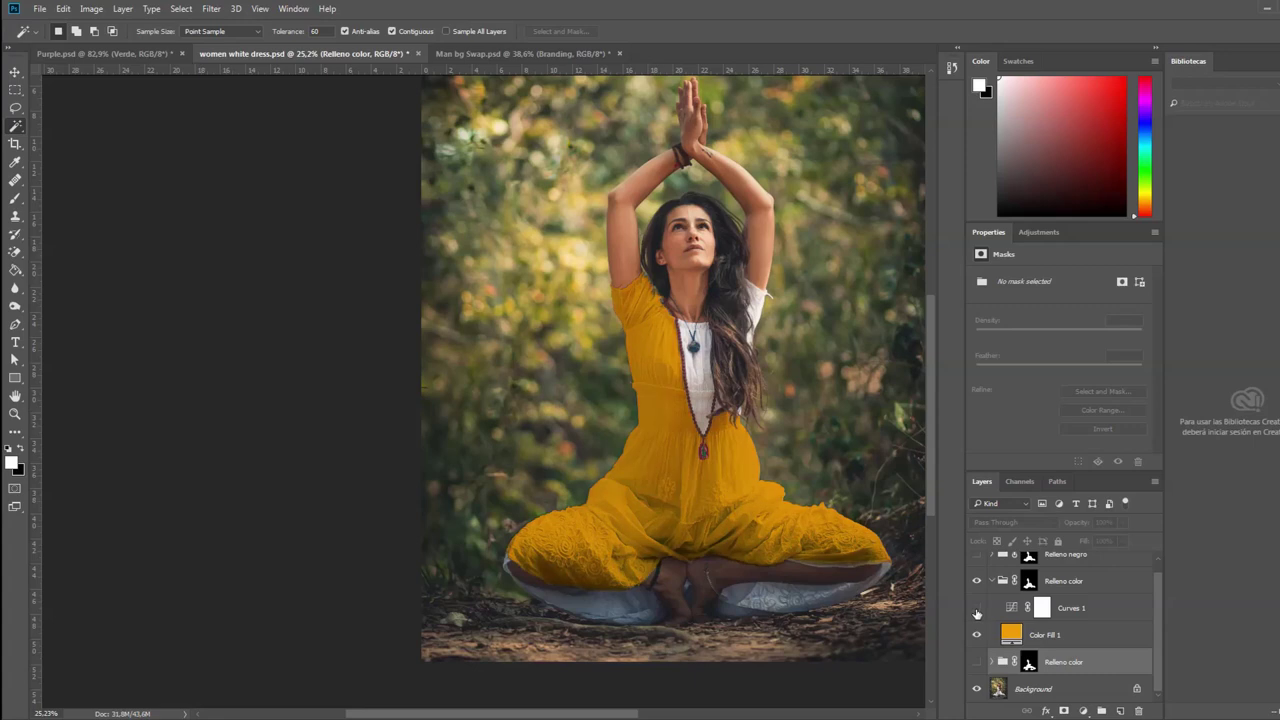
click(977, 608)
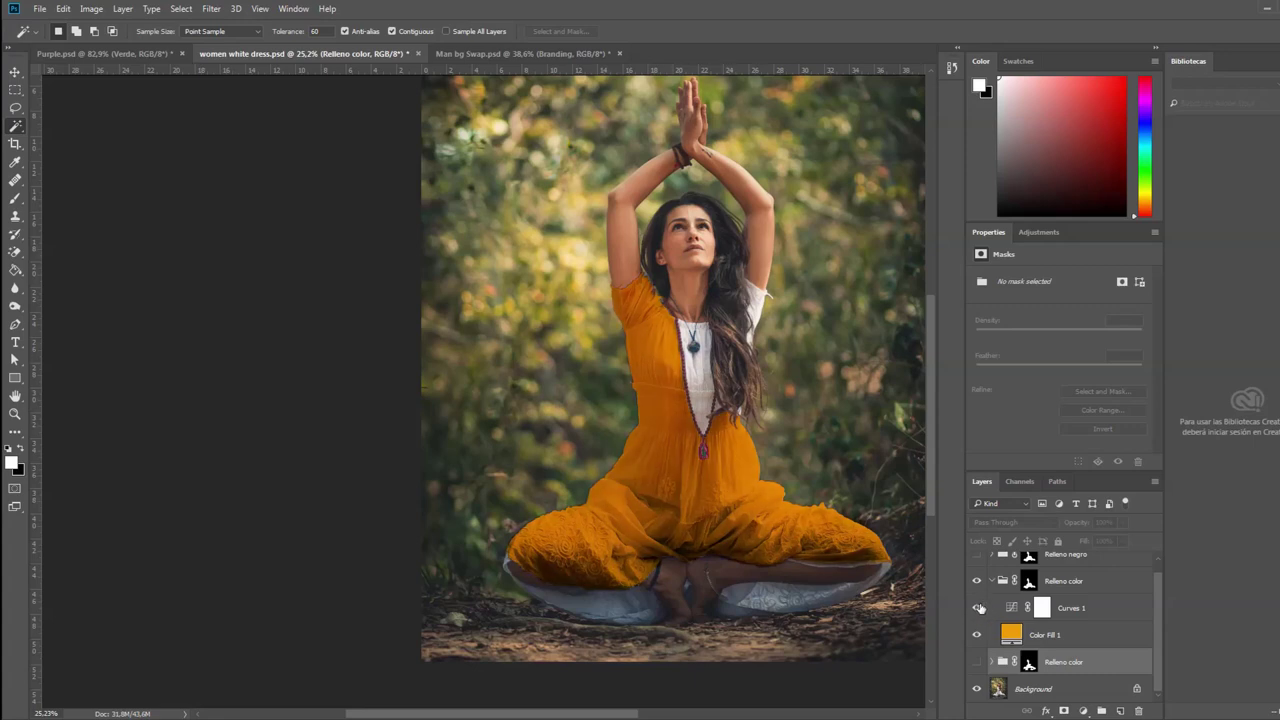
click(1011, 608)
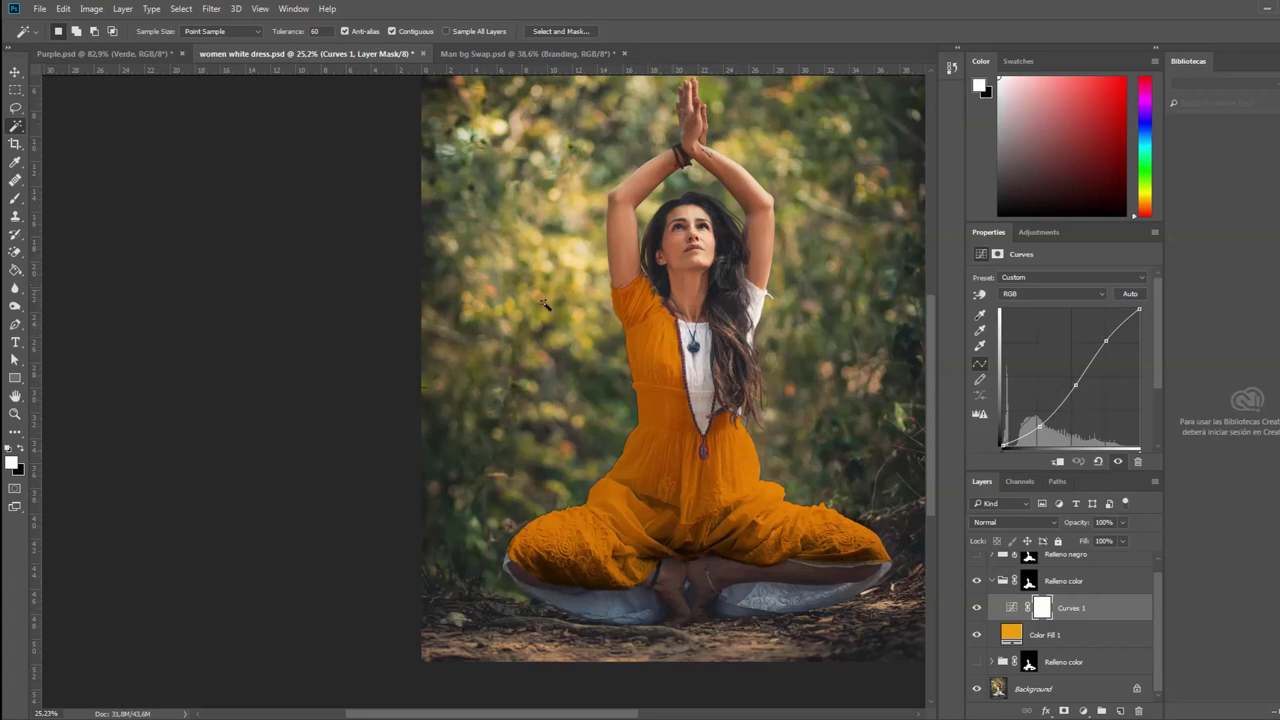
Step: Hide the orange group and show the black Relleno negro group with its layers expanded
click(991, 581)
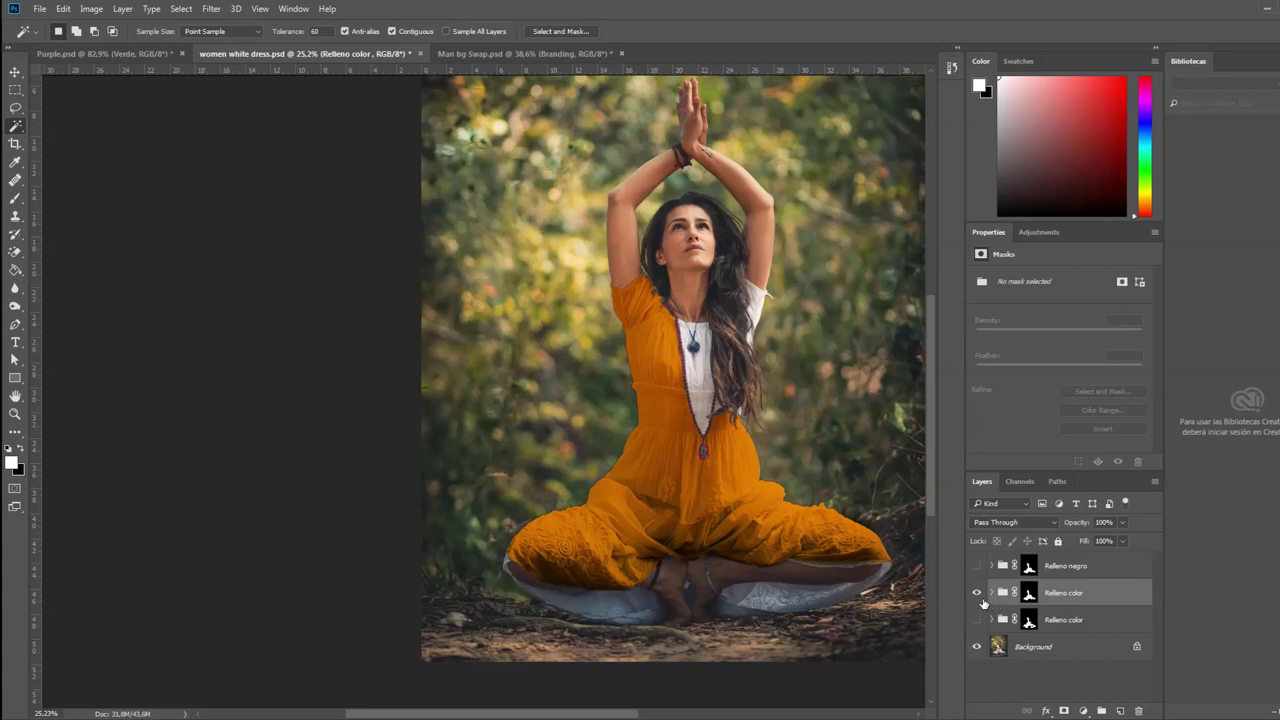
click(977, 593)
click(977, 566)
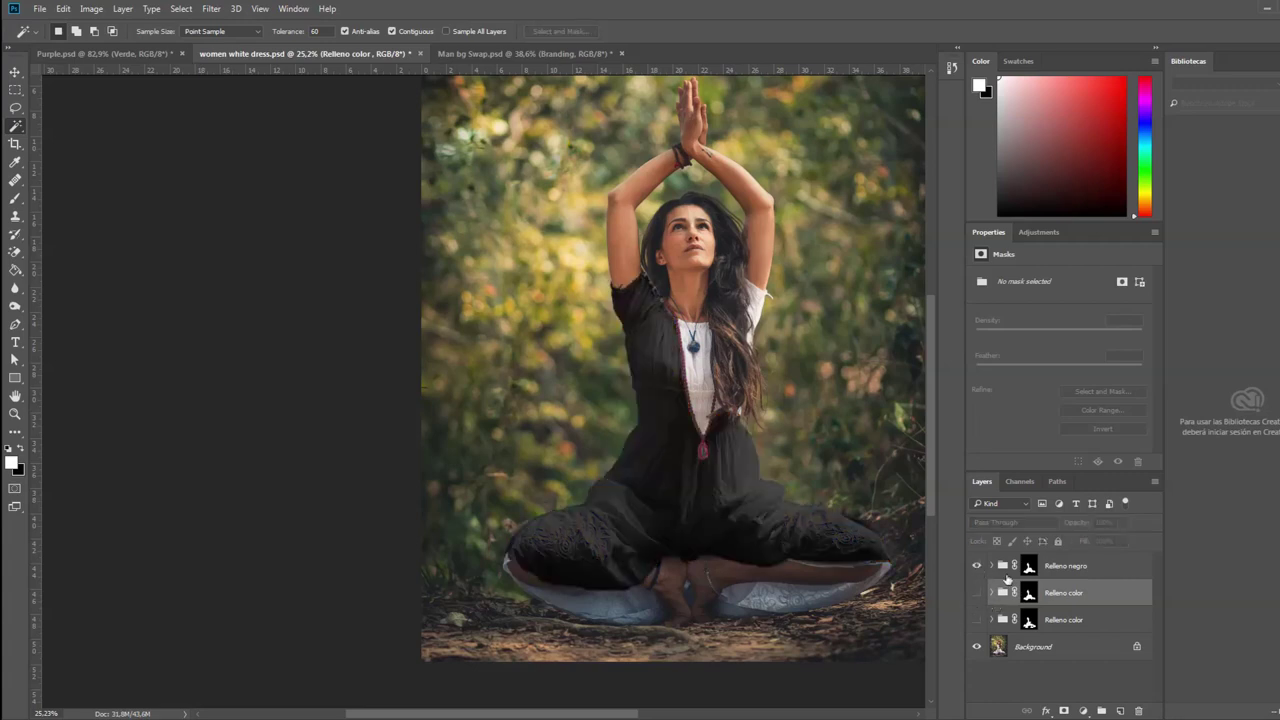
click(992, 566)
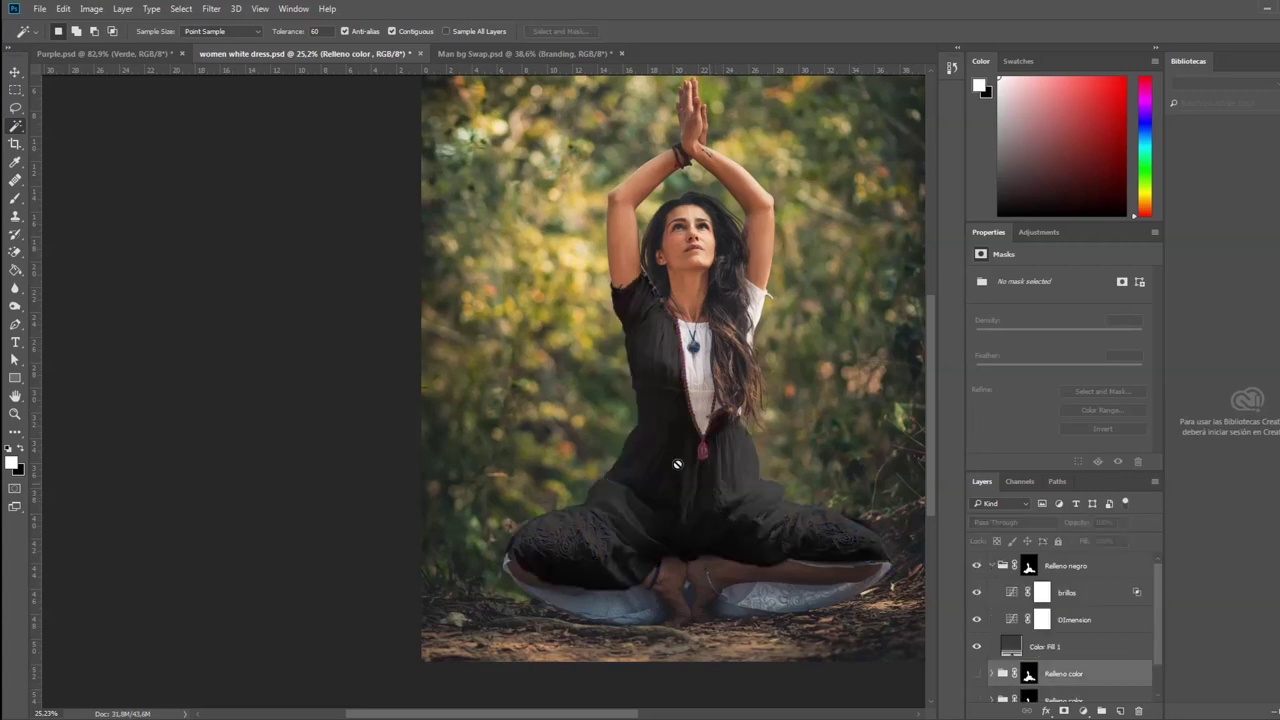
scroll(662, 503, up, 2)
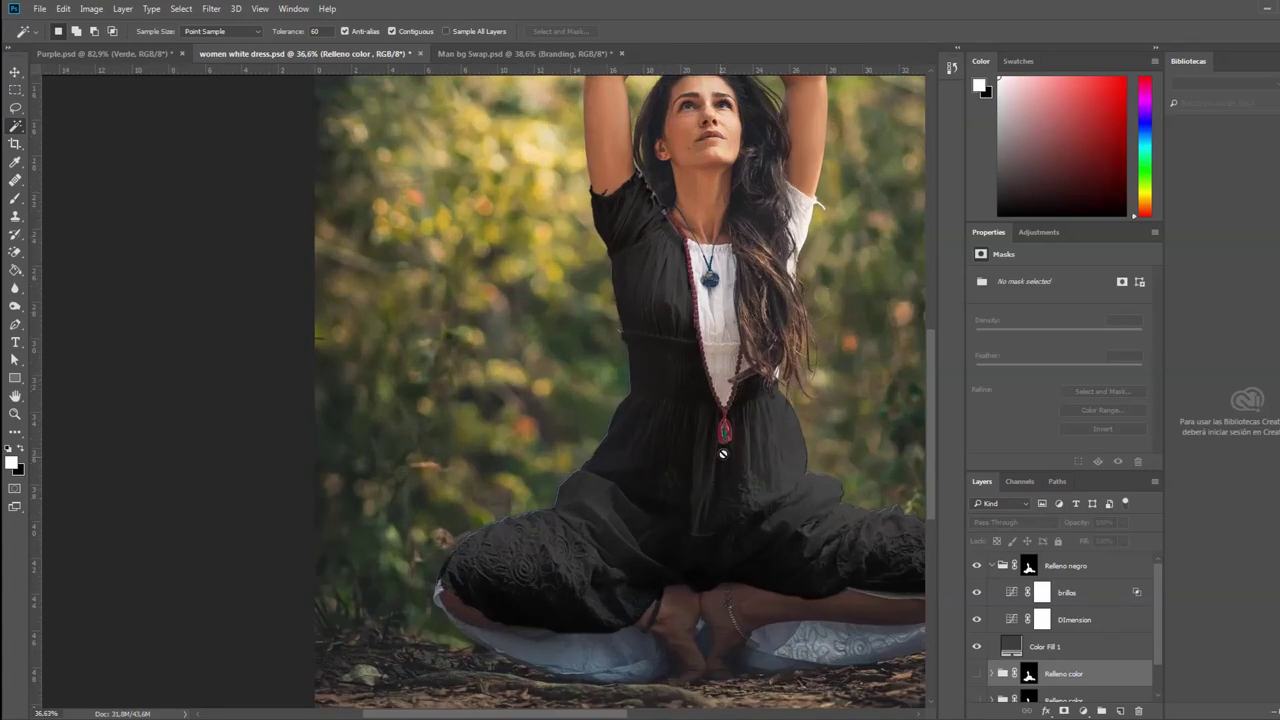
click(1008, 648)
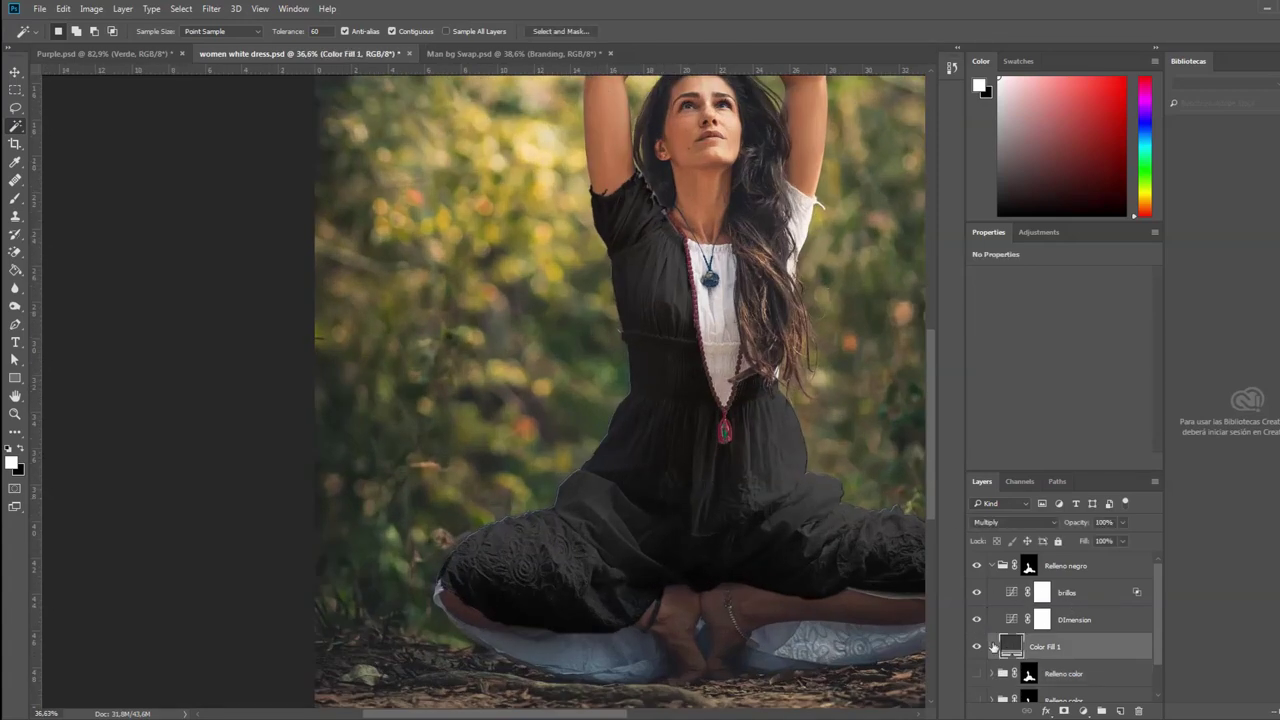
click(1083, 708)
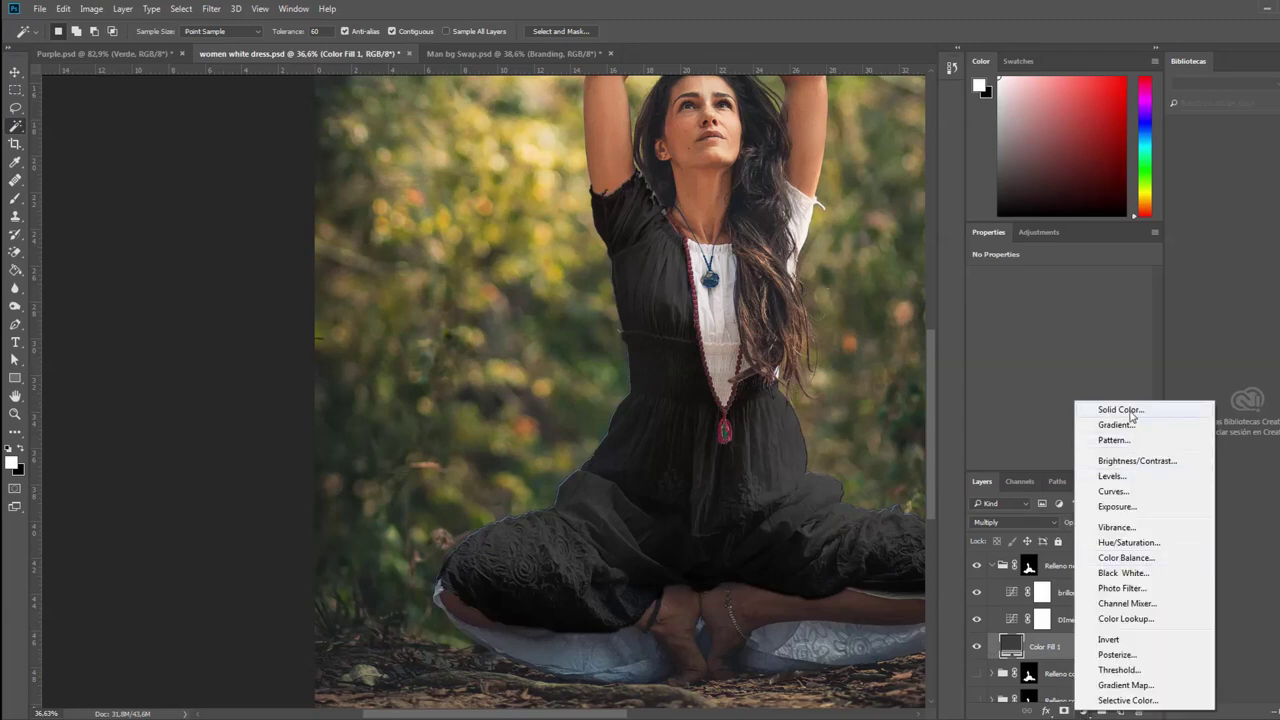
click(1010, 648)
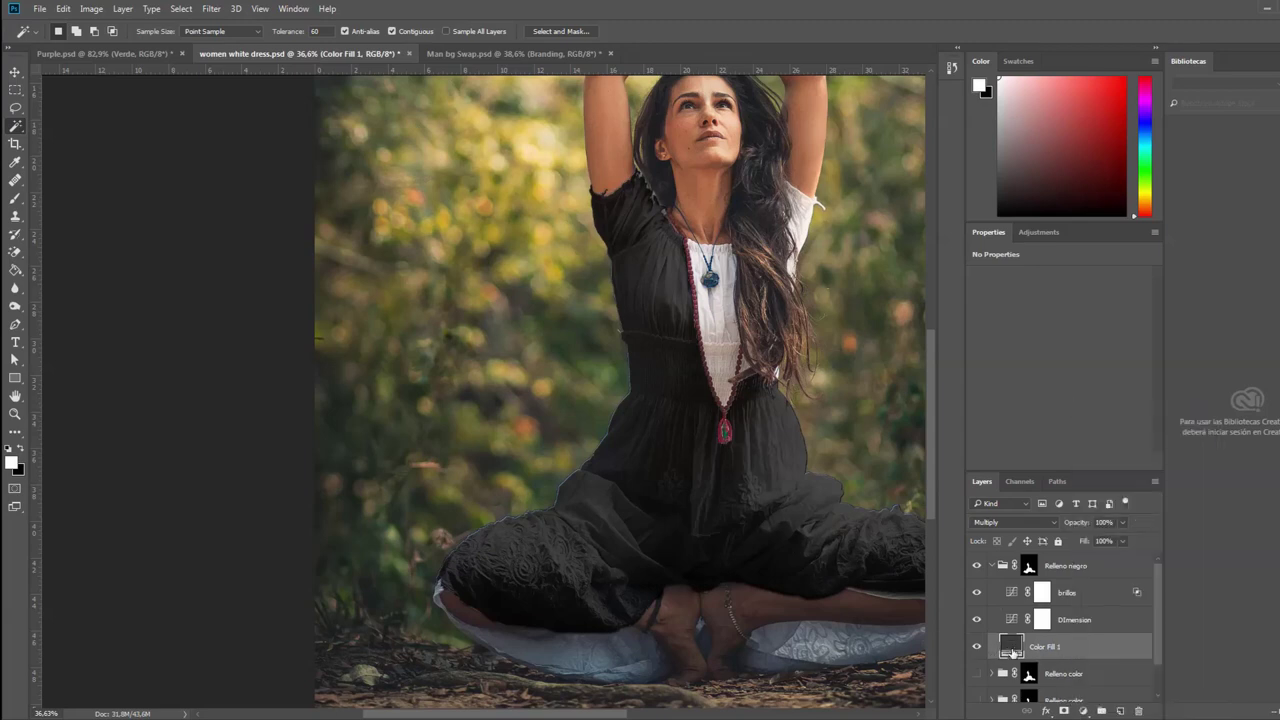
double_click(1012, 648)
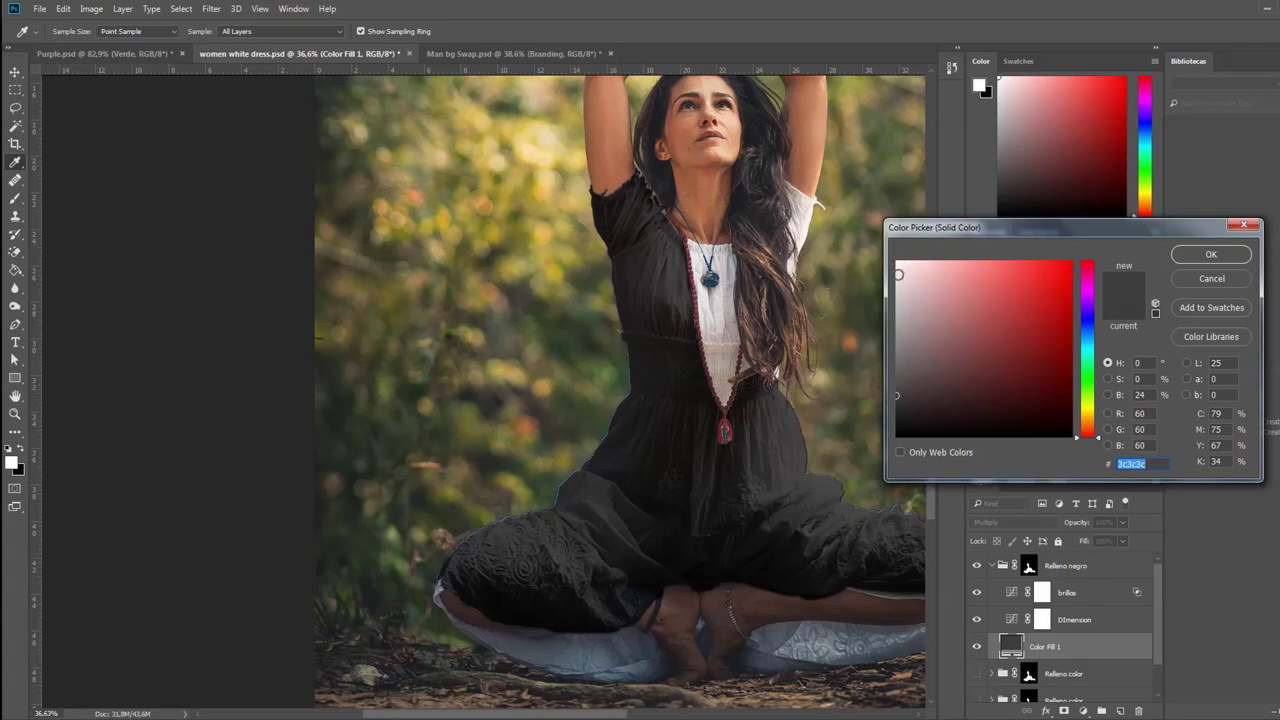
click(1187, 258)
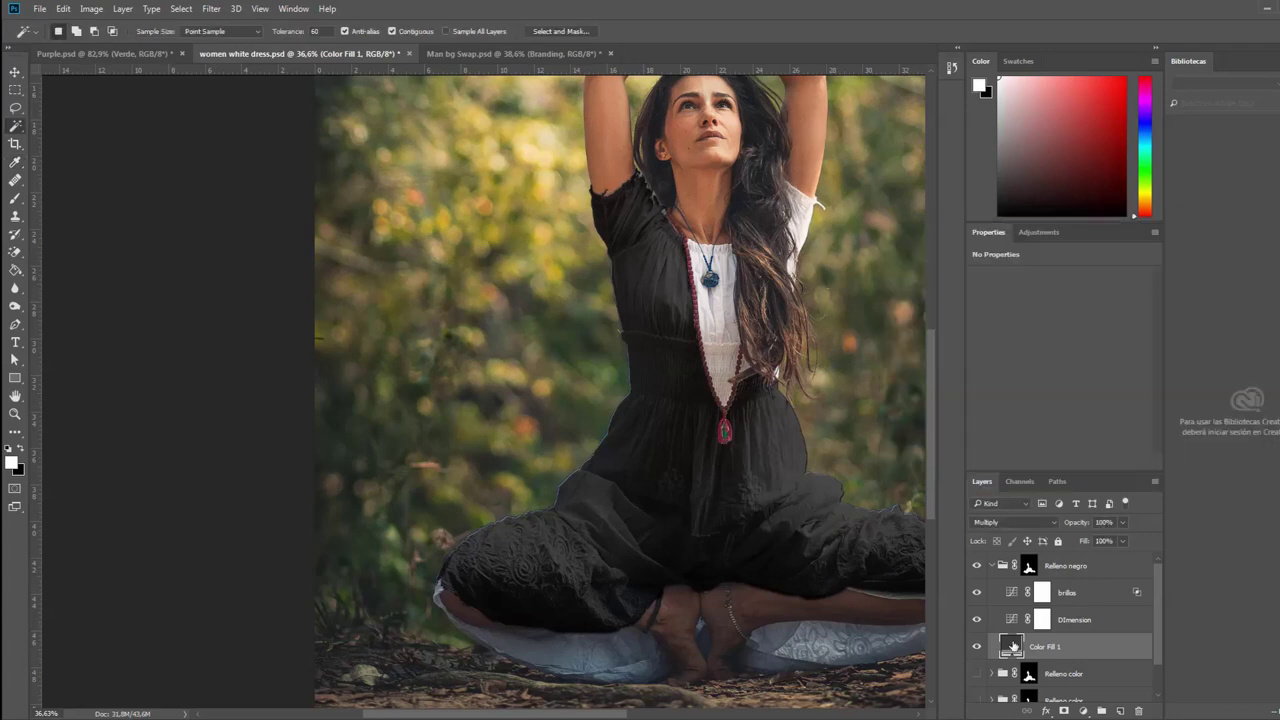
Step: Toggle the DImension and brillos layers off and on to compare the dress
click(1013, 620)
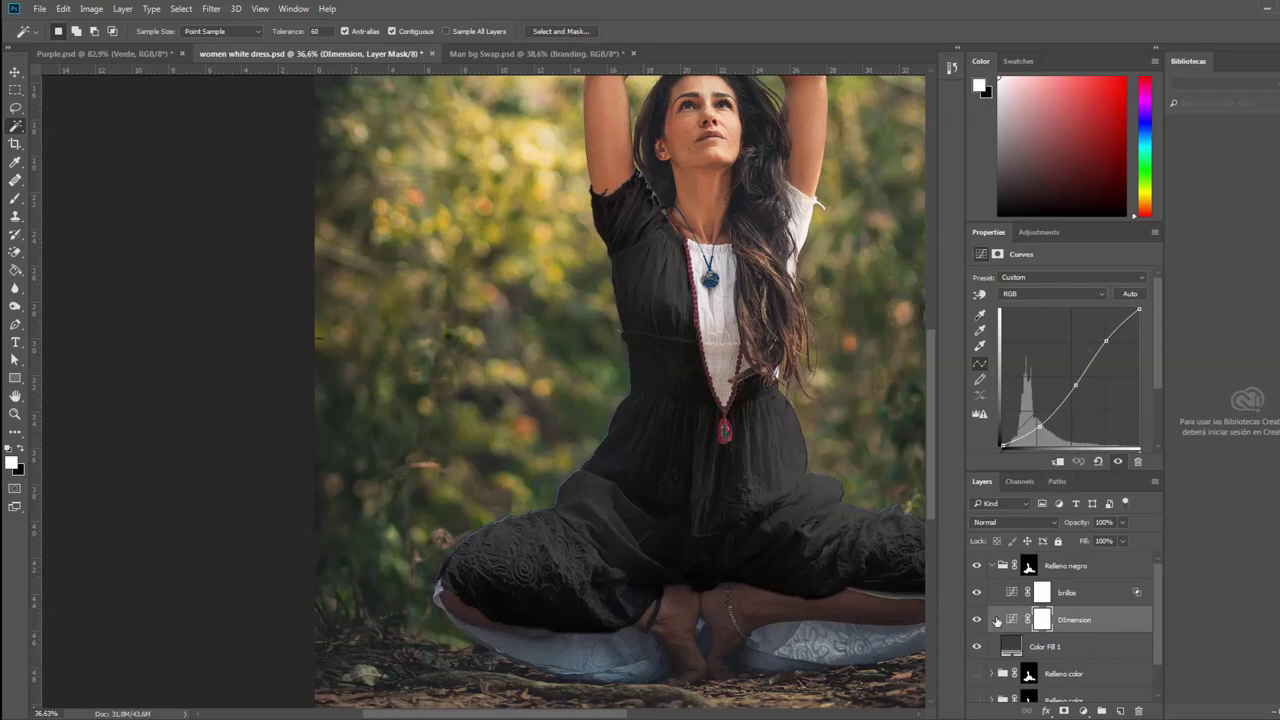
click(978, 620)
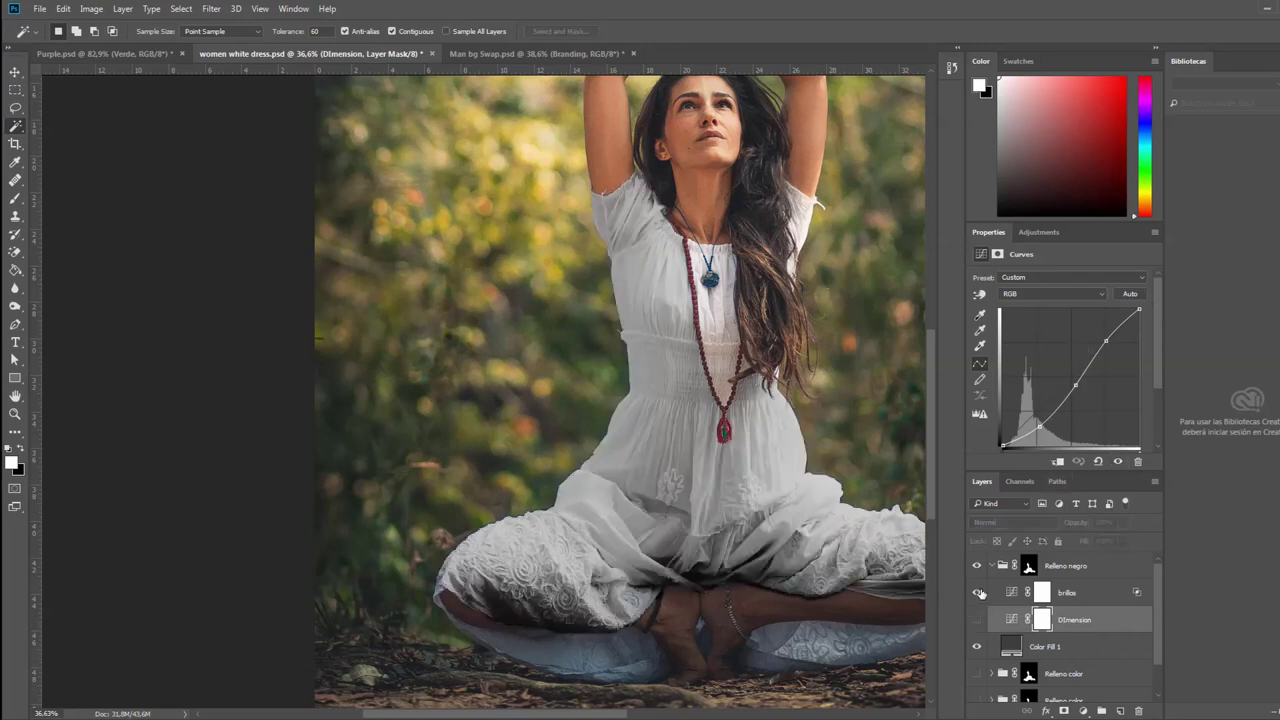
click(976, 592)
click(977, 620)
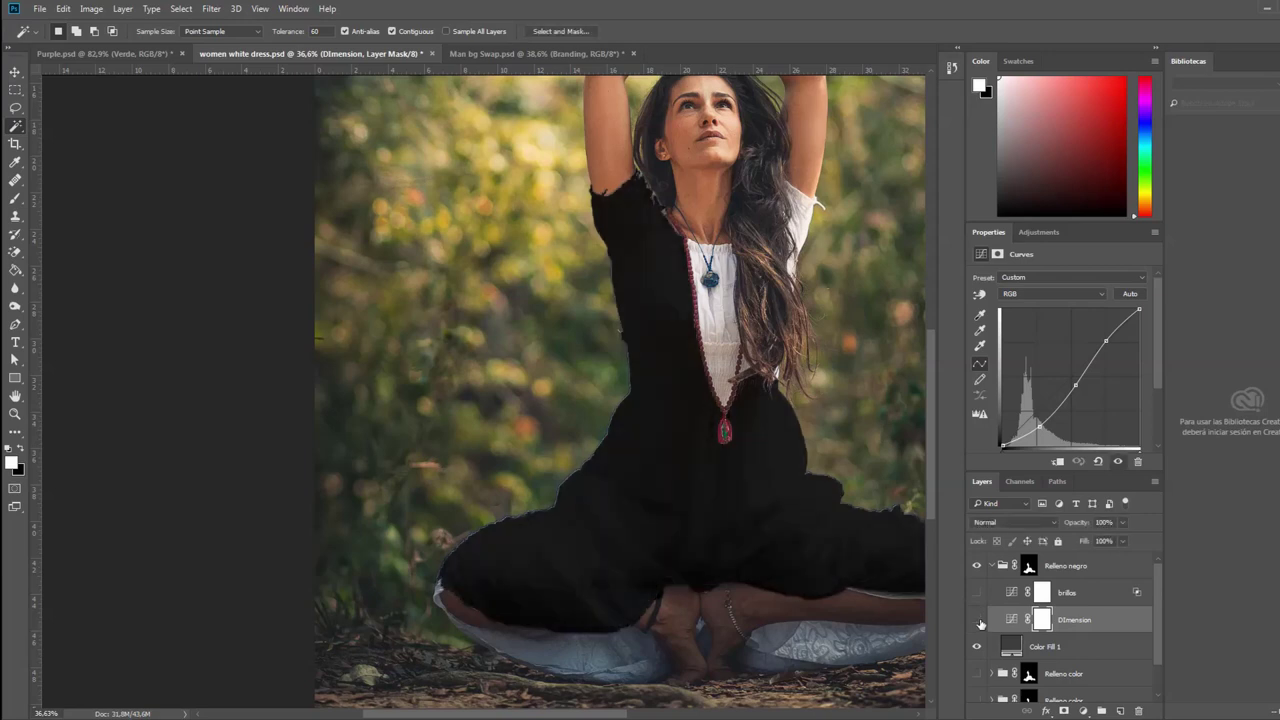
click(979, 621)
click(978, 620)
scroll(824, 523, down, 1)
scroll(824, 523, down, 1)
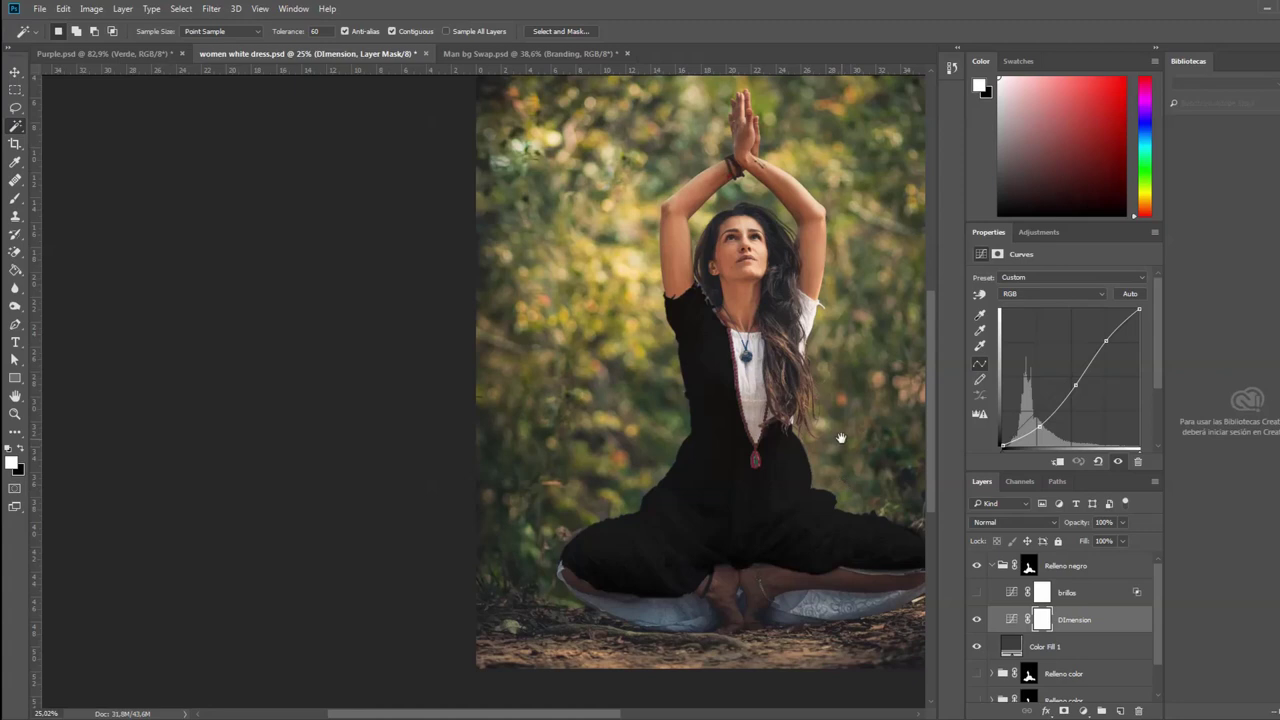
drag(837, 440, 748, 438)
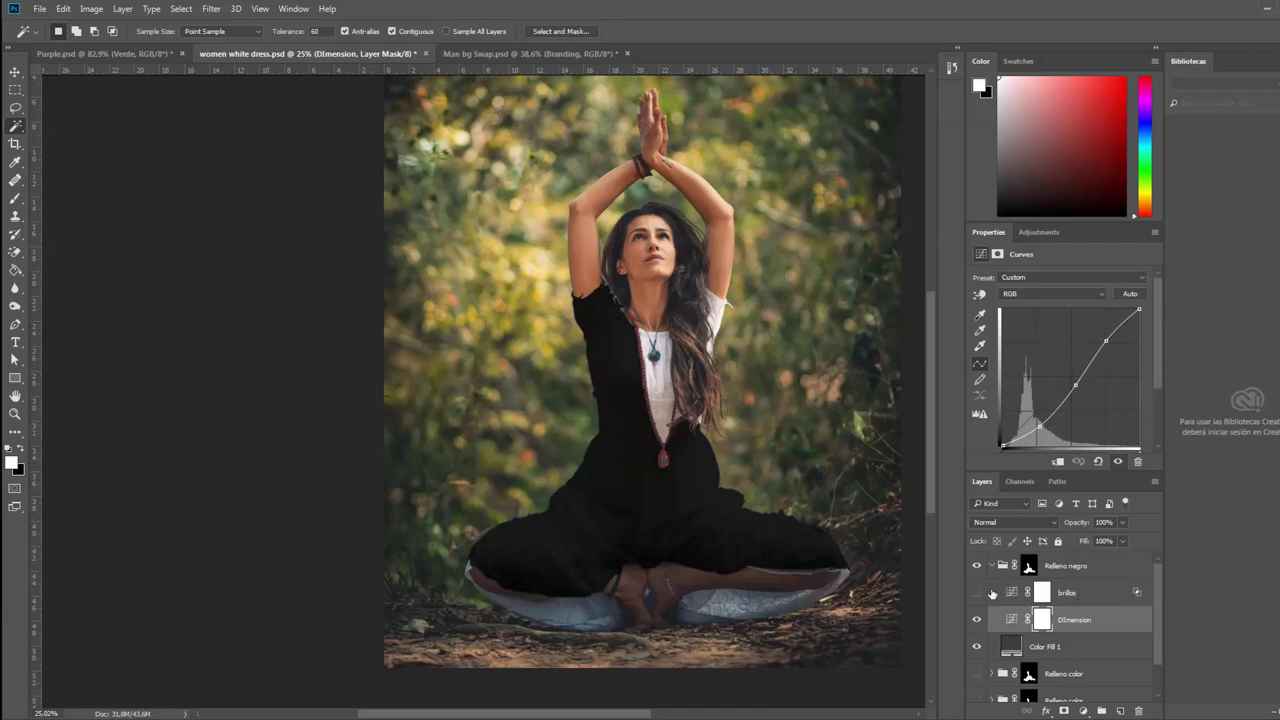
Step: Re-enable brillos, flatten its curve to darken the dress, and open its blending options
click(978, 593)
click(1015, 594)
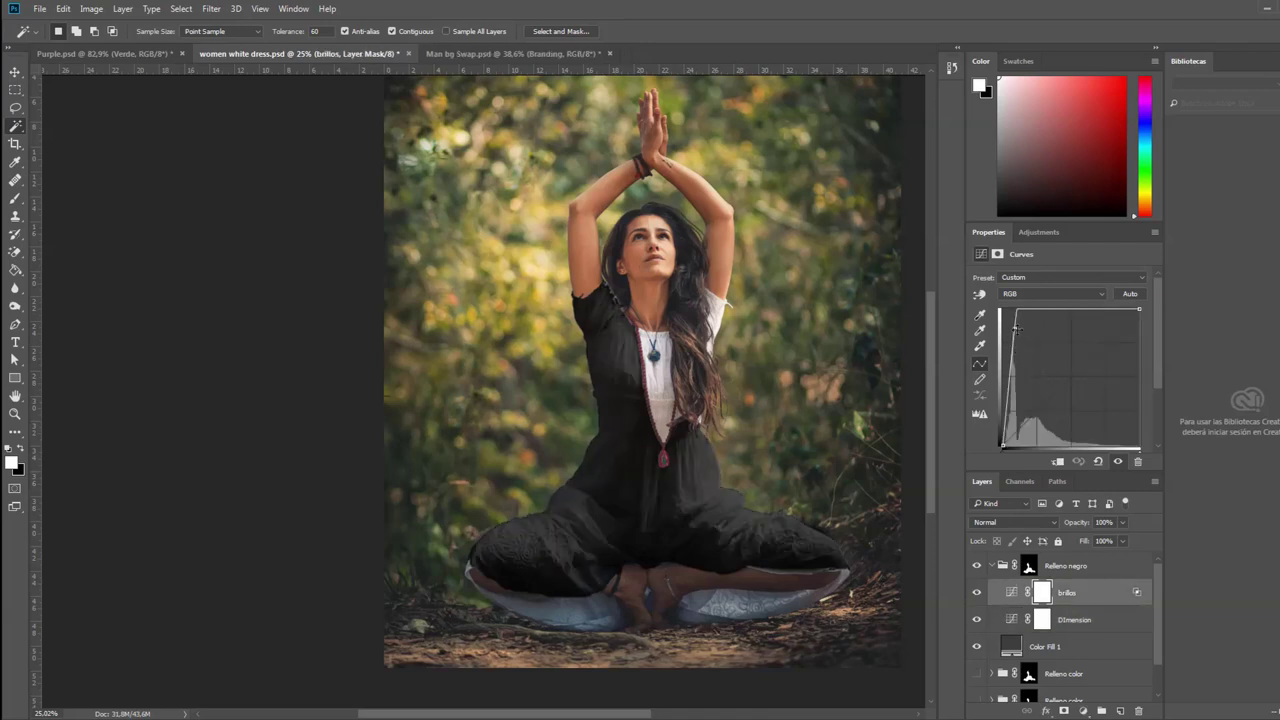
mouse_move(1016, 327)
mouse_down()
mouse_move(1028, 365)
mouse_move(1010, 327)
mouse_up()
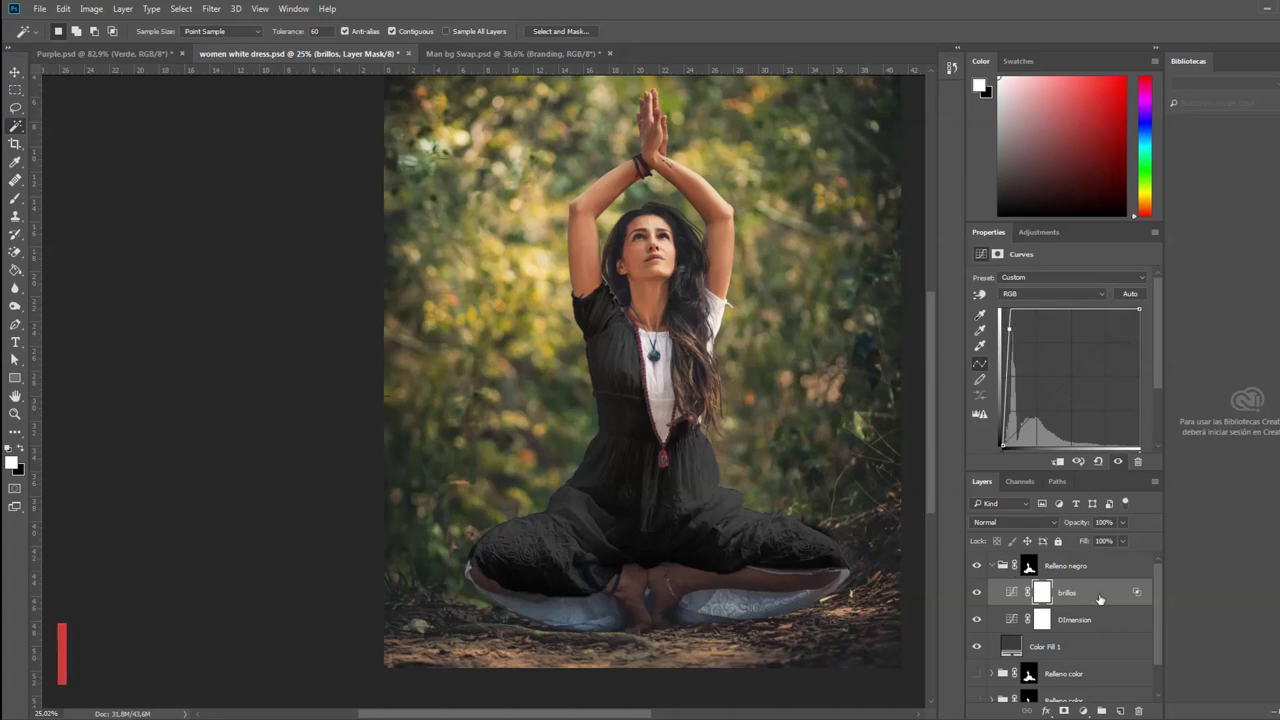
double_click(1098, 600)
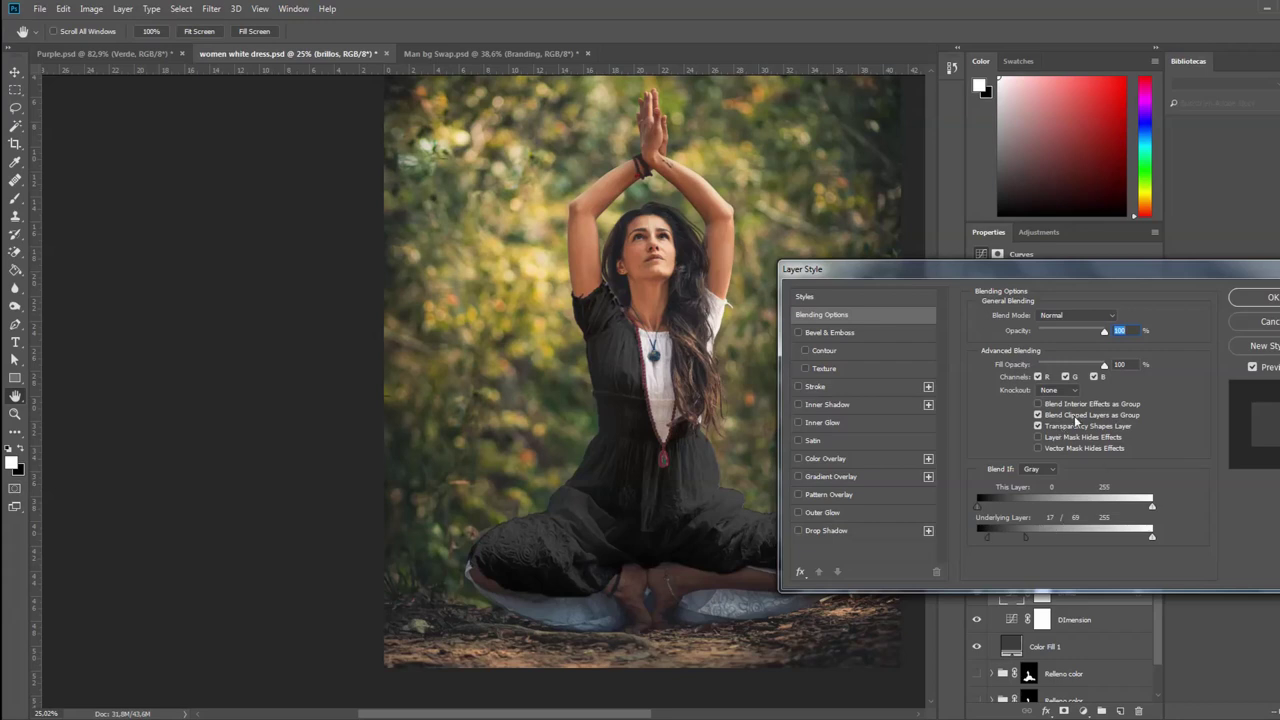
Step: Split the brillos Underlying Layer black slider to 19/94 for a soft blend and confirm
drag(1090, 269, 925, 149)
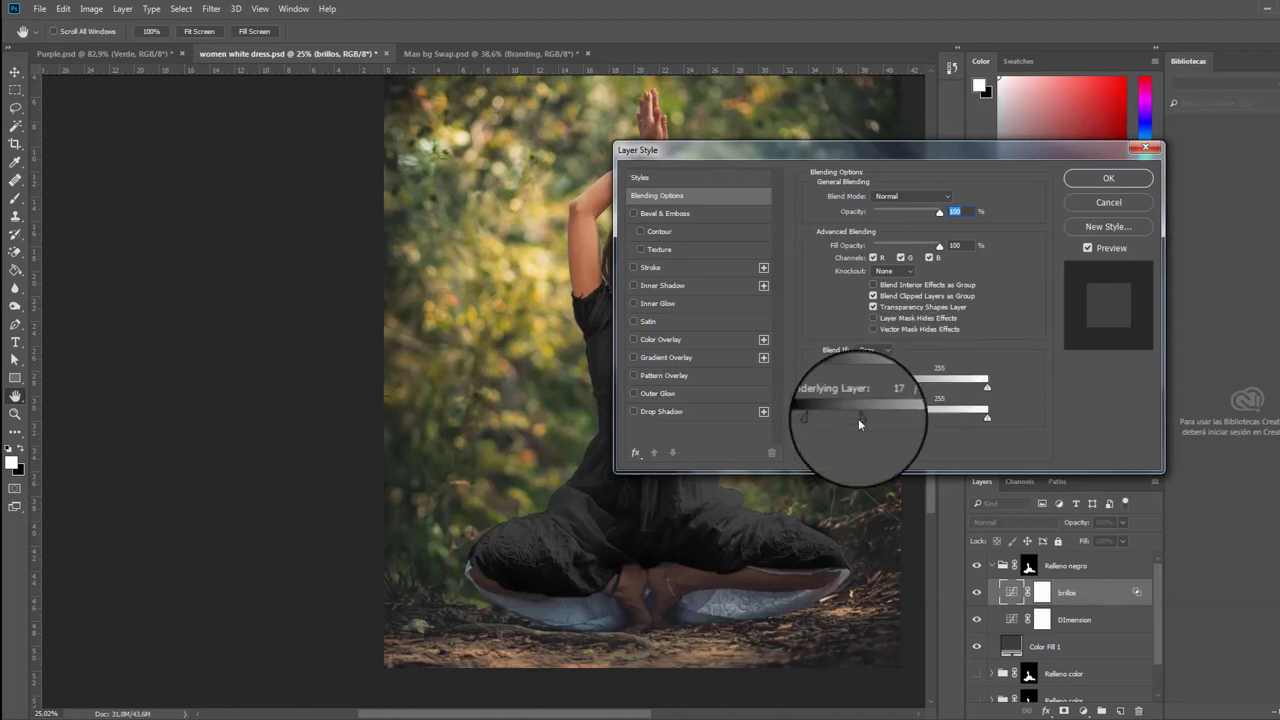
drag(845, 417, 810, 417)
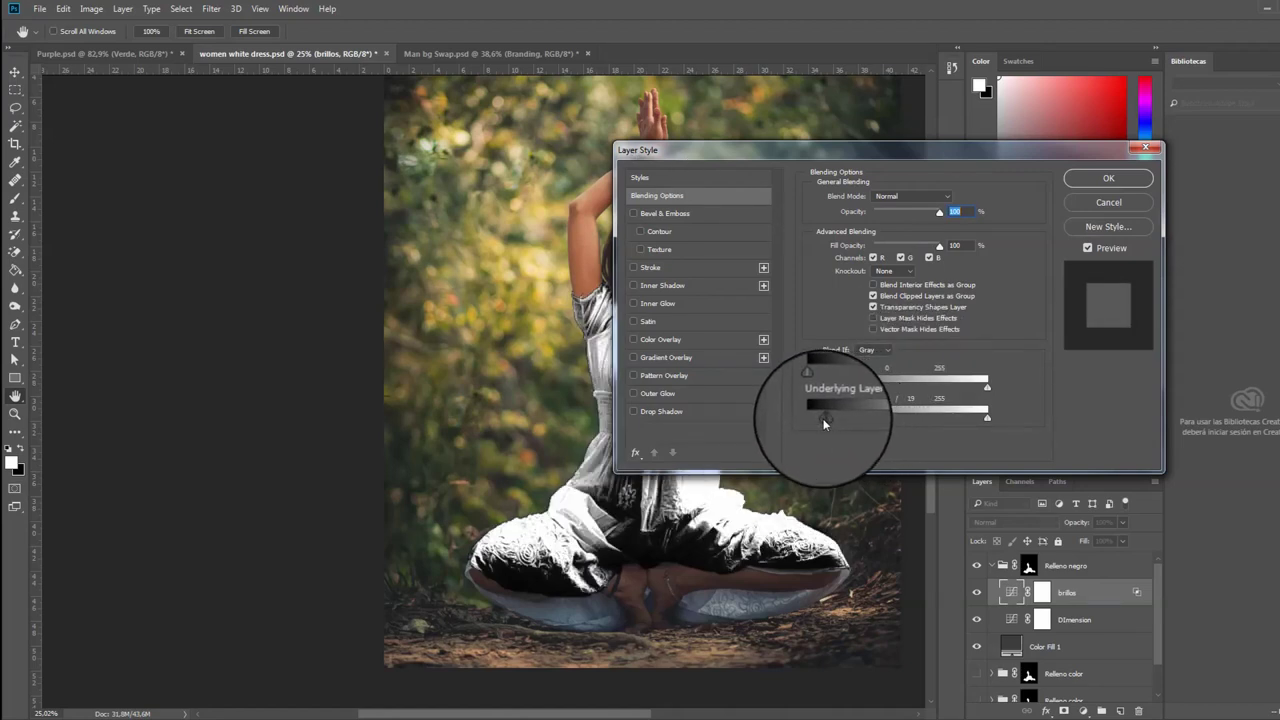
drag(800, 162, 1024, 190)
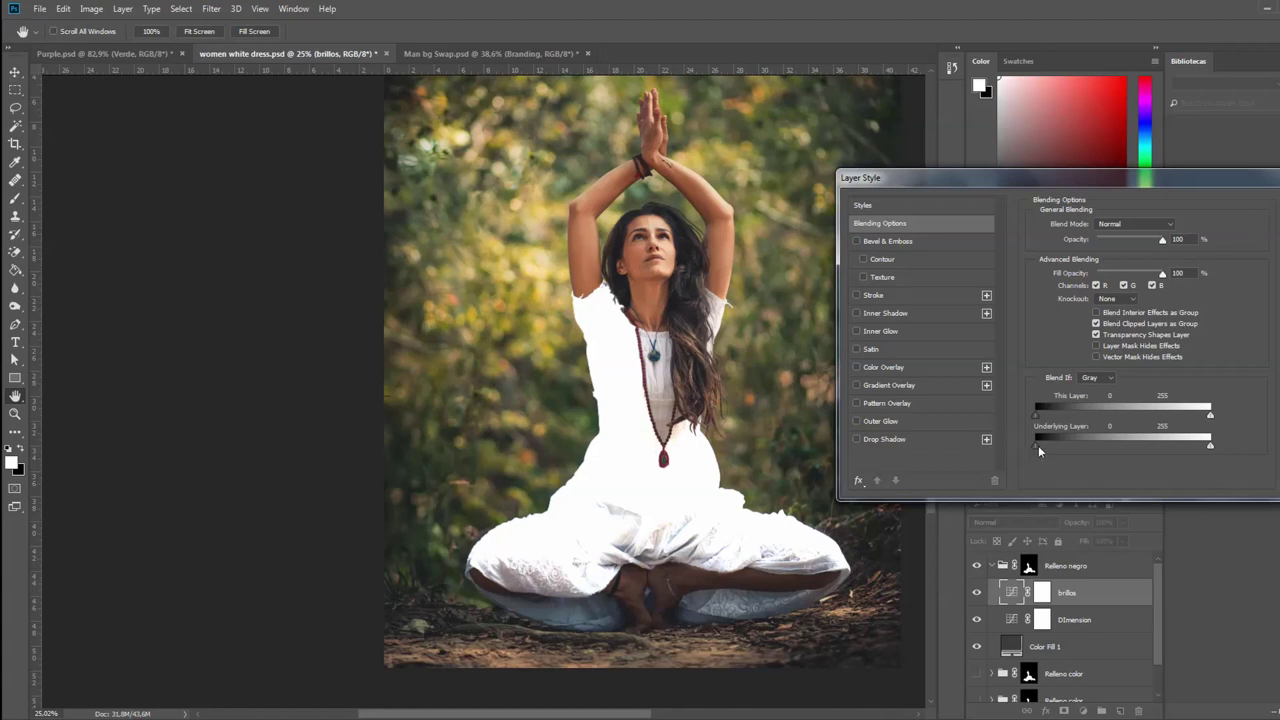
drag(1038, 445, 1087, 446)
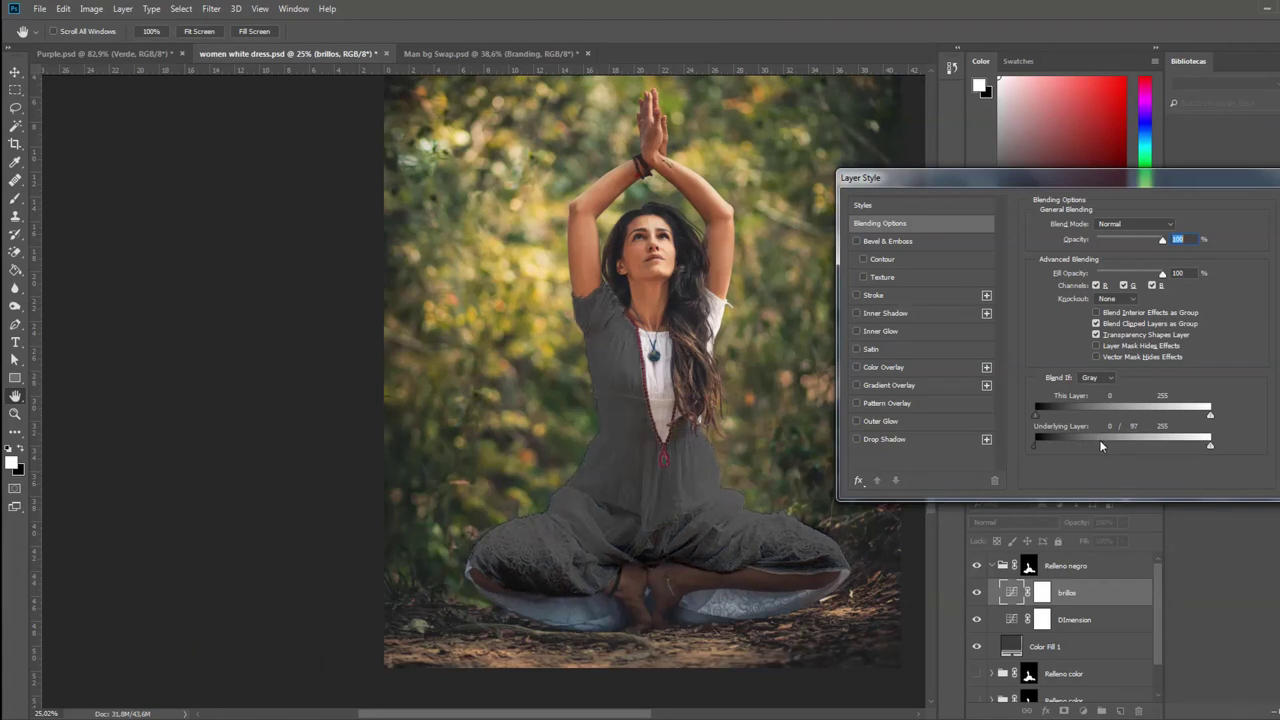
drag(1101, 446, 1051, 448)
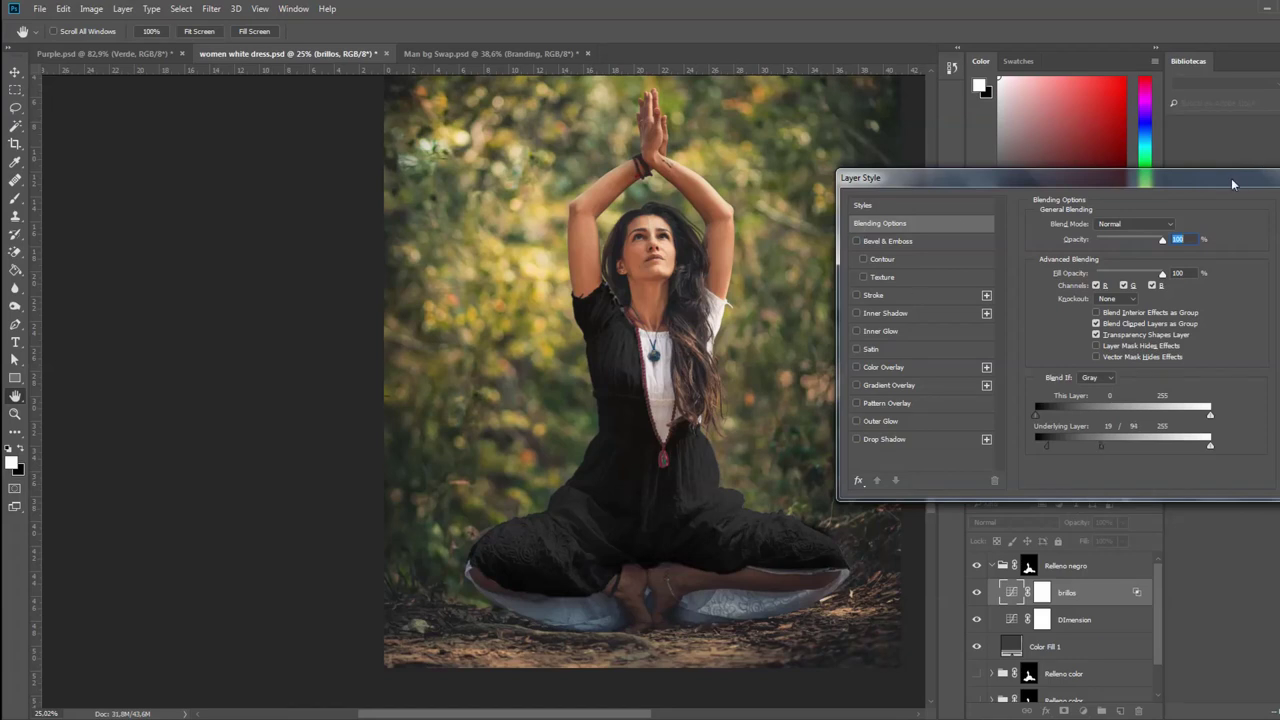
drag(1233, 184, 792, 164)
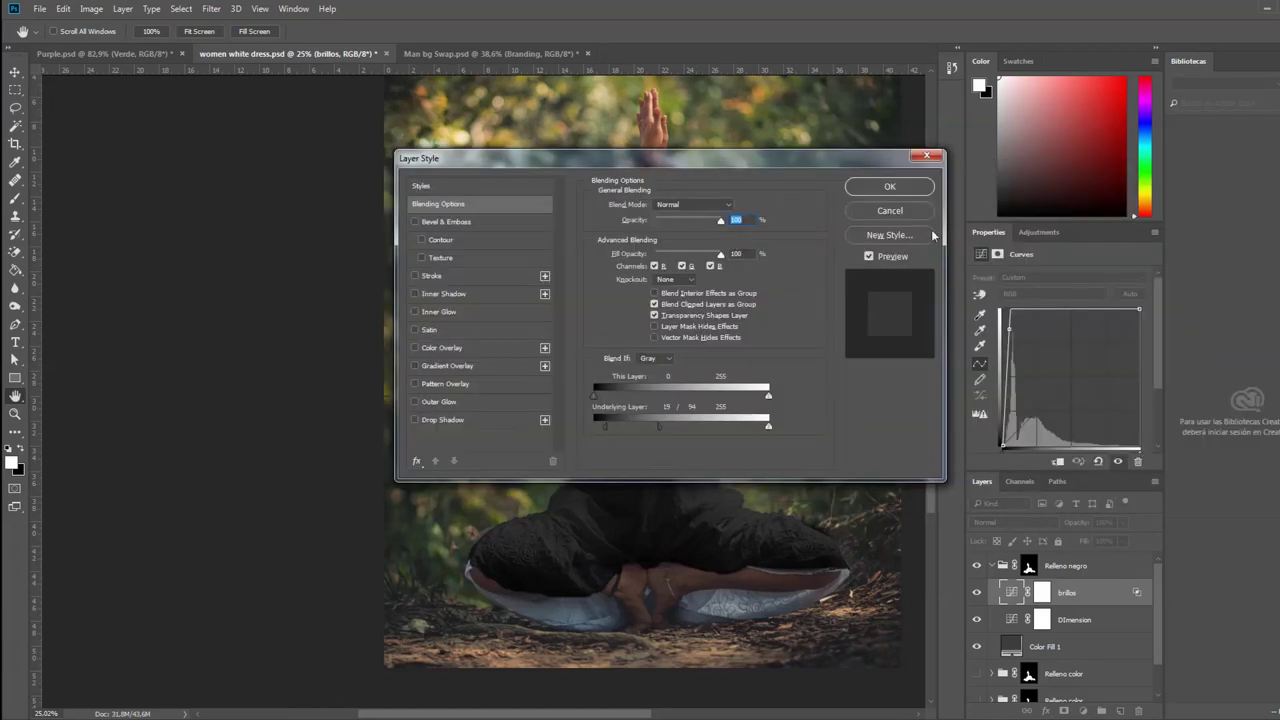
click(889, 187)
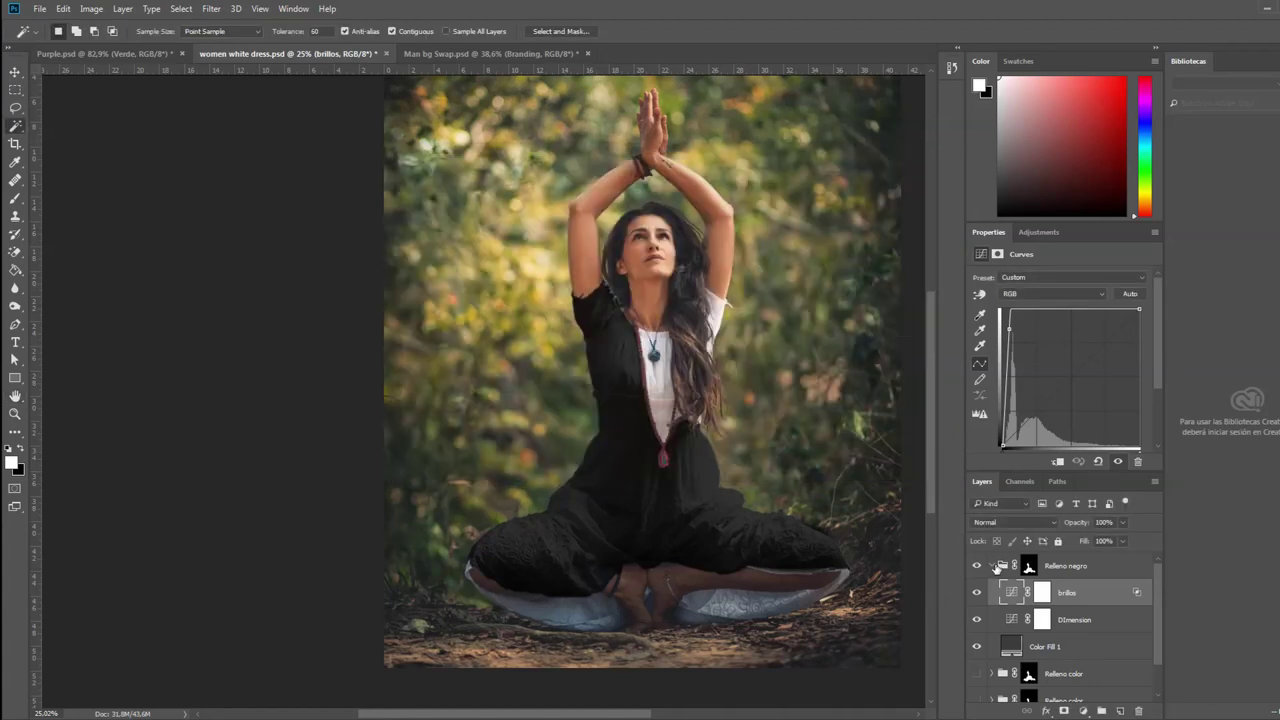
click(995, 566)
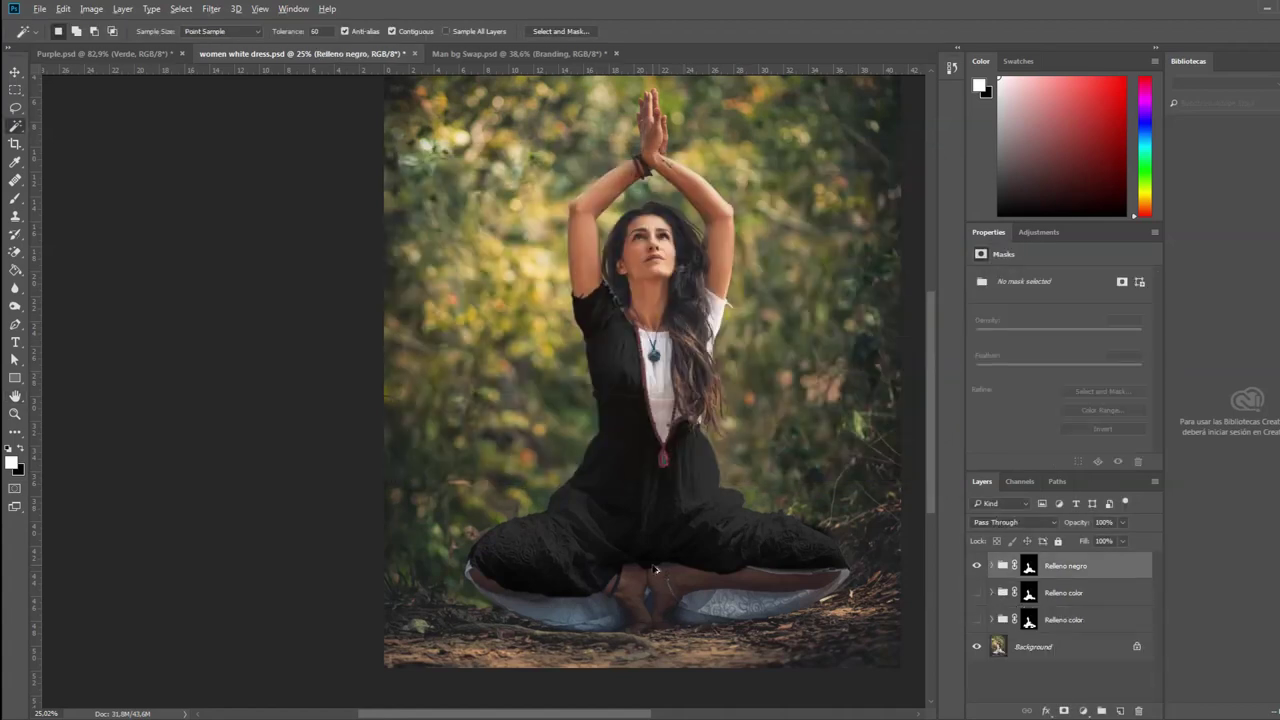
scroll(659, 543, up, 2)
scroll(659, 543, up, 3)
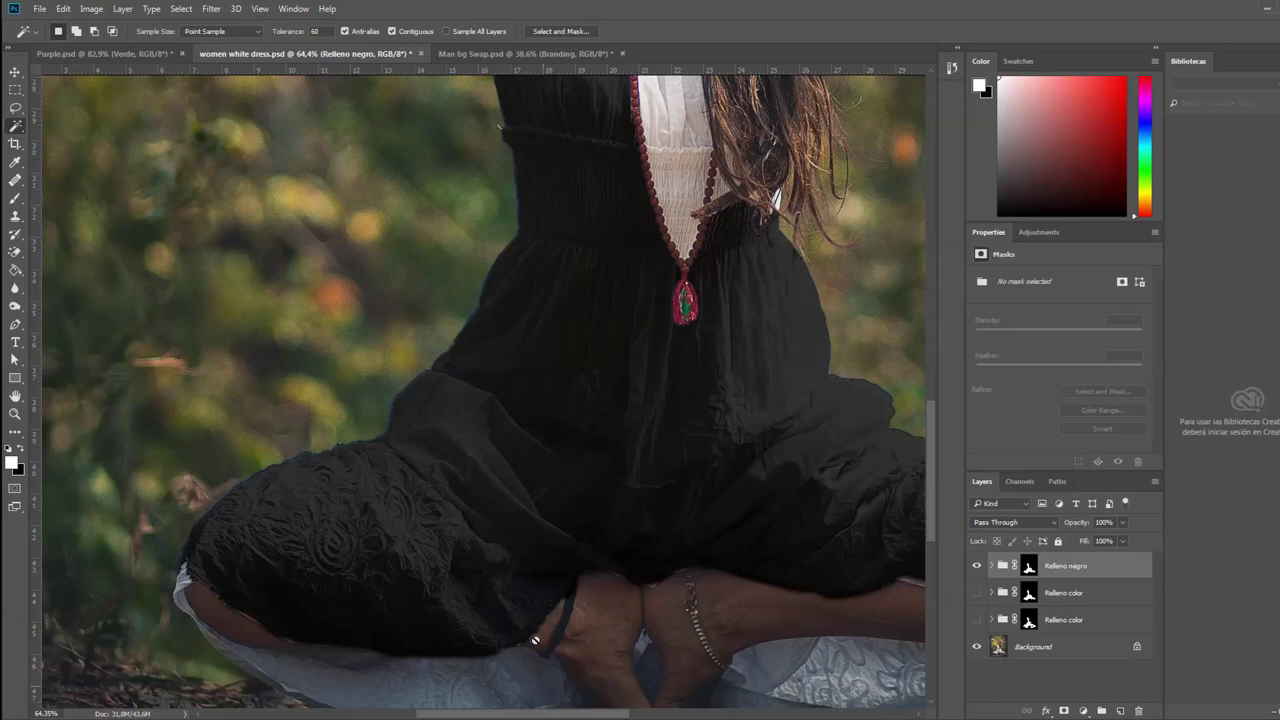
scroll(729, 412, up, 3)
scroll(715, 414, up, 2)
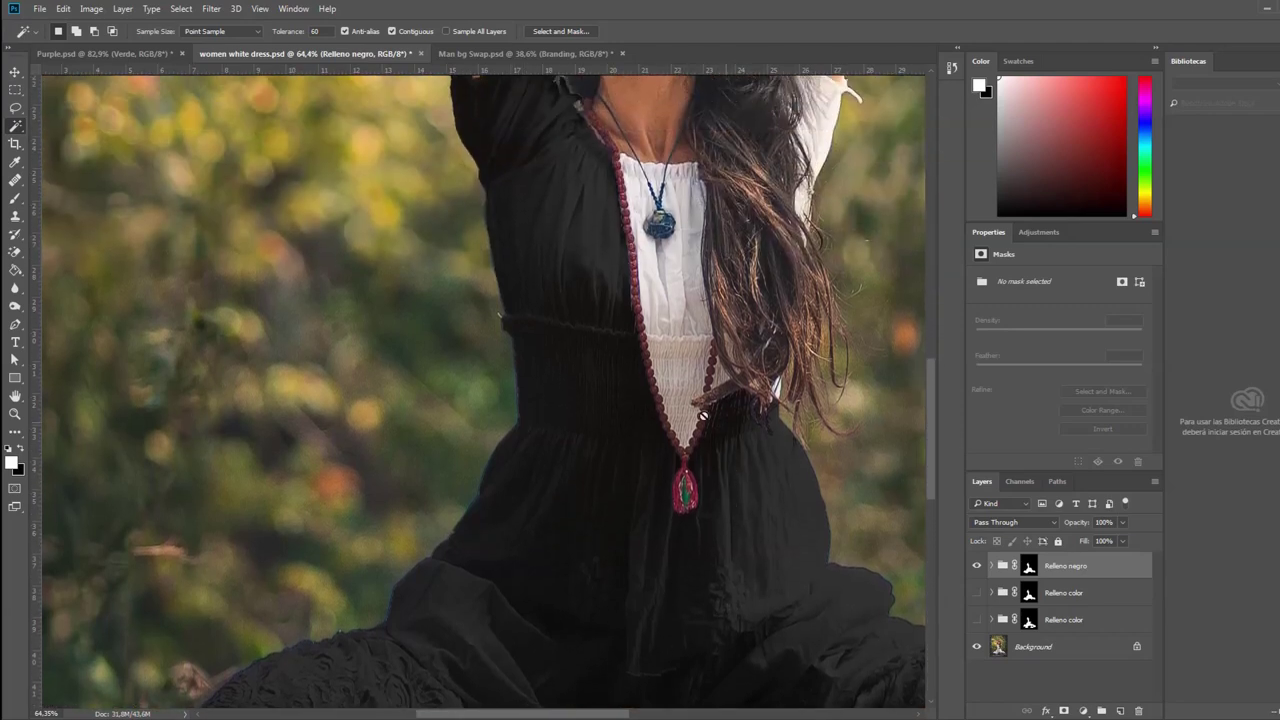
scroll(703, 414, up, 1)
scroll(669, 595, down, 2)
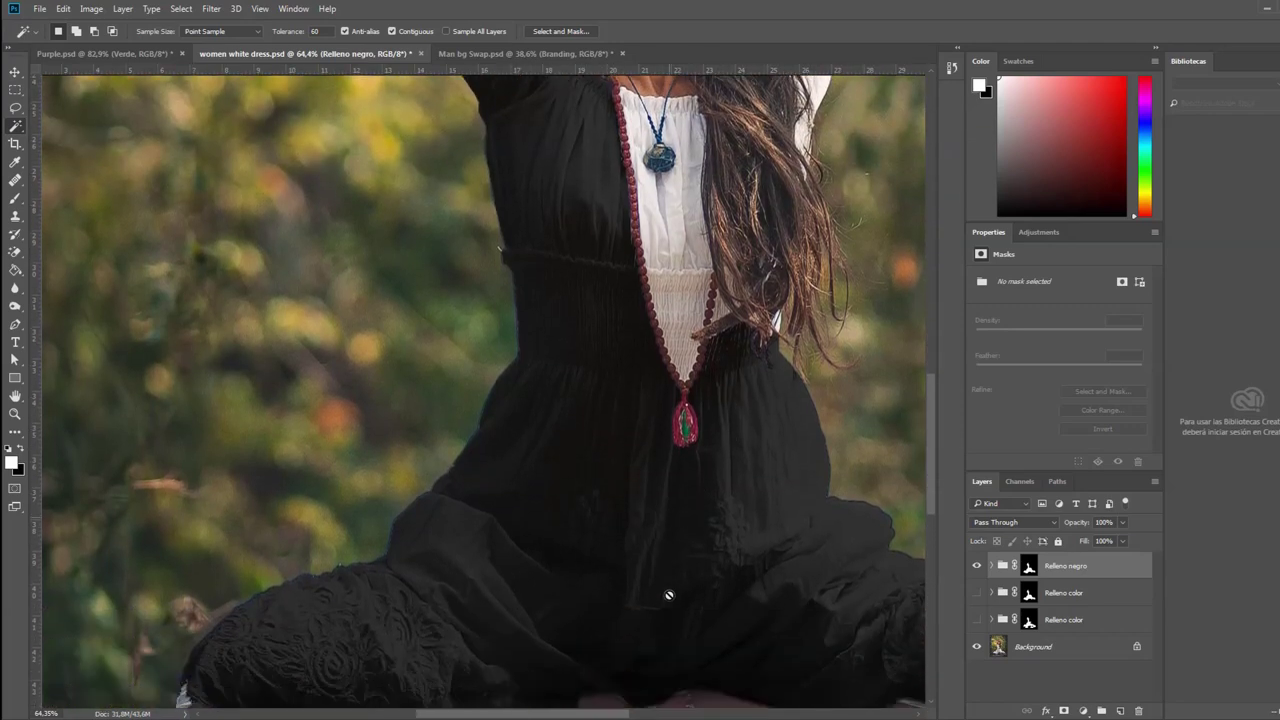
scroll(669, 595, down, 2)
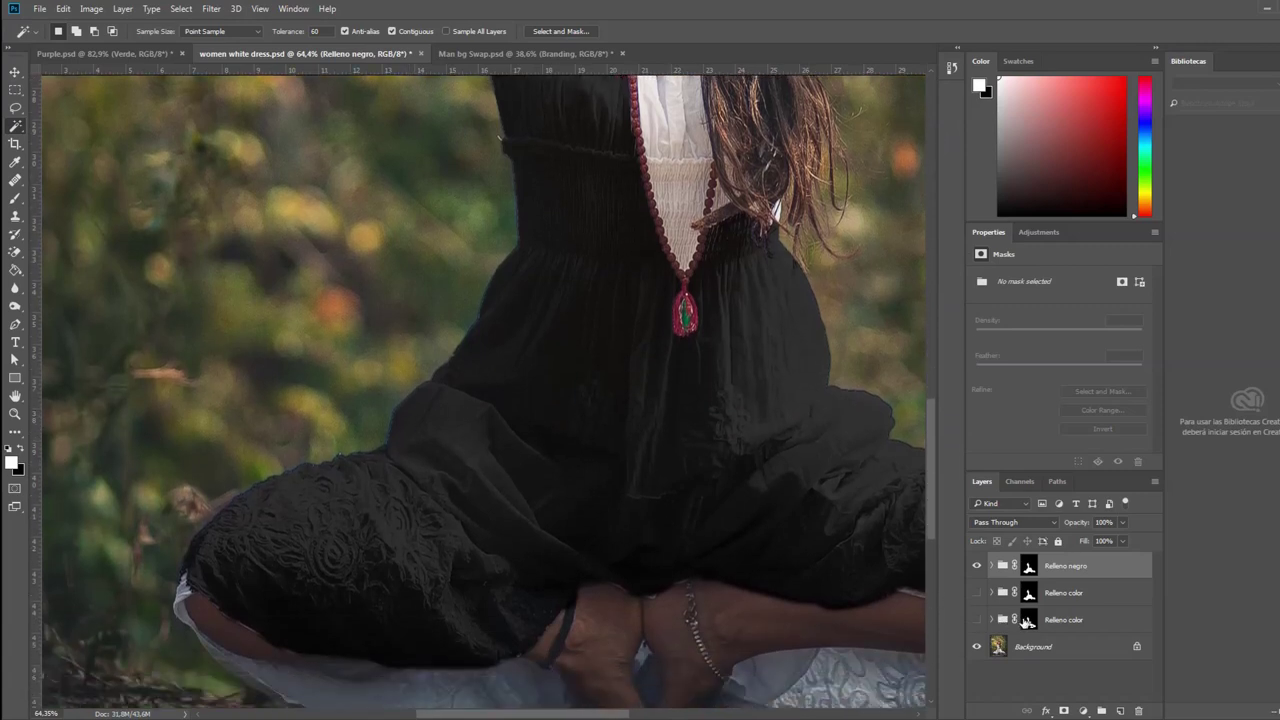
click(1029, 621)
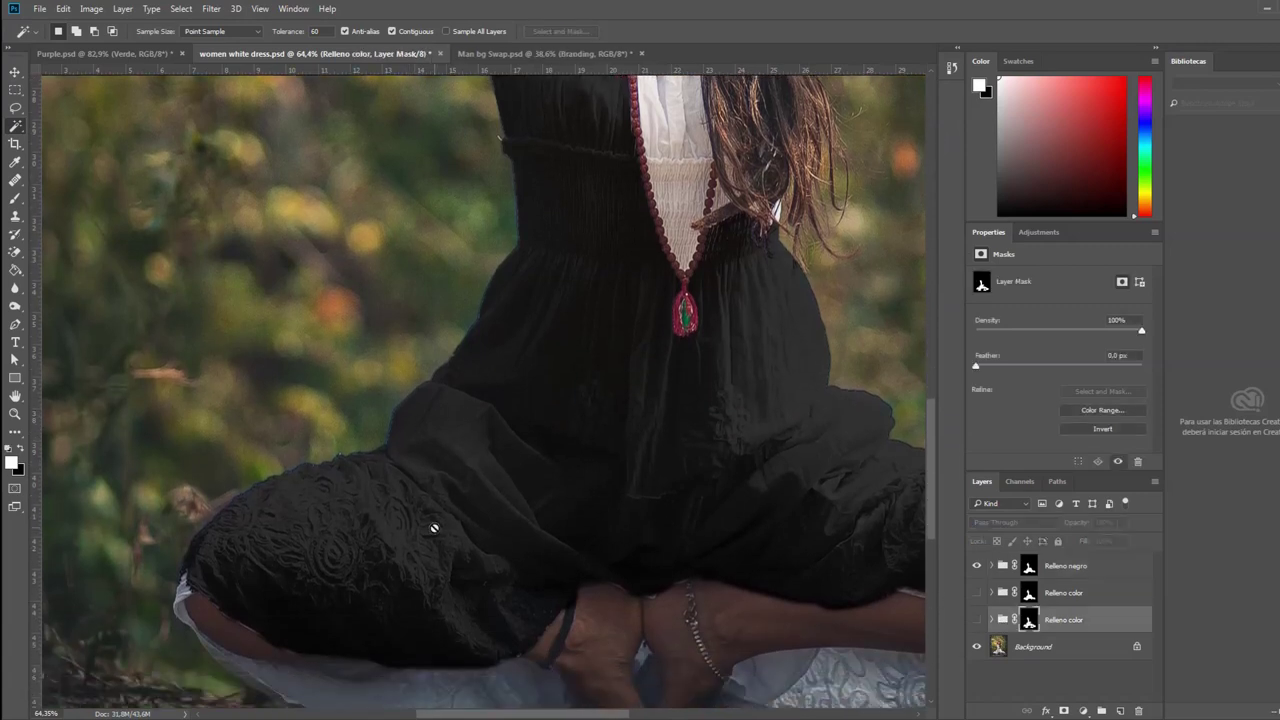
key(b)
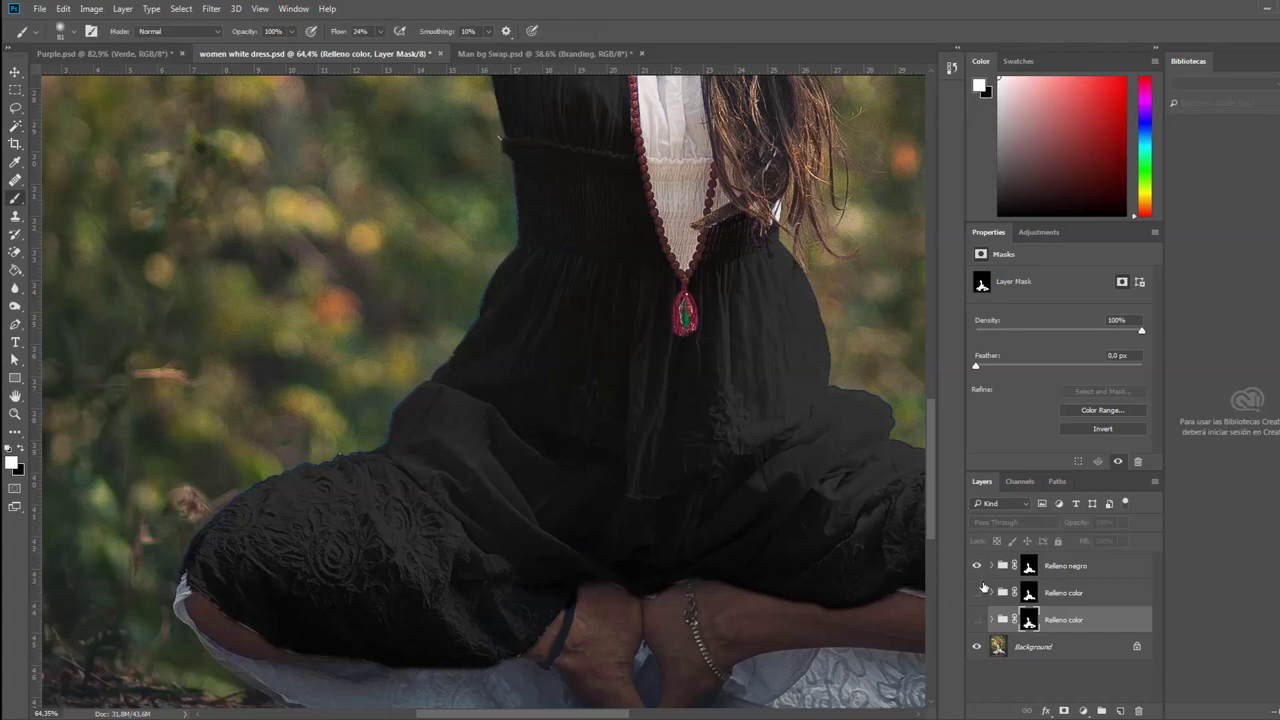
click(1028, 565)
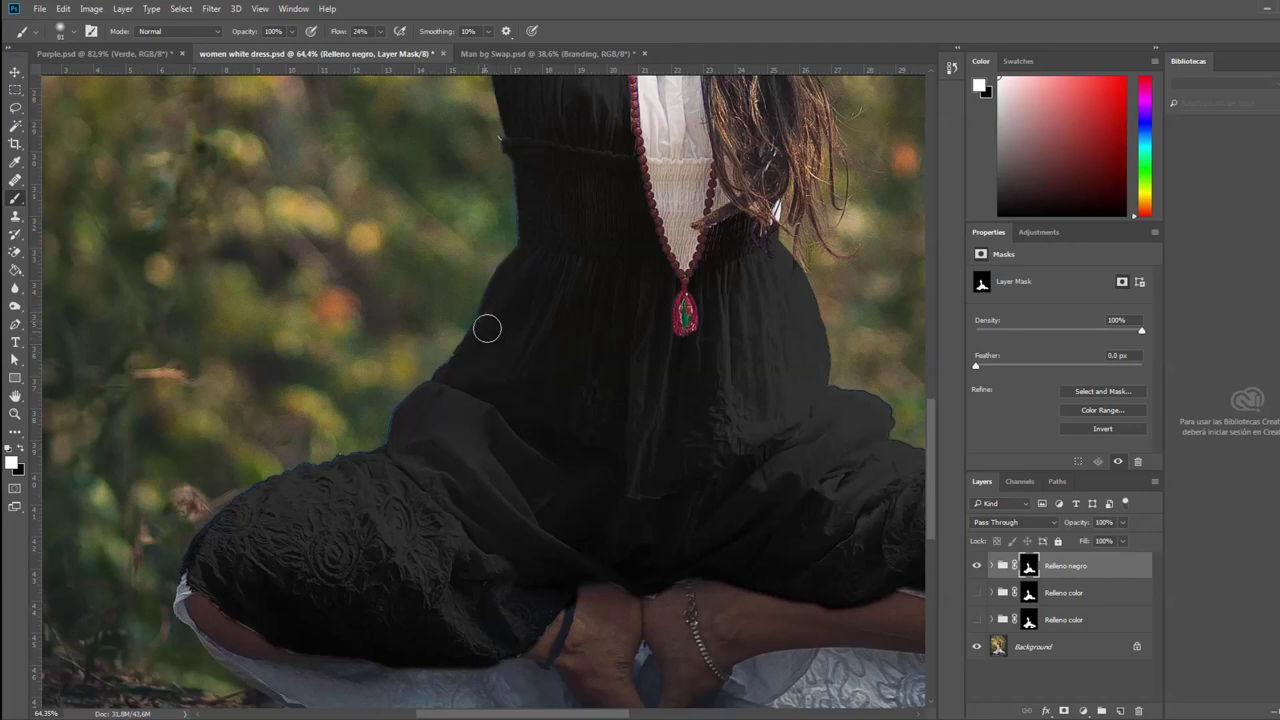
drag(536, 170, 550, 456)
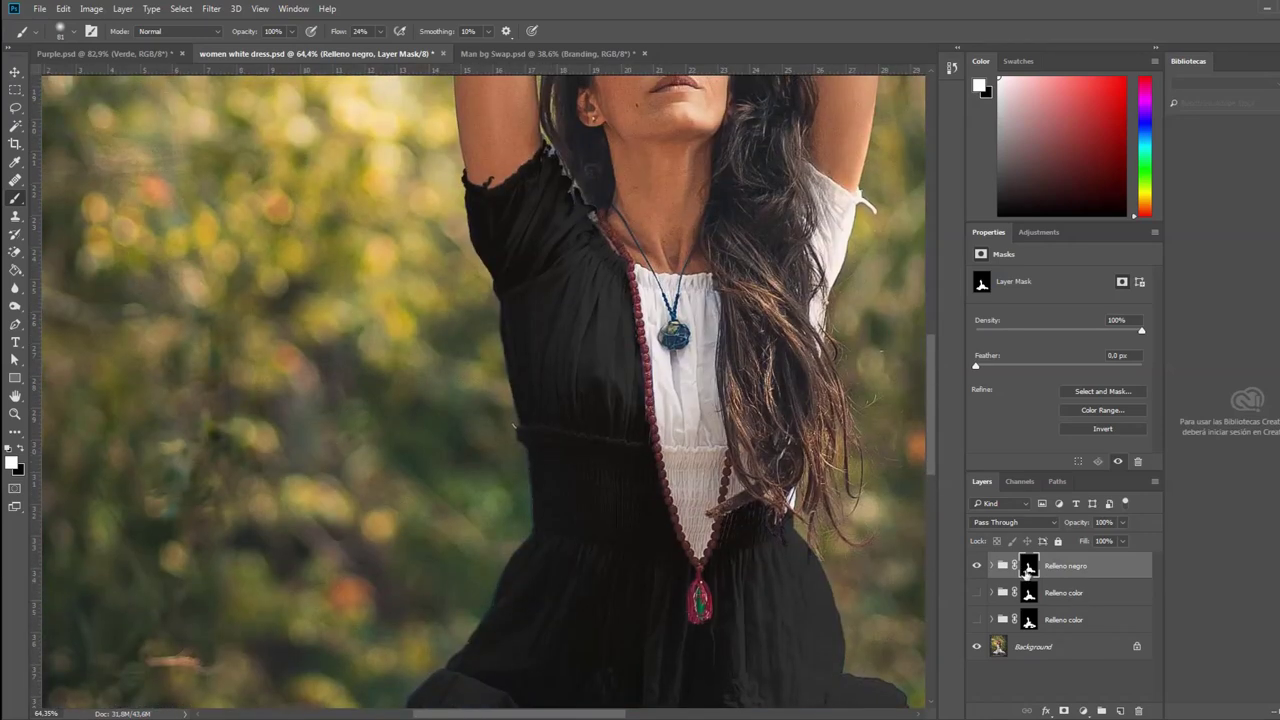
click(990, 566)
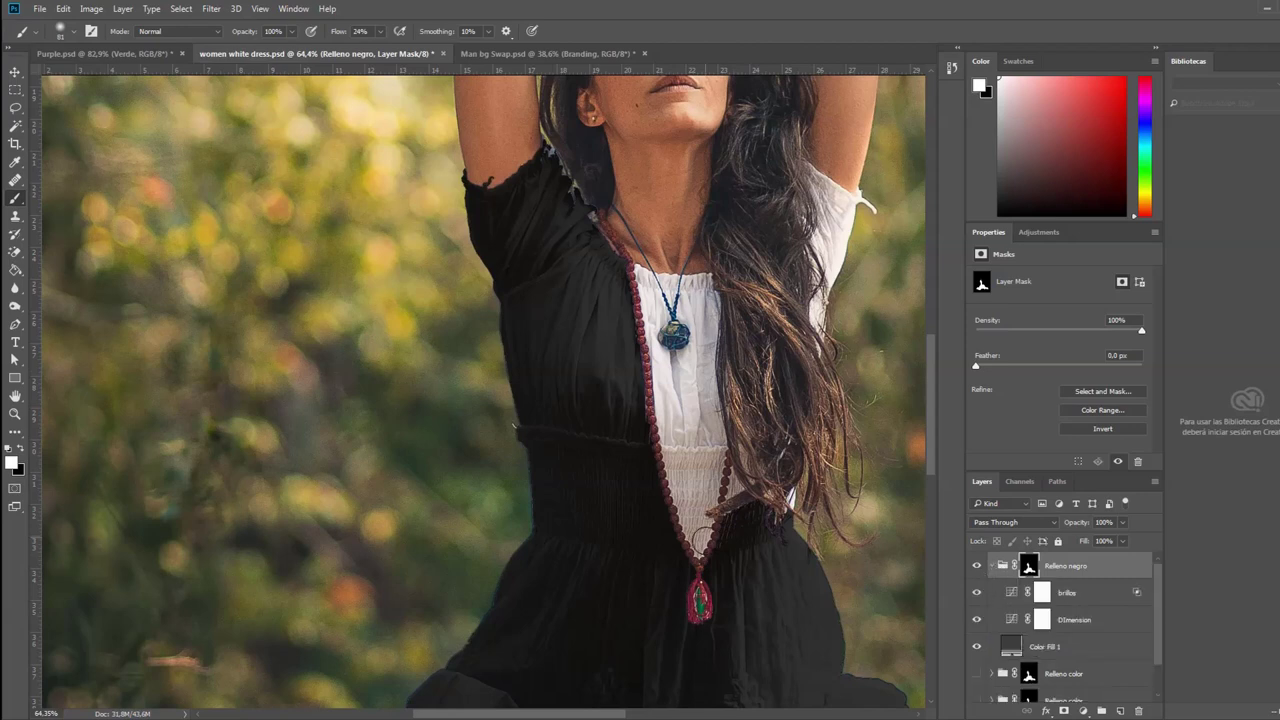
scroll(695, 497, down, 3)
scroll(695, 497, down, 3)
Step: Scroll the Layers panel with Cambio Final hidden, leaving the original Man Background photo visible
scroll(695, 497, down, 2)
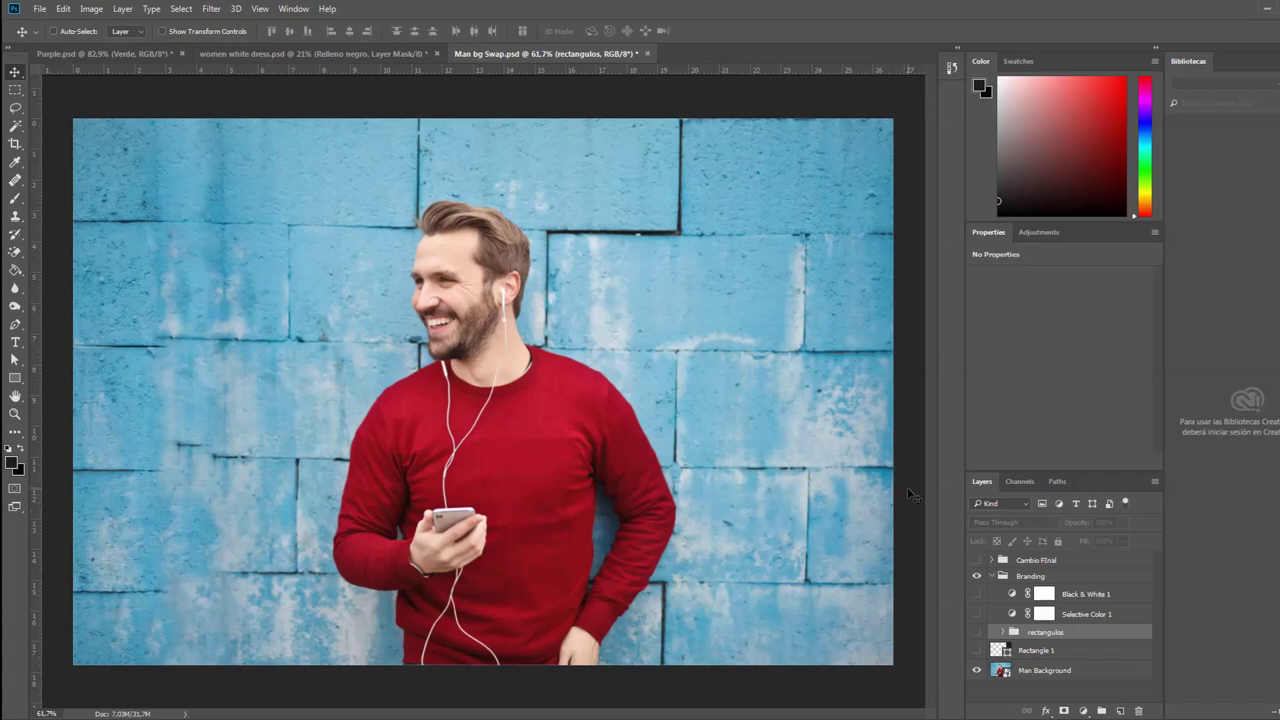
Step: Preview the Cambio Final group, hide it again, then show the dark Rectangle 1 panel
click(977, 562)
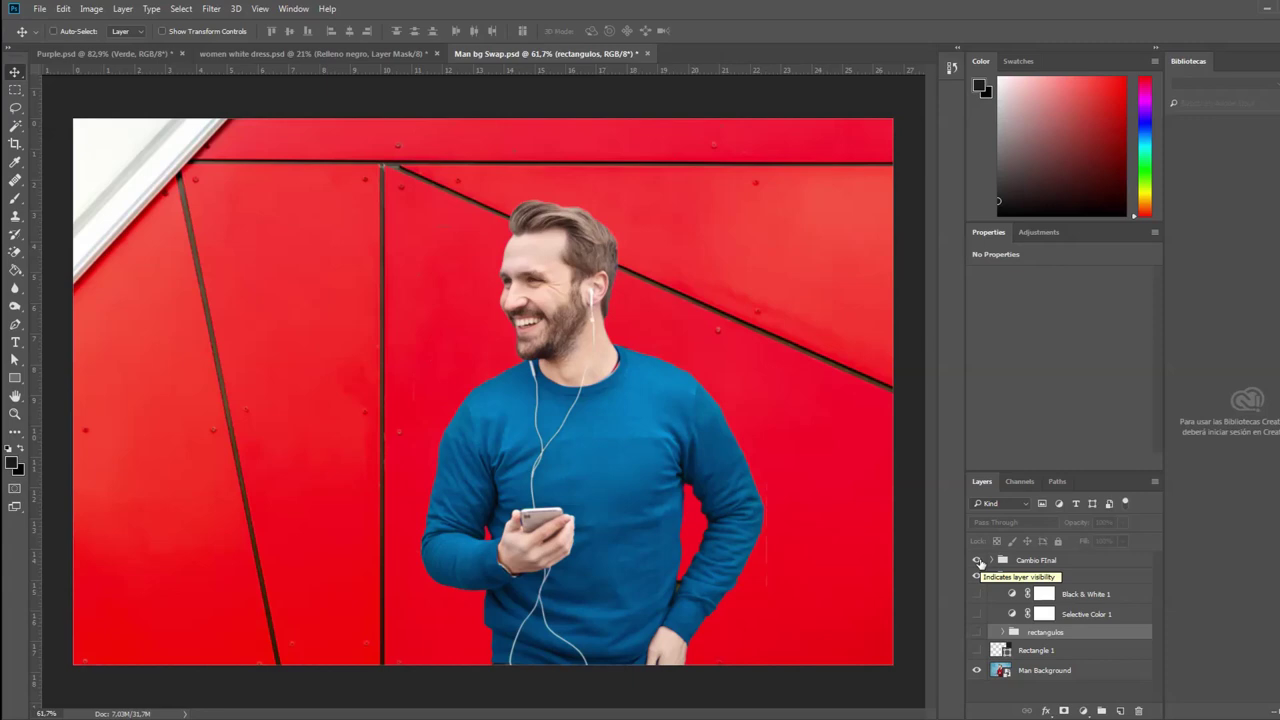
click(978, 562)
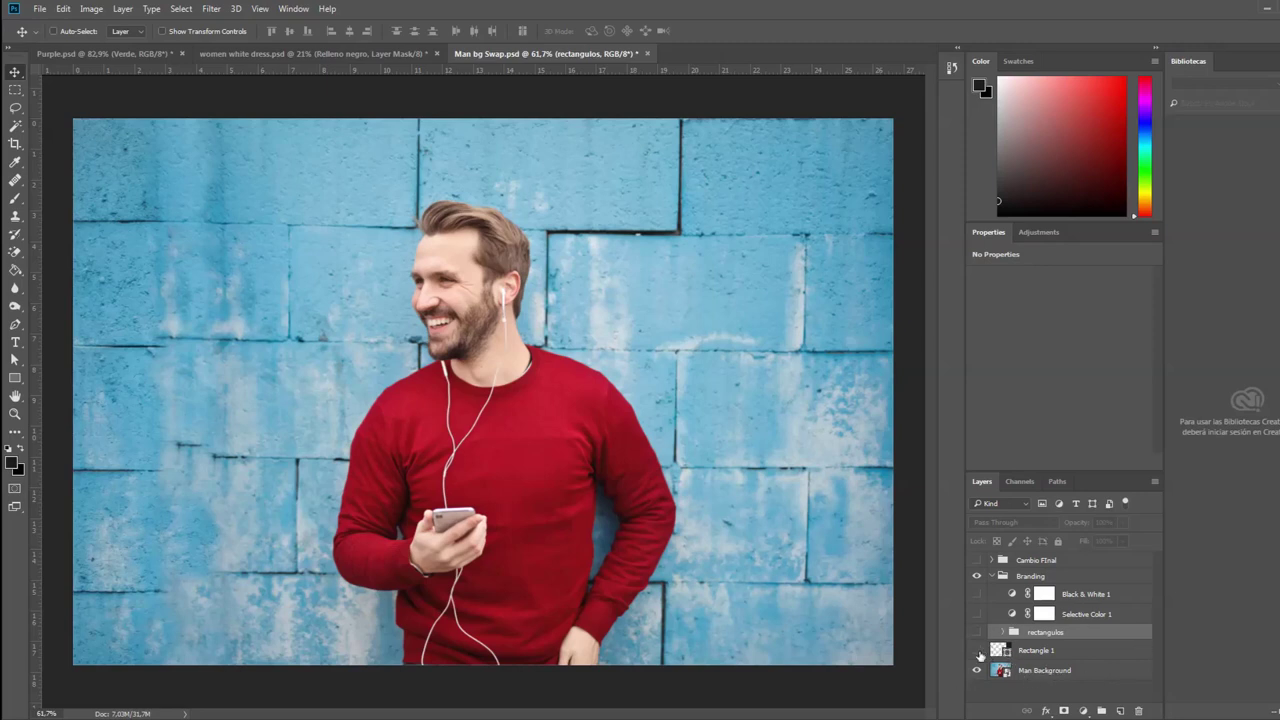
click(977, 650)
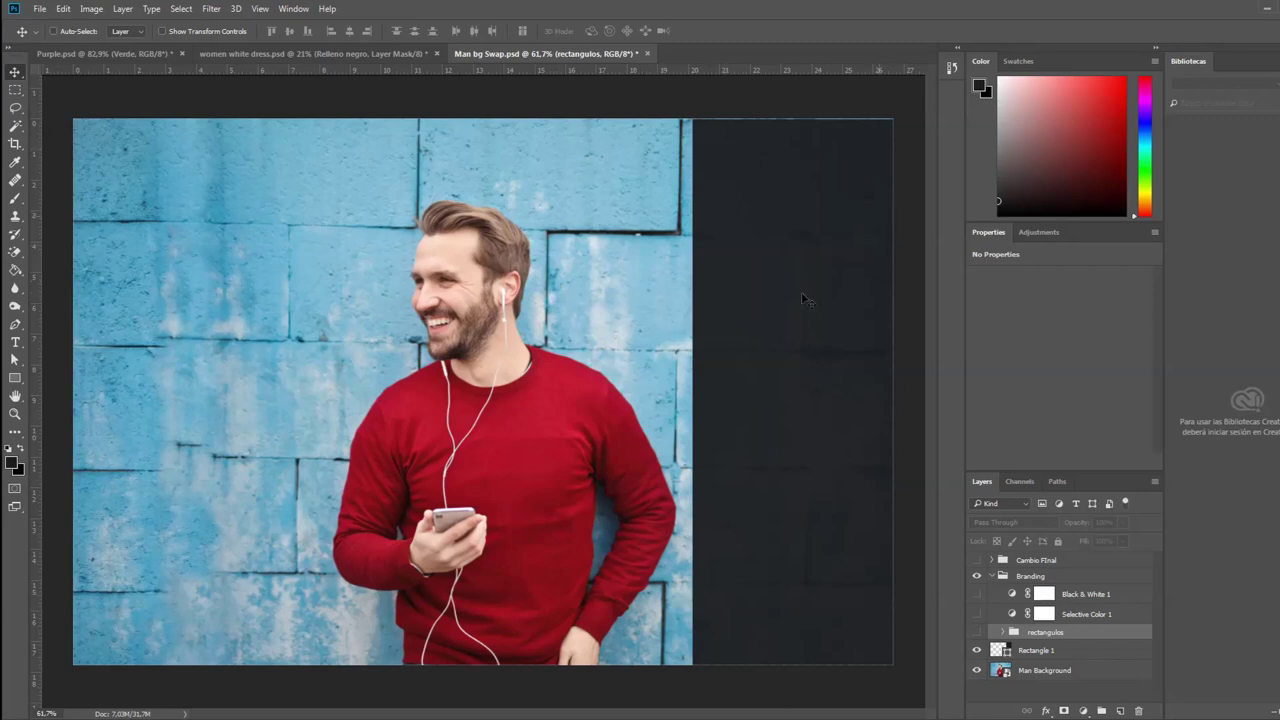
Step: Discard a first large rectangle and draw a small 179 × 222 px Rectangle 2 on the dark panel
click(15, 378)
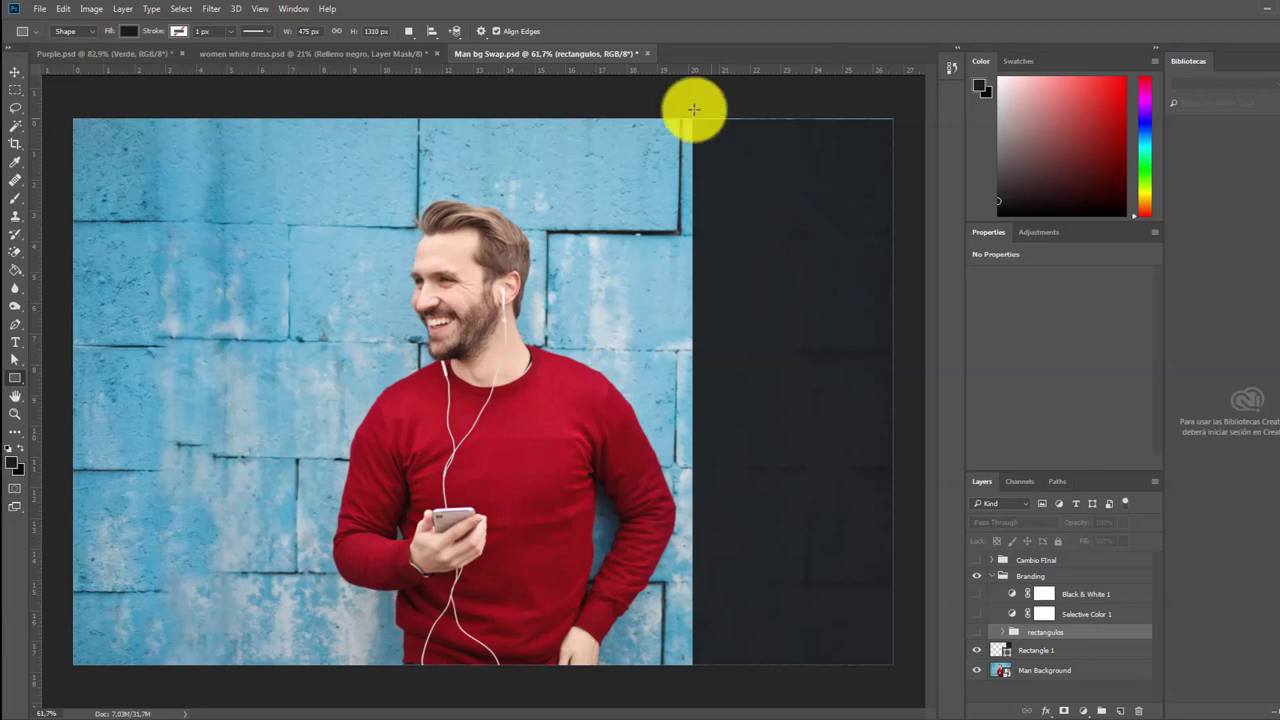
drag(694, 109, 896, 683)
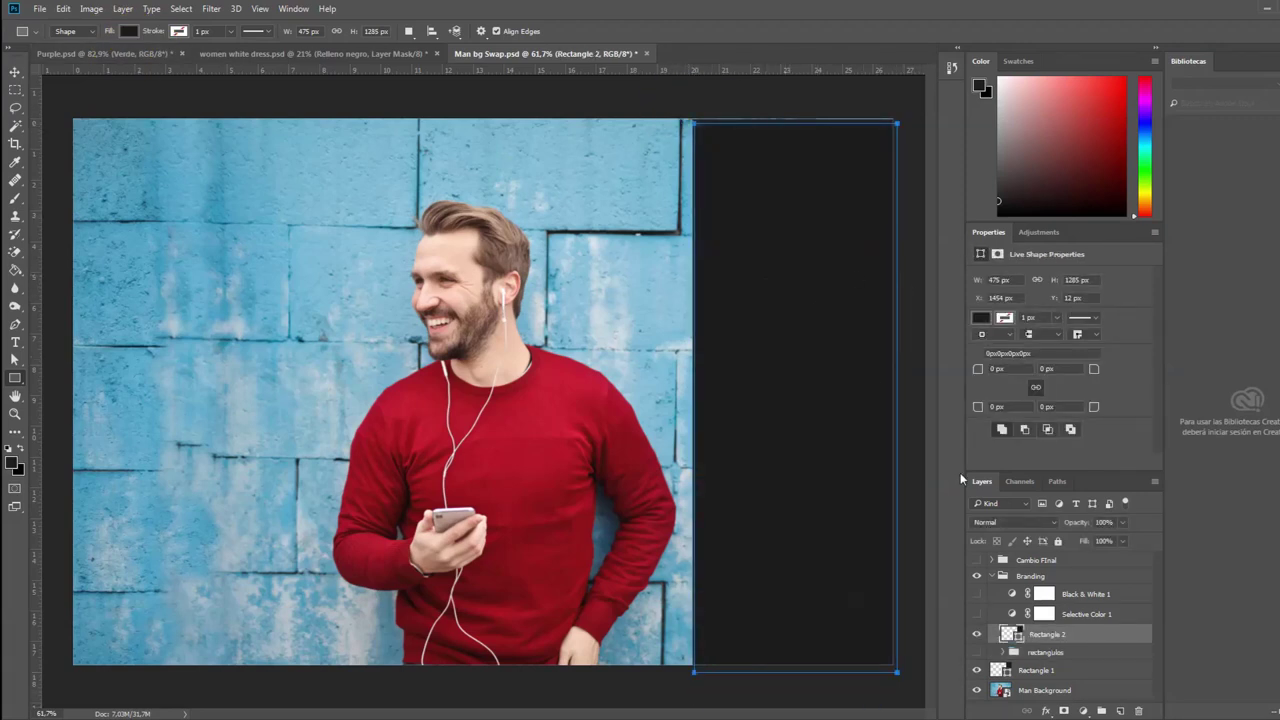
key(Delete)
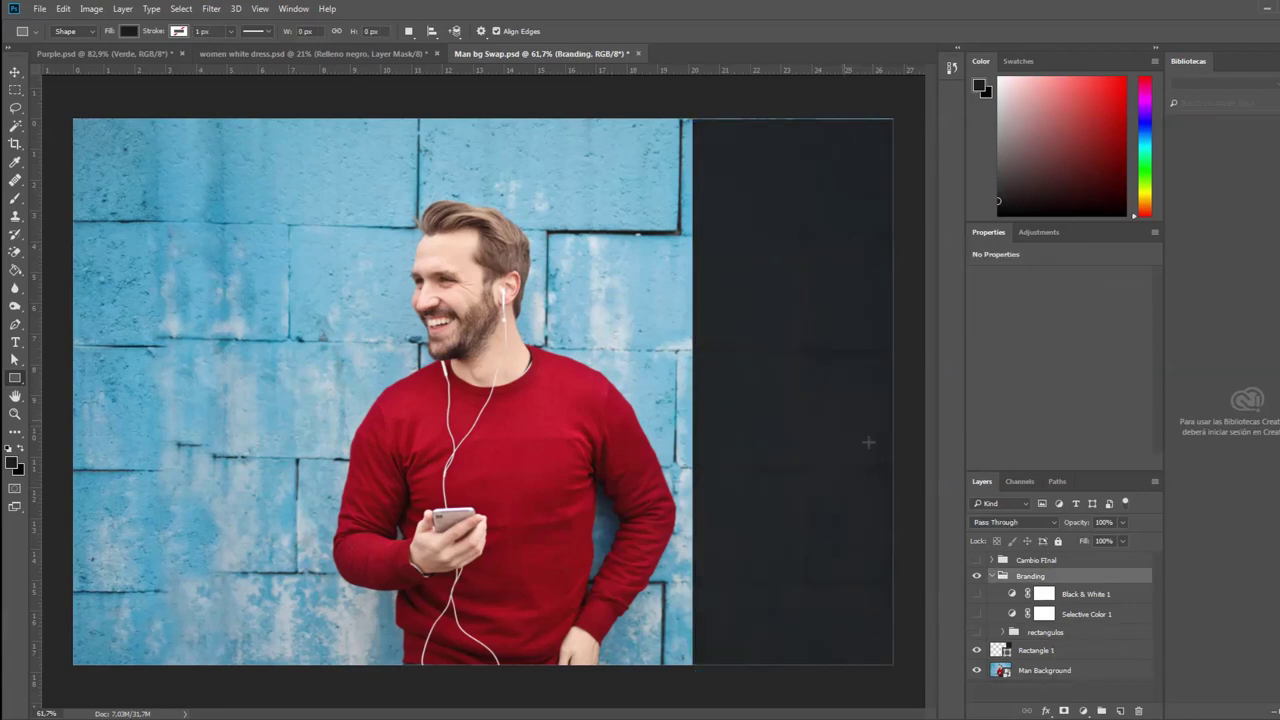
mouse_move(769, 309)
mouse_down()
mouse_move(773, 374)
mouse_move(814, 388)
mouse_move(842, 376)
mouse_move(846, 402)
mouse_up()
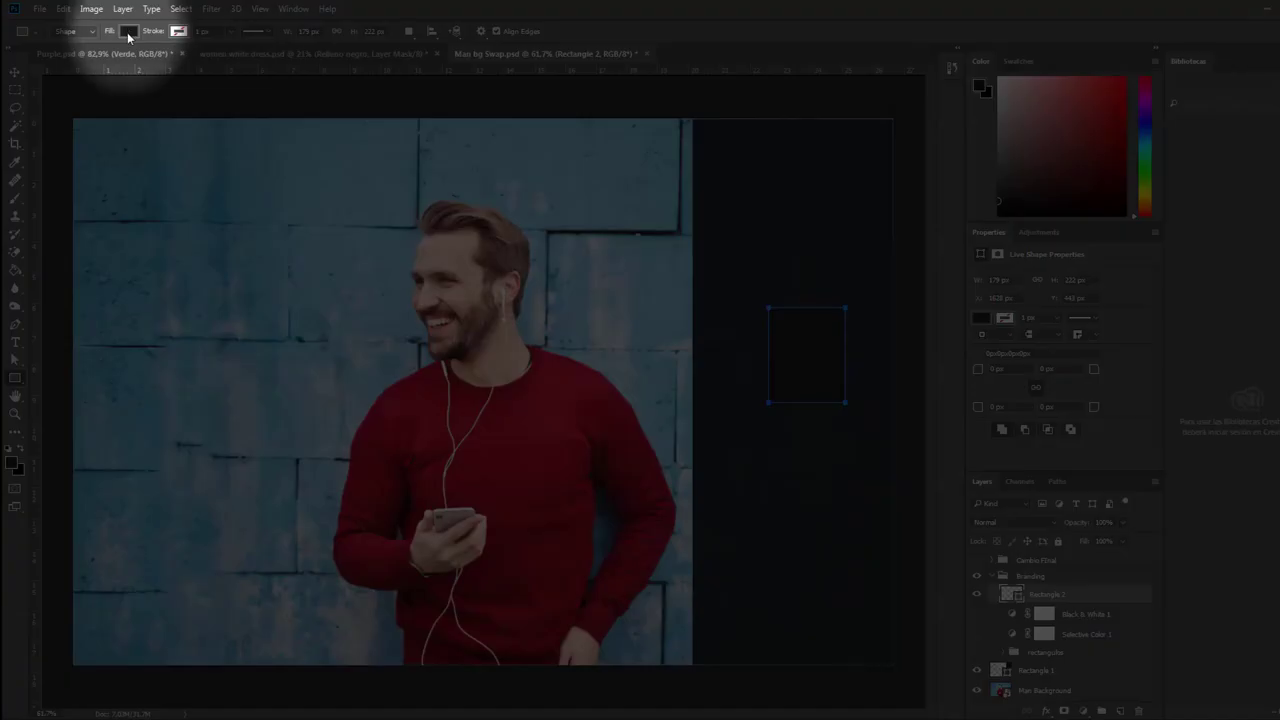
Step: Fill Rectangle 2 with the sweater's red, sampled with the eyedropper
click(128, 31)
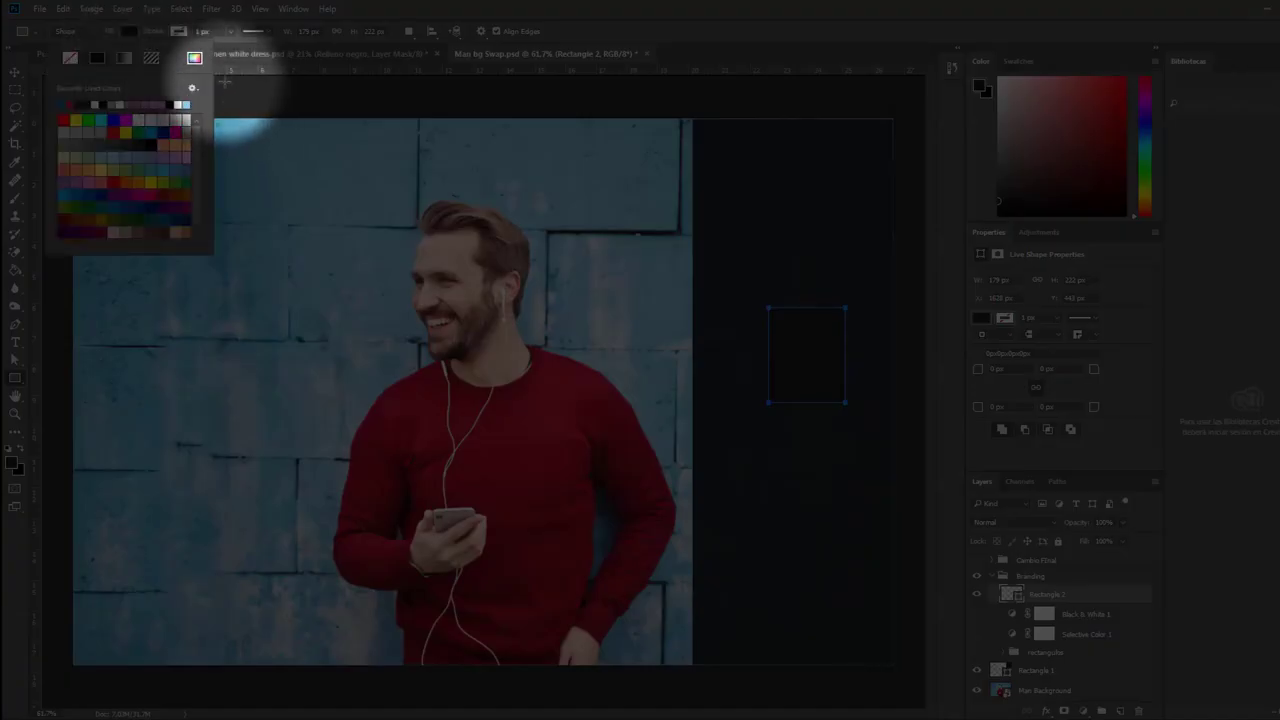
click(194, 57)
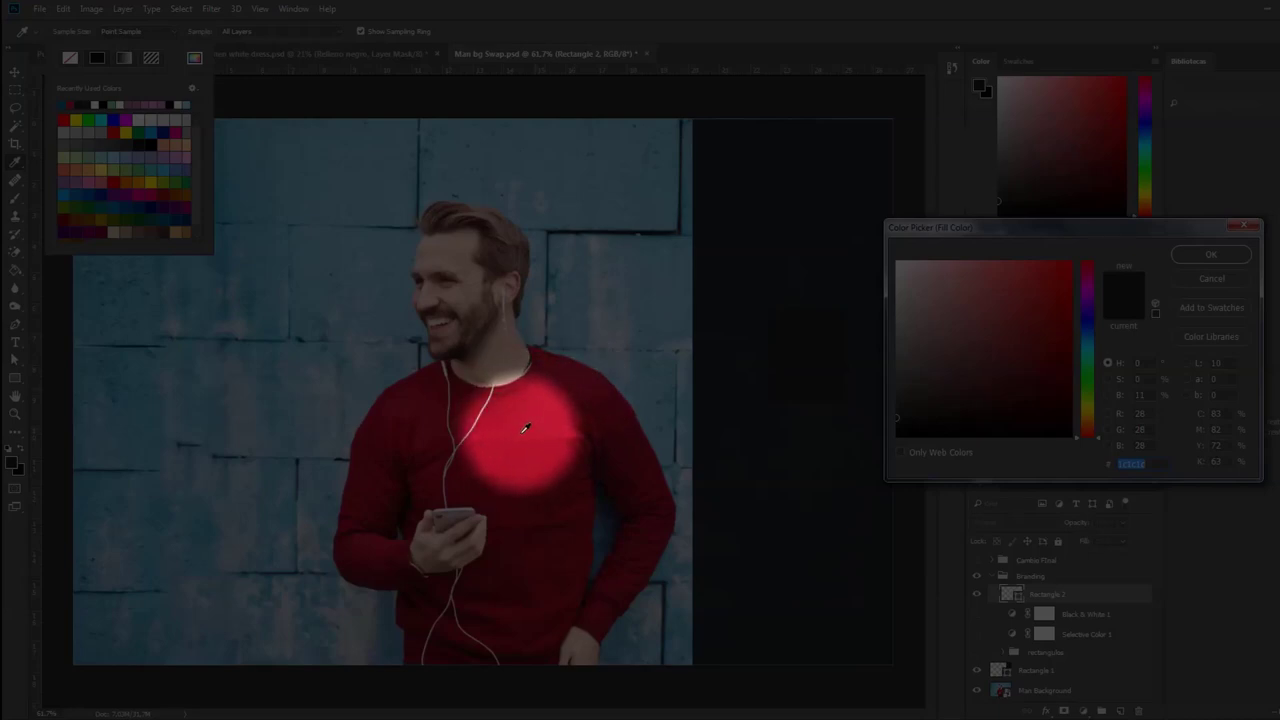
click(525, 428)
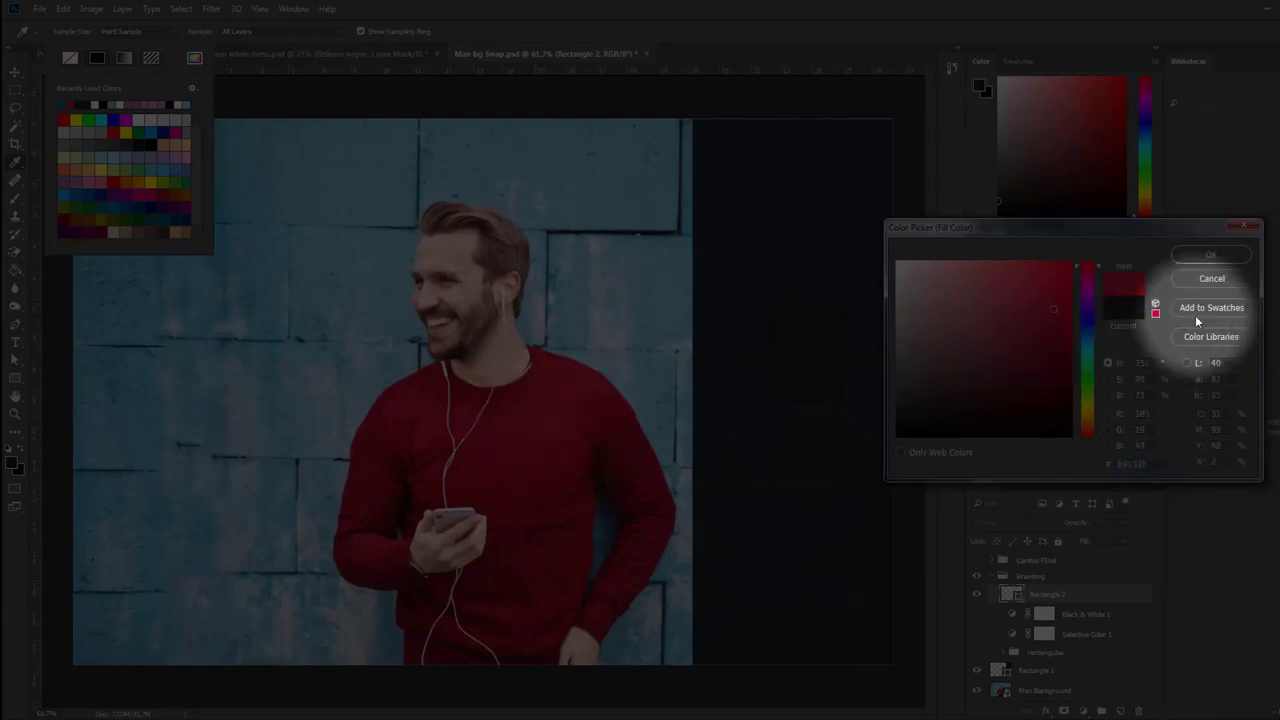
click(1226, 259)
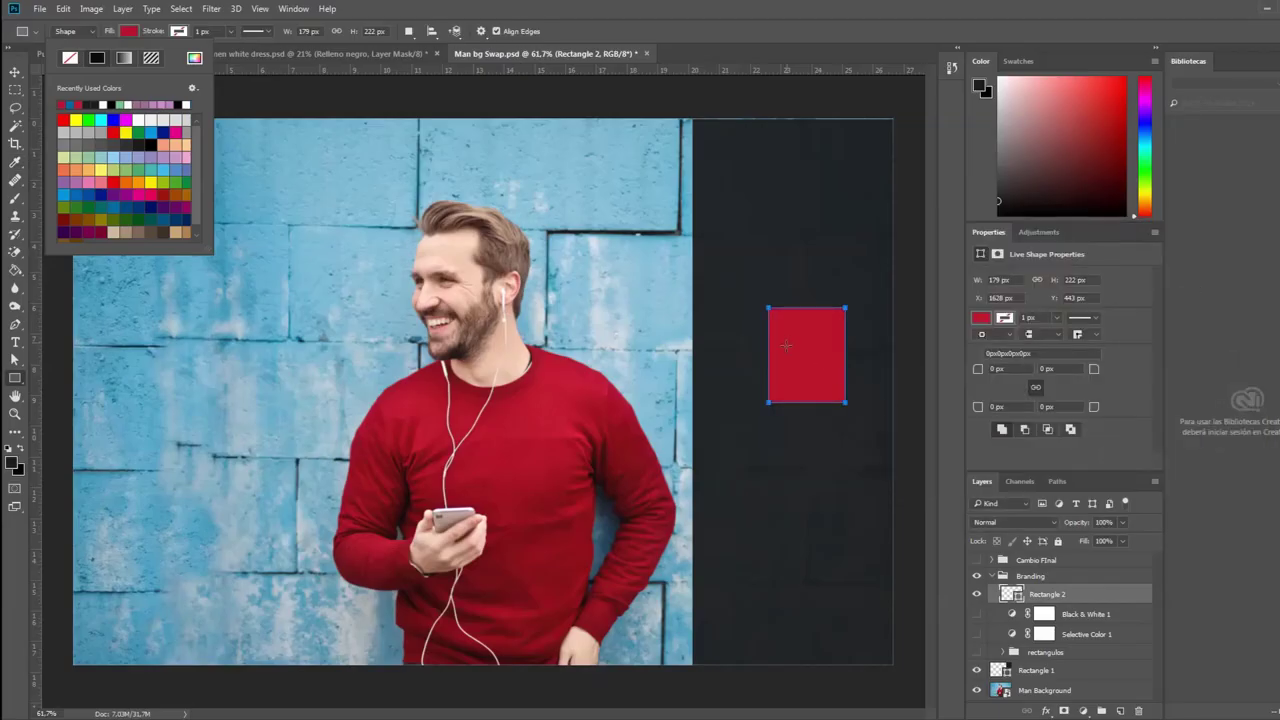
Step: Alt-drag a duplicate of the red rectangle directly below the original
click(15, 72)
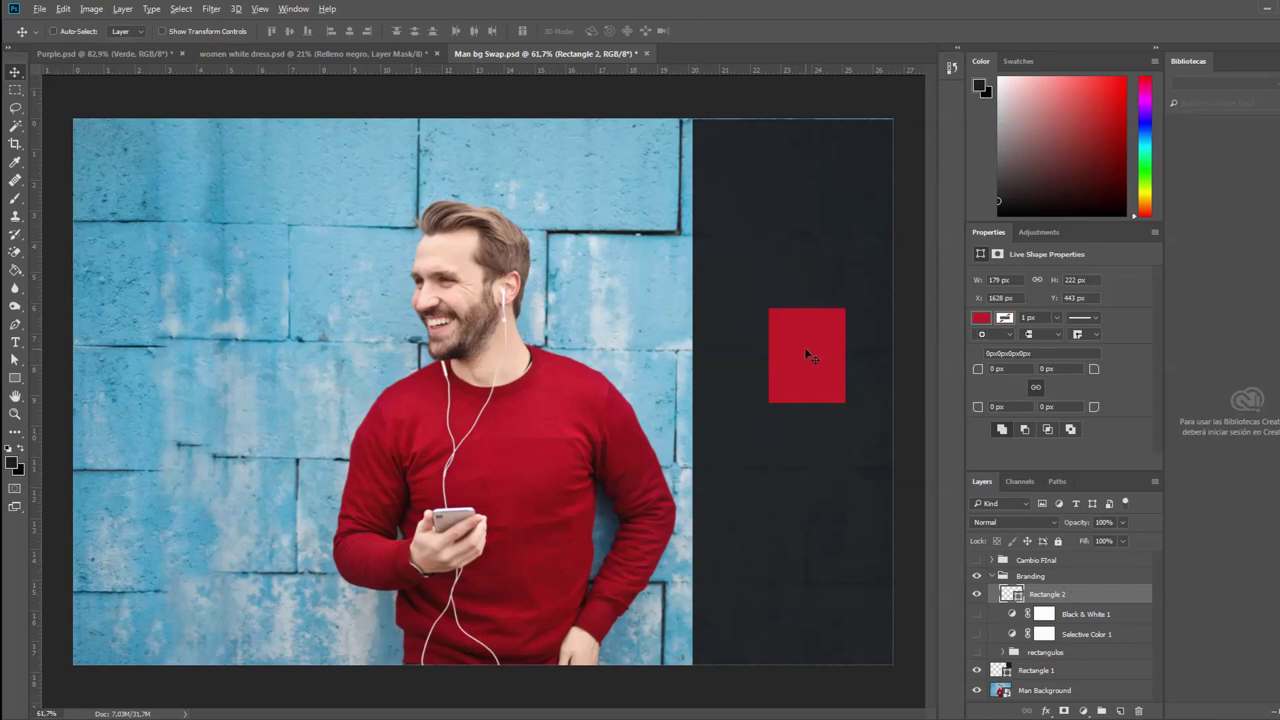
drag(805, 349, 808, 424)
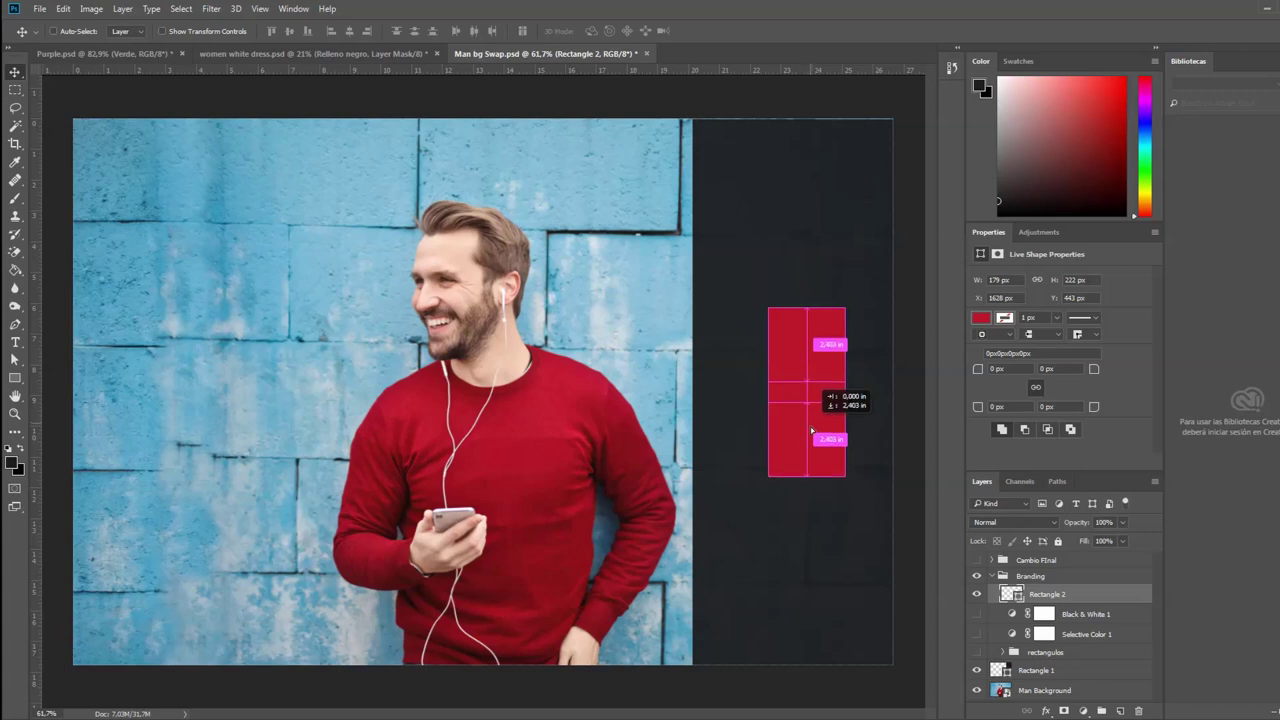
drag(809, 425, 810, 449)
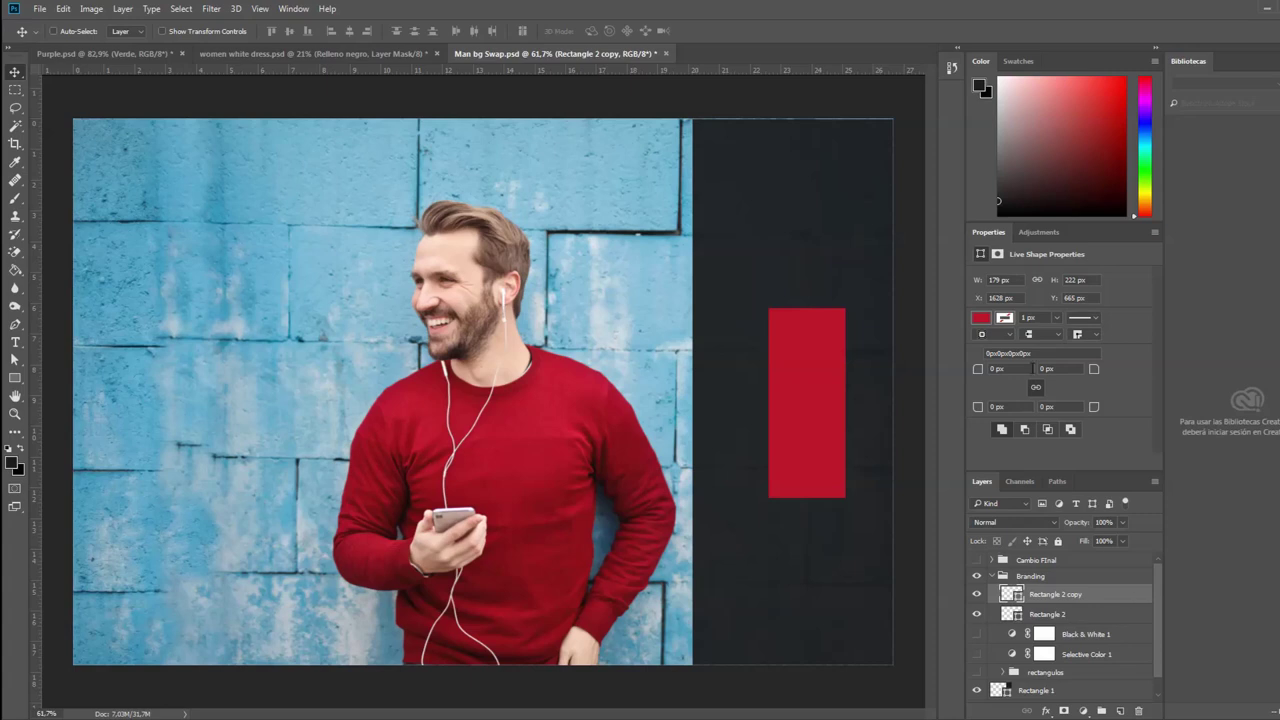
Step: Show the rectangulos reference group and move its #006EA0 label higher on the dark panel
click(981, 318)
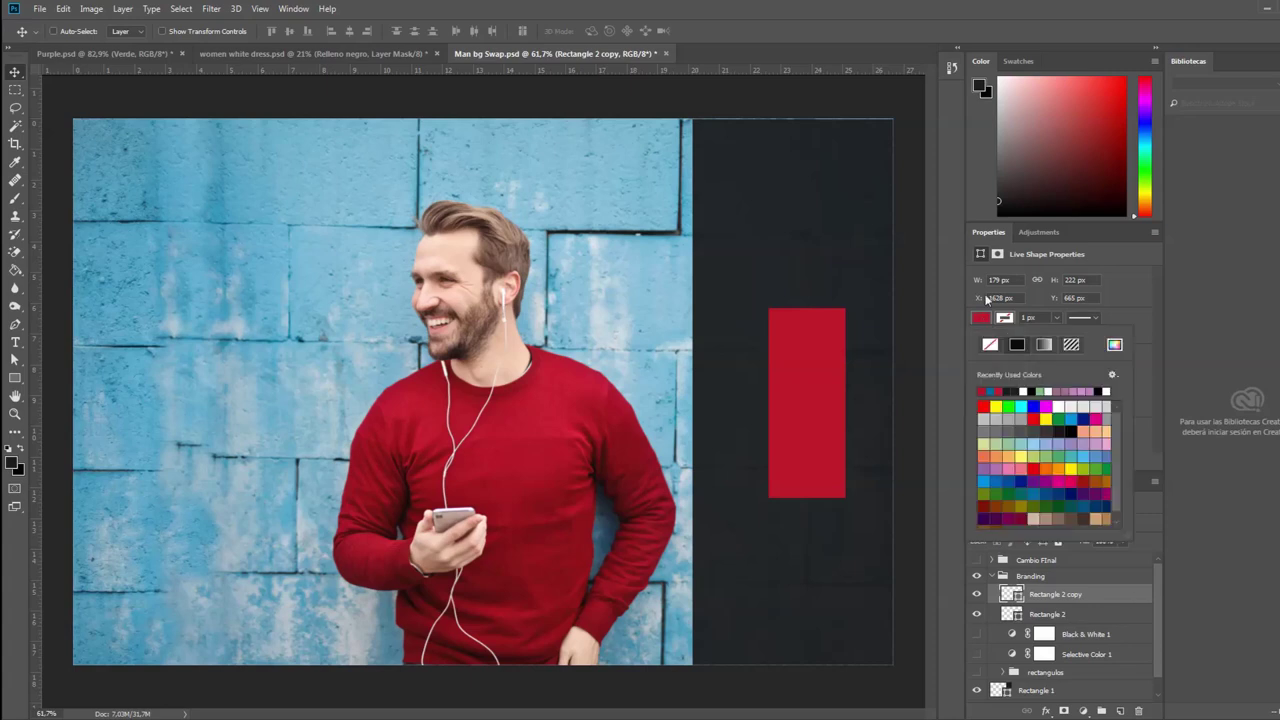
click(1115, 345)
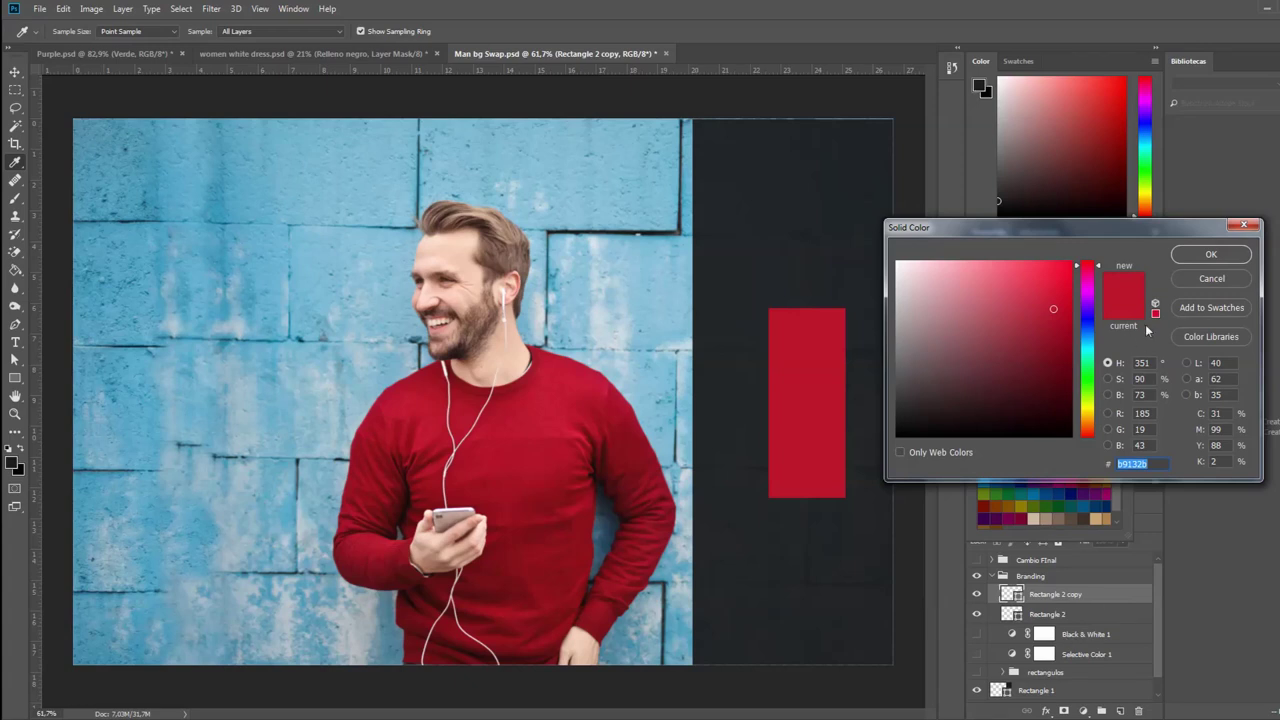
click(1198, 279)
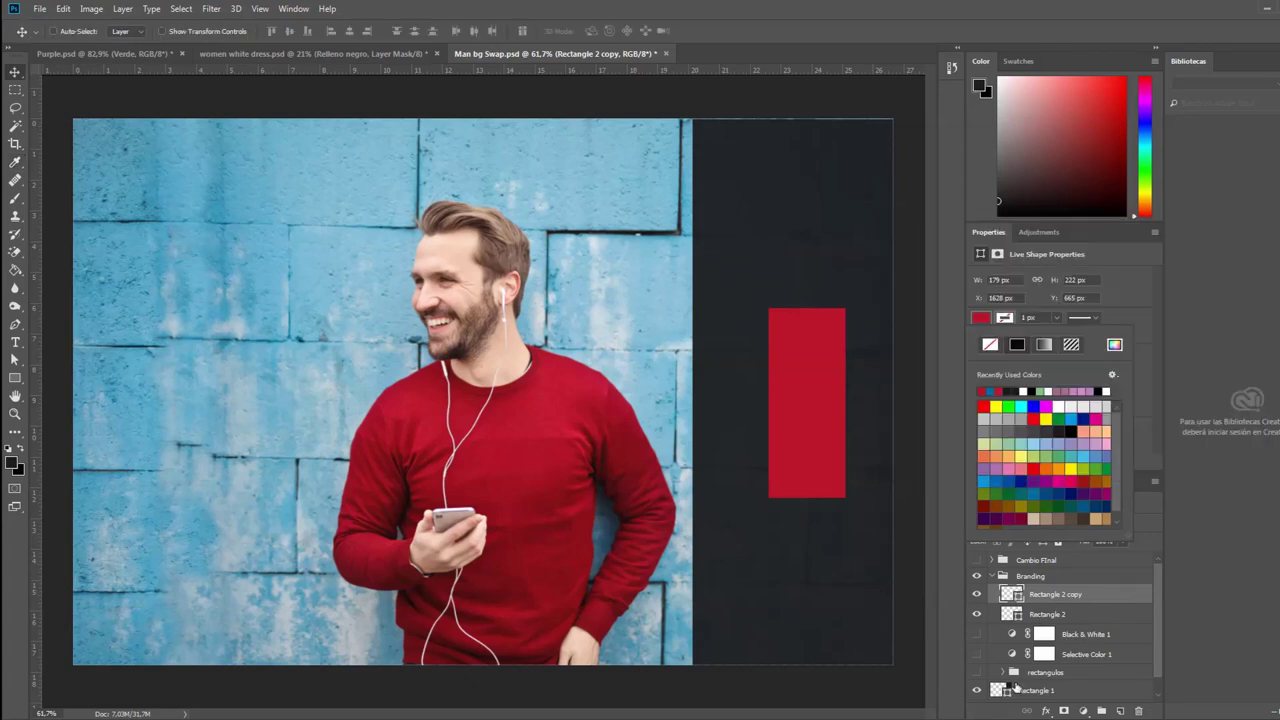
click(1006, 676)
scroll(1009, 660, down, 1)
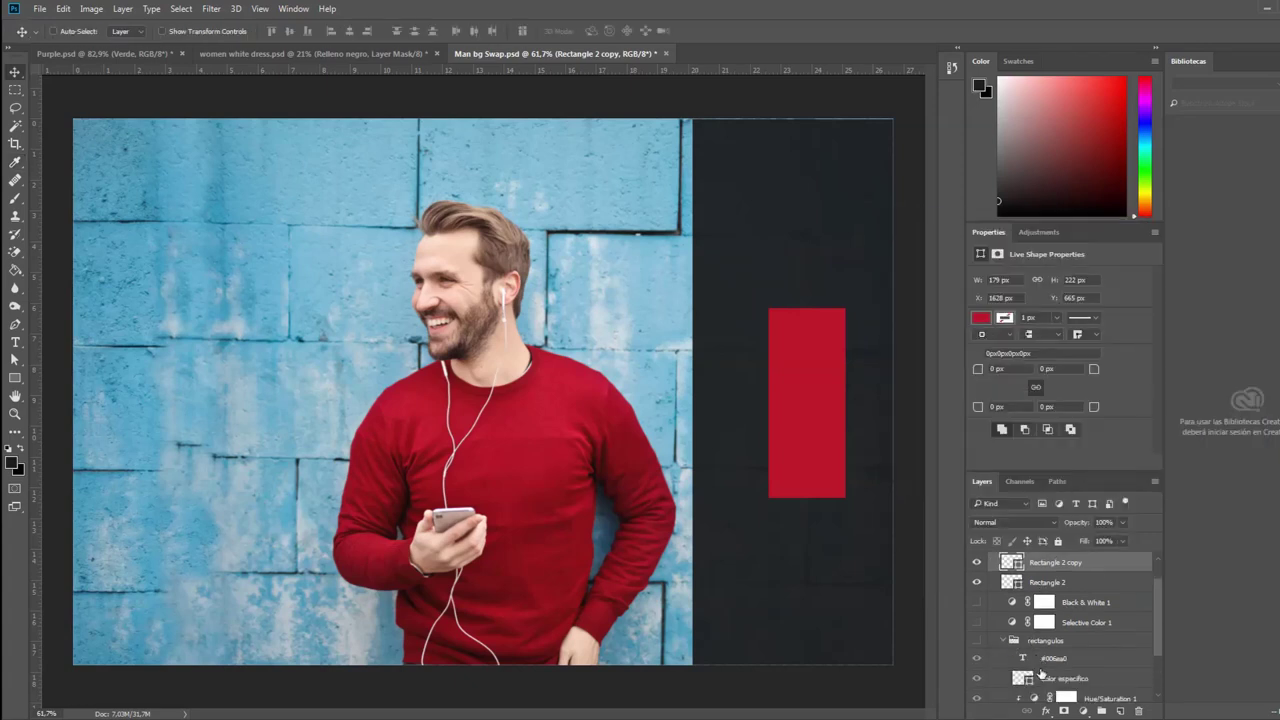
click(980, 640)
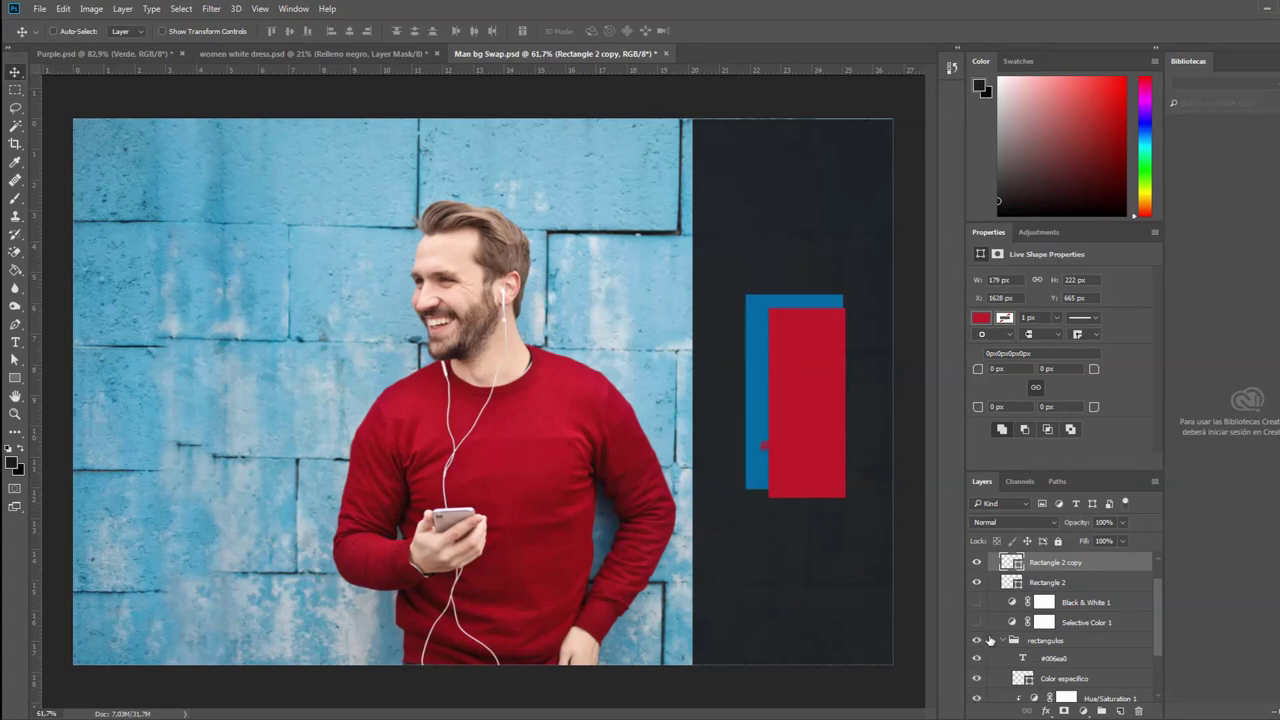
mouse_move(750, 320)
mouse_down()
mouse_move(745, 268)
mouse_move(745, 320)
mouse_up()
click(1050, 658)
mouse_move(766, 449)
mouse_down()
mouse_move(730, 242)
mouse_move(760, 180)
mouse_up()
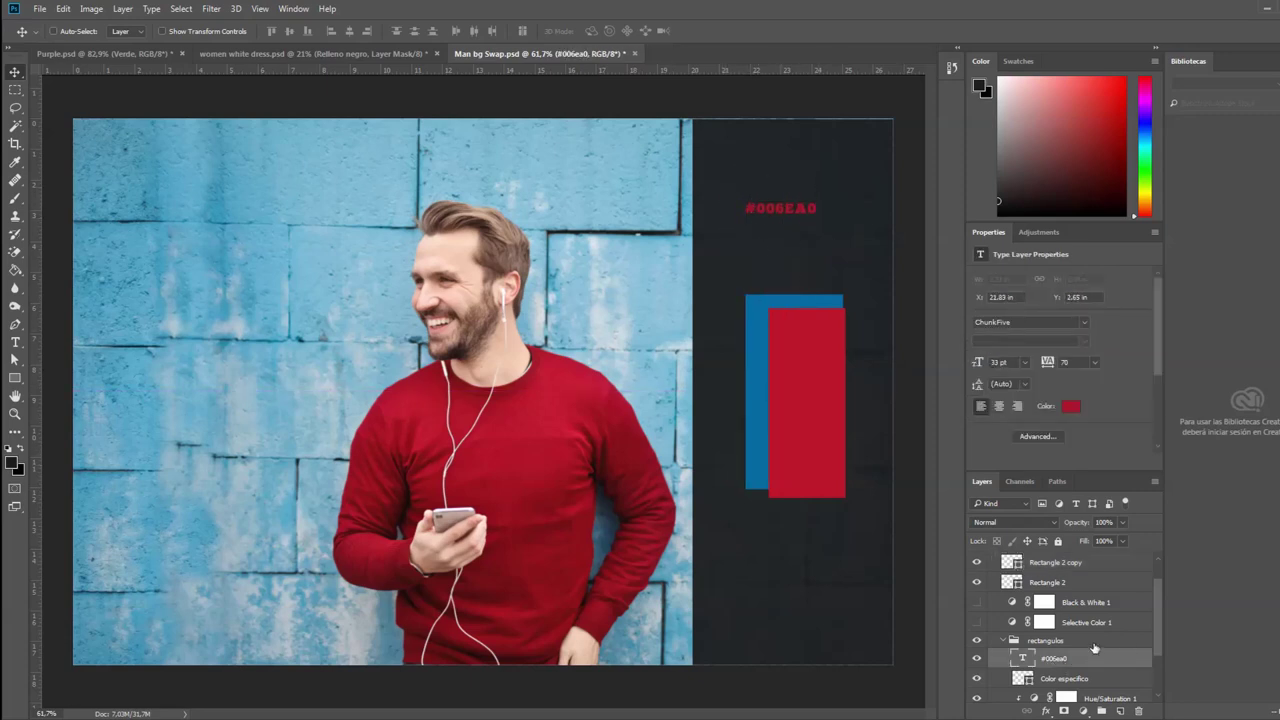
Step: Fill Rectangle 2 copy with blue #006EA0 and hide the rectangulos group
click(1105, 564)
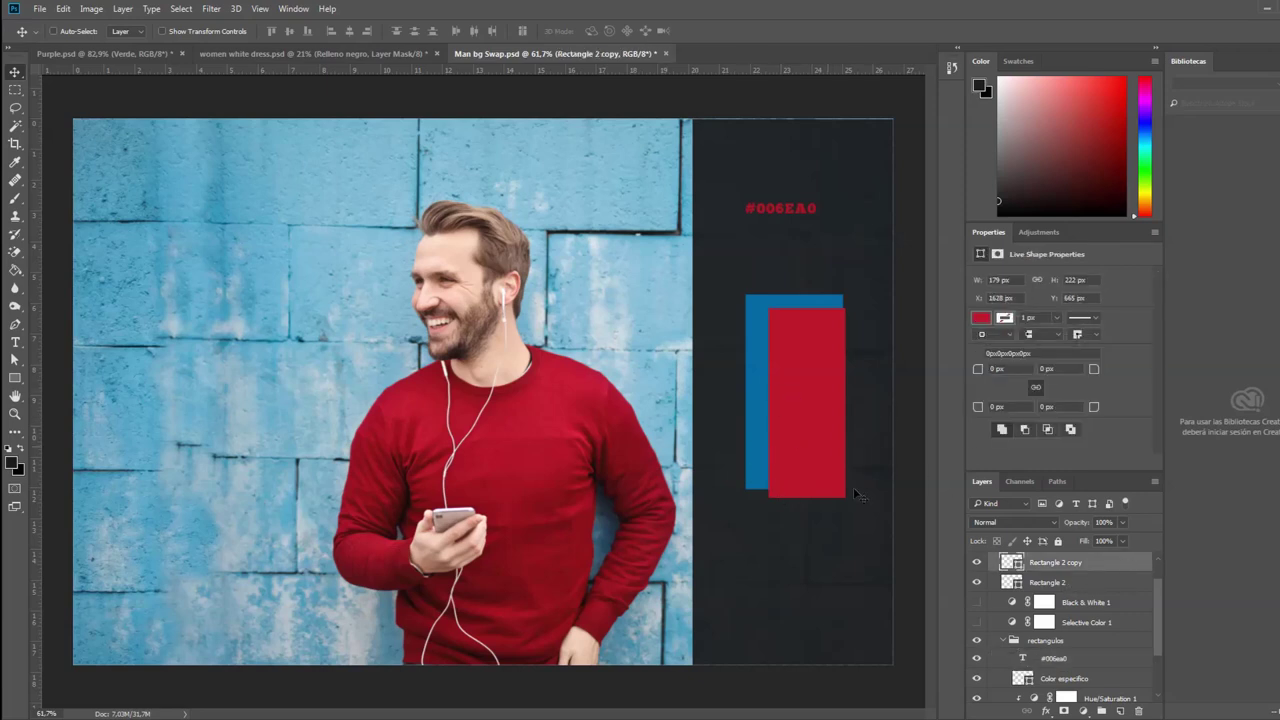
click(982, 319)
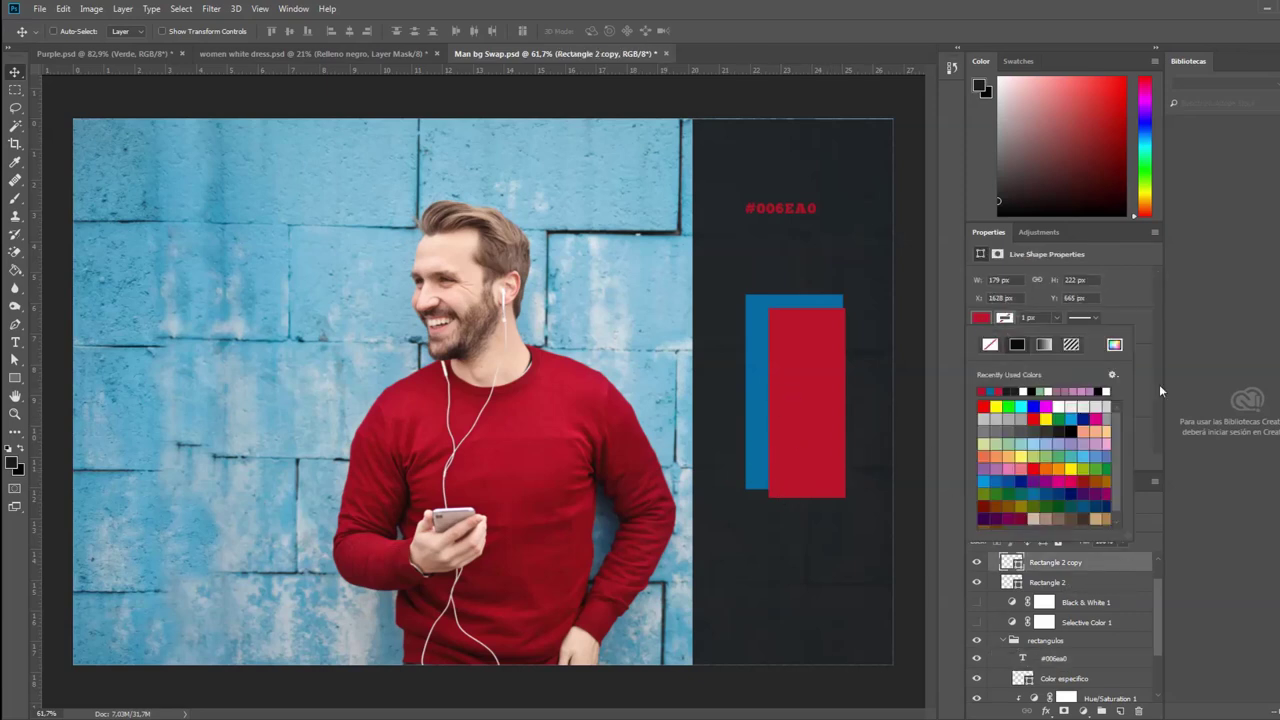
click(1113, 346)
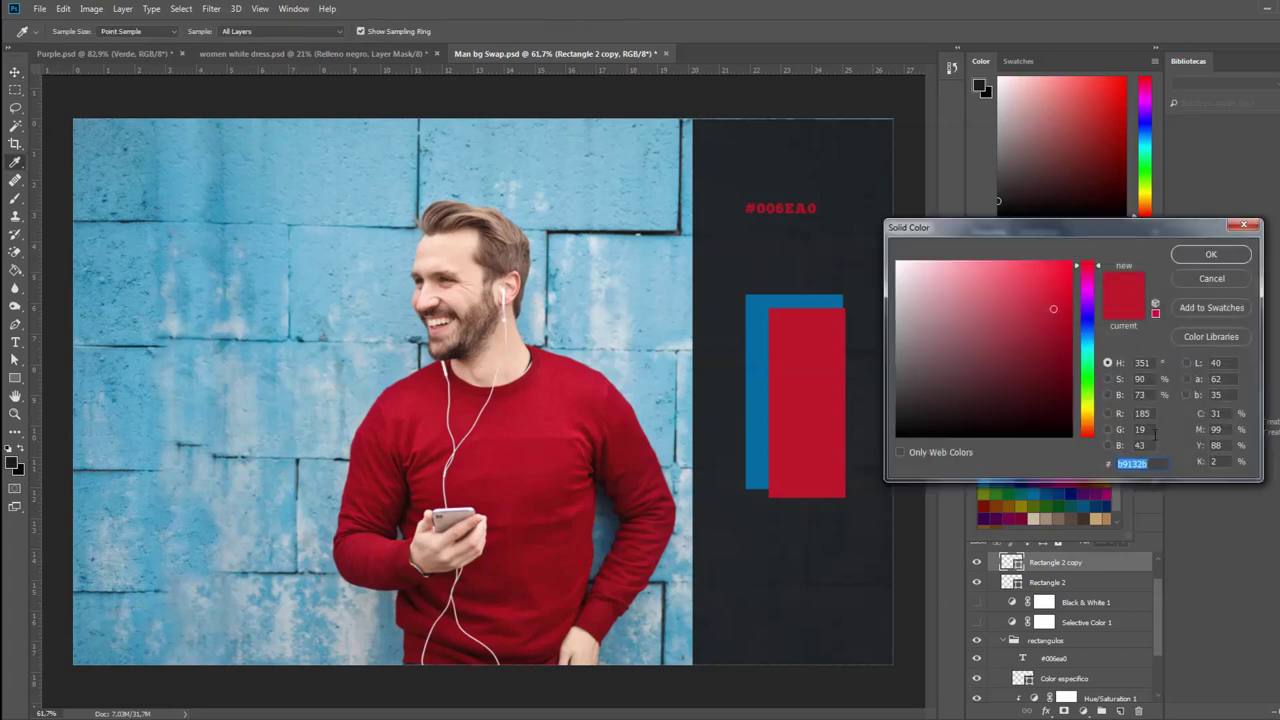
text(00)
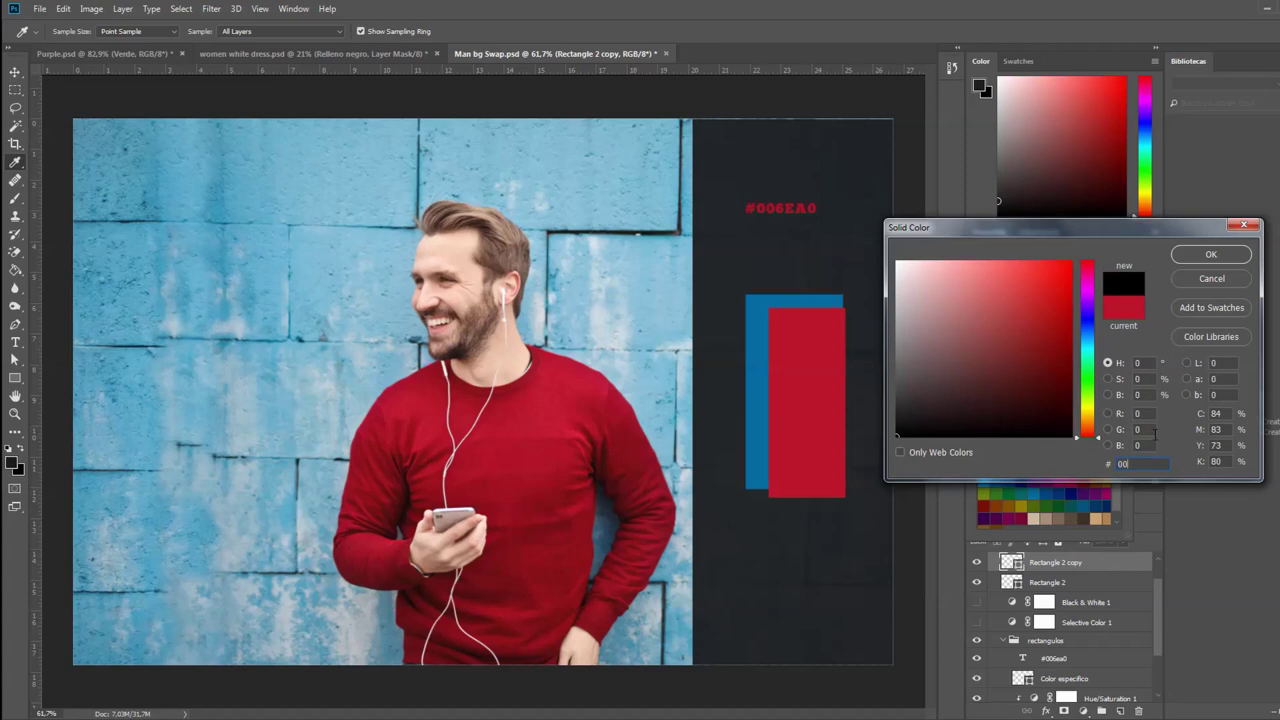
text(6Ea0)
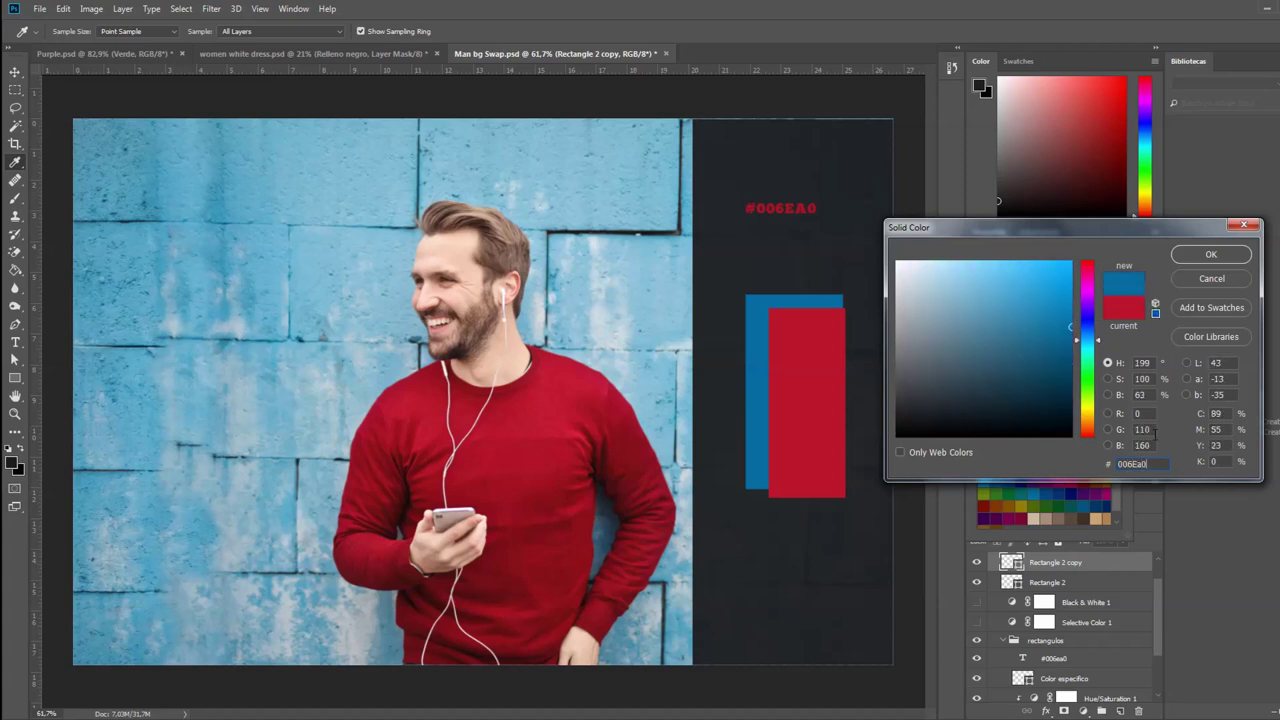
click(1210, 254)
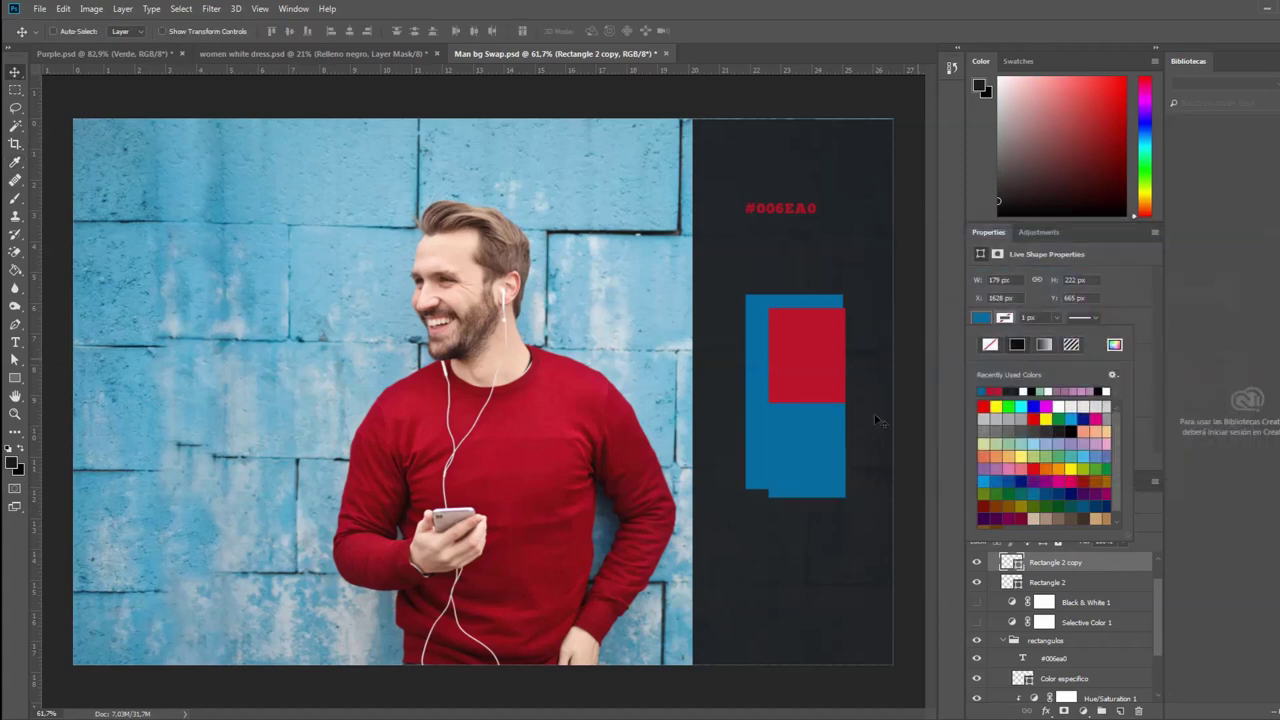
click(978, 642)
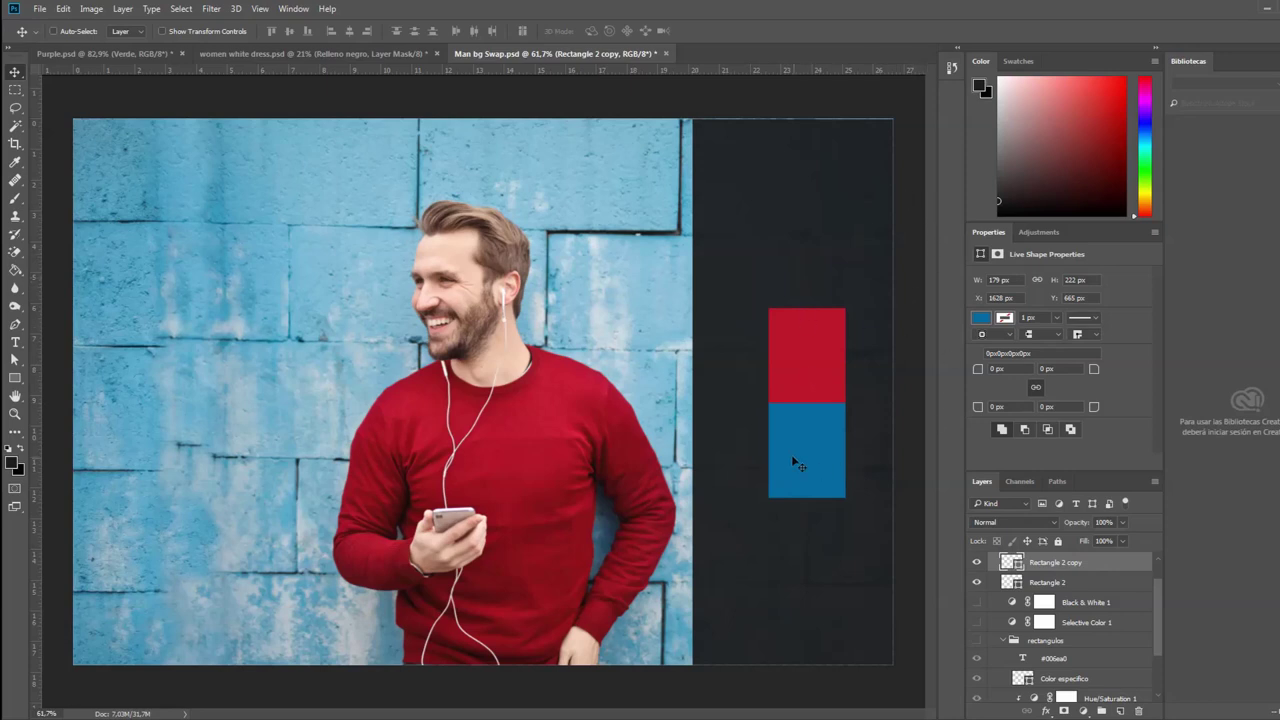
Step: Add Selective Color and Black & White adjustment layers to the Branding group, then select Selective Color 2
click(1004, 642)
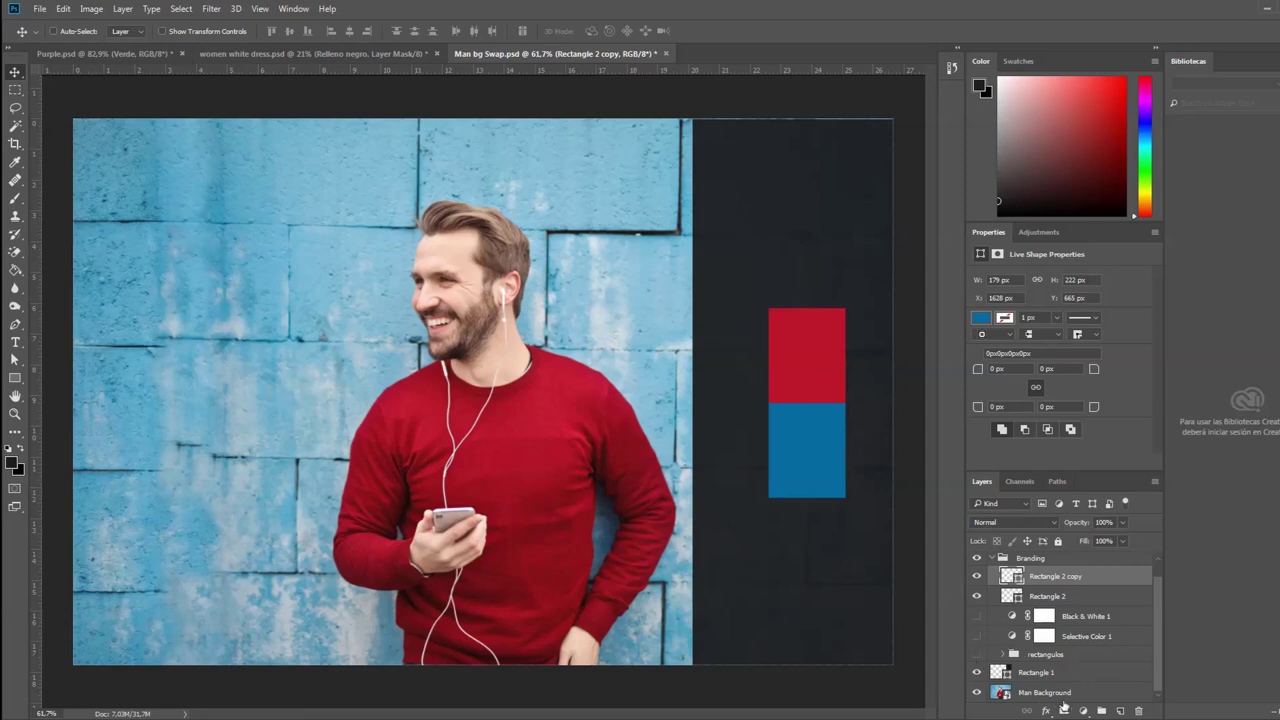
click(1084, 711)
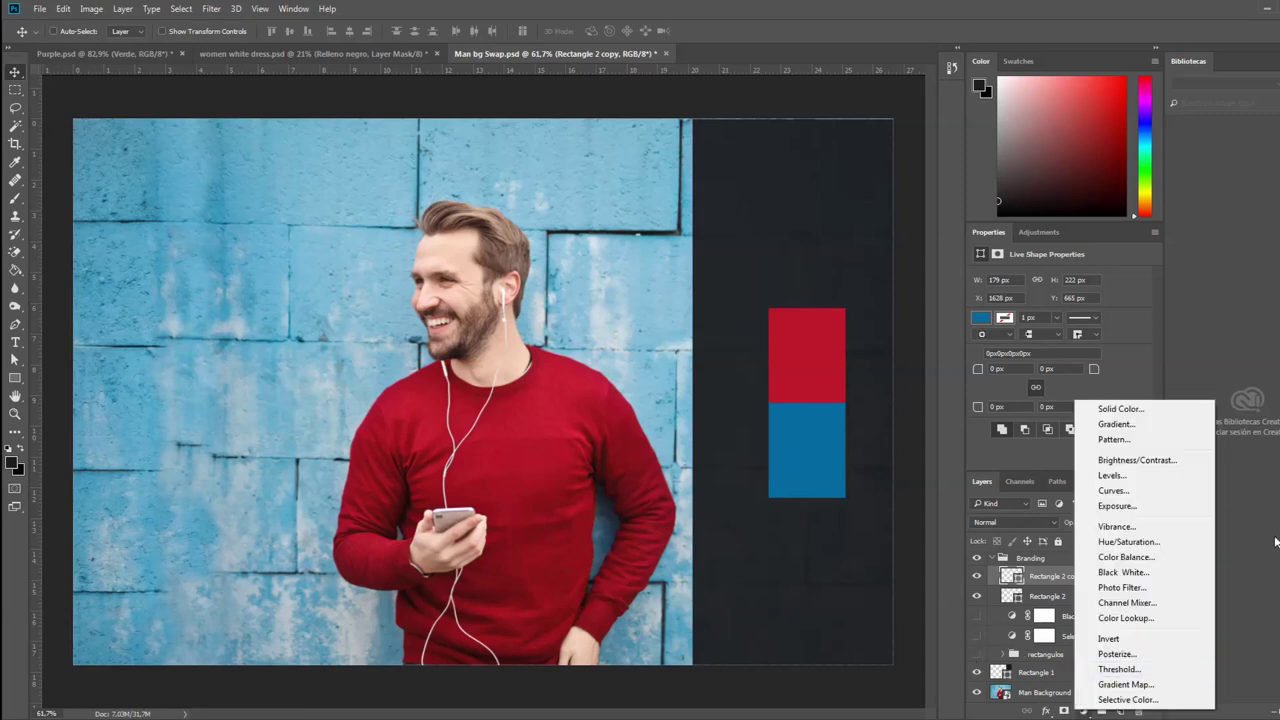
click(1127, 699)
click(1084, 711)
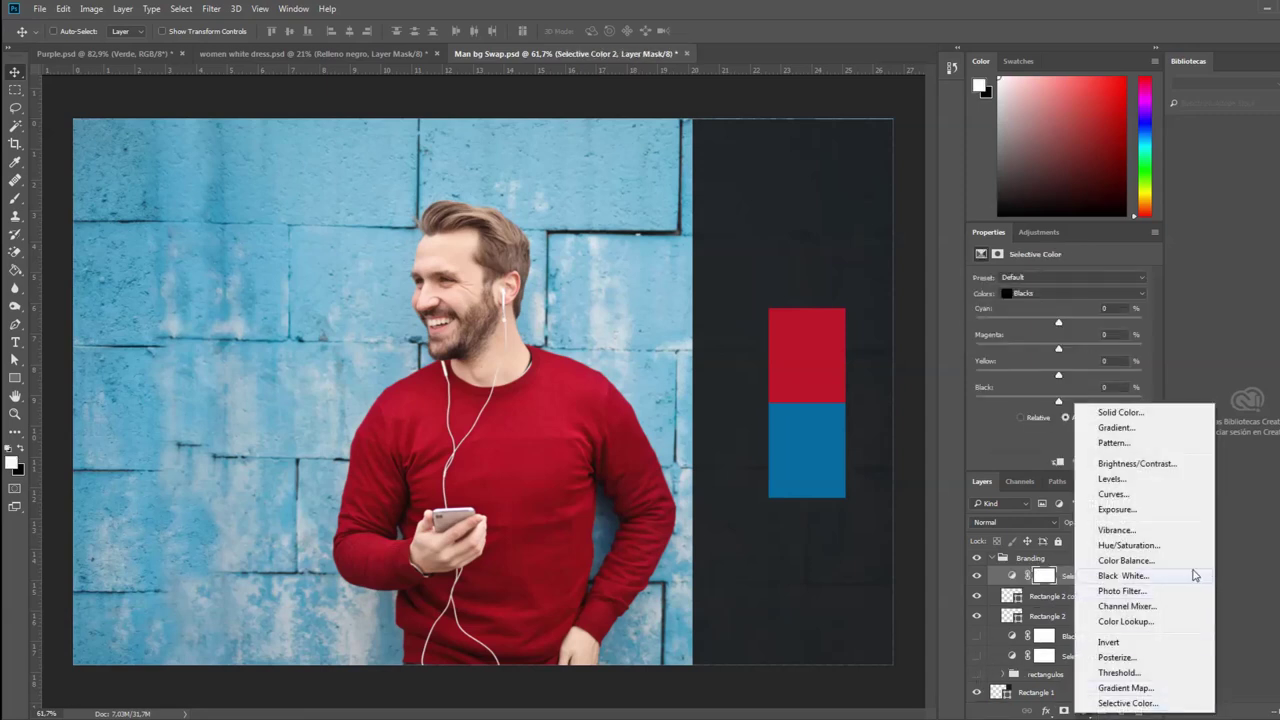
click(1122, 576)
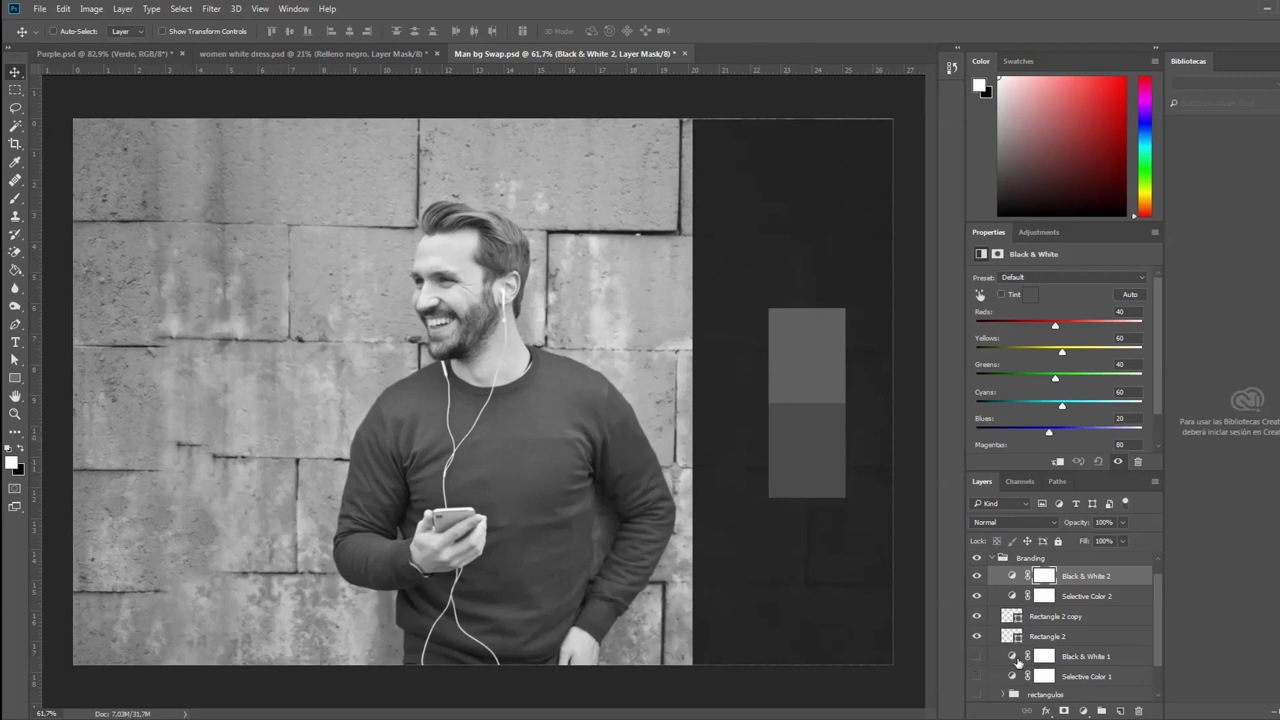
click(1136, 600)
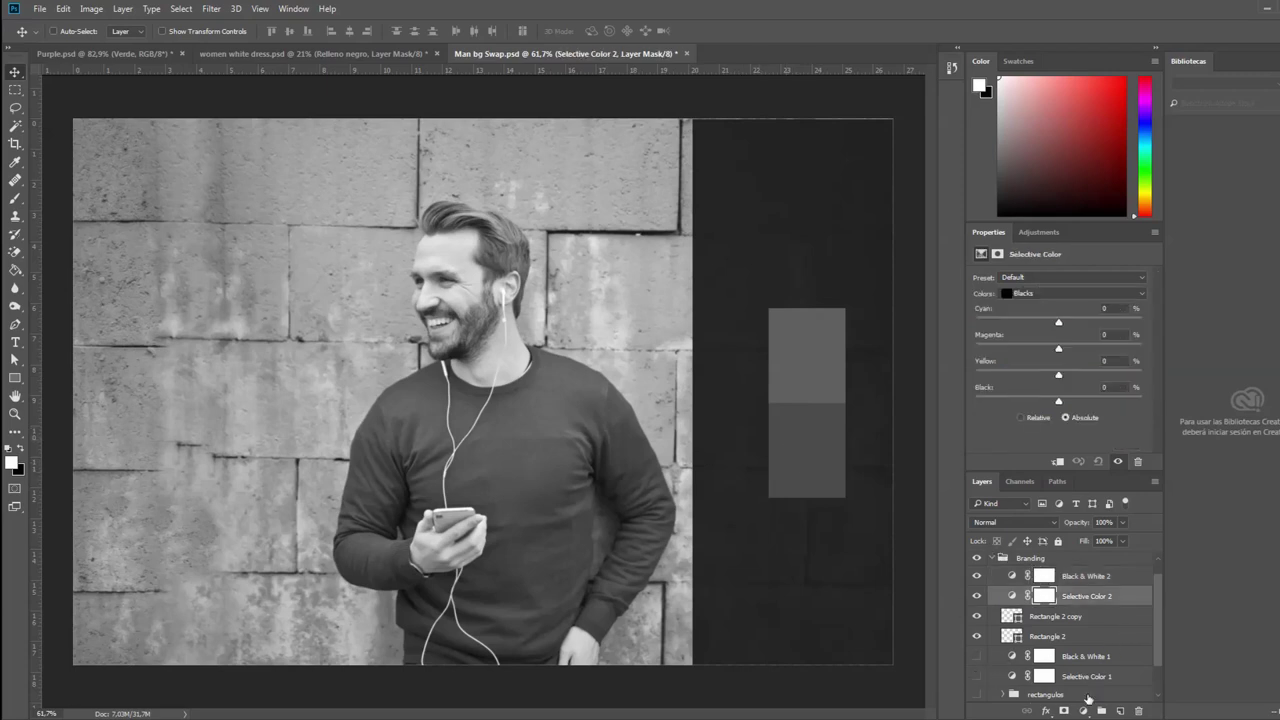
Step: Apply the Saturation Match preset to Selective Color 2 and set Colors to Reds
click(1068, 277)
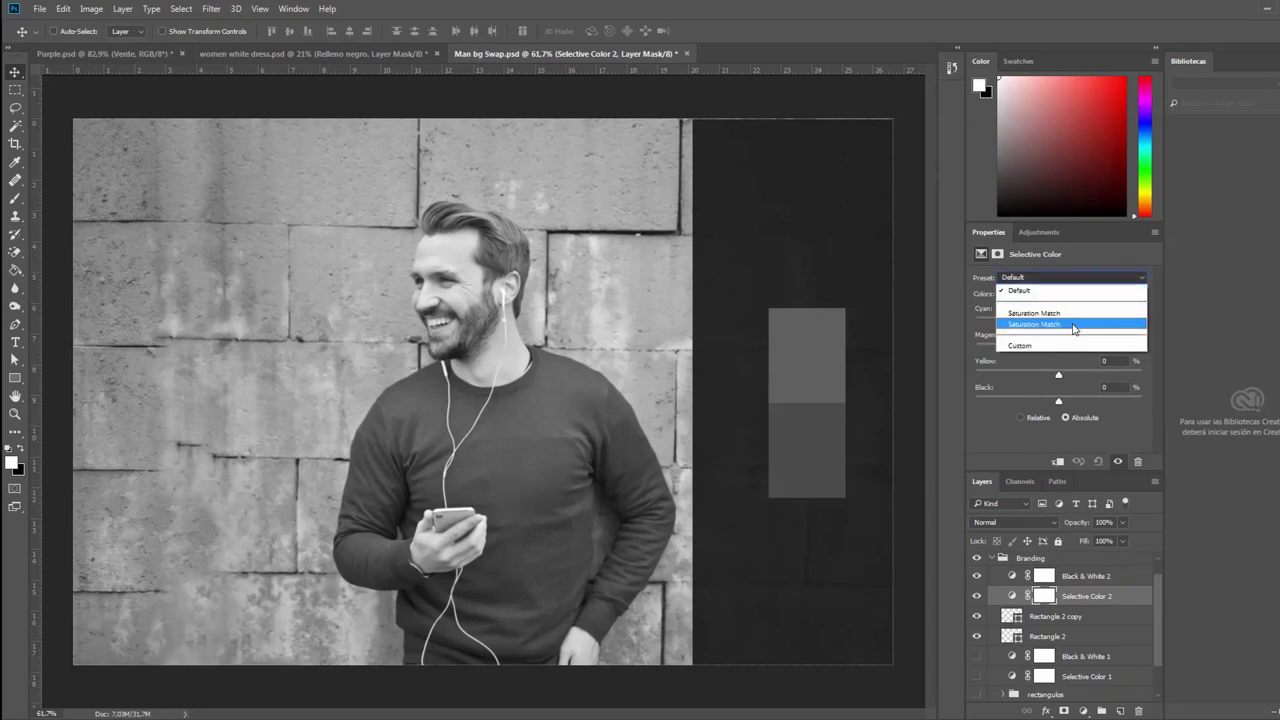
click(1073, 325)
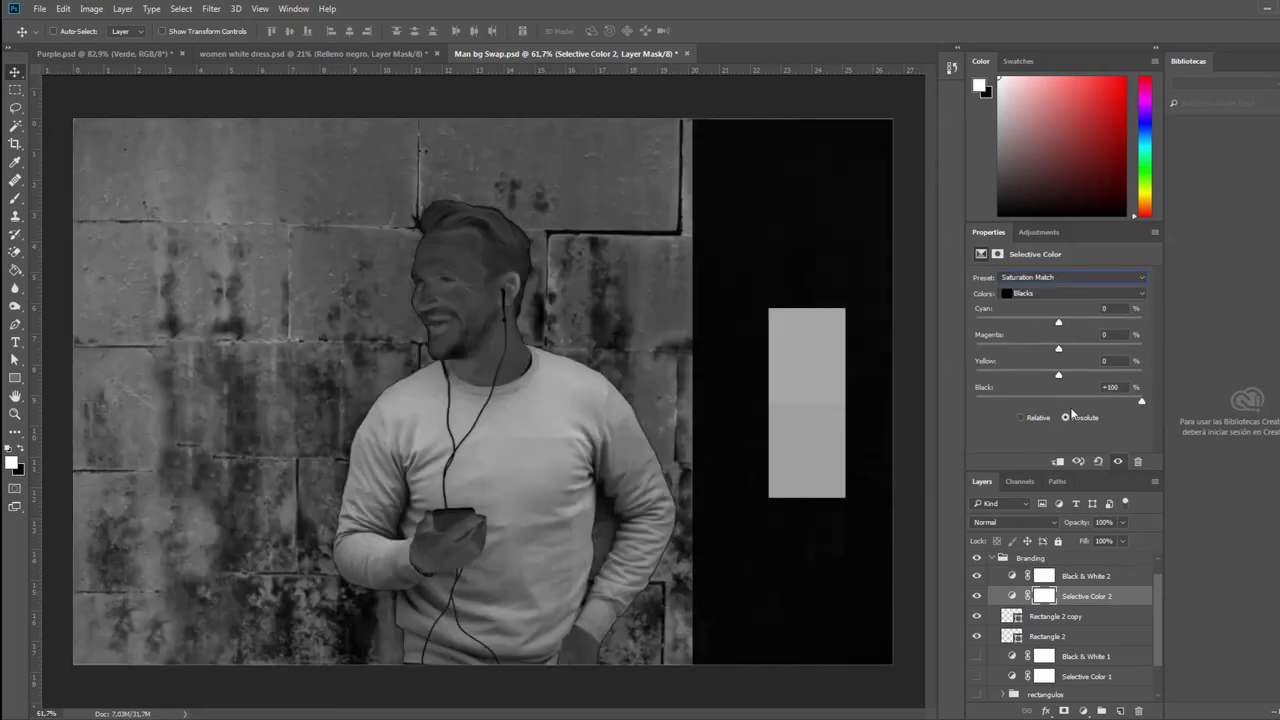
click(1070, 300)
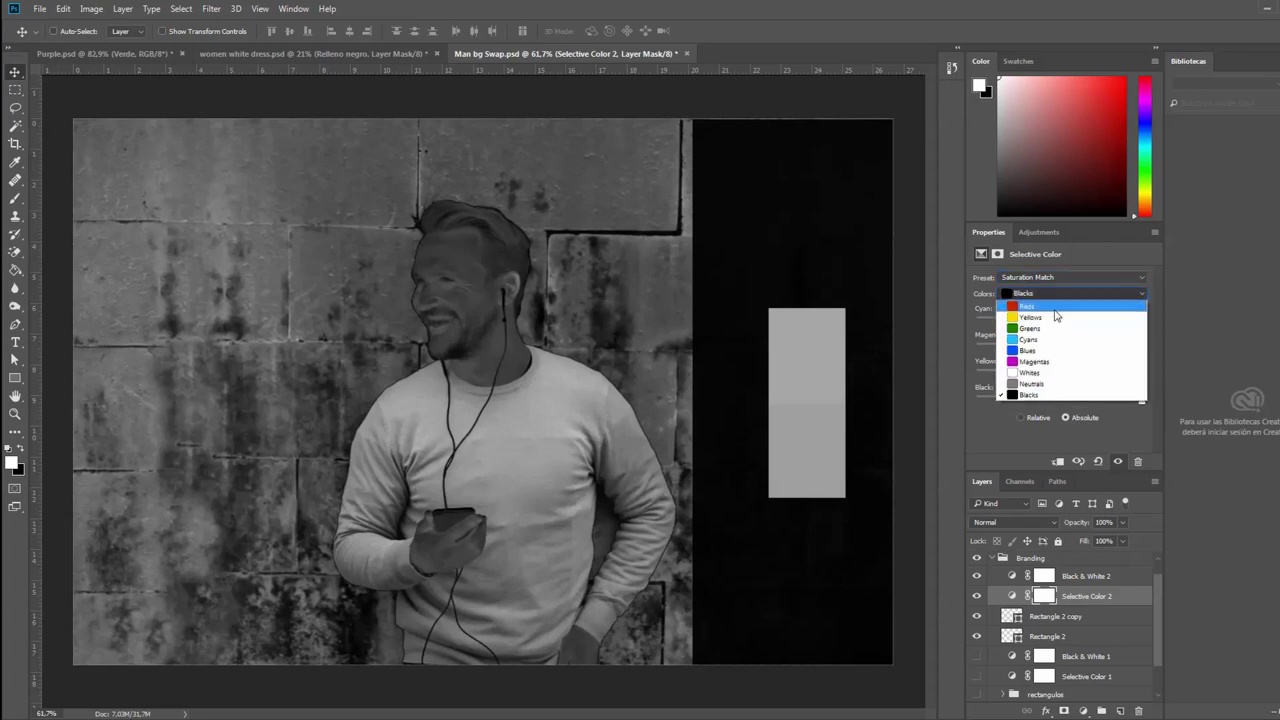
click(1055, 308)
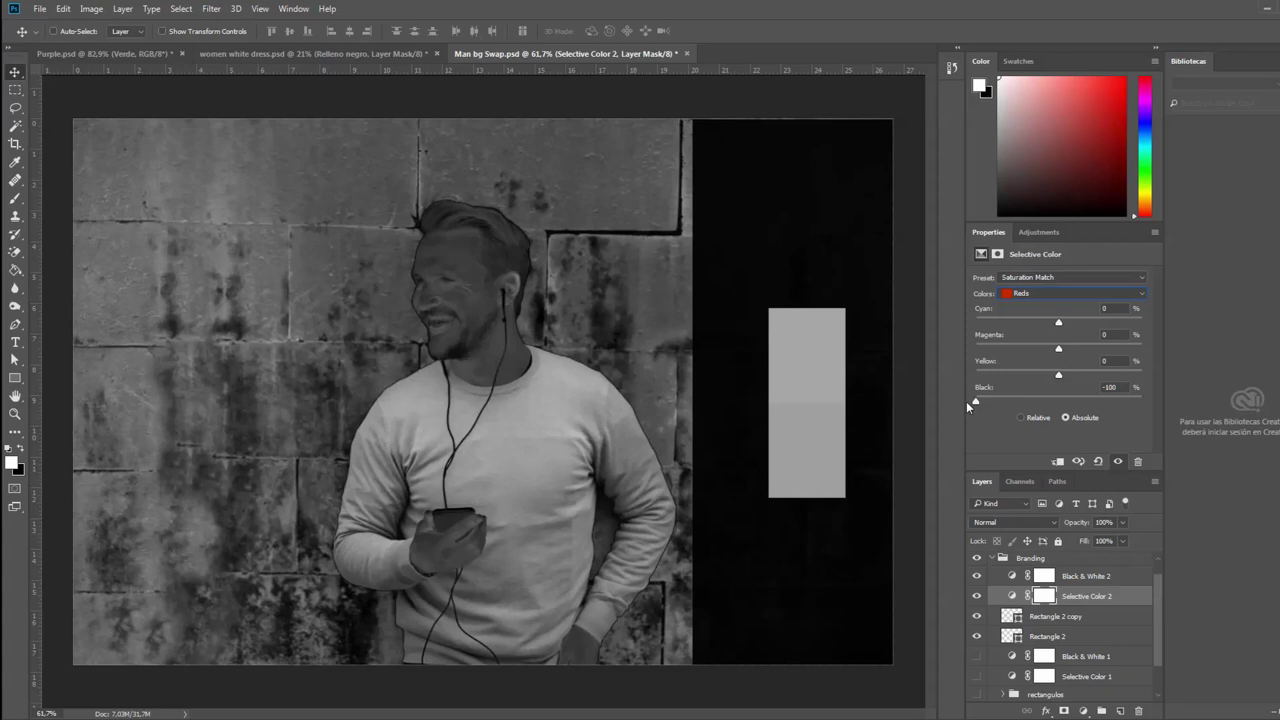
Step: Step the colour ranges to Whites, then select the Black & White 2 and Rectangle 2 copy layers
click(1045, 294)
click(1038, 298)
key(Down)
key(Down)
key(Down)
click(1137, 581)
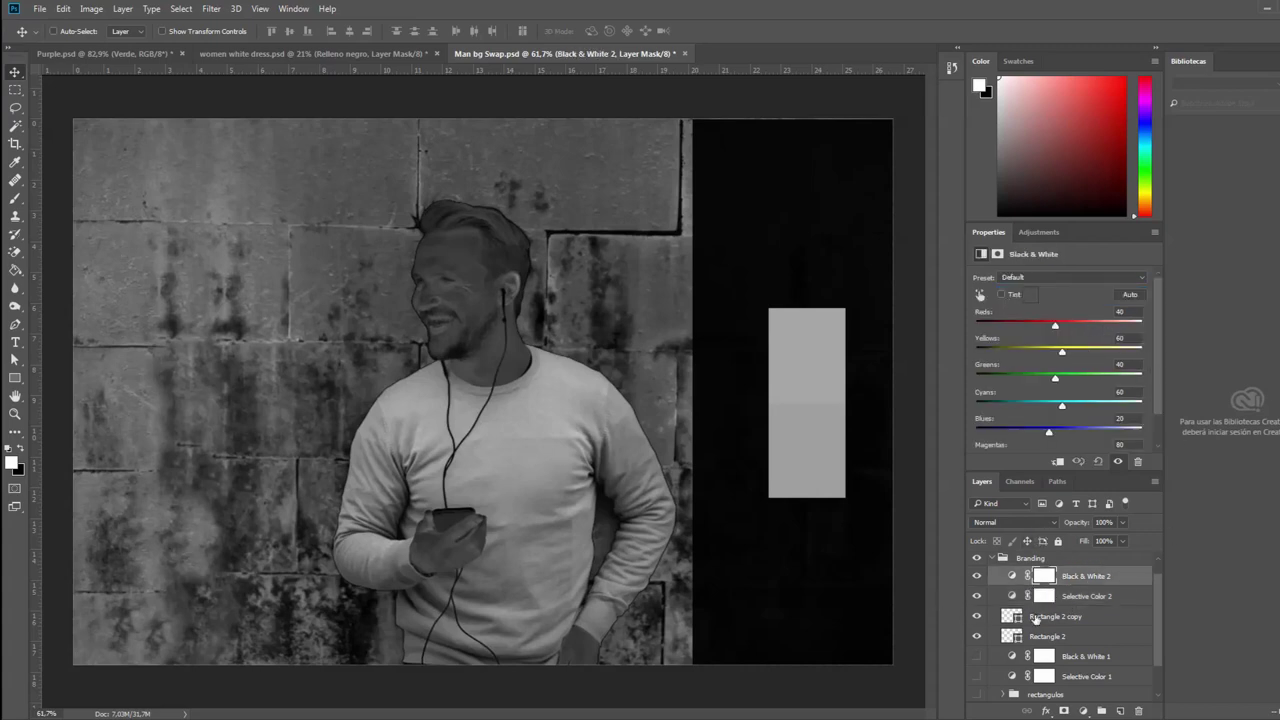
click(1128, 625)
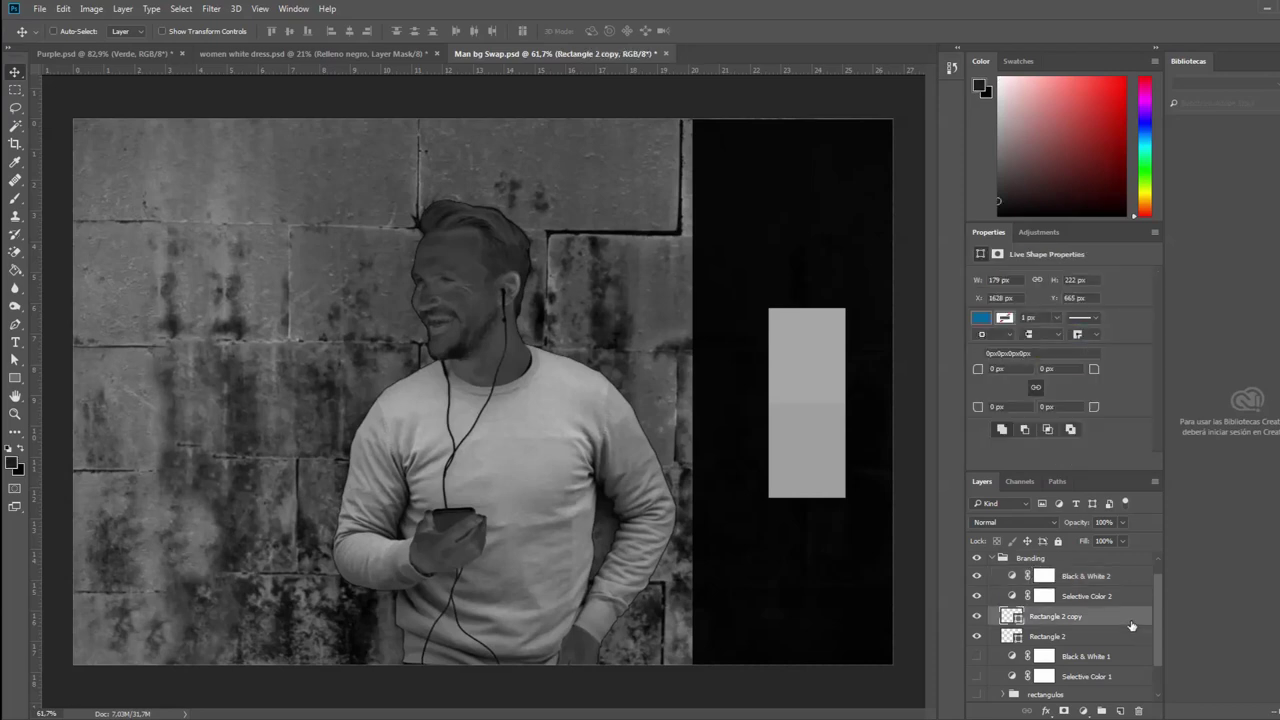
Step: Hide Selective Color 2 and rename the Rectangle 2 layer to 'Rectangulo original'
scroll(1128, 628, down, 2)
scroll(1113, 622, up, 1)
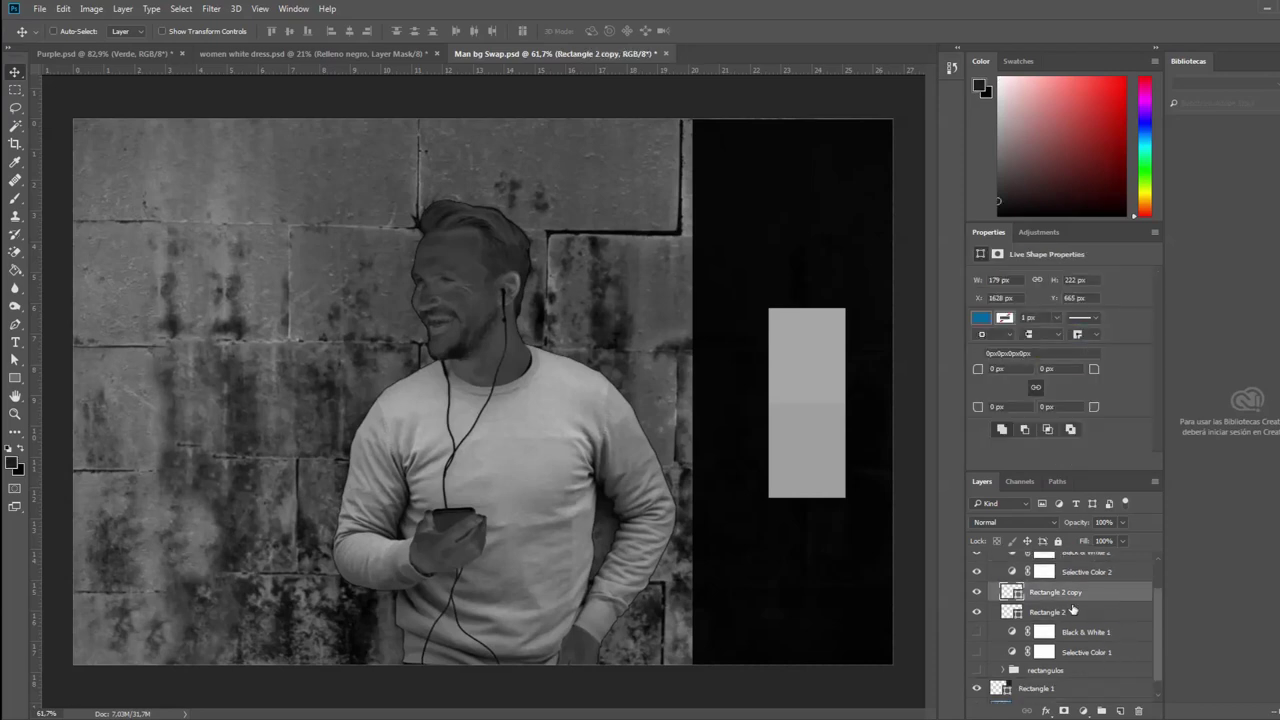
click(977, 568)
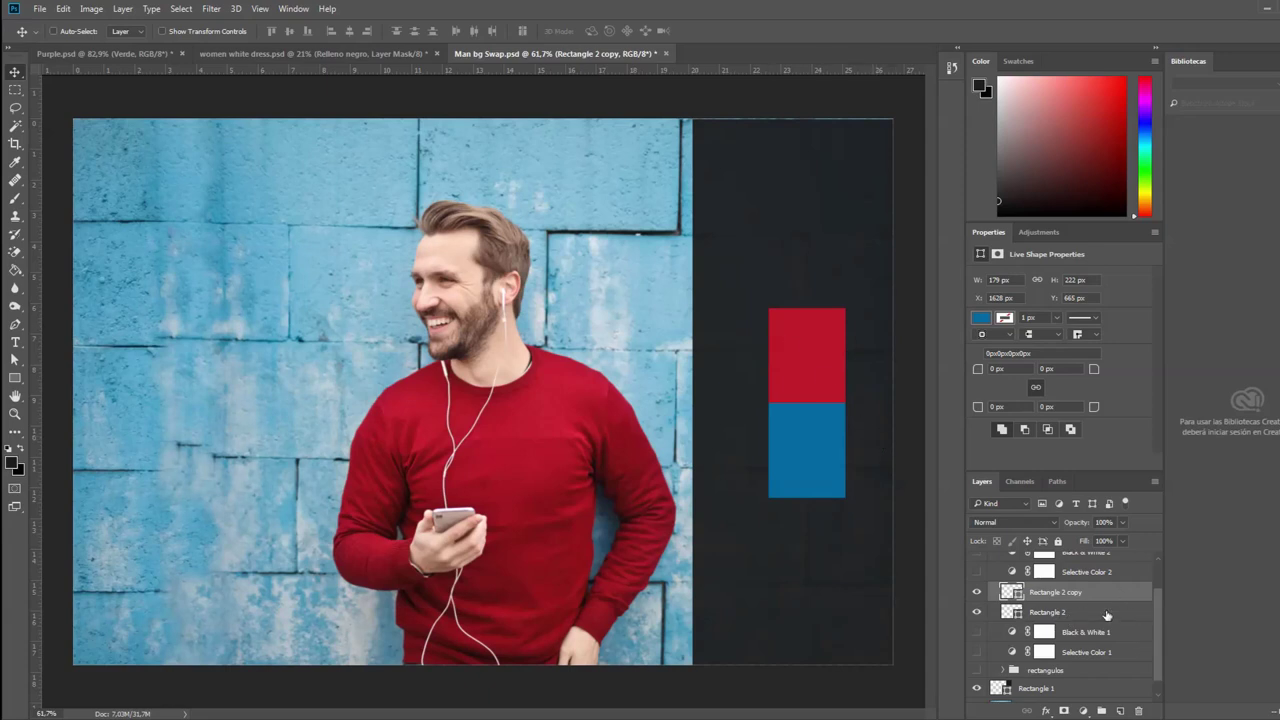
click(1105, 614)
double_click(1050, 612)
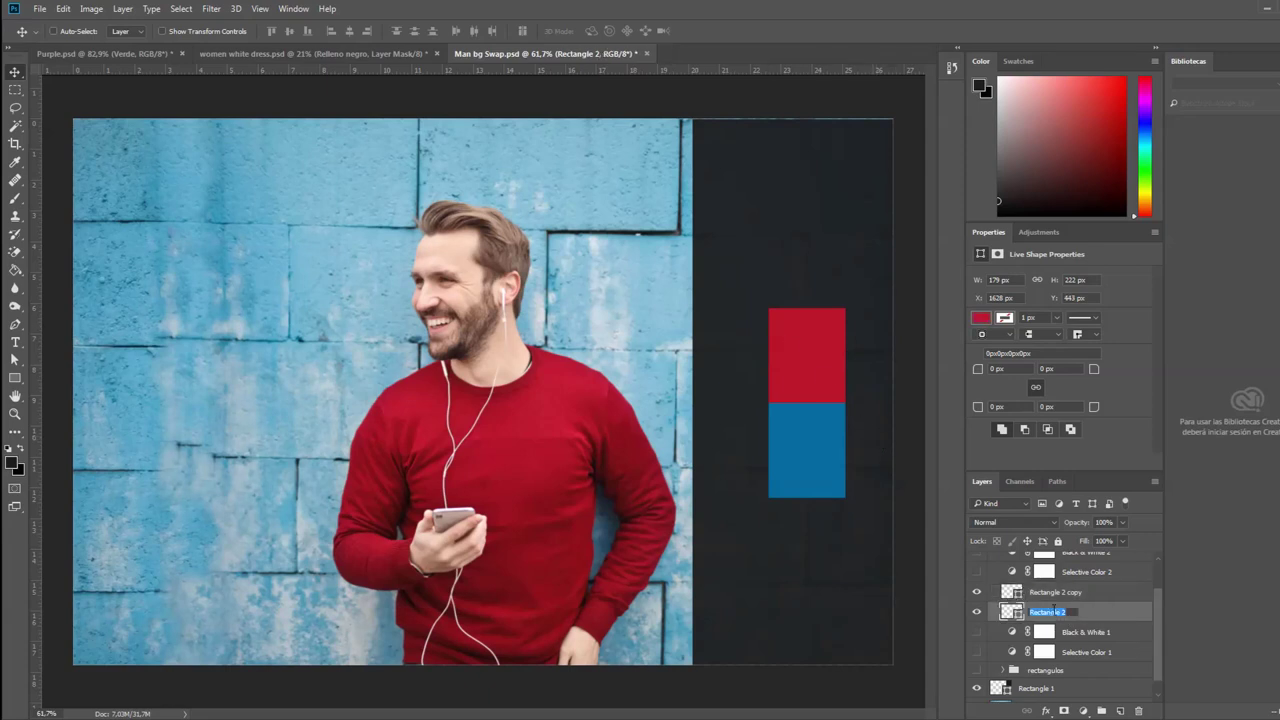
text(Rectangulo origin)
text(al)
key(Return)
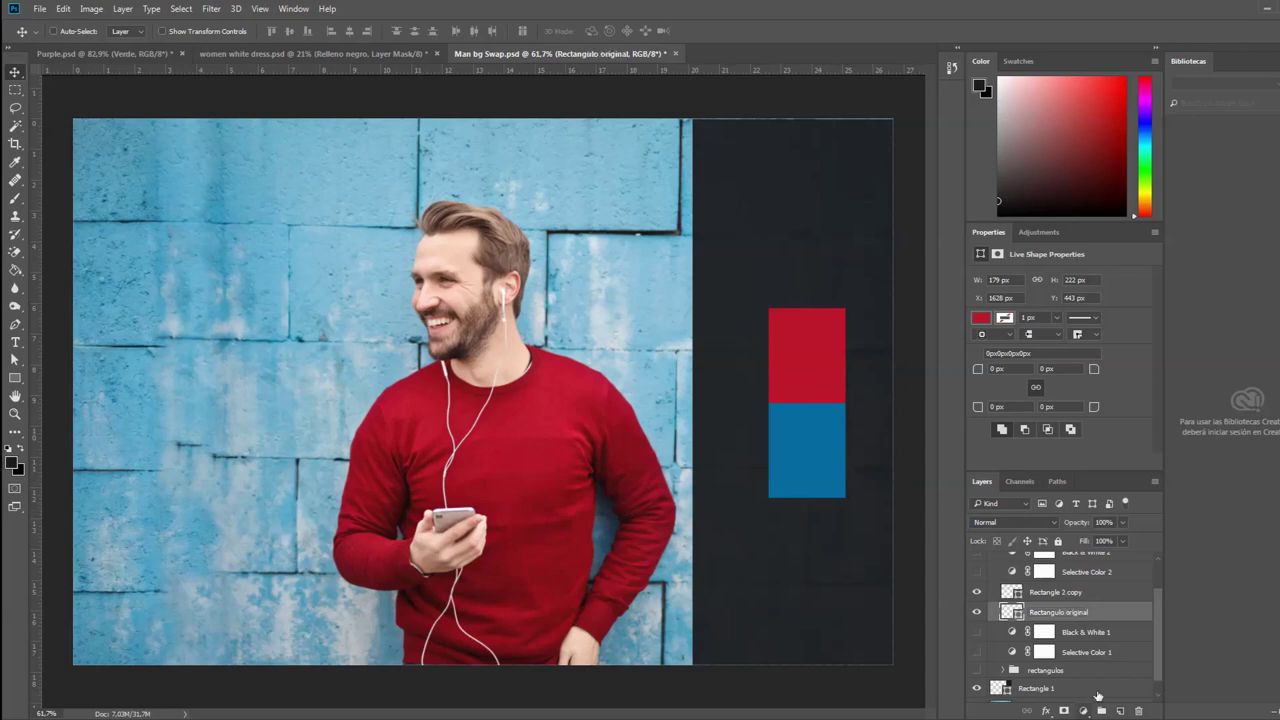
click(1083, 710)
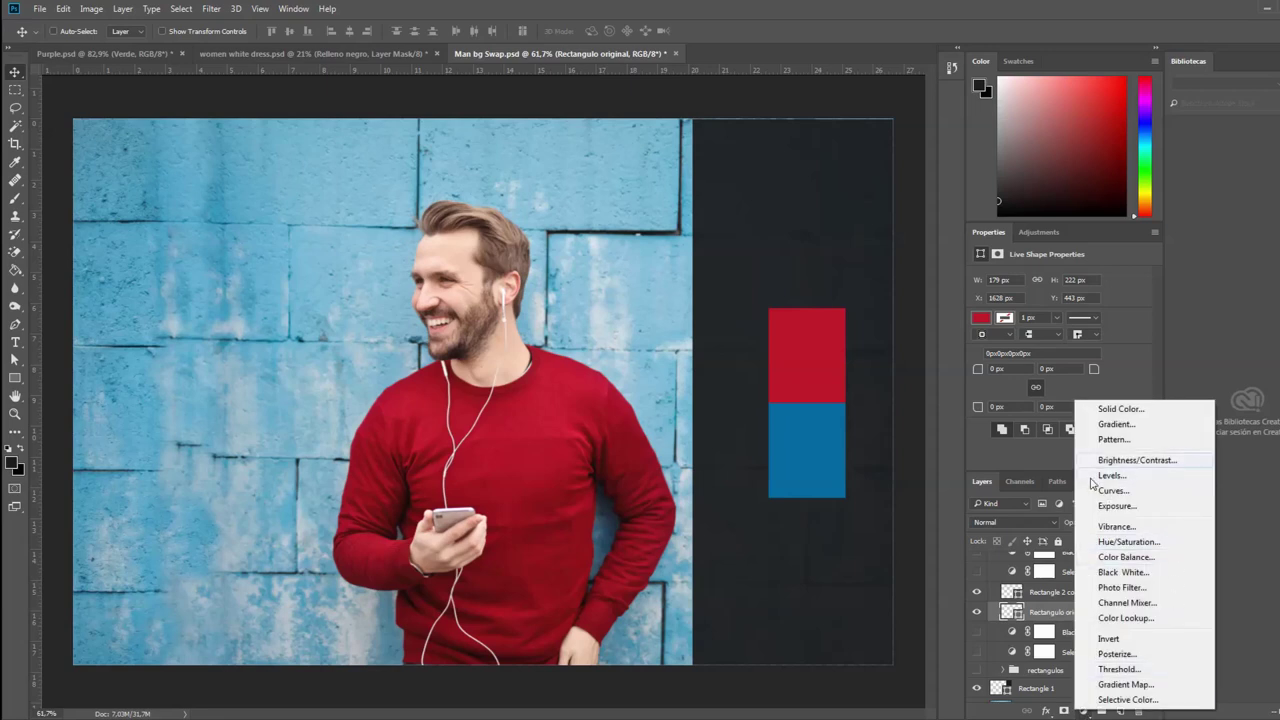
Step: Add a Hue/Saturation layer clipped to Rectangulo original with Saturation lowered to -4
click(1128, 541)
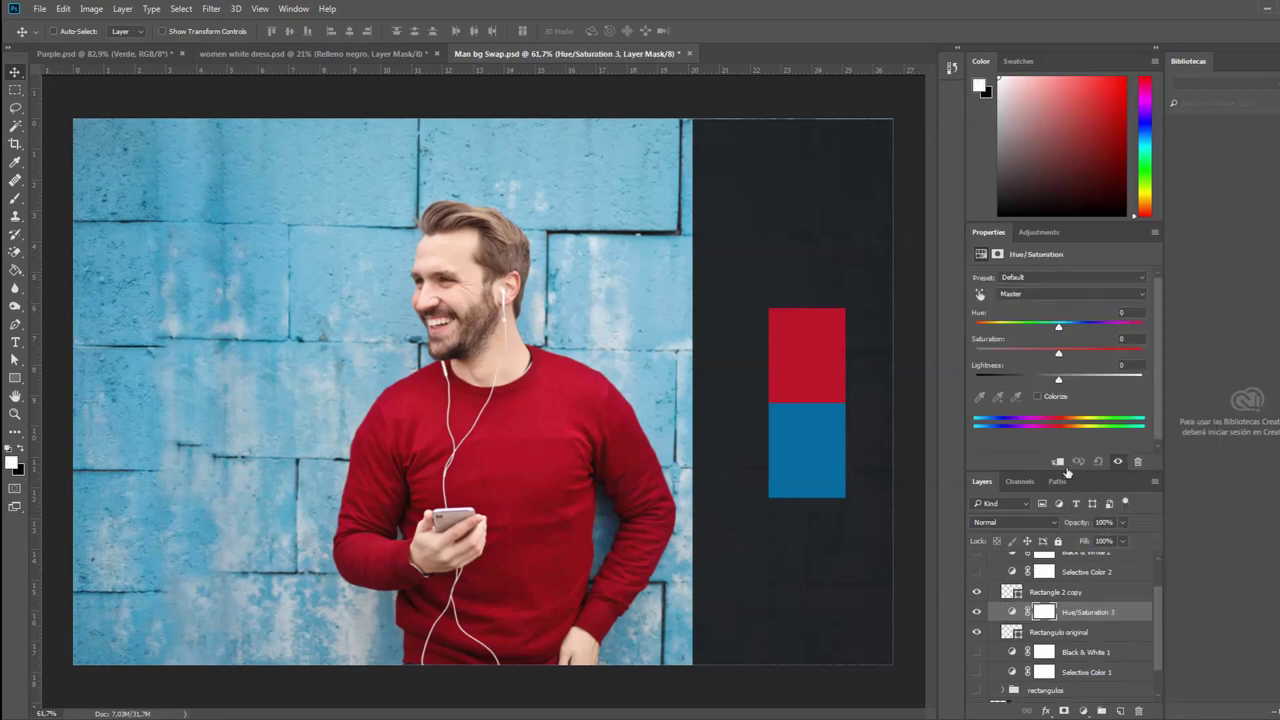
click(1058, 463)
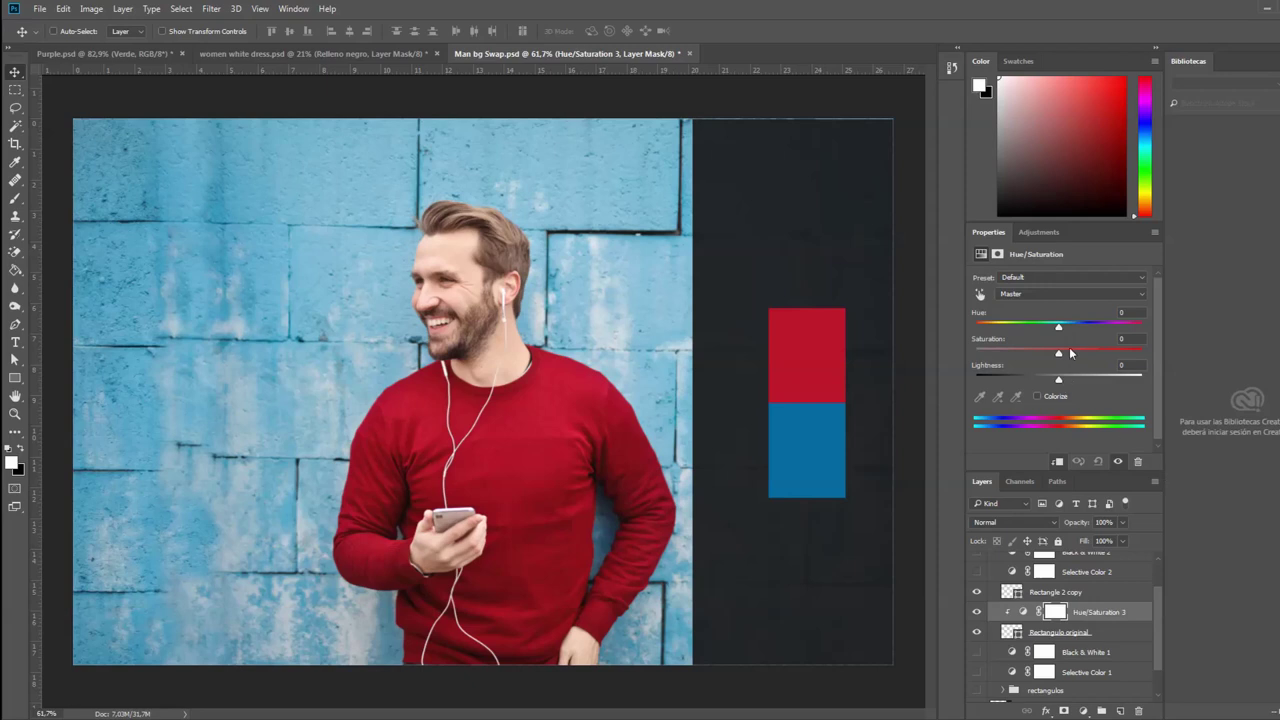
click(977, 571)
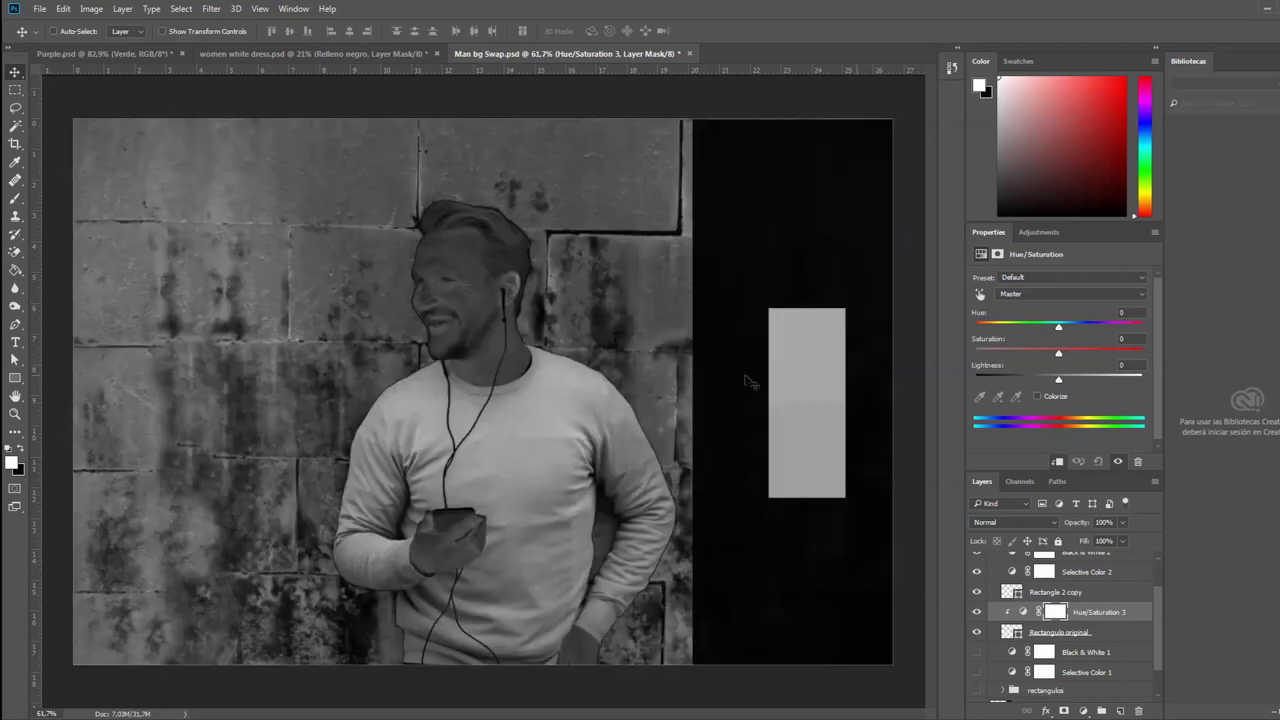
scroll(852, 406, up, 3)
scroll(858, 406, up, 3)
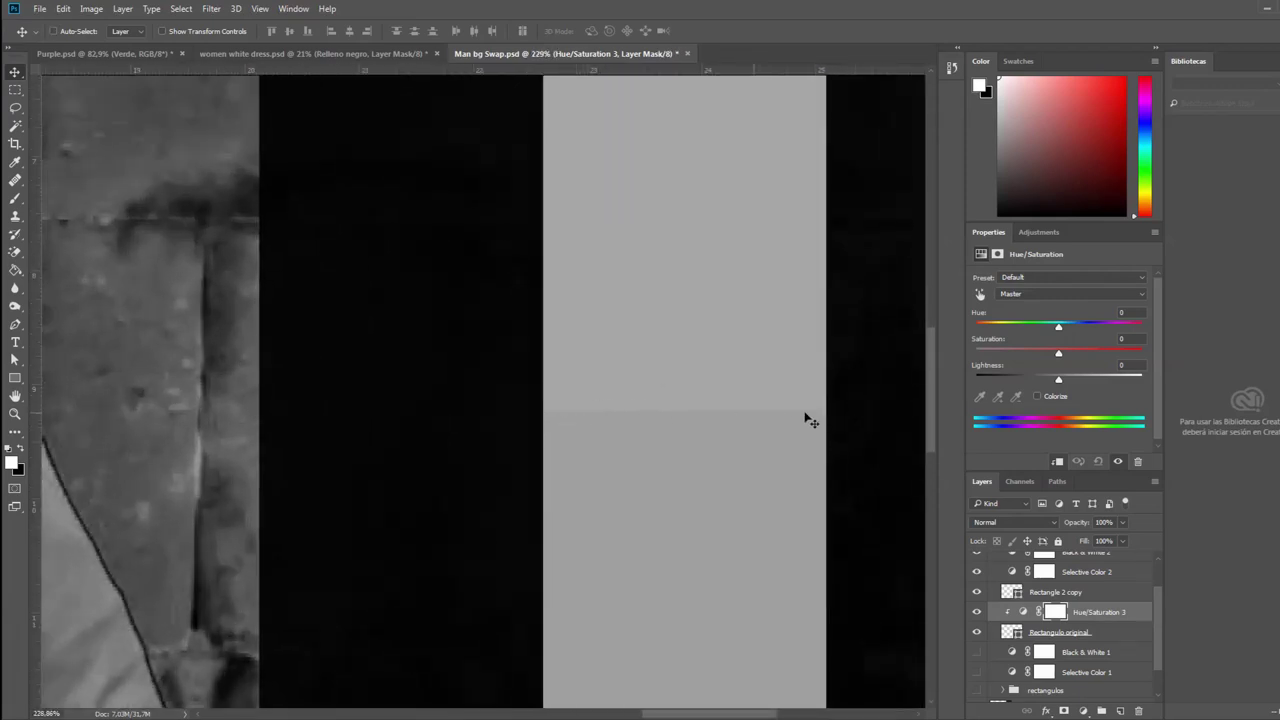
drag(1060, 353, 1057, 354)
scroll(1050, 630, up, 2)
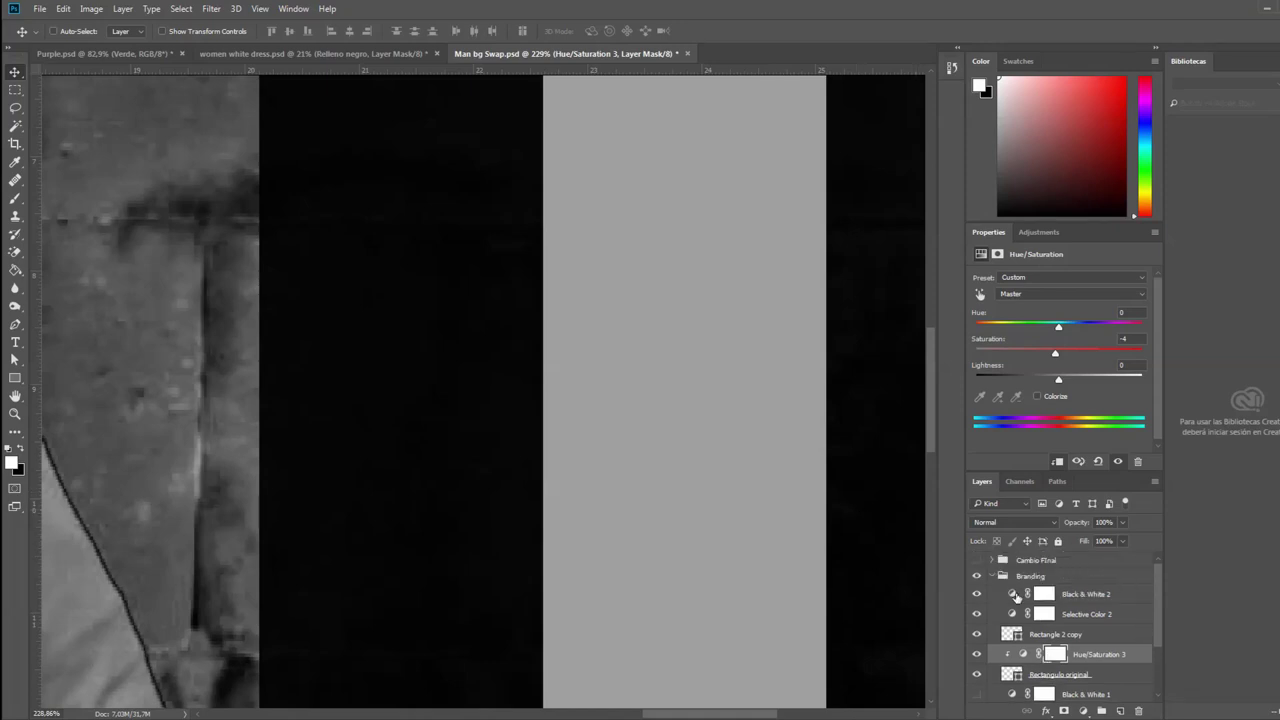
click(978, 615)
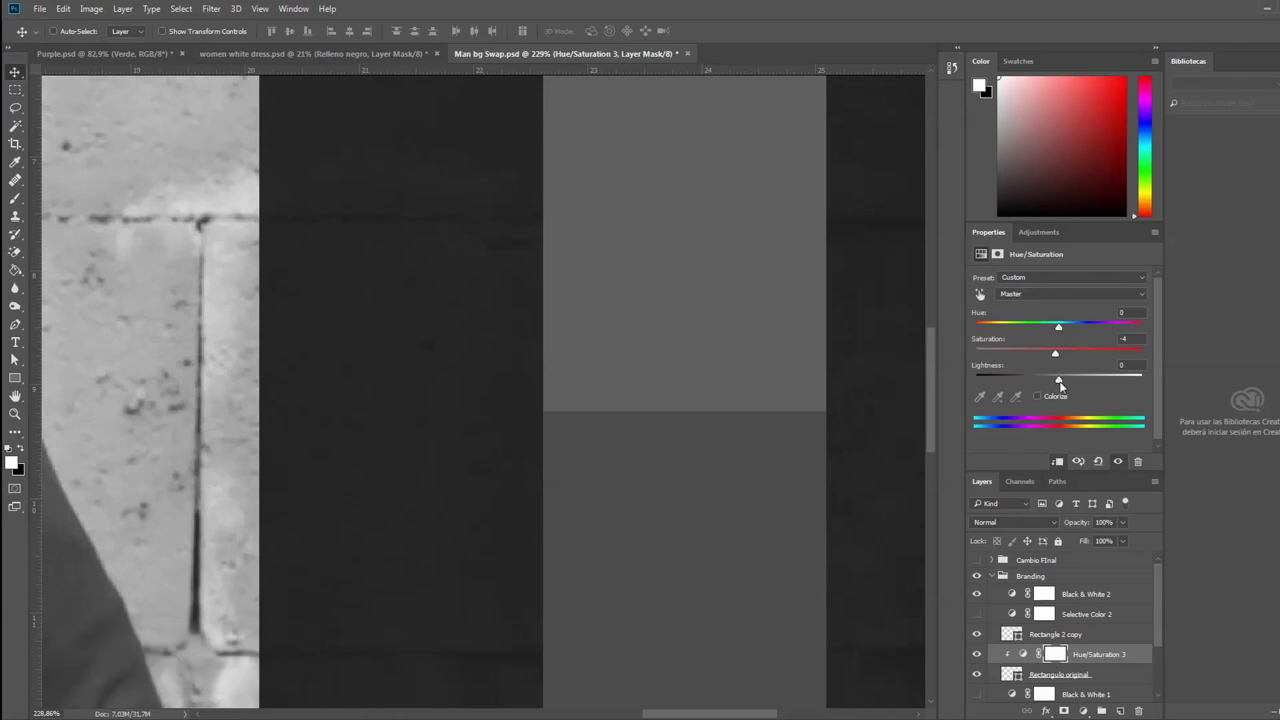
Step: Set Hue/Saturation 3 Lightness to -20 and Hue to about -157, turning the rectangle blue
drag(1060, 381, 1051, 381)
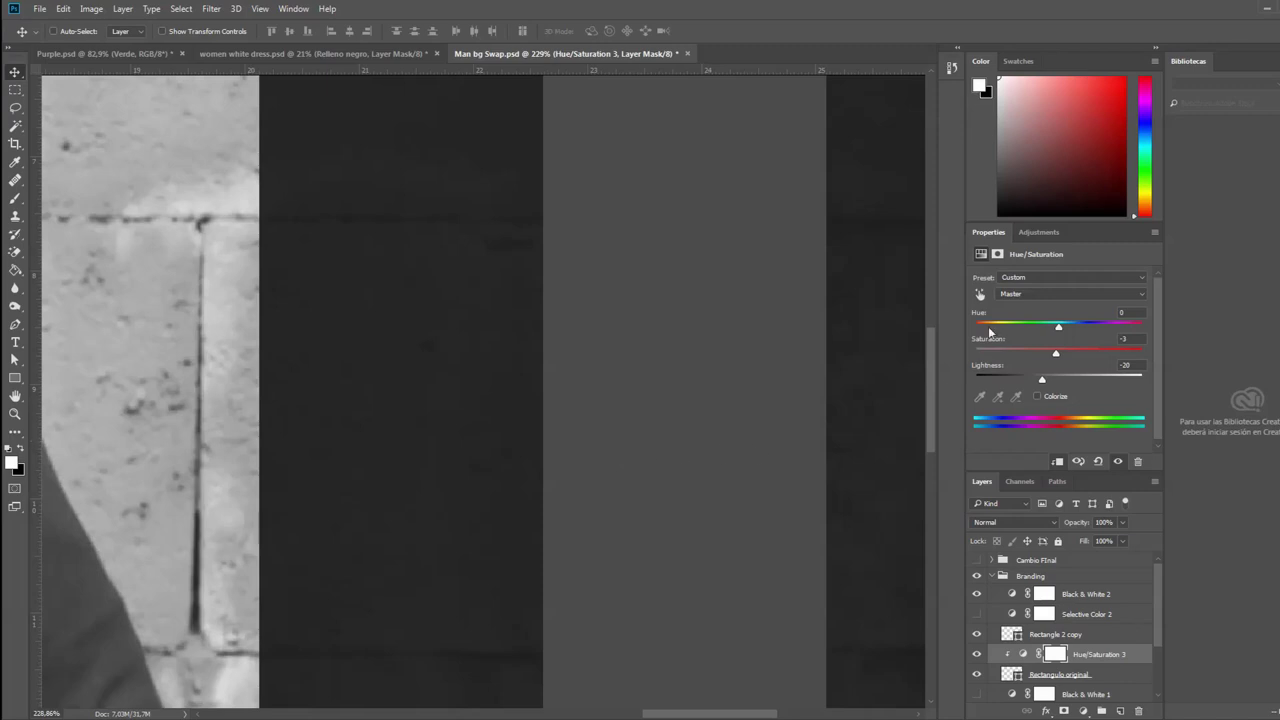
click(977, 594)
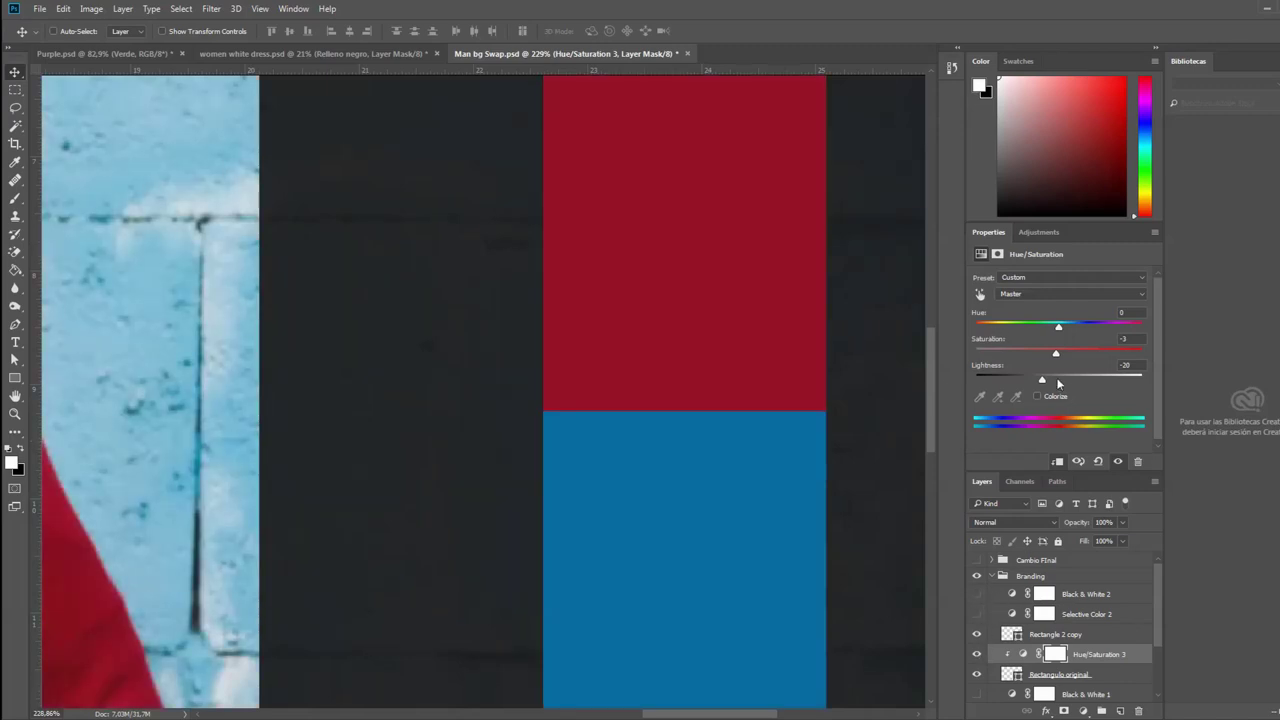
drag(1058, 327, 985, 331)
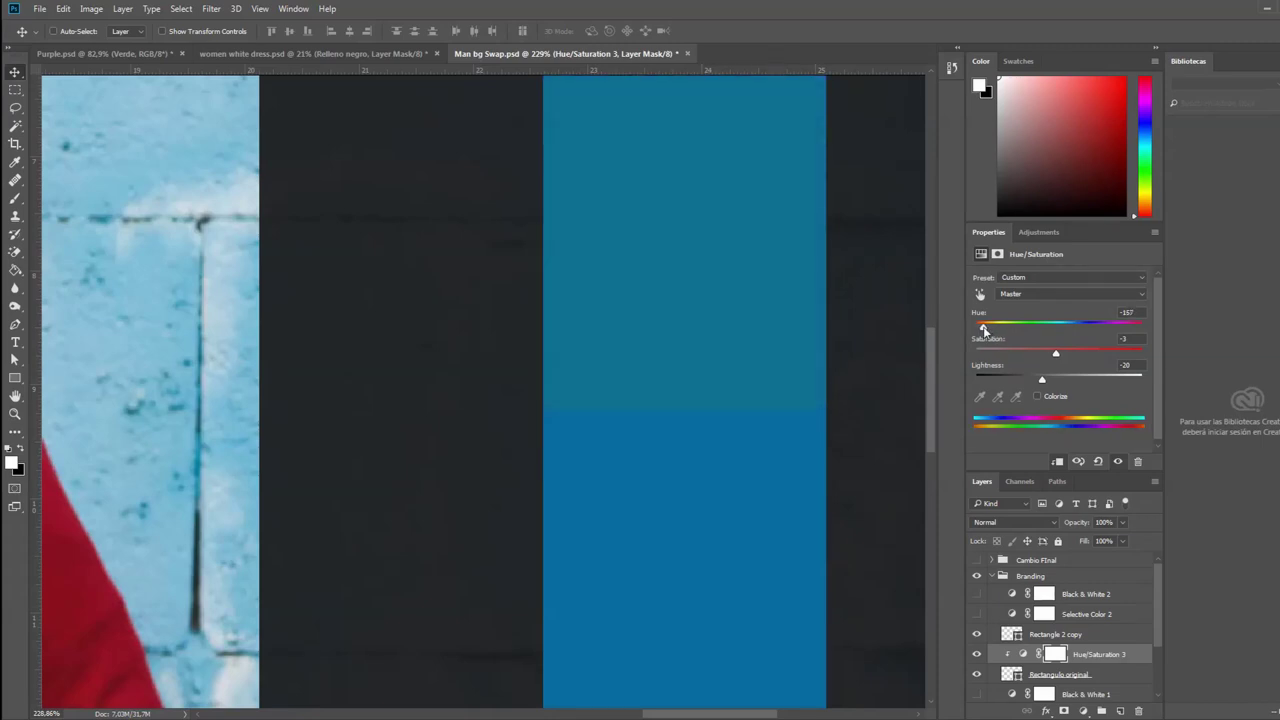
scroll(770, 395, up, 2)
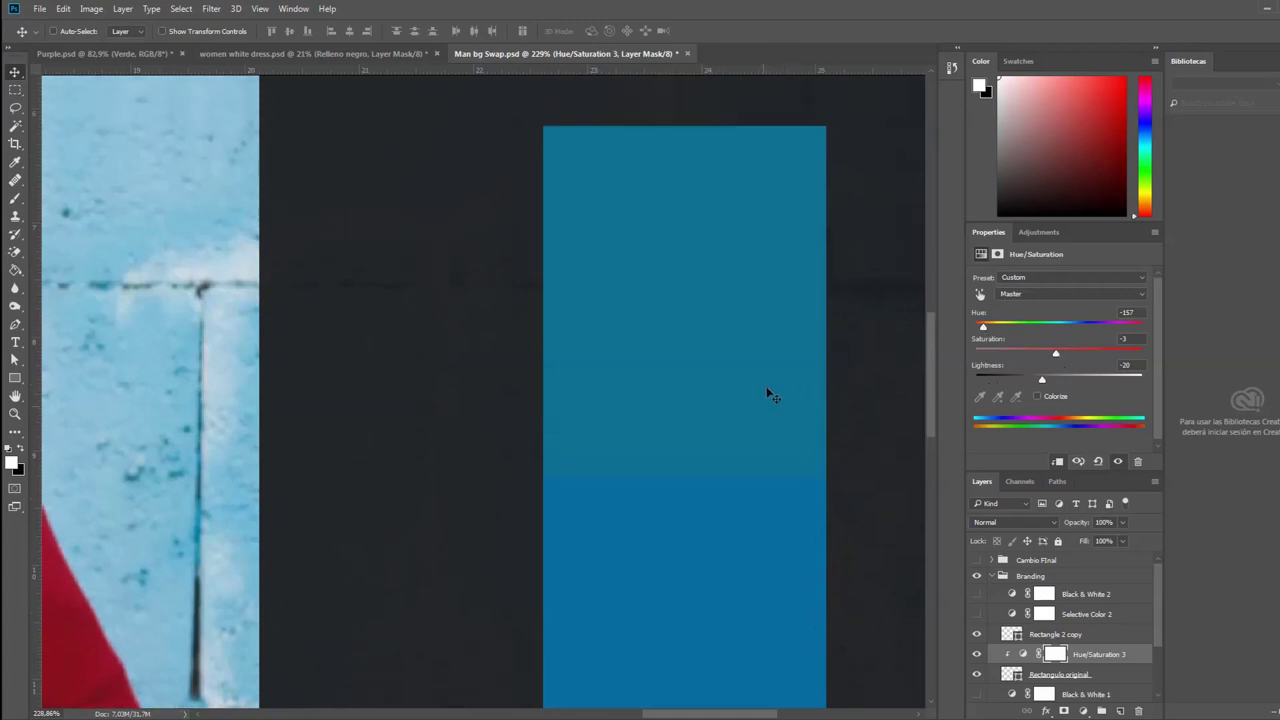
scroll(770, 395, up, 2)
scroll(771, 391, down, 1)
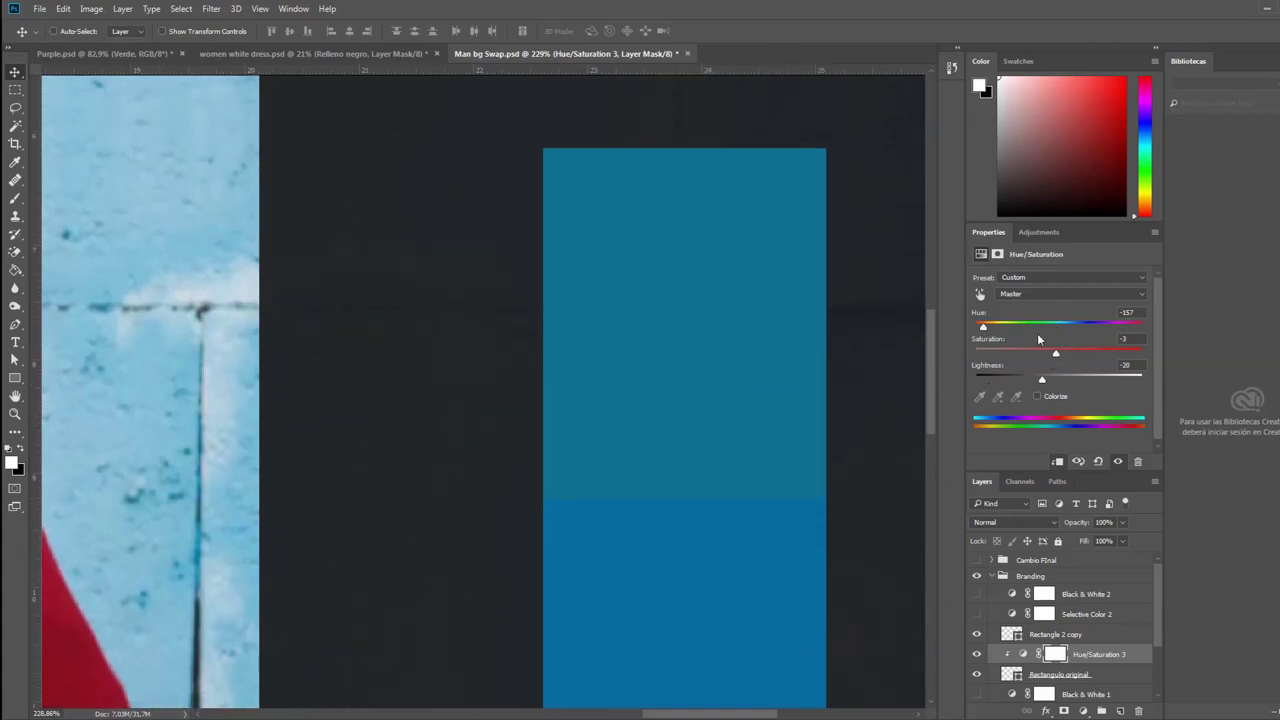
drag(984, 328, 985, 329)
Step: Toggle Selective Color 2, Cambio Final and Black & White 2 visibility to compare the rectangles
click(977, 614)
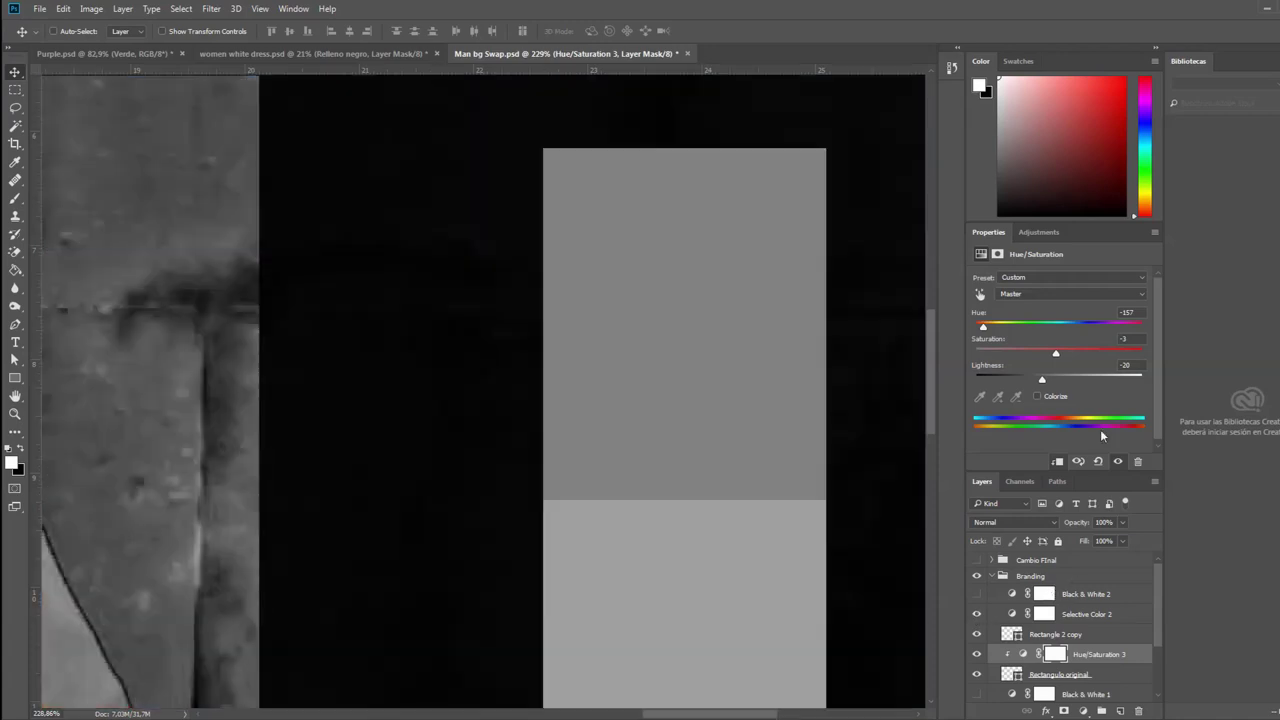
click(978, 560)
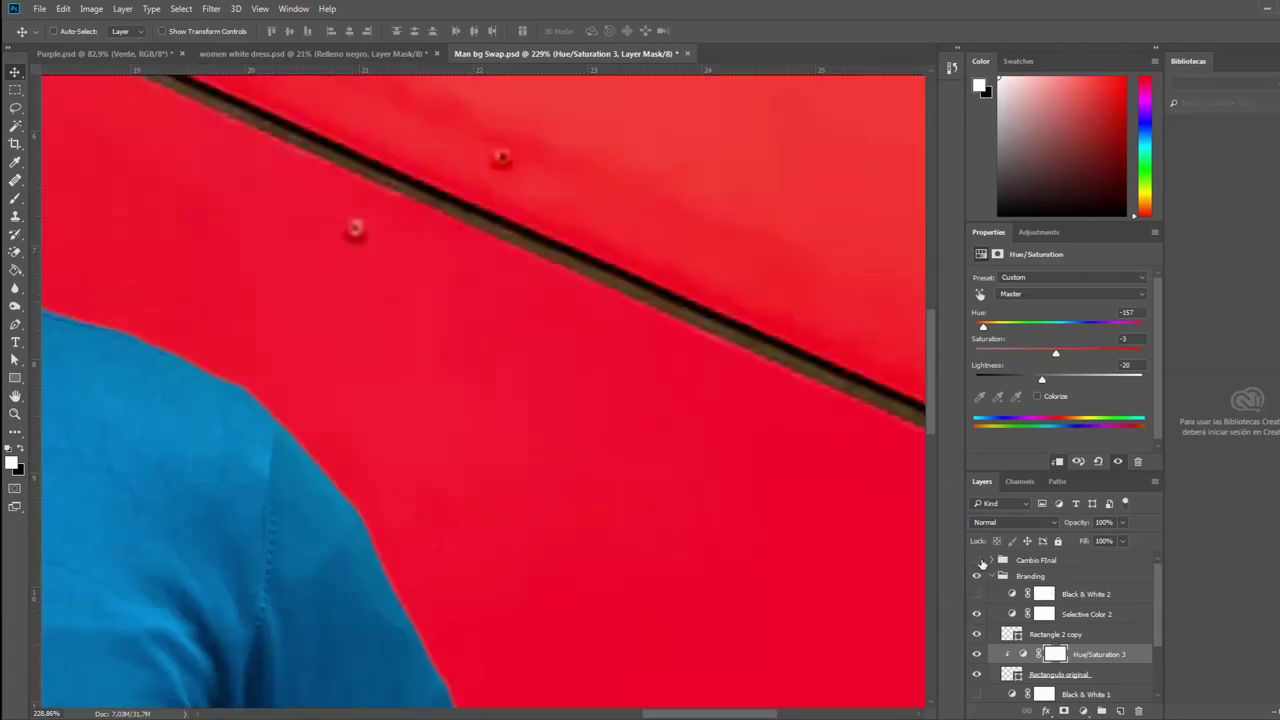
click(978, 560)
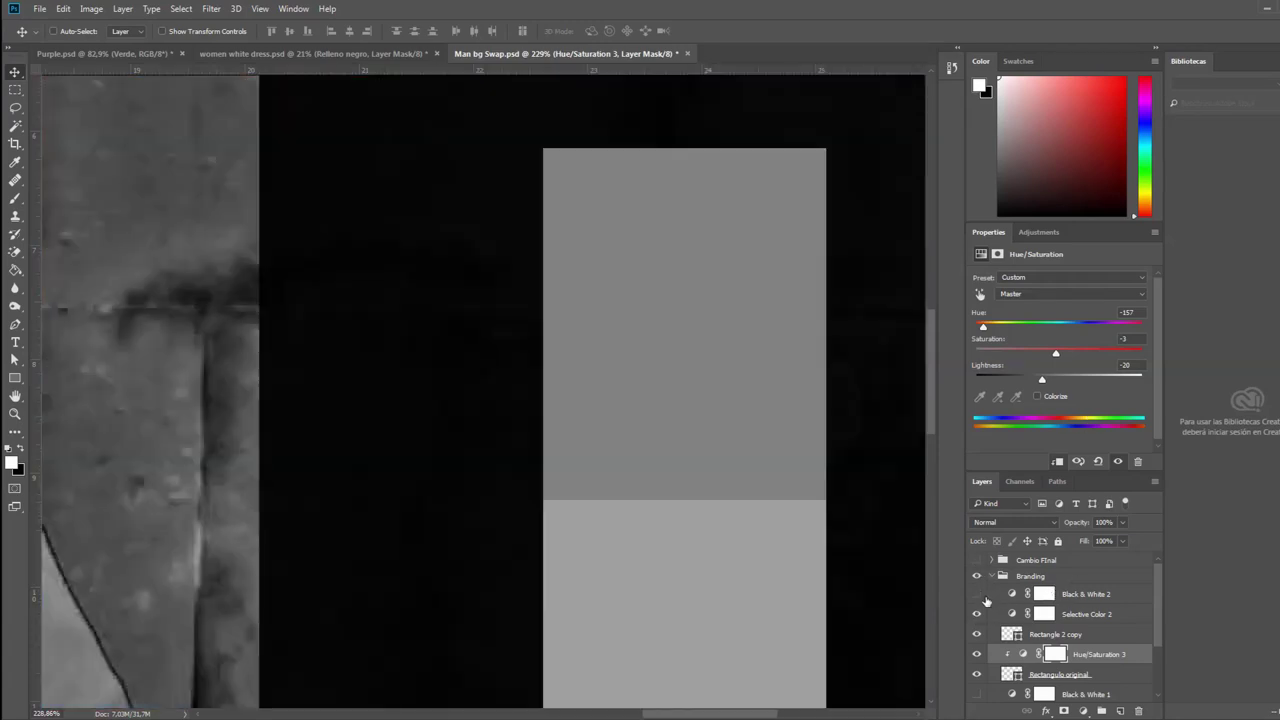
click(977, 594)
Step: Raise Hue/Saturation 3 saturation to +17 and lightness to -27, with Black & White 2 hidden
drag(1059, 356, 1074, 355)
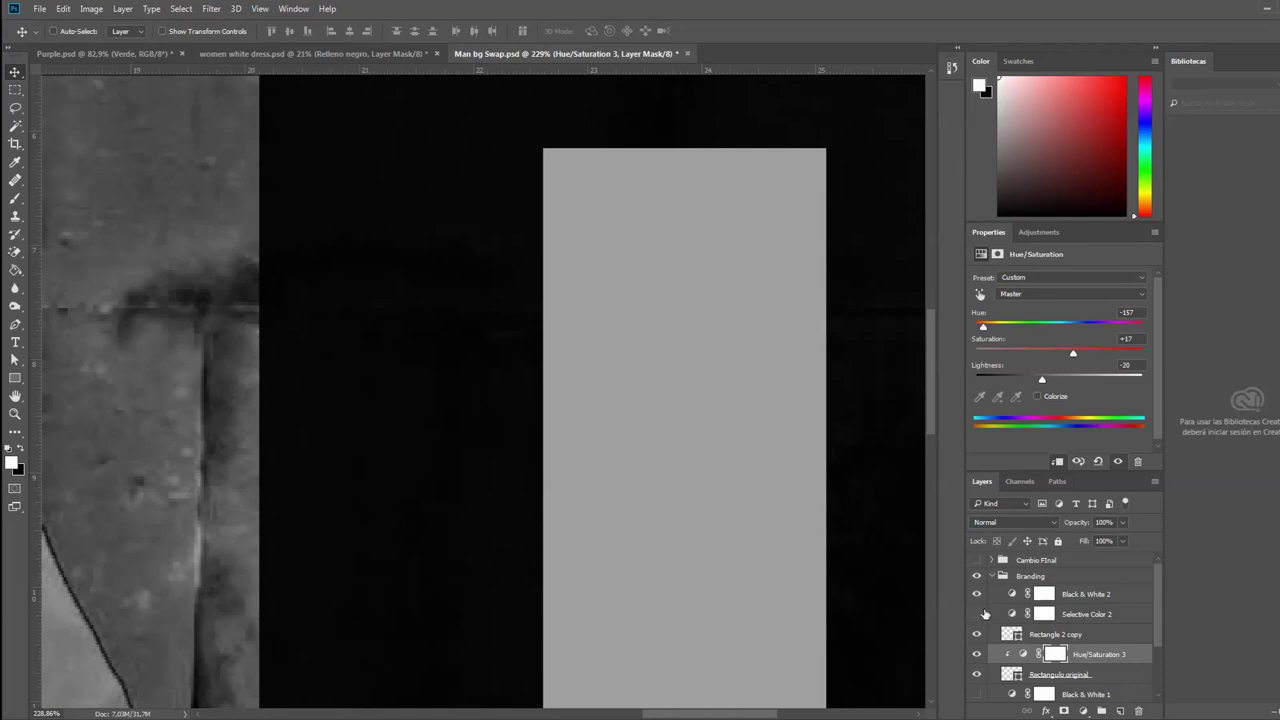
click(977, 614)
drag(1044, 383, 1039, 383)
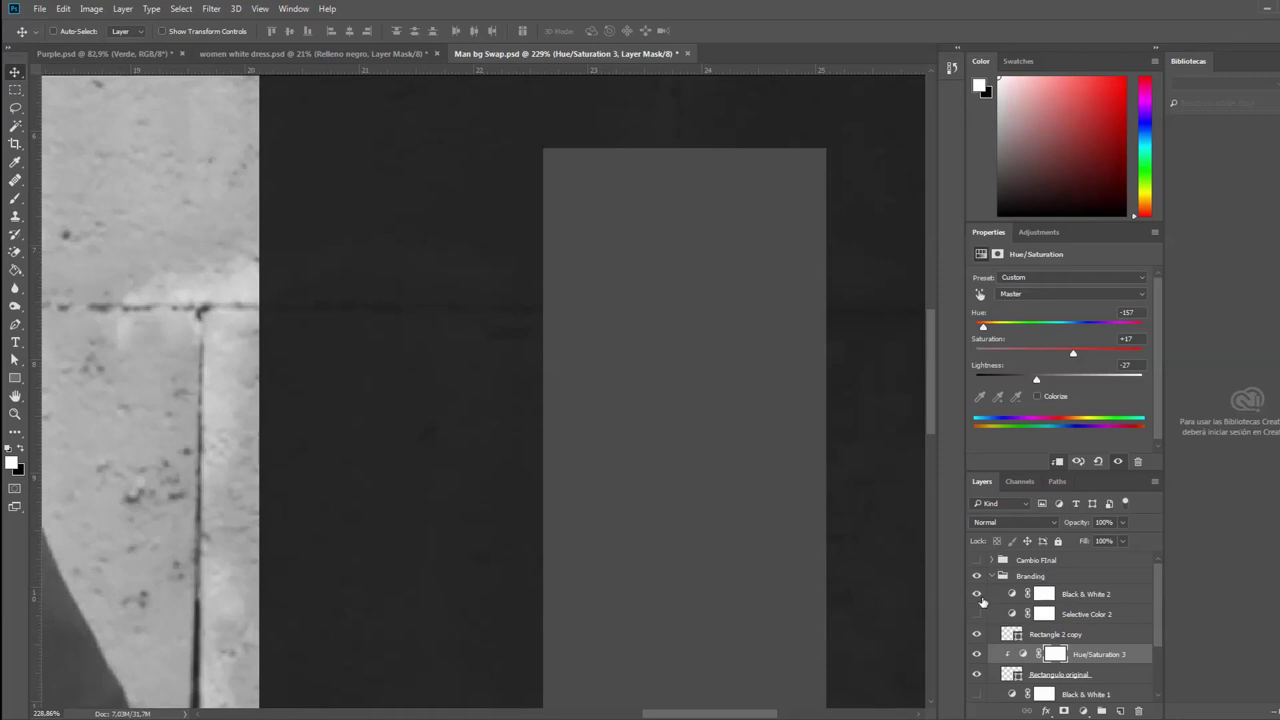
click(977, 594)
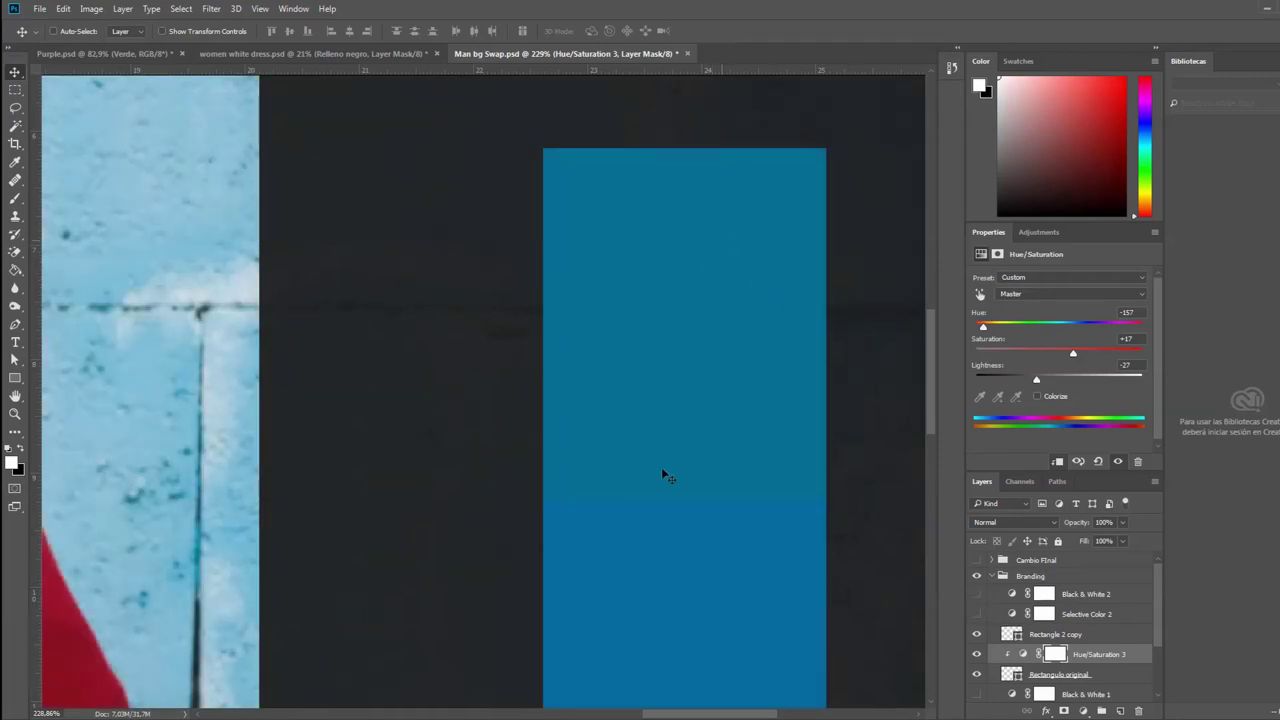
alt+scroll(730, 553, down, 3)
Step: Move Hue/Saturation 3 out of the Branding group to just above Man Background
alt+scroll(737, 554, down, 2)
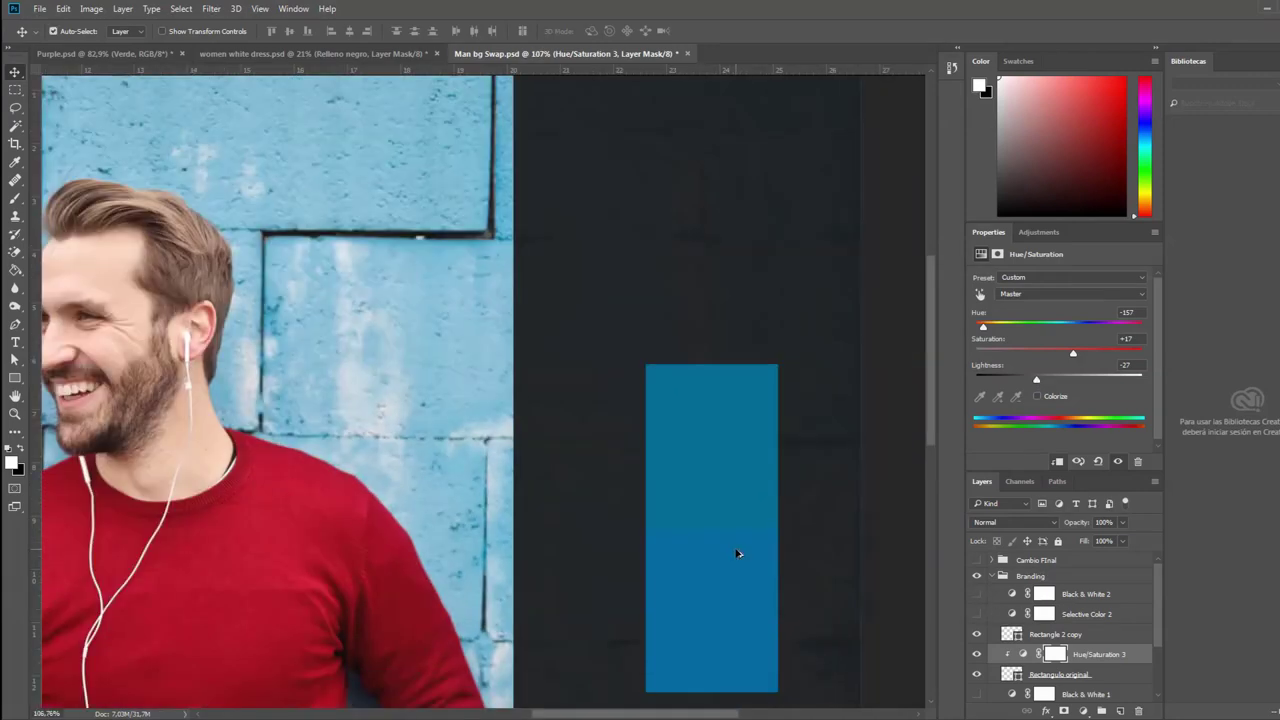
scroll(751, 451, down, 2)
alt+scroll(735, 362, down, 1)
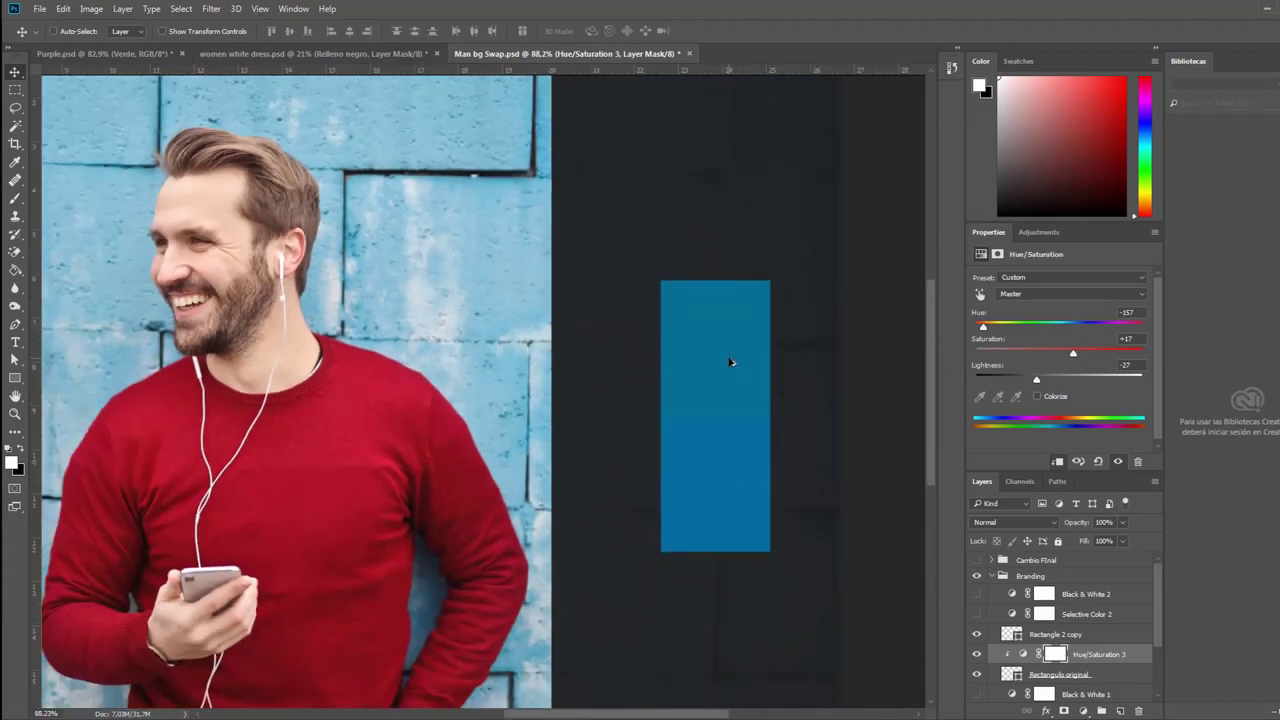
click(992, 577)
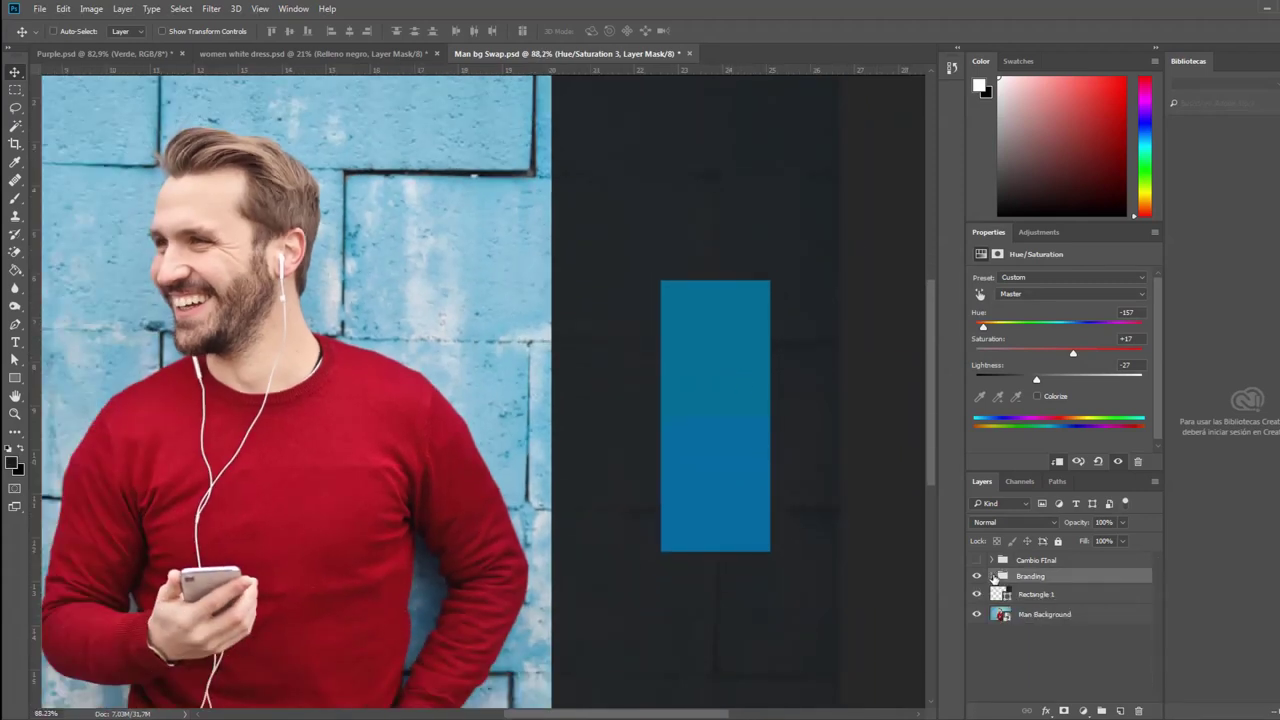
click(988, 577)
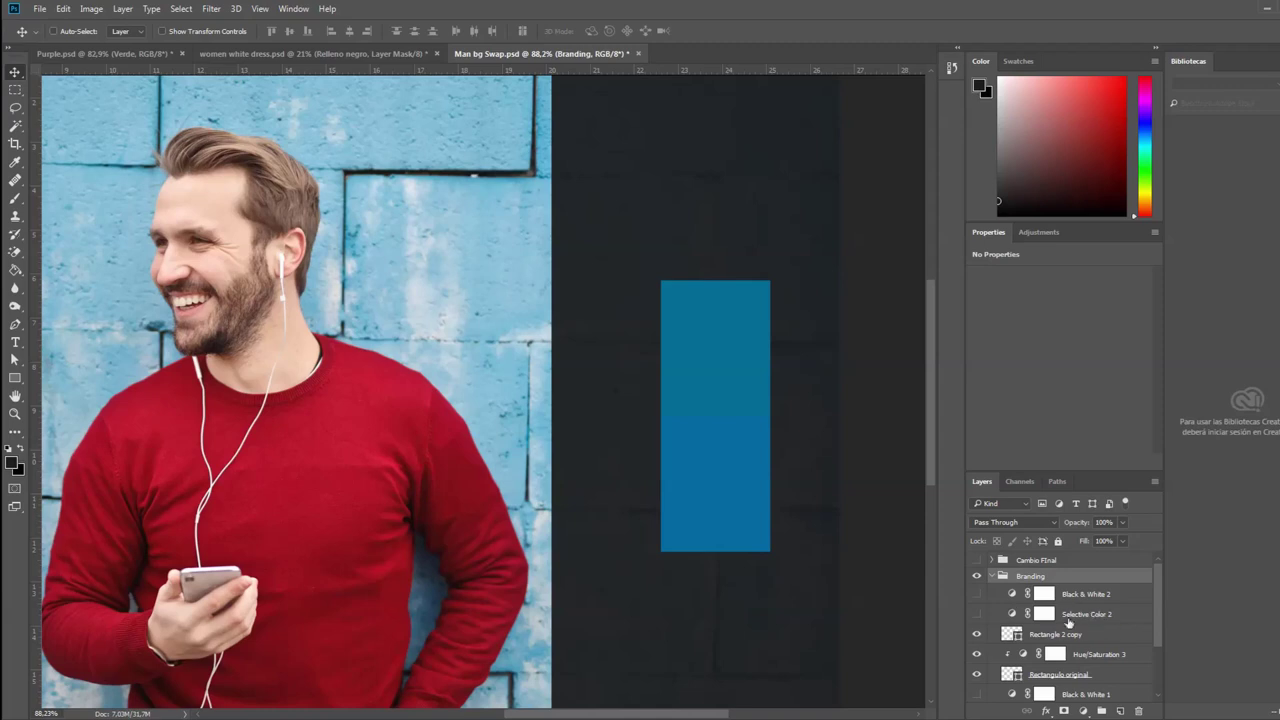
click(1138, 658)
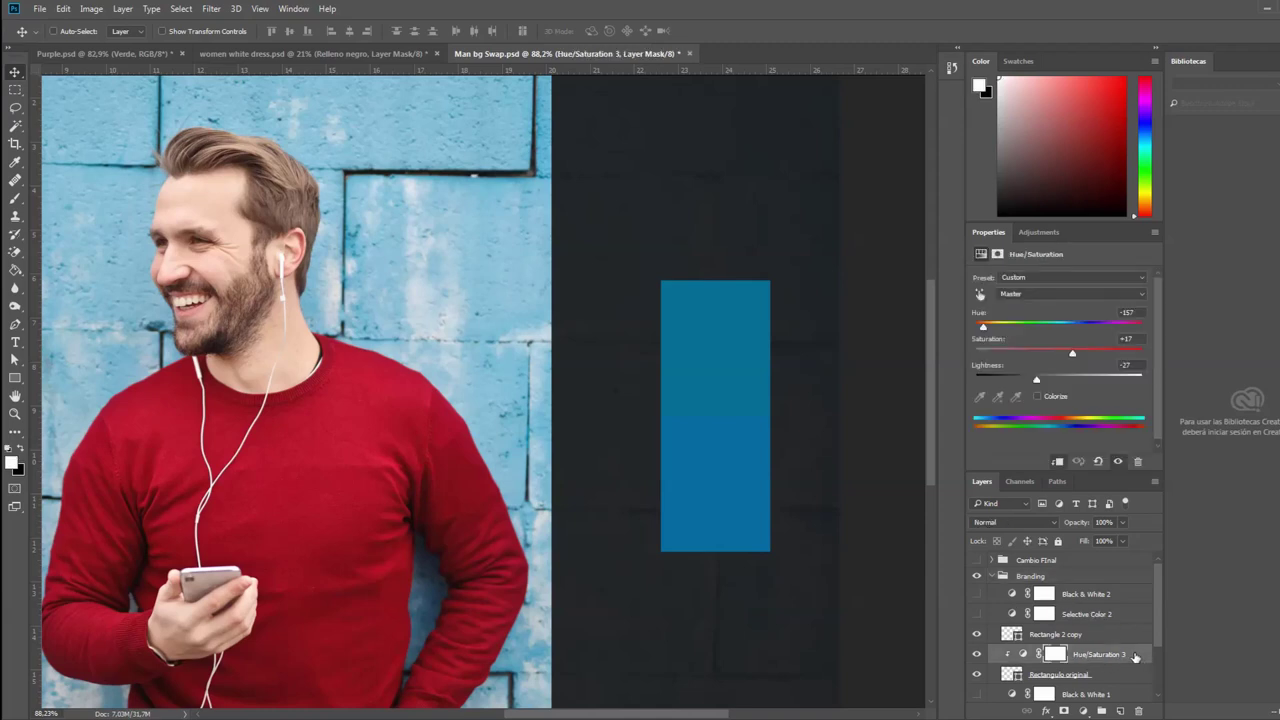
scroll(1136, 656, down, 2)
scroll(1140, 640, down, 2)
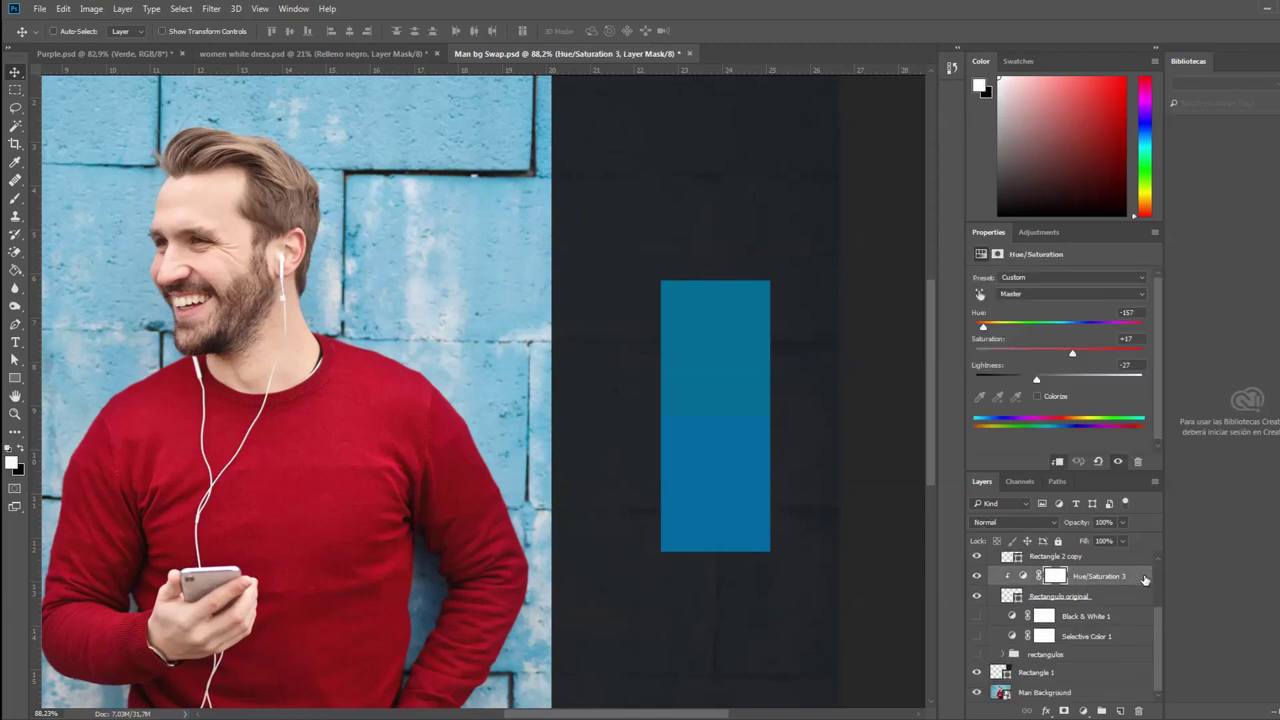
drag(1135, 579, 1137, 675)
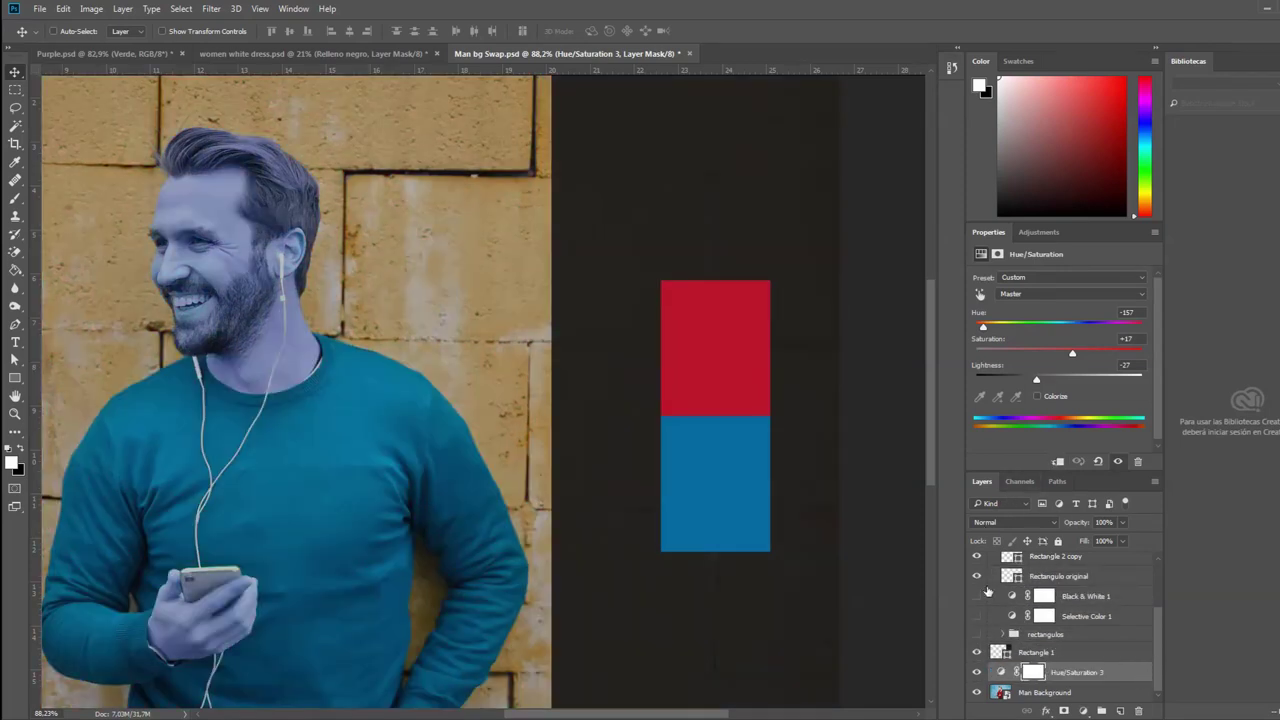
scroll(988, 591, up, 2)
scroll(1008, 606, up, 2)
Step: Hide the Branding group and Rectangle 1, then target the Hue/Saturation 3 layer mask
click(979, 577)
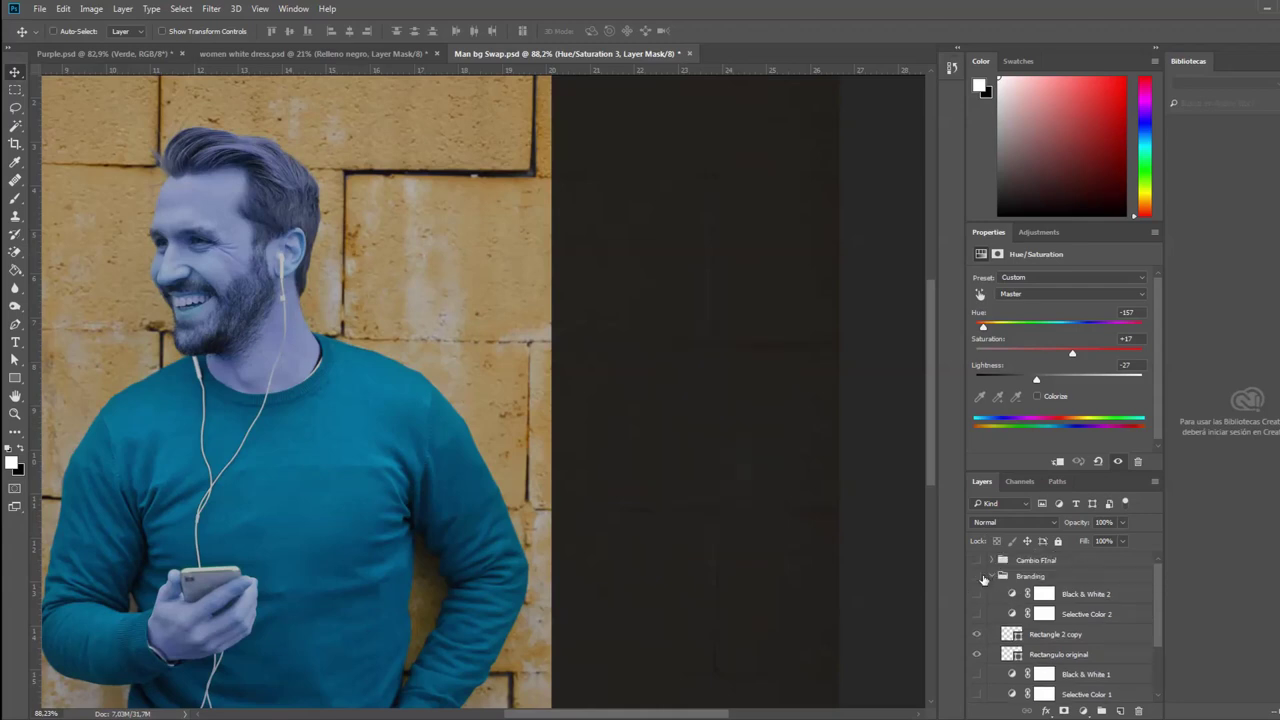
click(991, 577)
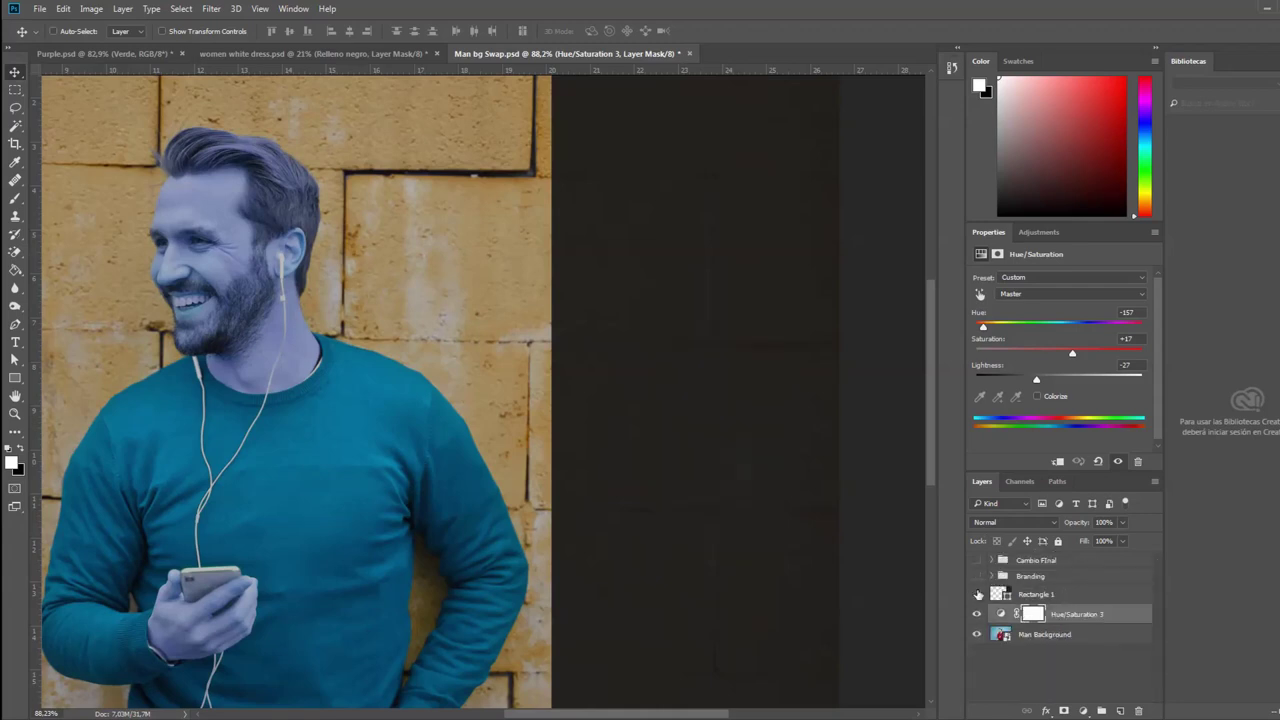
click(977, 594)
drag(419, 257, 659, 285)
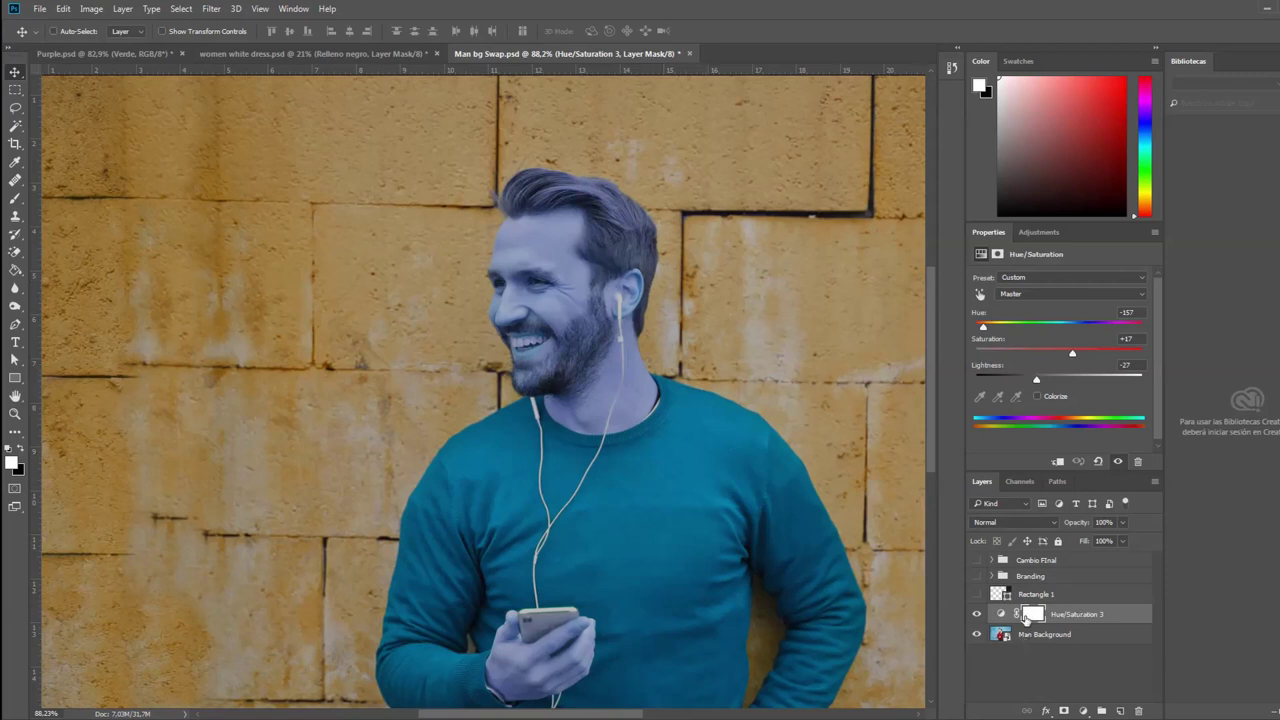
click(1024, 618)
Step: Paint black over the hair on the mask with a 192 px brush at 100% flow
key(b)
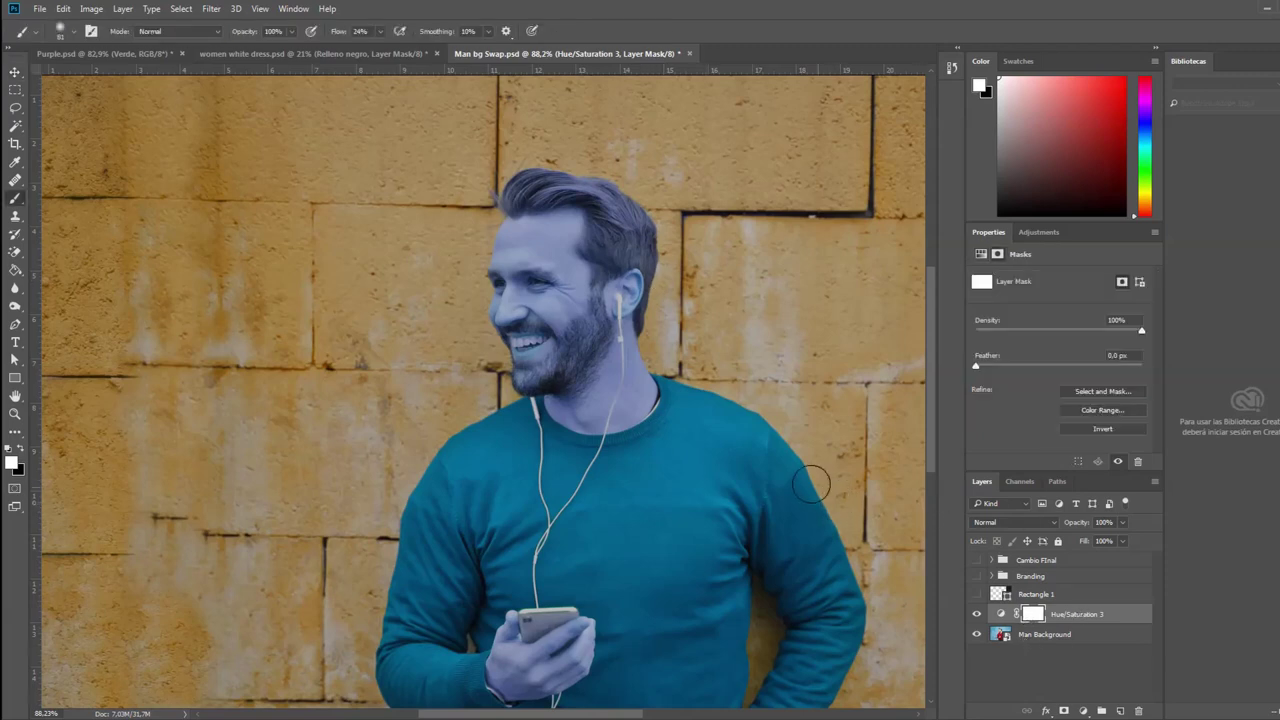
key(x)
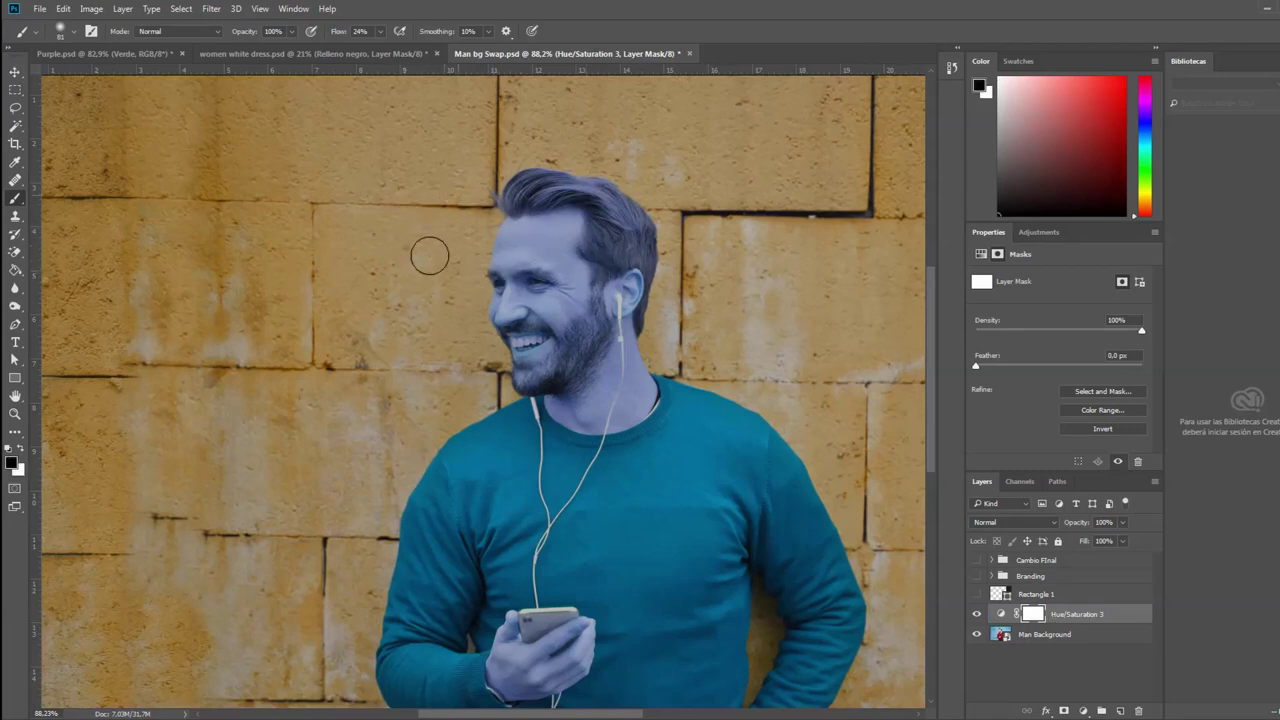
alt+right_click(403, 251)
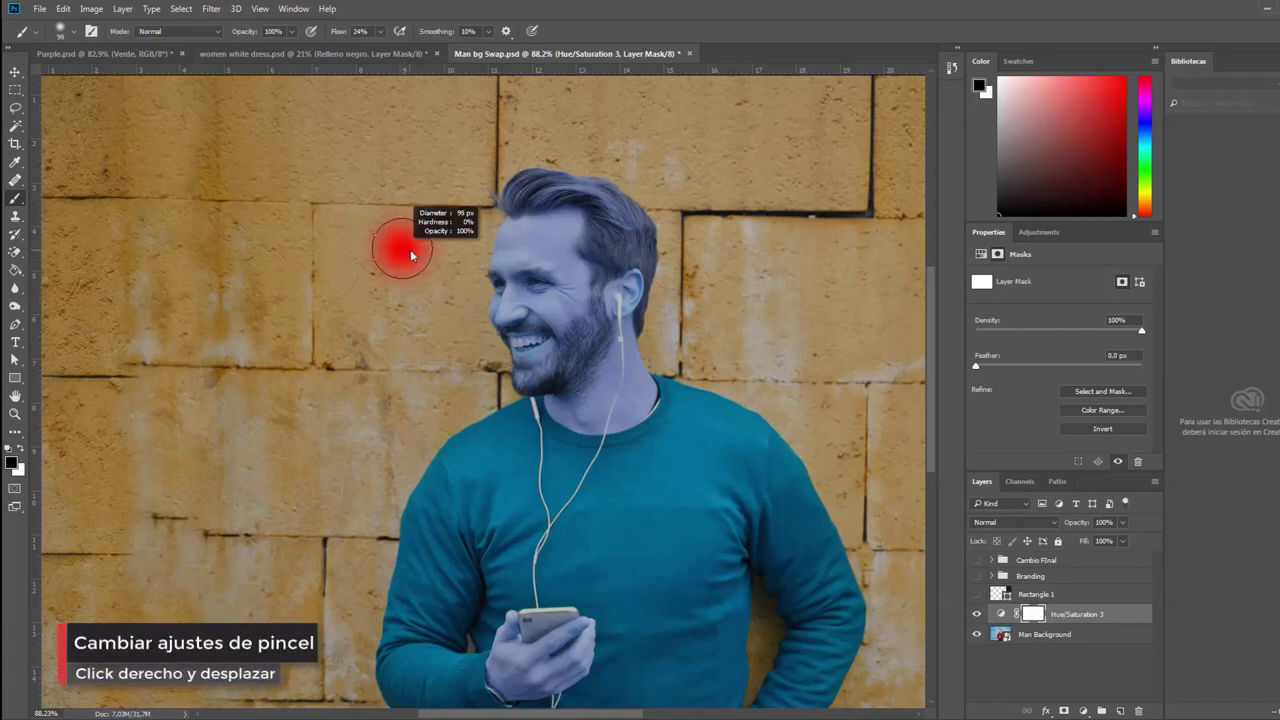
mouse_move(408, 255)
mouse_down()
mouse_move(438, 259)
mouse_move(440, 277)
mouse_up()
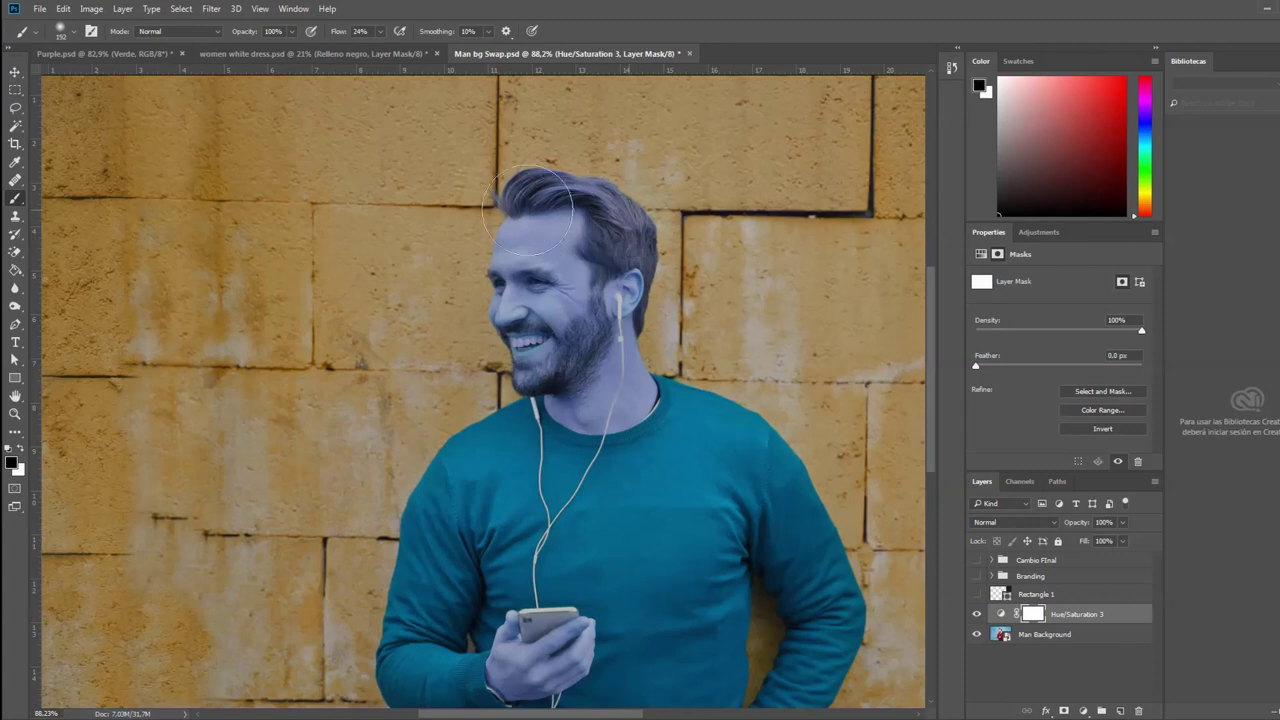
drag(600, 215, 610, 213)
click(380, 31)
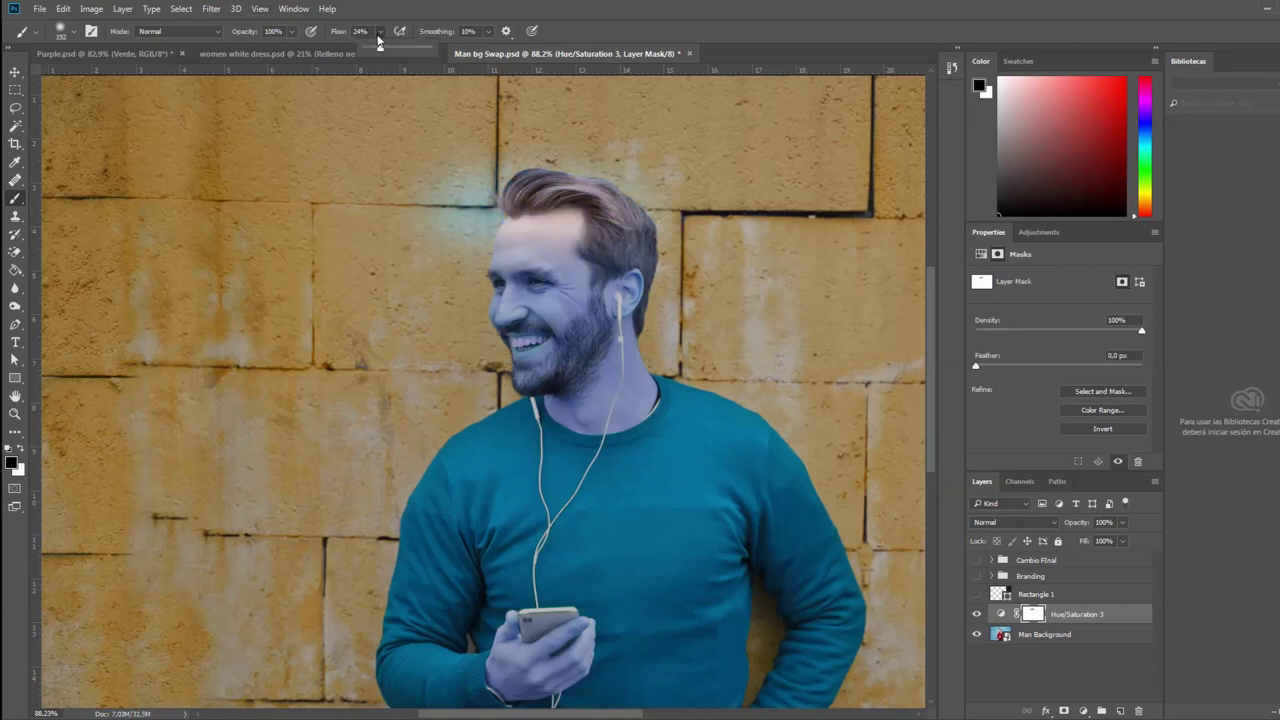
drag(379, 47, 385, 47)
key(shift+0)
mouse_move(545, 176)
mouse_down()
mouse_move(435, 276)
mouse_move(530, 330)
mouse_up()
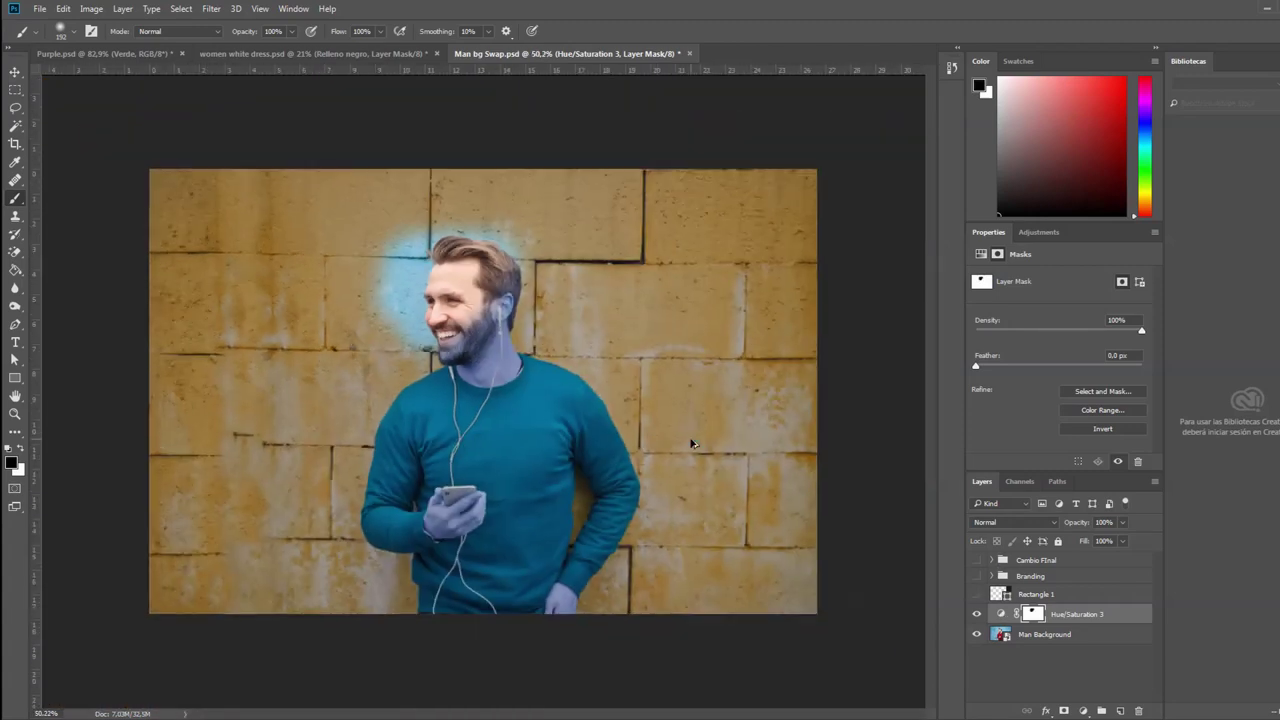
Step: Paint black over the left wall on the Hue/Saturation 3 mask
scroll(480, 400, down, 3)
drag(300, 250, 270, 330)
mouse_move(137, 692)
mouse_down()
mouse_move(312, 413)
mouse_move(250, 606)
mouse_up()
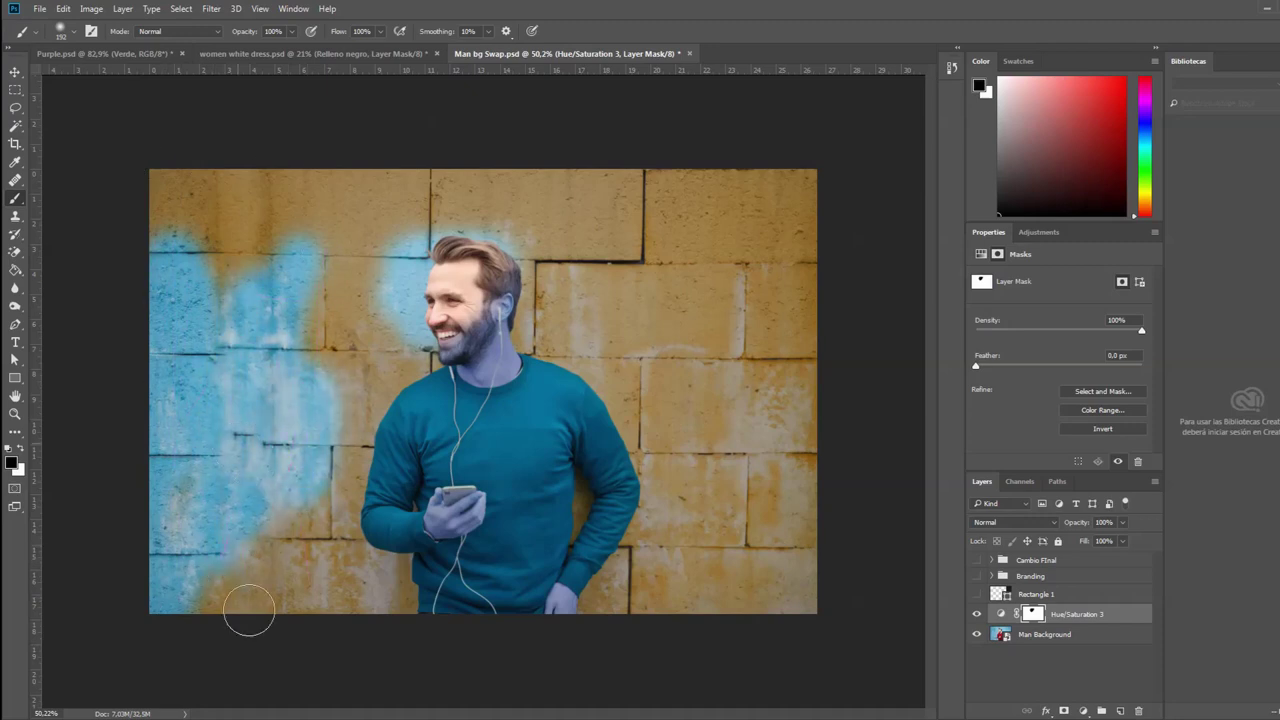
Step: Show the Cambio Final group, re-enable Hue/Saturation 3 and select its mask
click(977, 614)
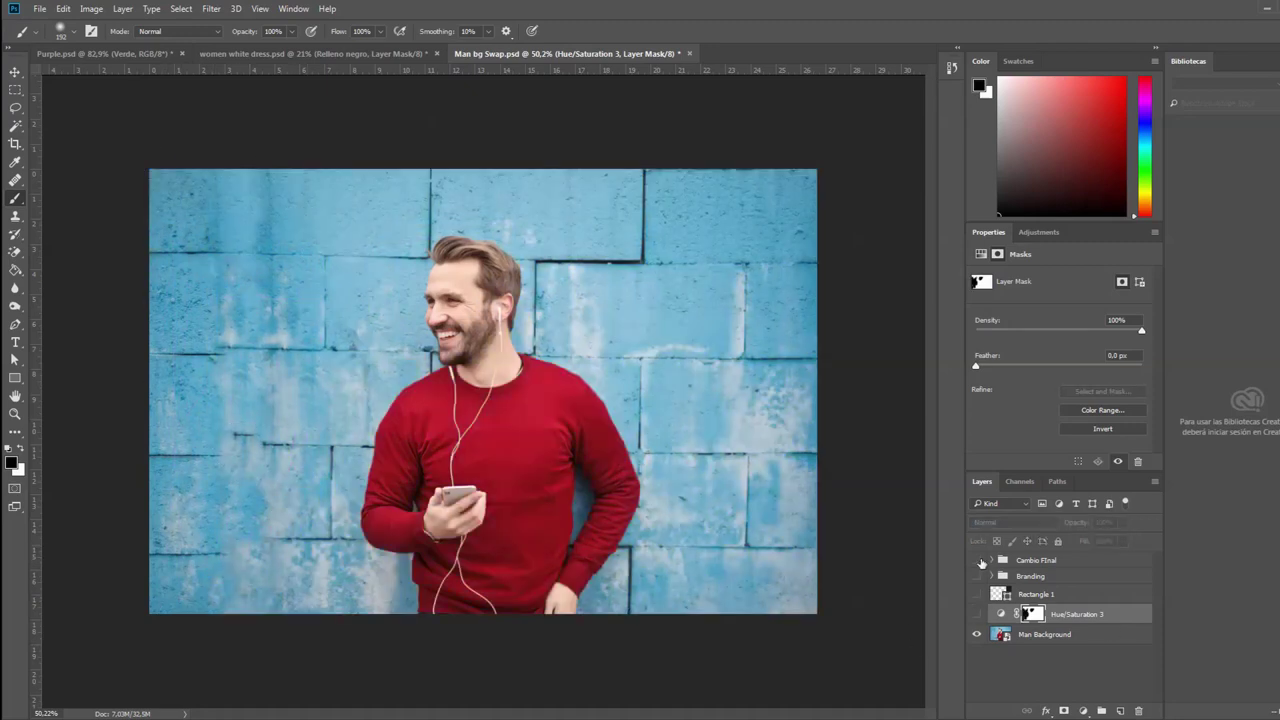
click(977, 561)
click(993, 562)
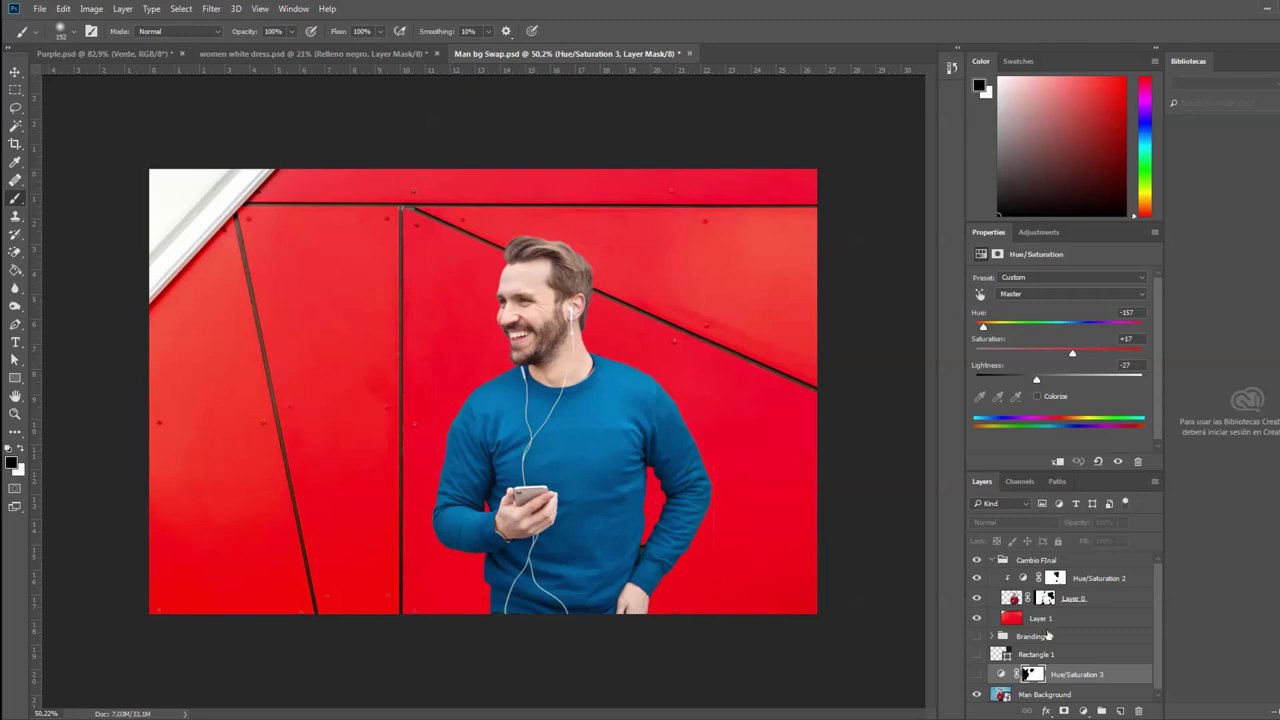
scroll(1047, 636, down, 1)
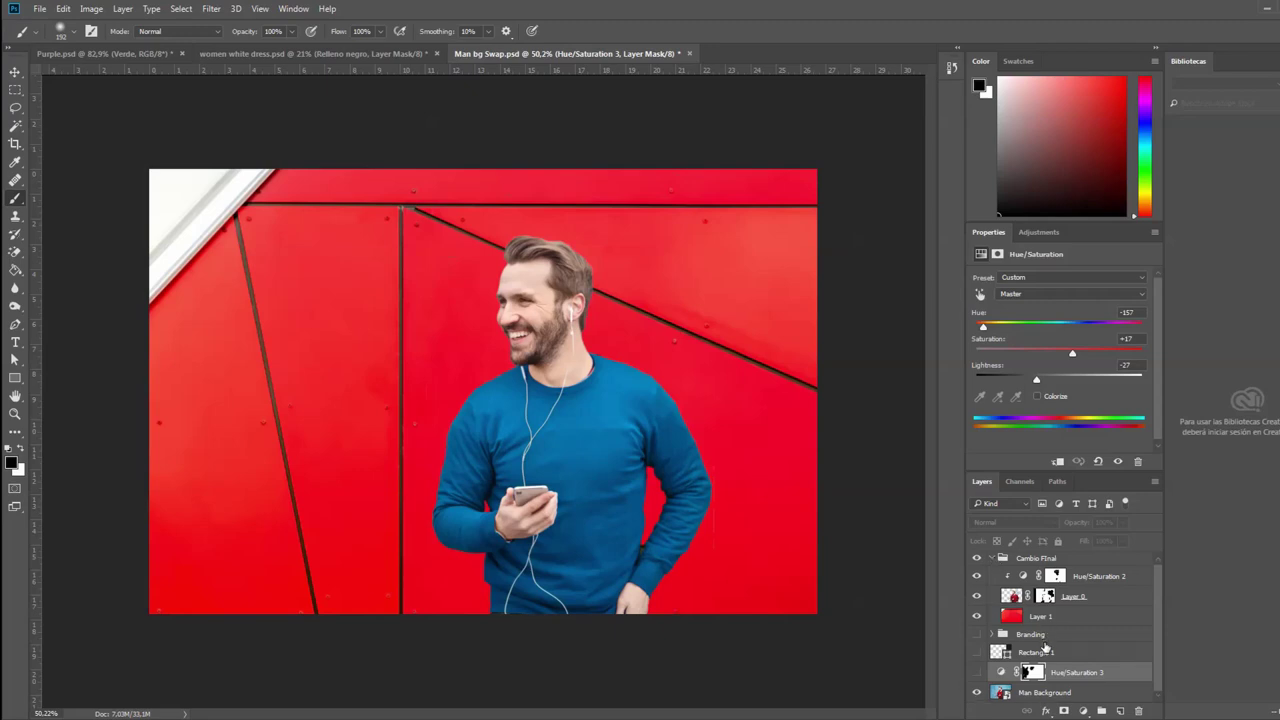
click(995, 560)
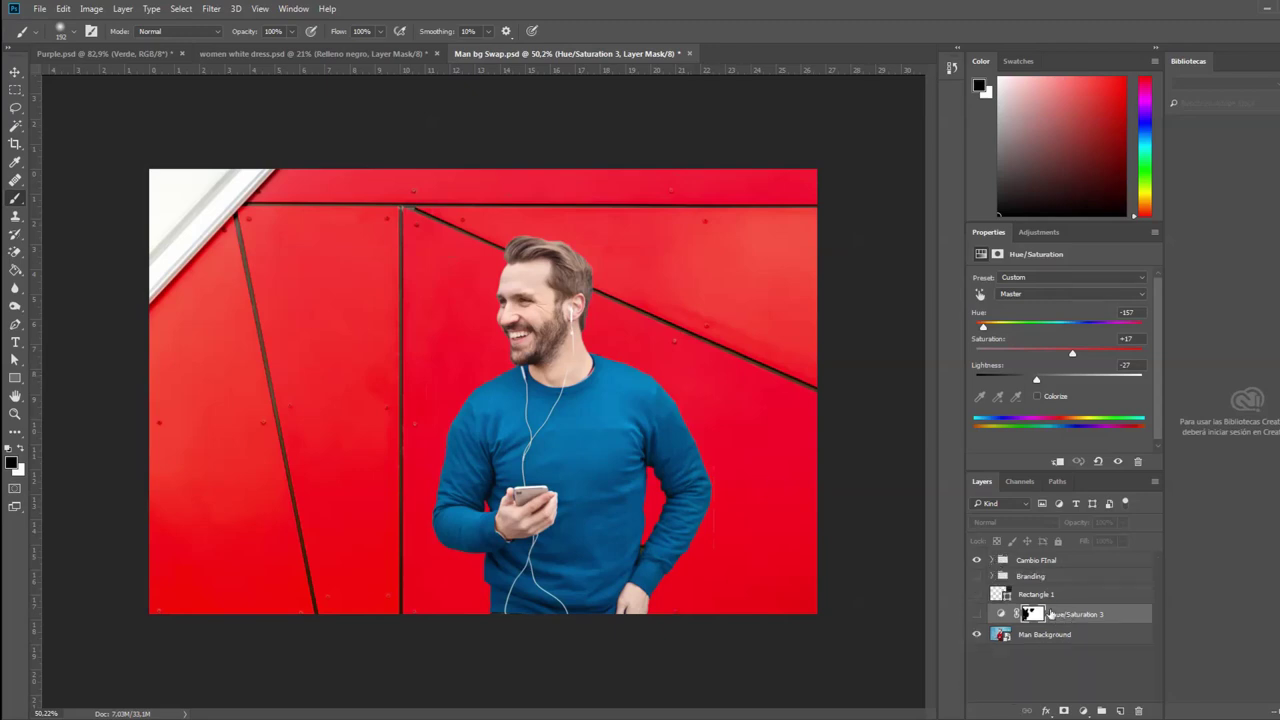
click(977, 614)
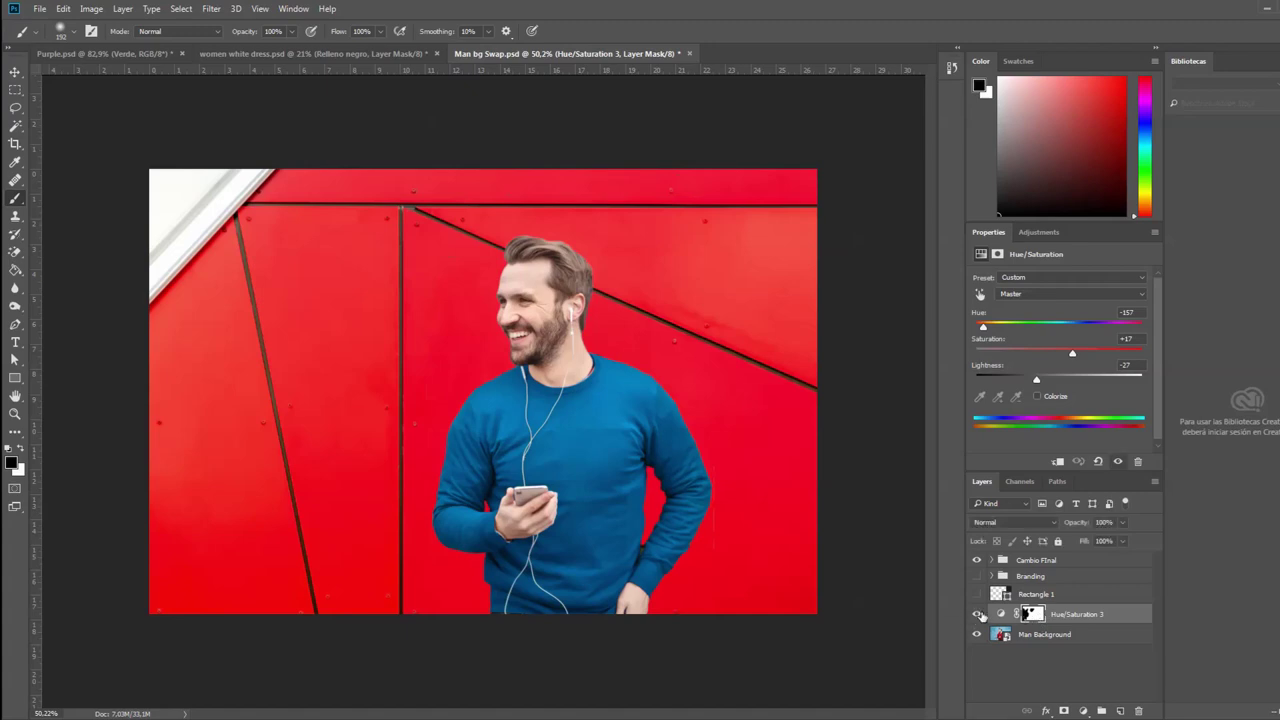
click(1032, 614)
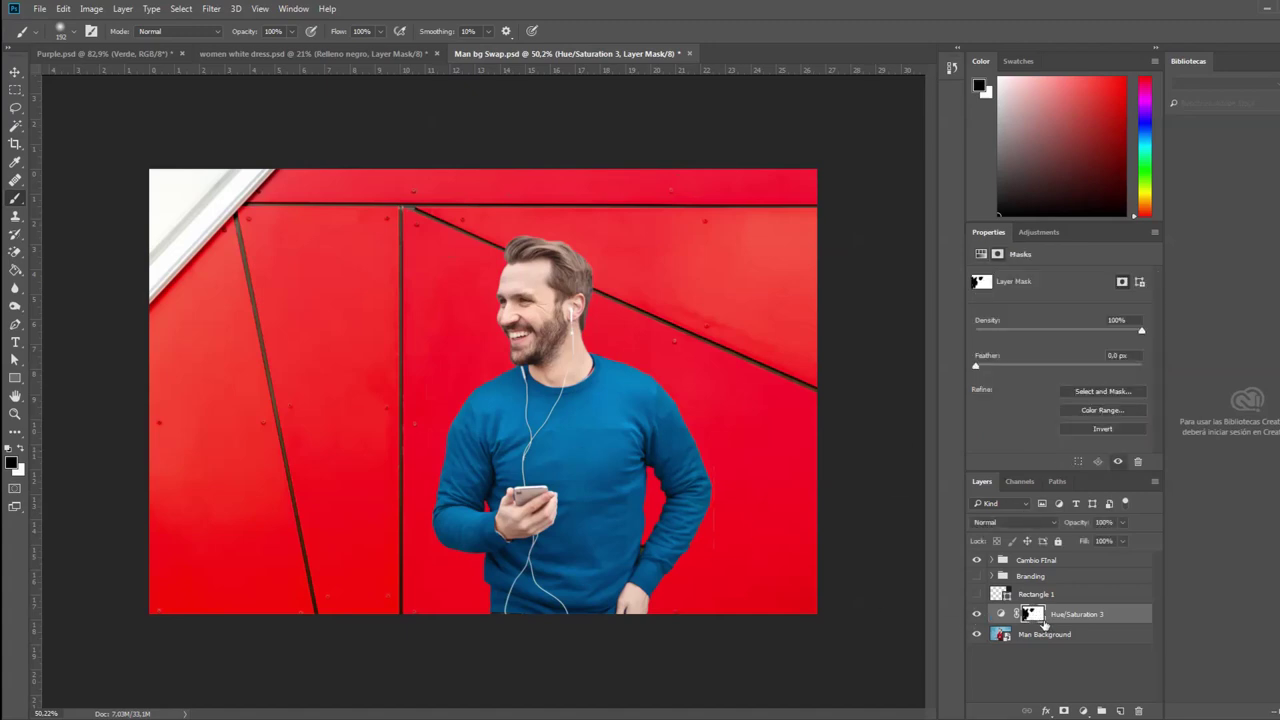
Step: Hide Cambio Final and Magic Wand-select the whole red sweater on Man Background
click(1003, 636)
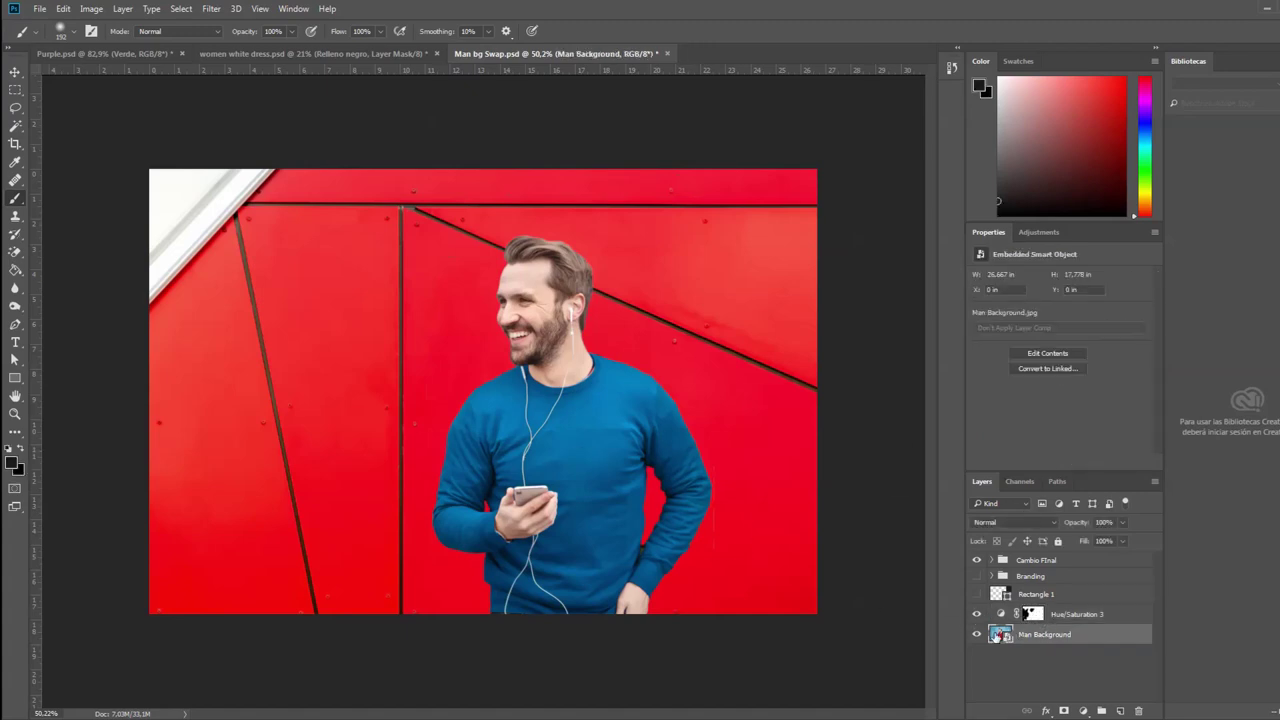
scroll(603, 505, up, 5)
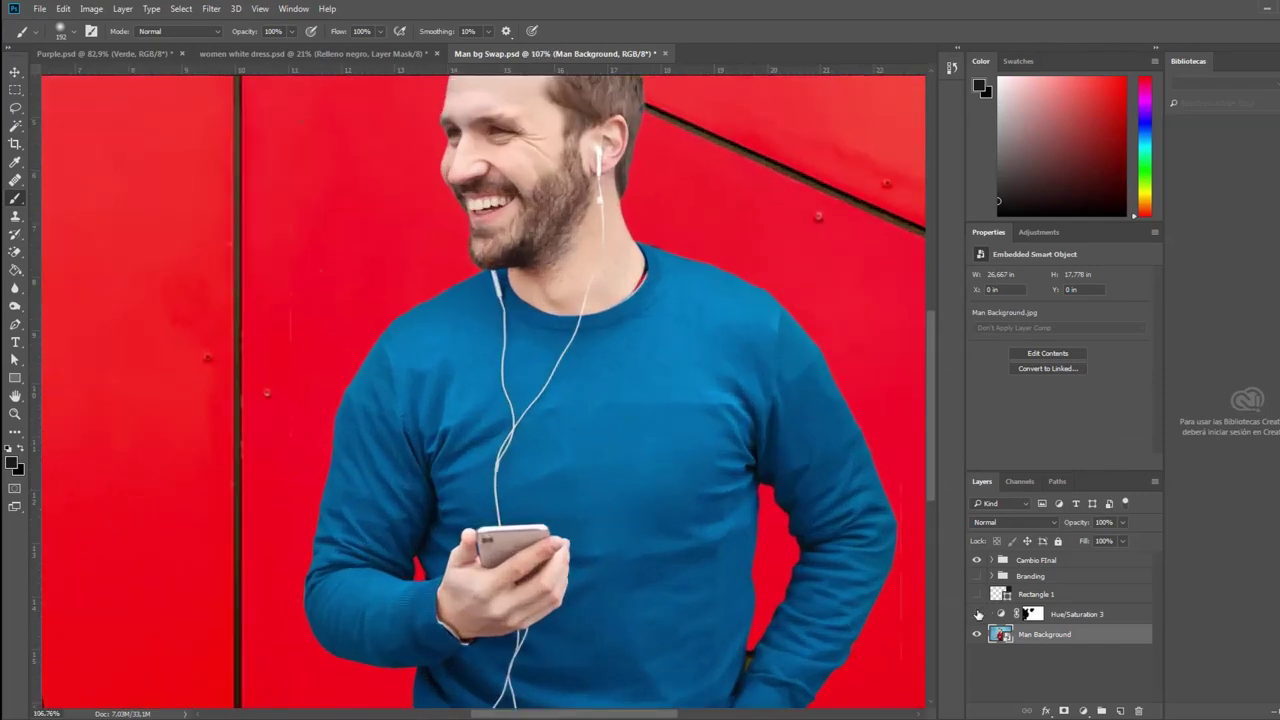
click(977, 560)
key(w)
click(505, 445)
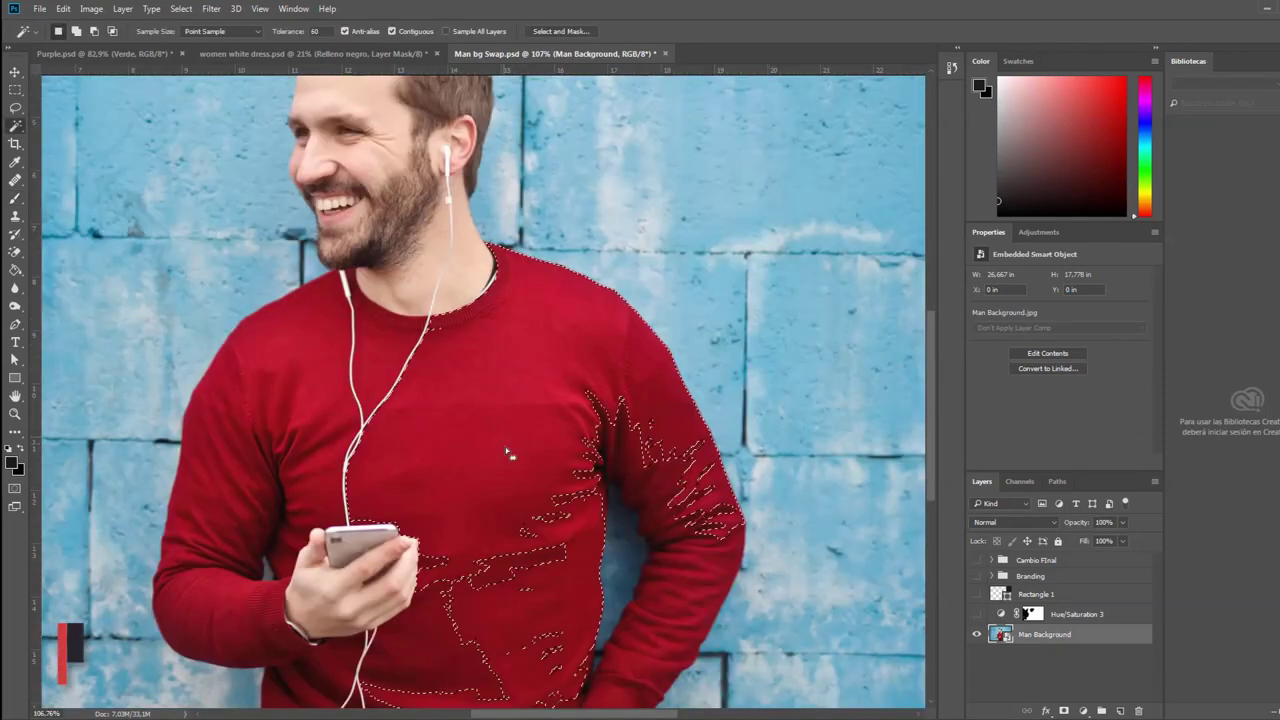
shift+click(243, 585)
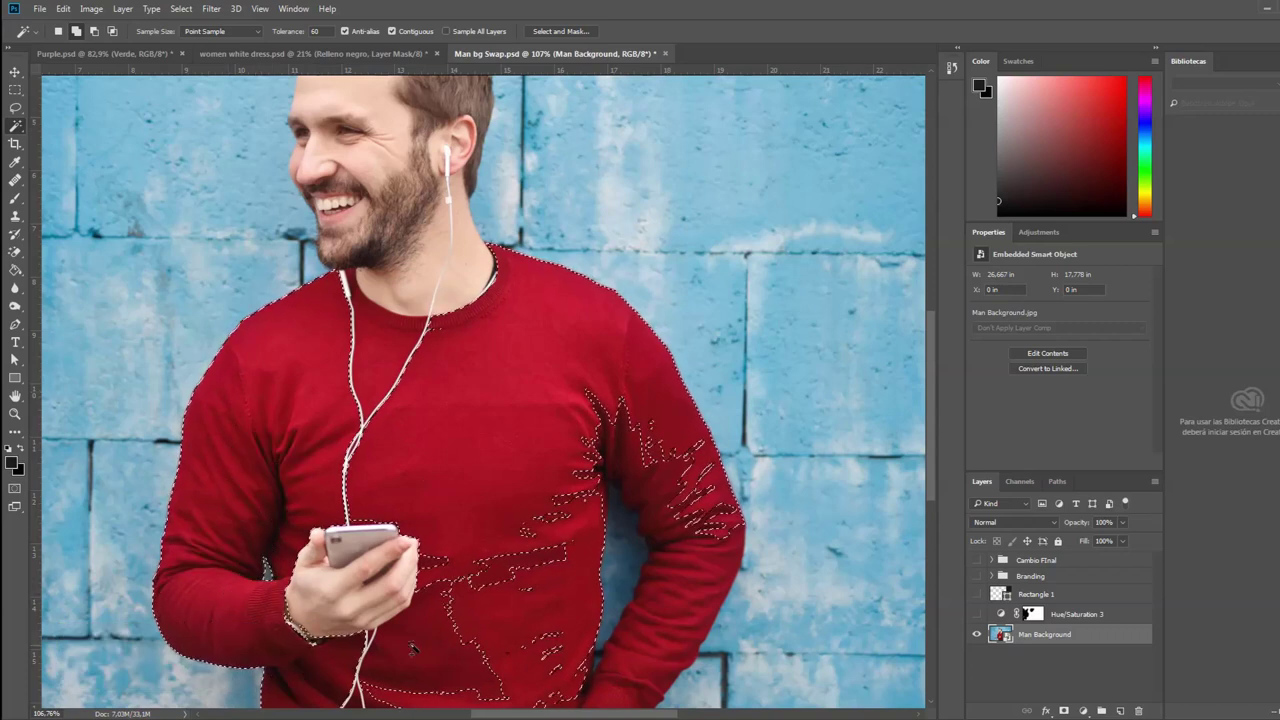
shift+click(421, 651)
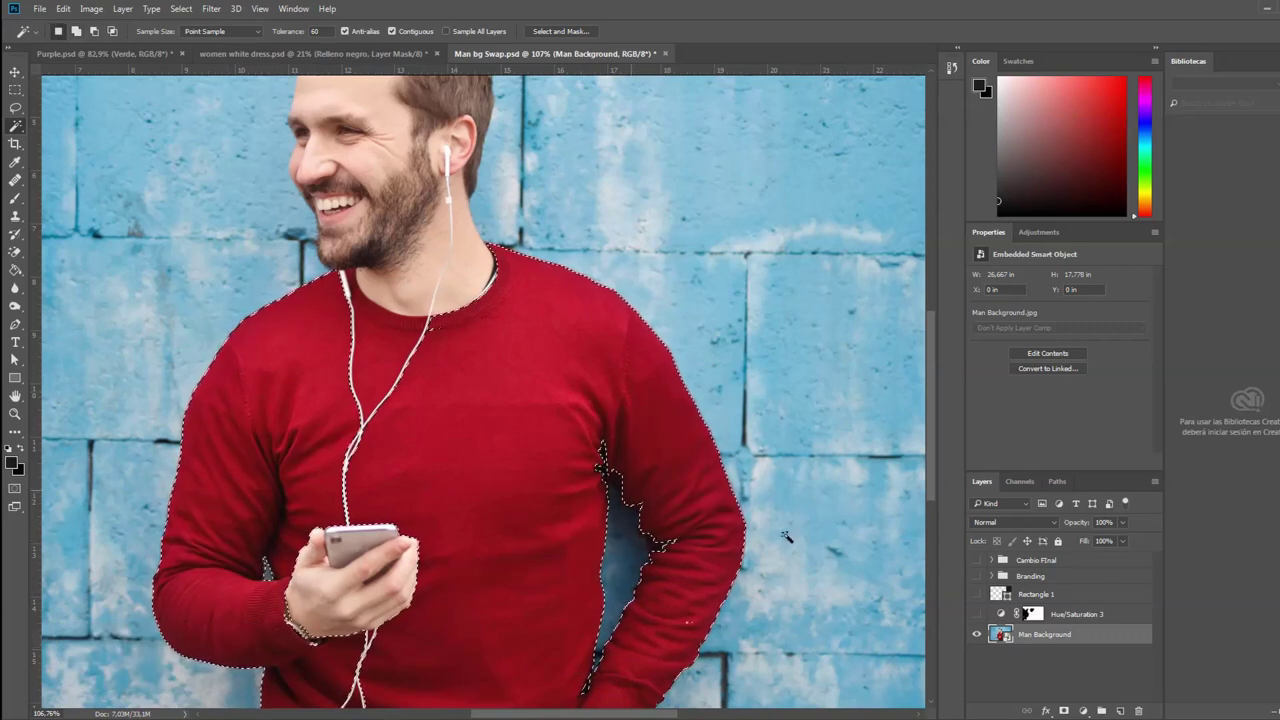
Step: Replace the Hue/Saturation 3 mask with one made from the sweater selection and show the layer
right_click(1032, 613)
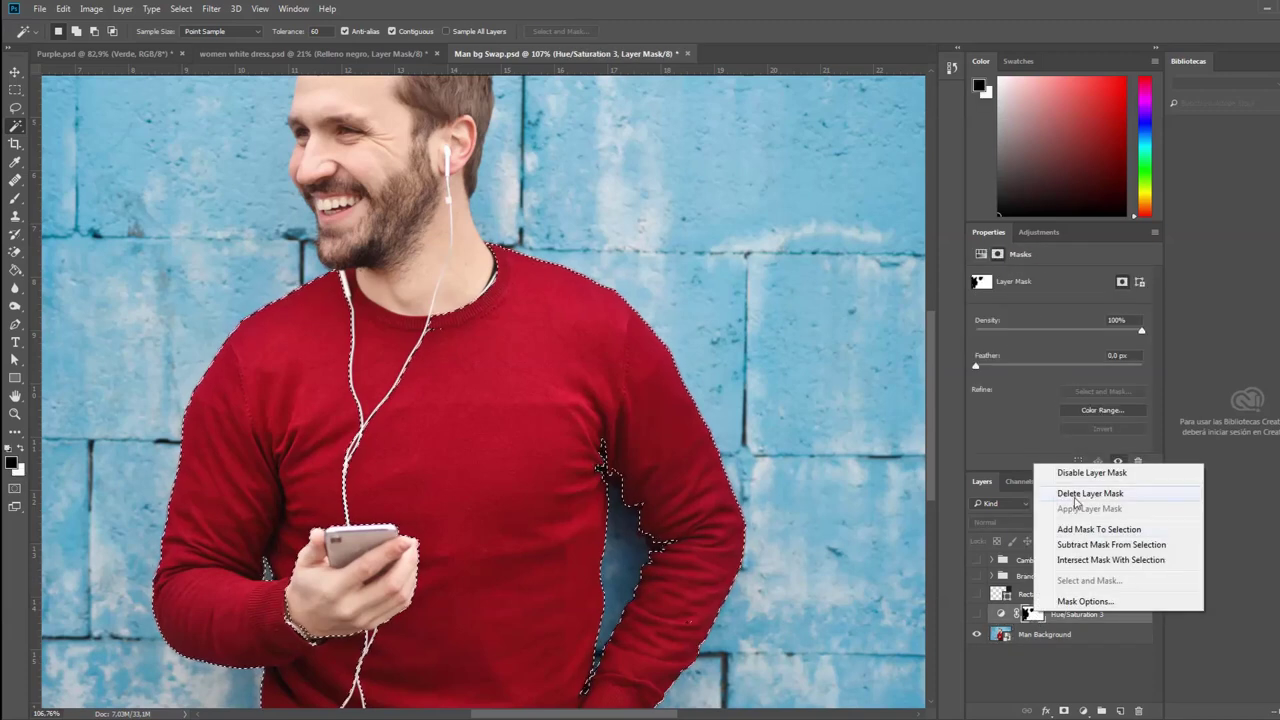
click(1077, 495)
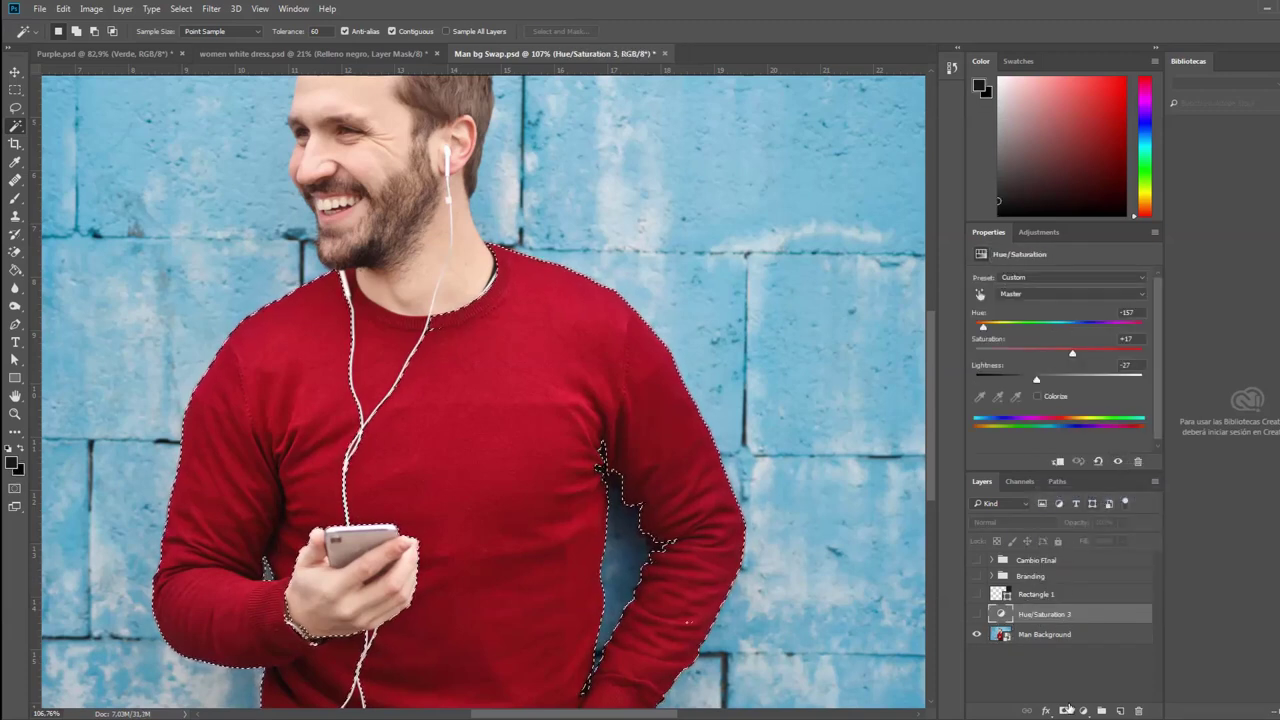
click(1064, 711)
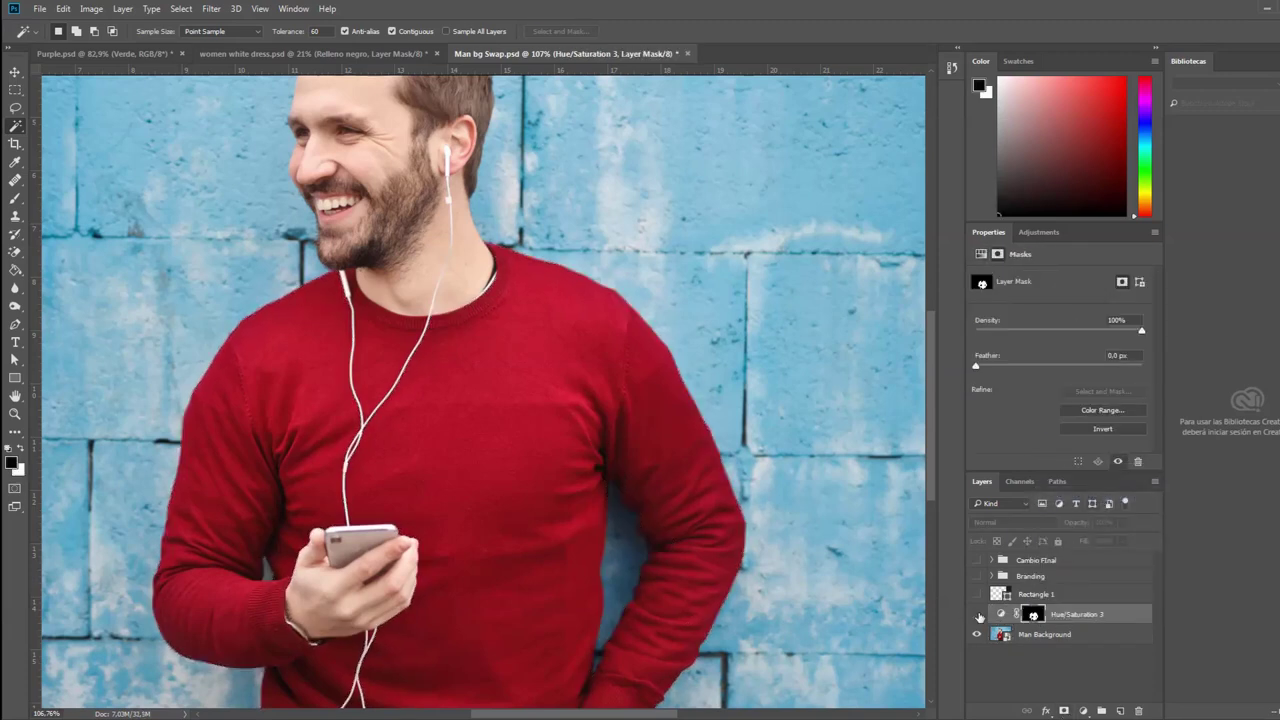
click(979, 616)
Step: Select the light-blue brick wall with the Magic Wand
scroll(466, 462, down, 2)
scroll(516, 601, down, 1)
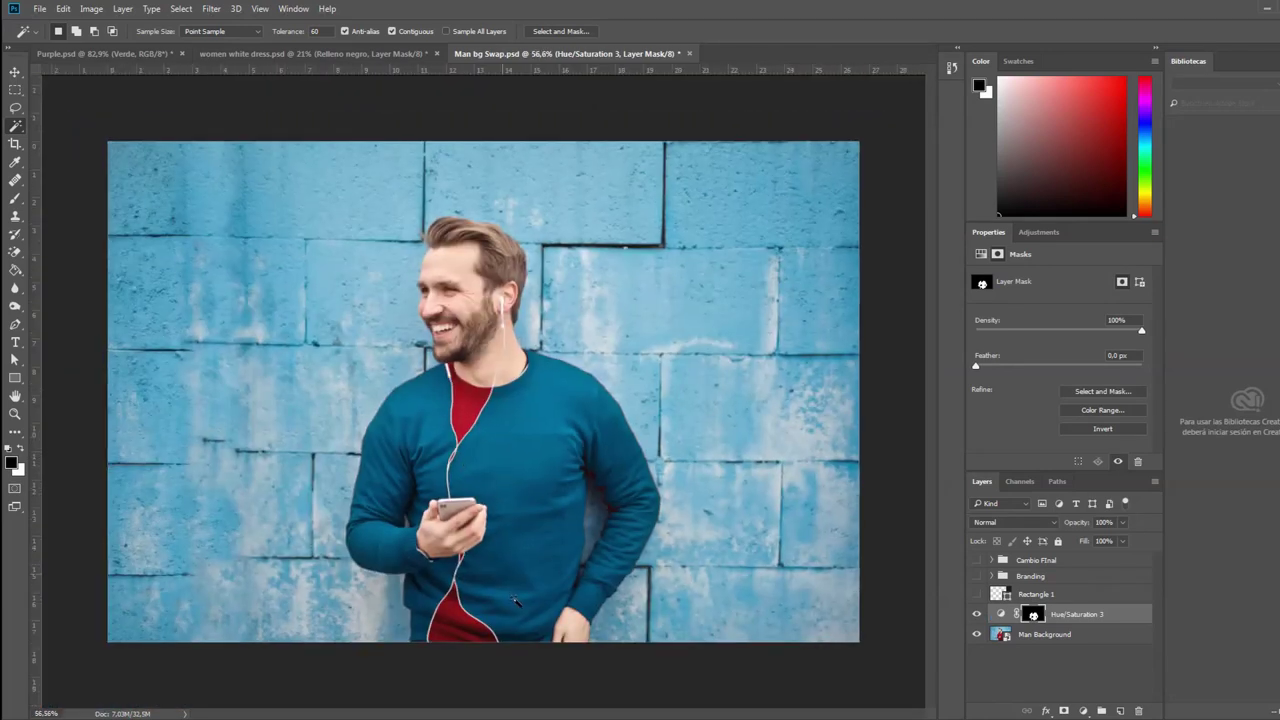
scroll(456, 661, up, 2)
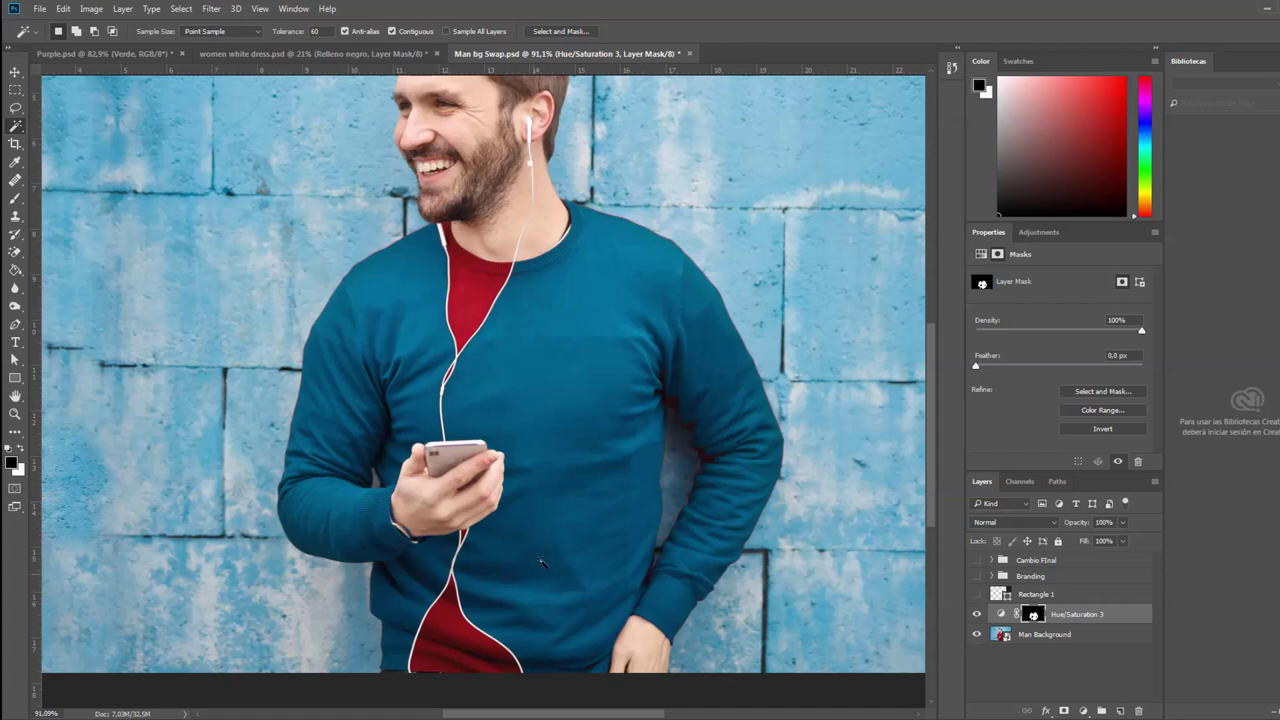
scroll(540, 562, up, 3)
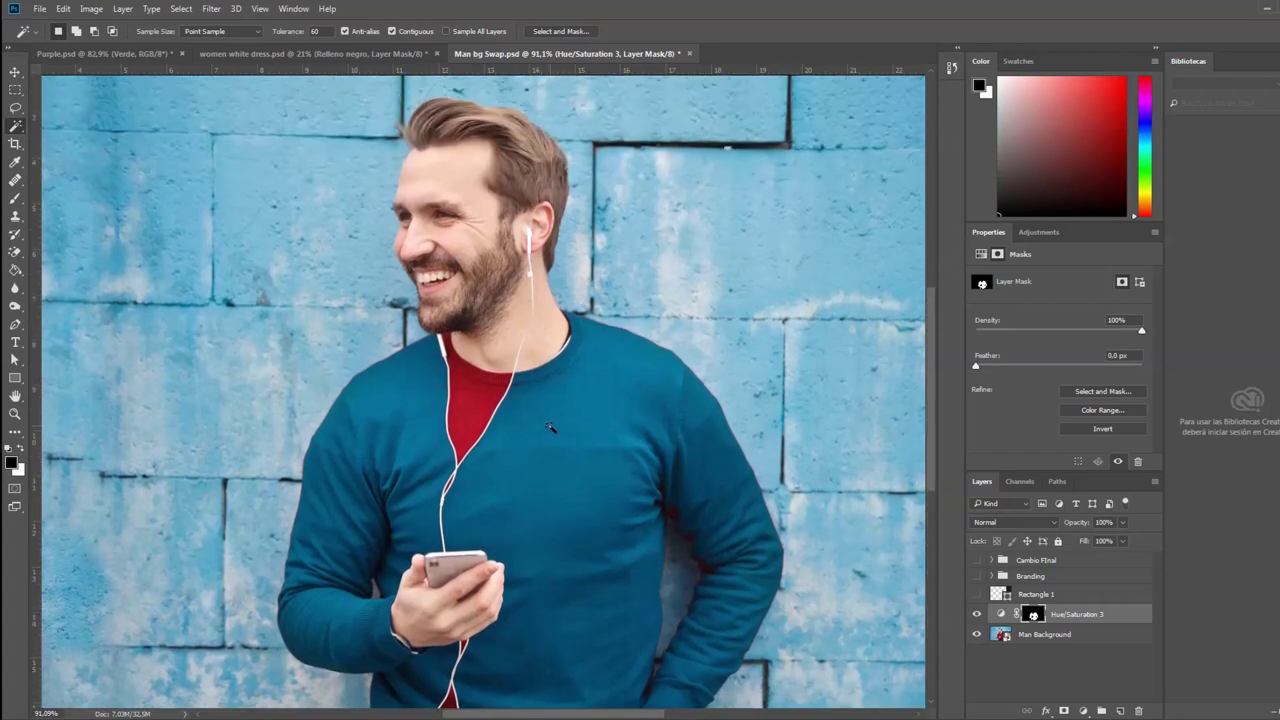
scroll(563, 430, down, 2)
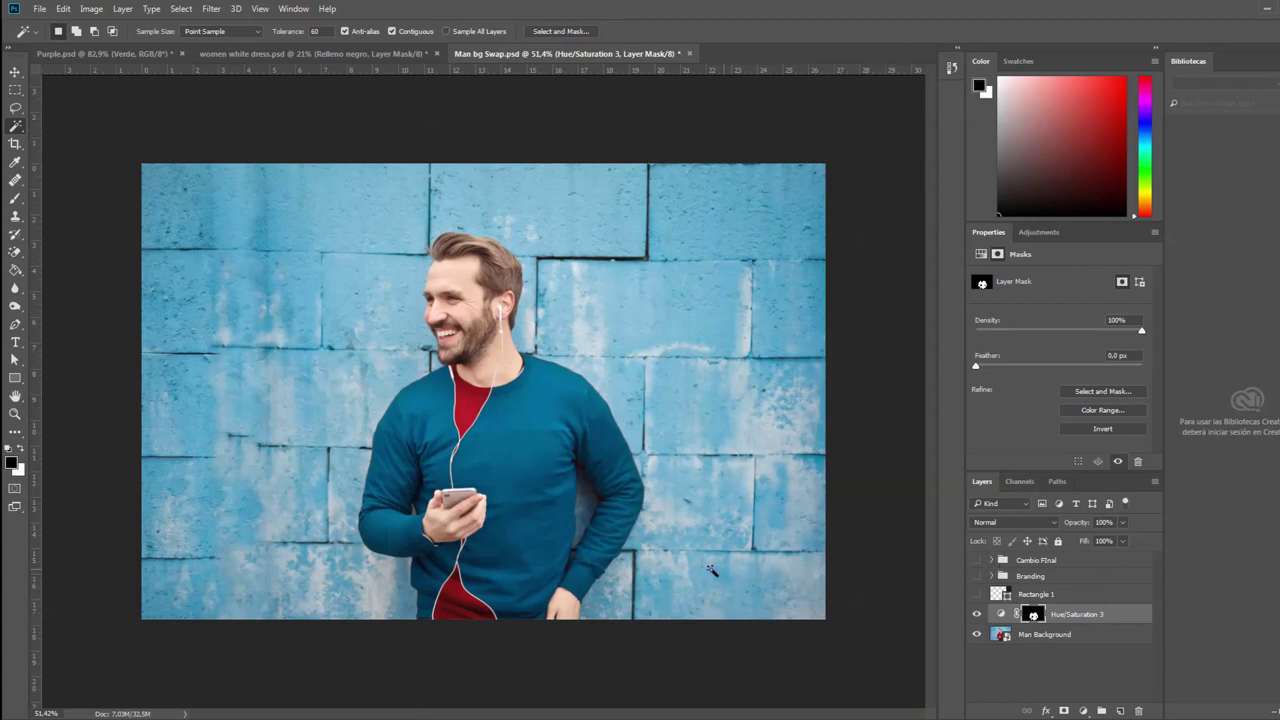
click(712, 572)
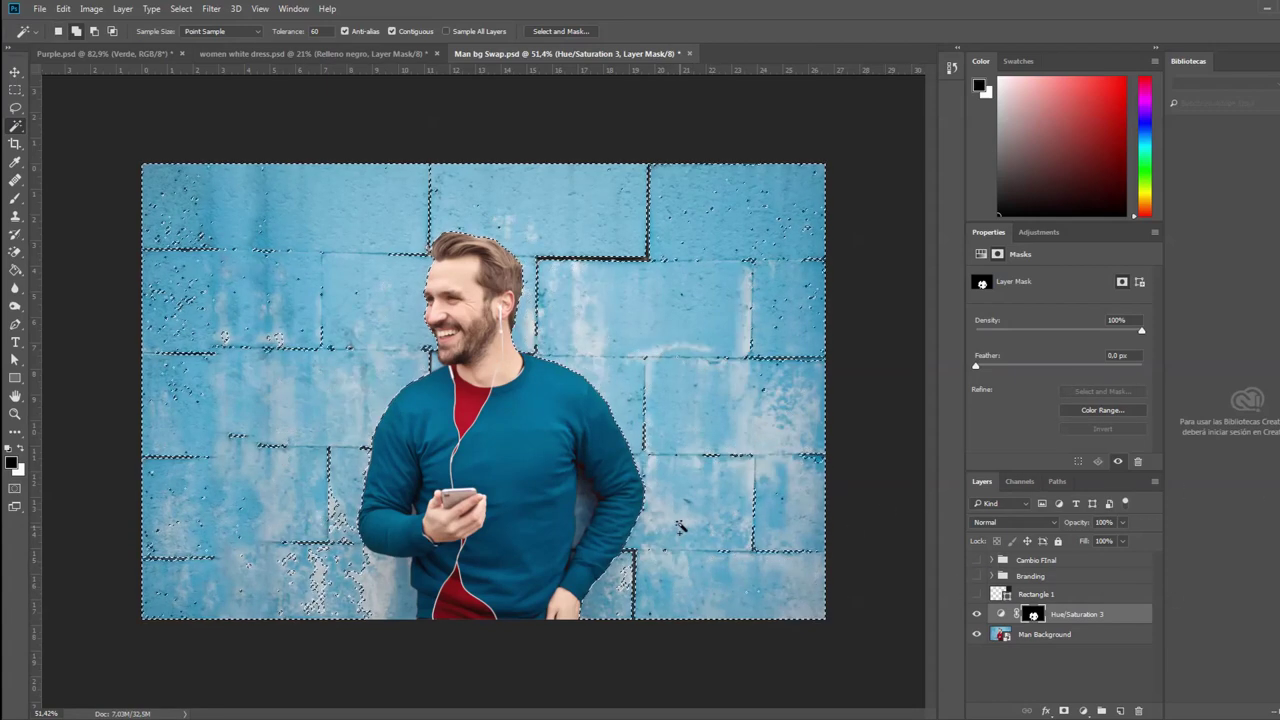
Step: Extend the blue-wall selection and mask the blue wall out of Man Background
shift+click(709, 409)
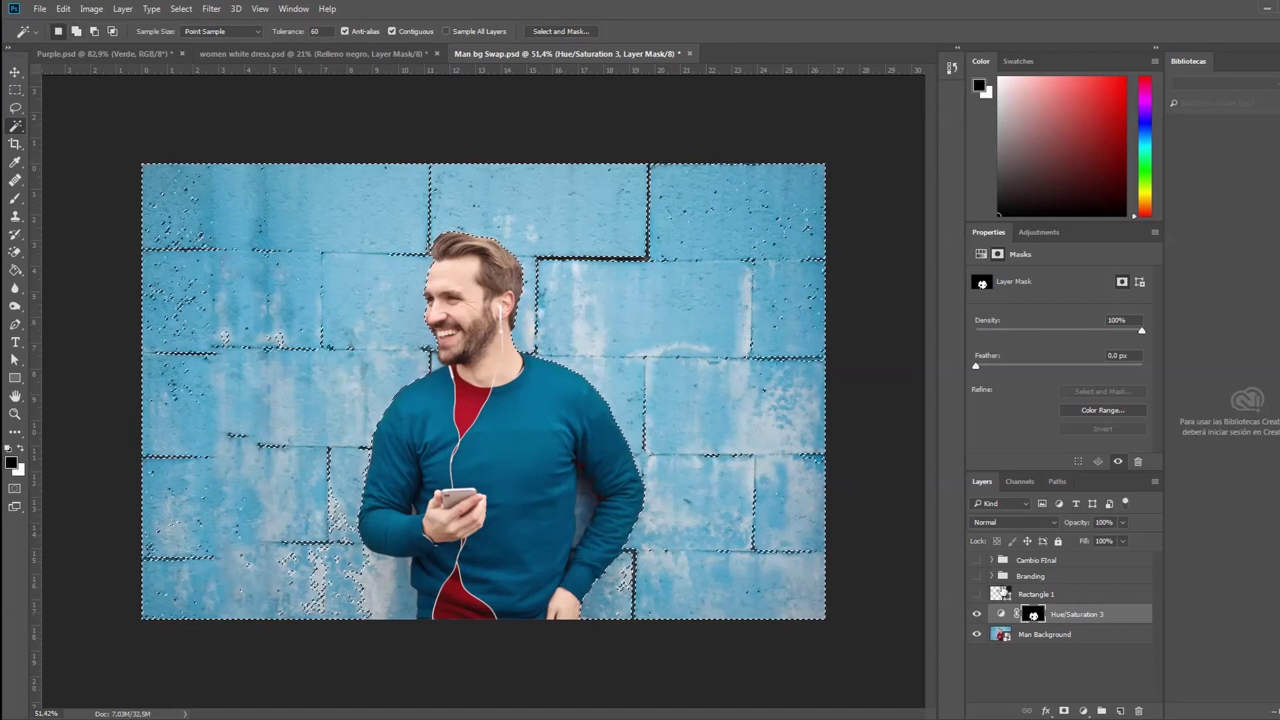
click(1046, 634)
alt+click(1064, 710)
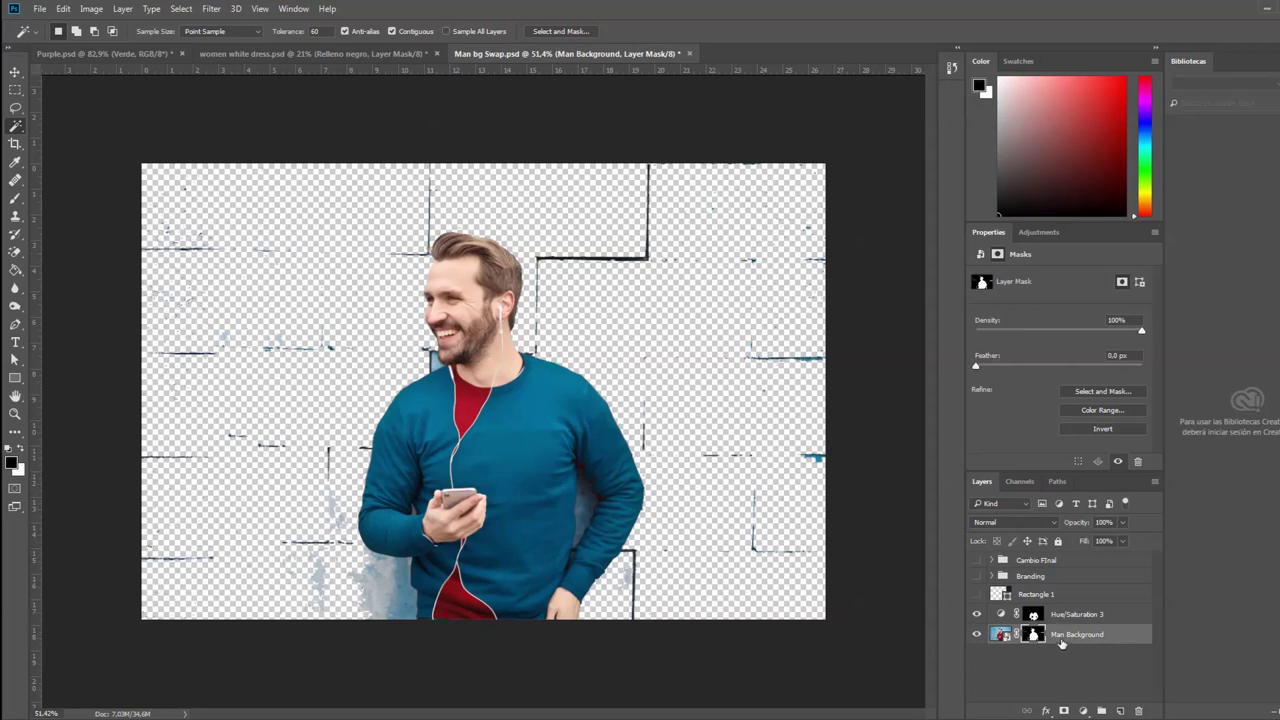
Step: Brush out the leftover dark wall lines on the mask, then show the Cambio Final red-wall group
key(b)
click(593, 213)
drag(593, 213, 640, 214)
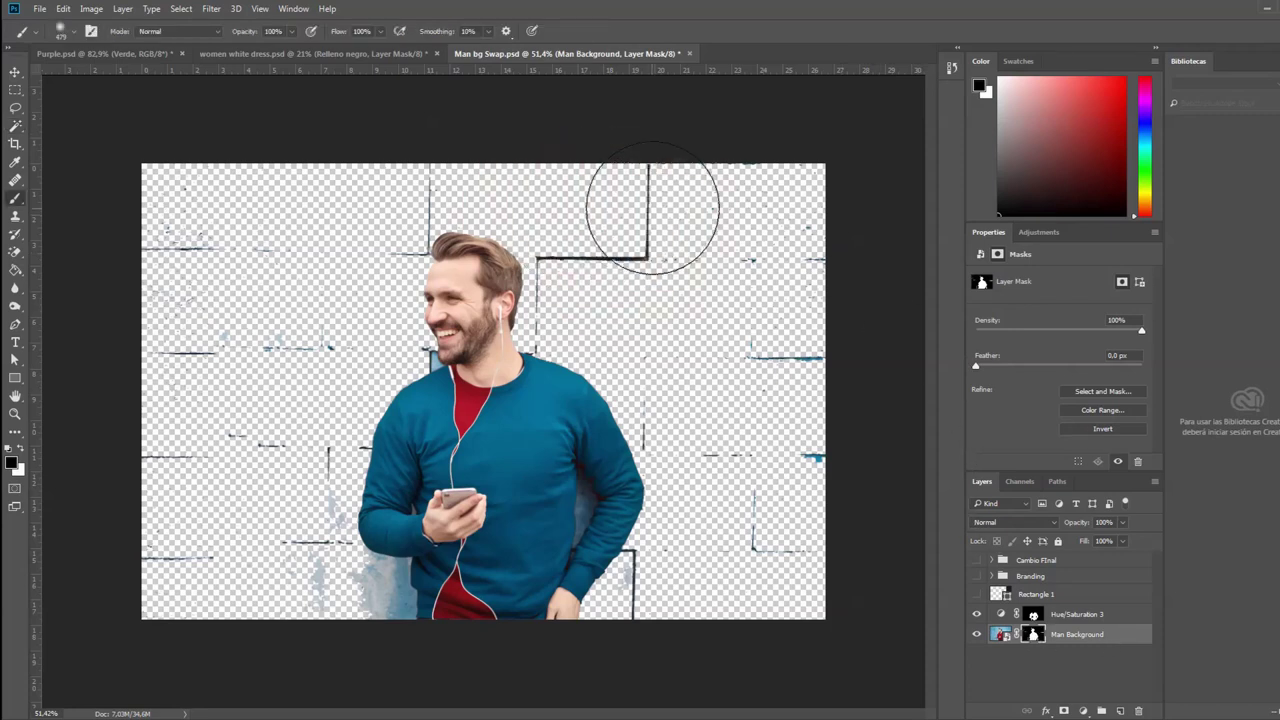
key(bracketright)
key(bracketright)
key(bracketright)
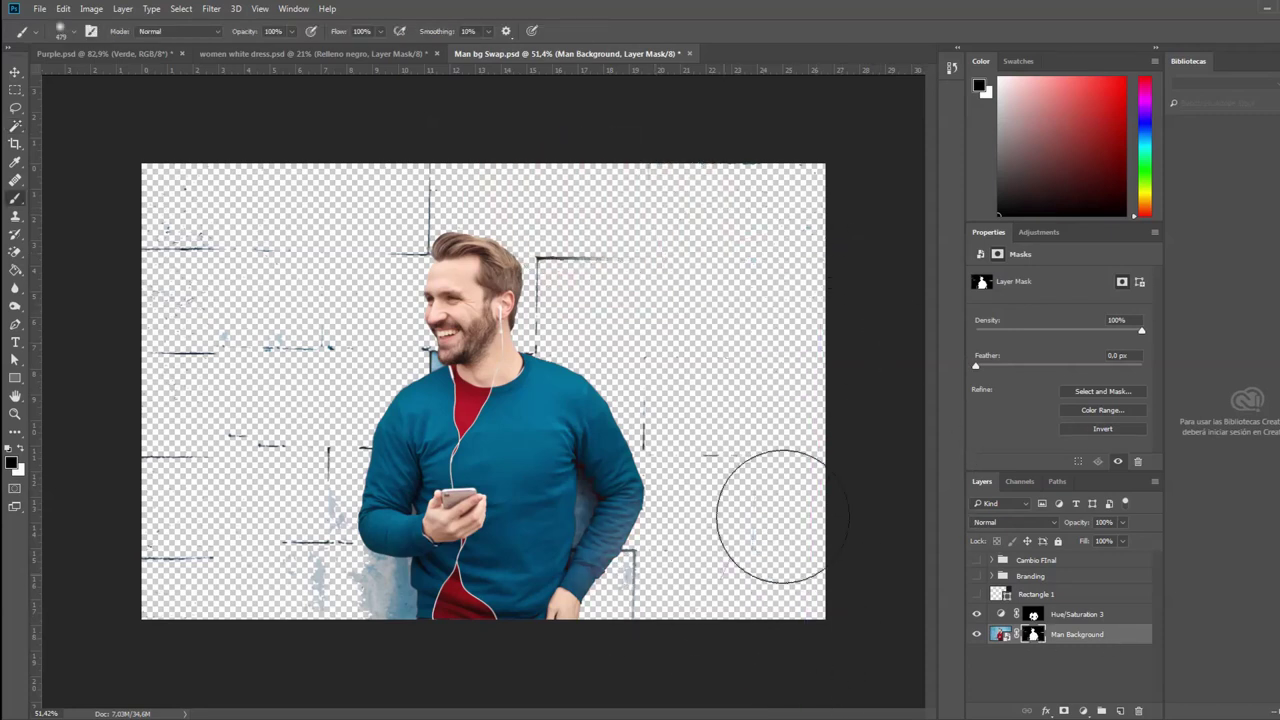
click(977, 560)
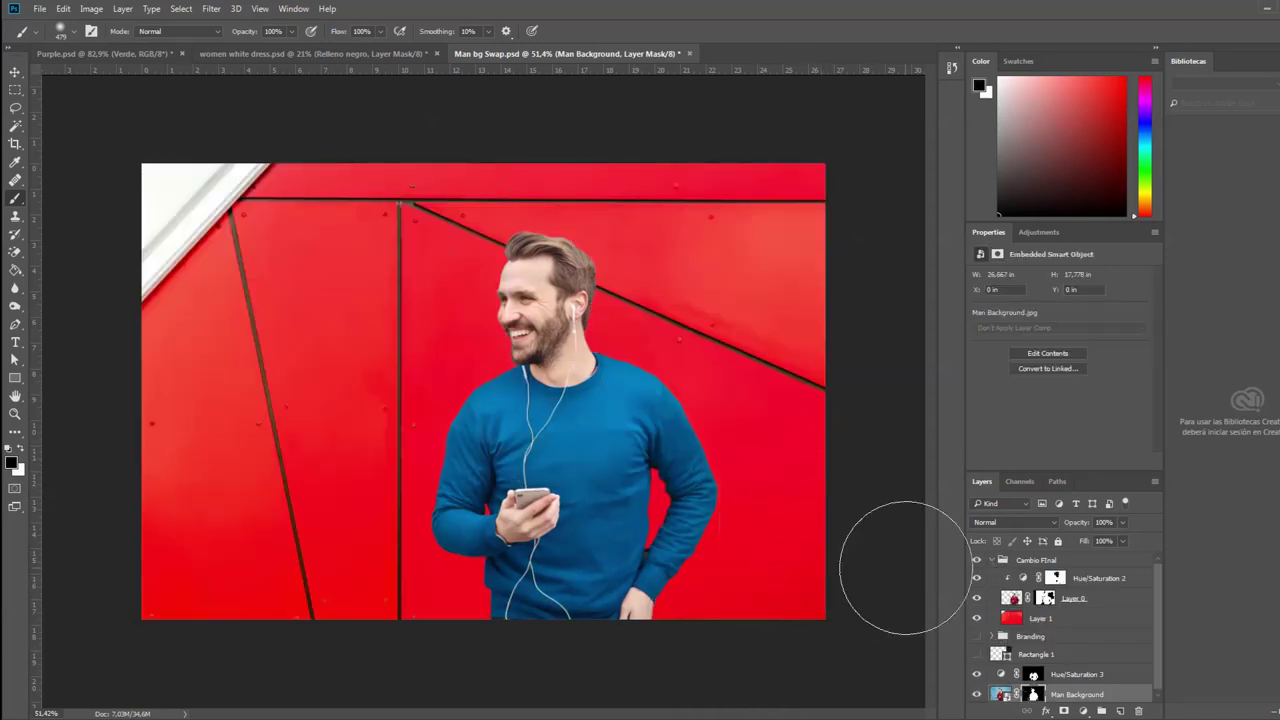
Step: Preview Layer 1's red wall alone and the Hue/Saturation 2 red sweater, then restore the blue sweater
alt+click(977, 620)
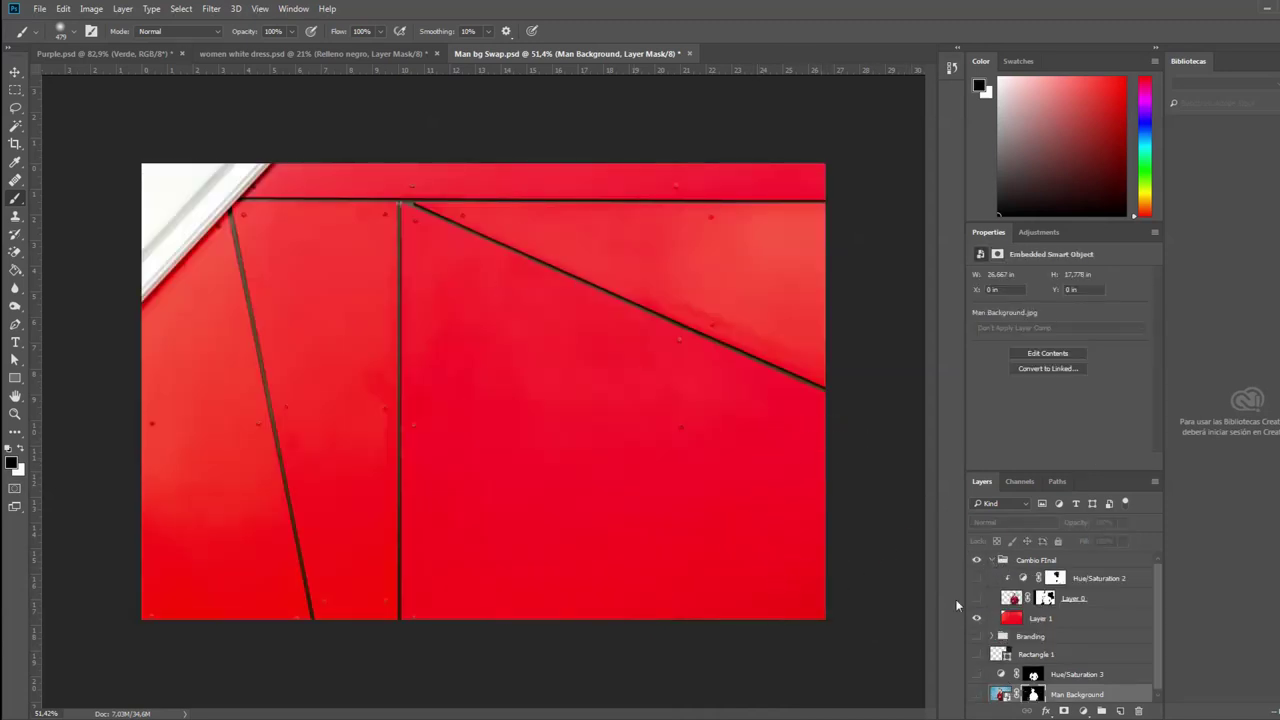
alt+click(978, 620)
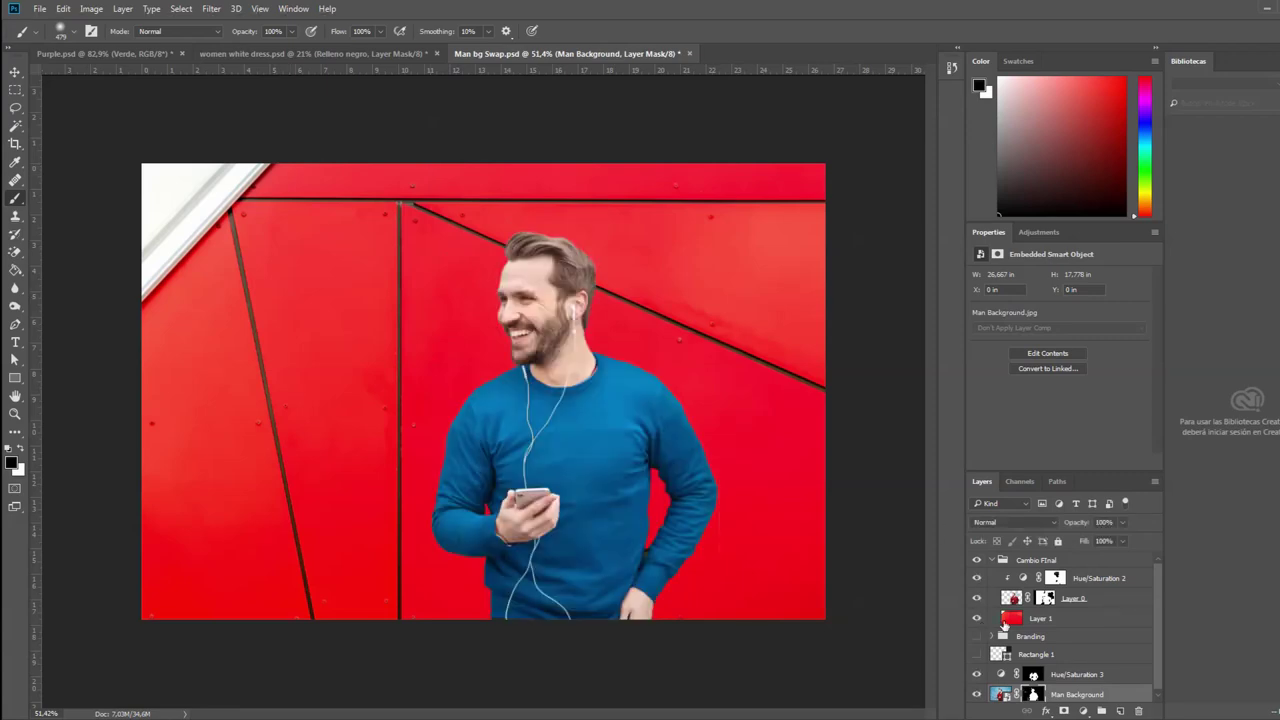
click(977, 579)
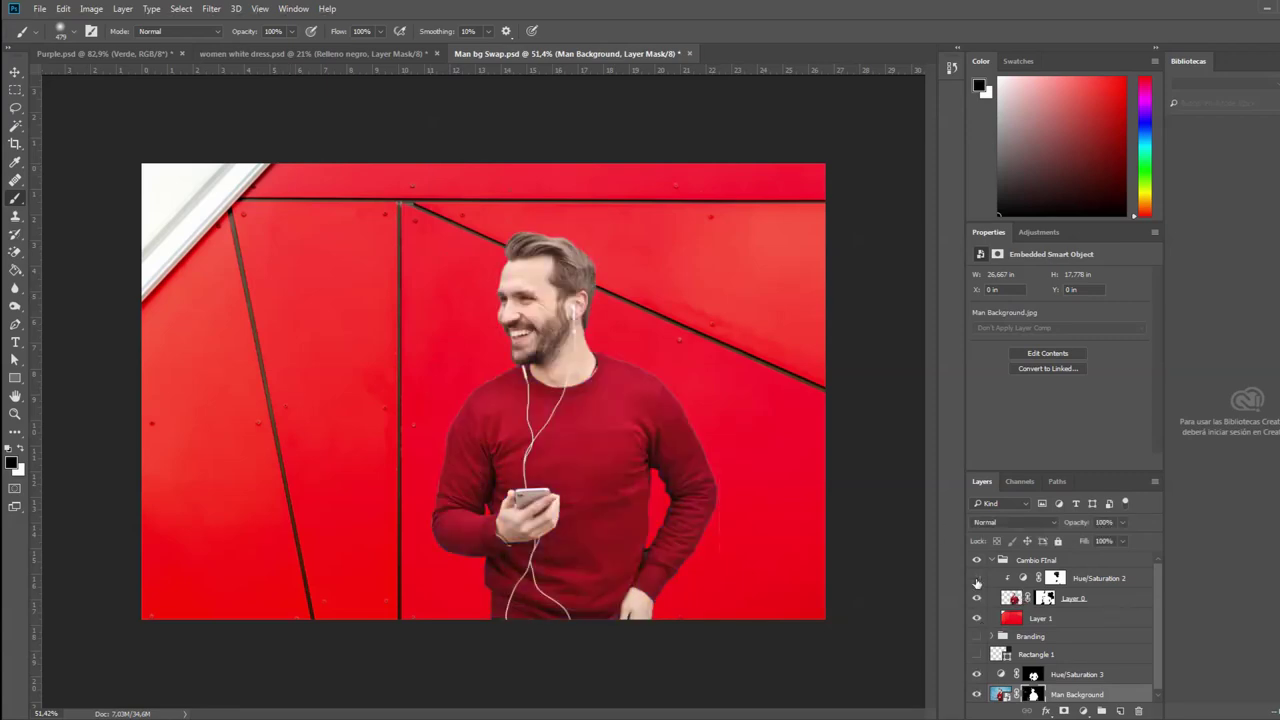
click(977, 579)
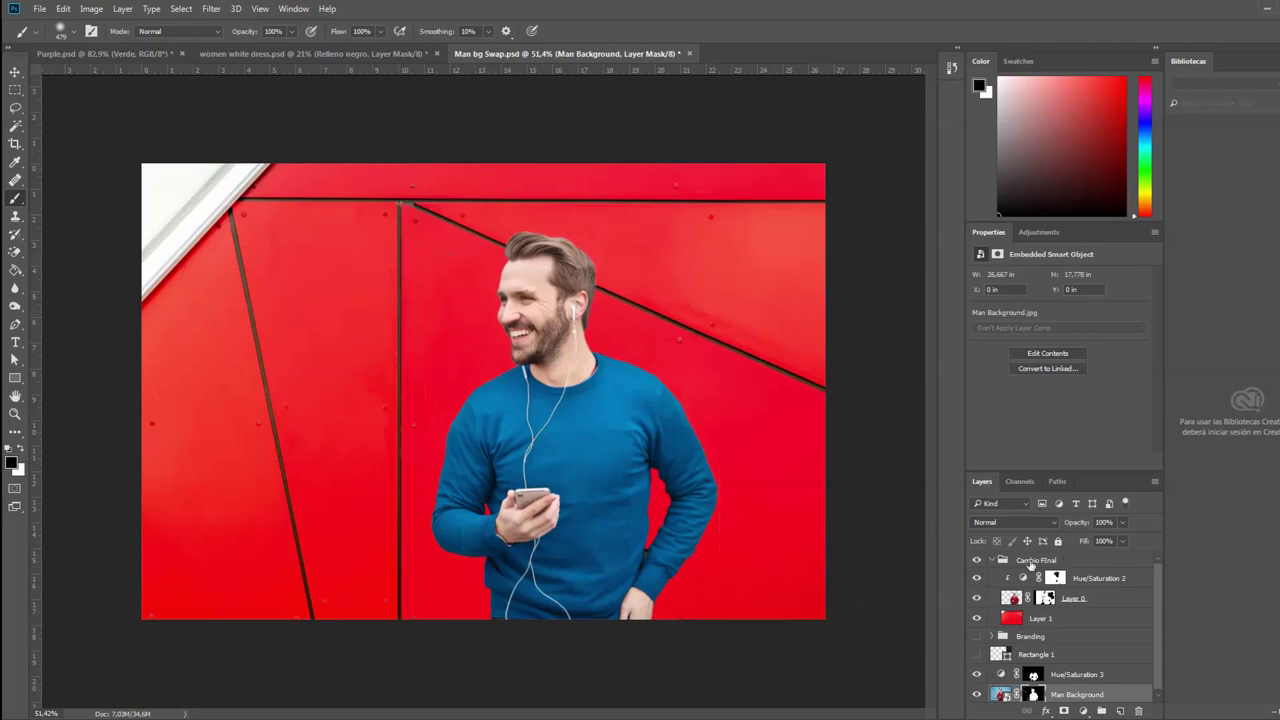
Step: Collapse Cambio Final, hide Hue/Saturation 3 and Man Background, and stamp the visible layers into Layer 2
click(992, 561)
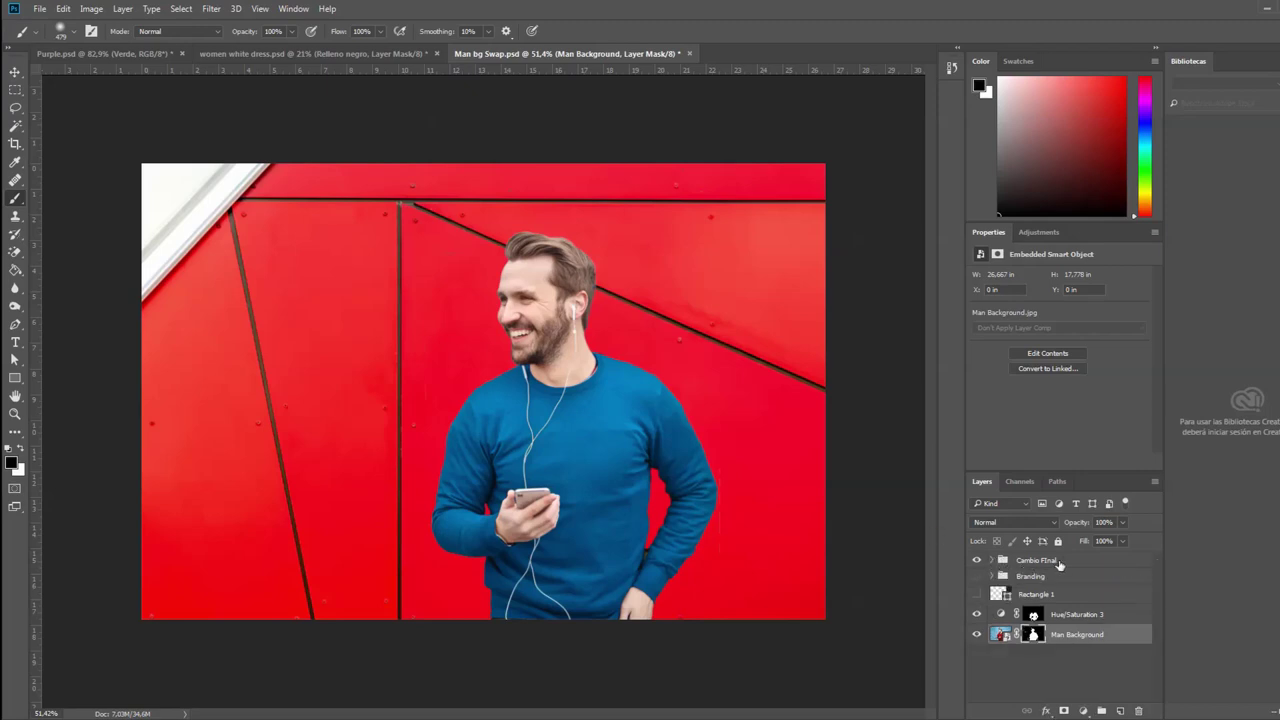
click(977, 614)
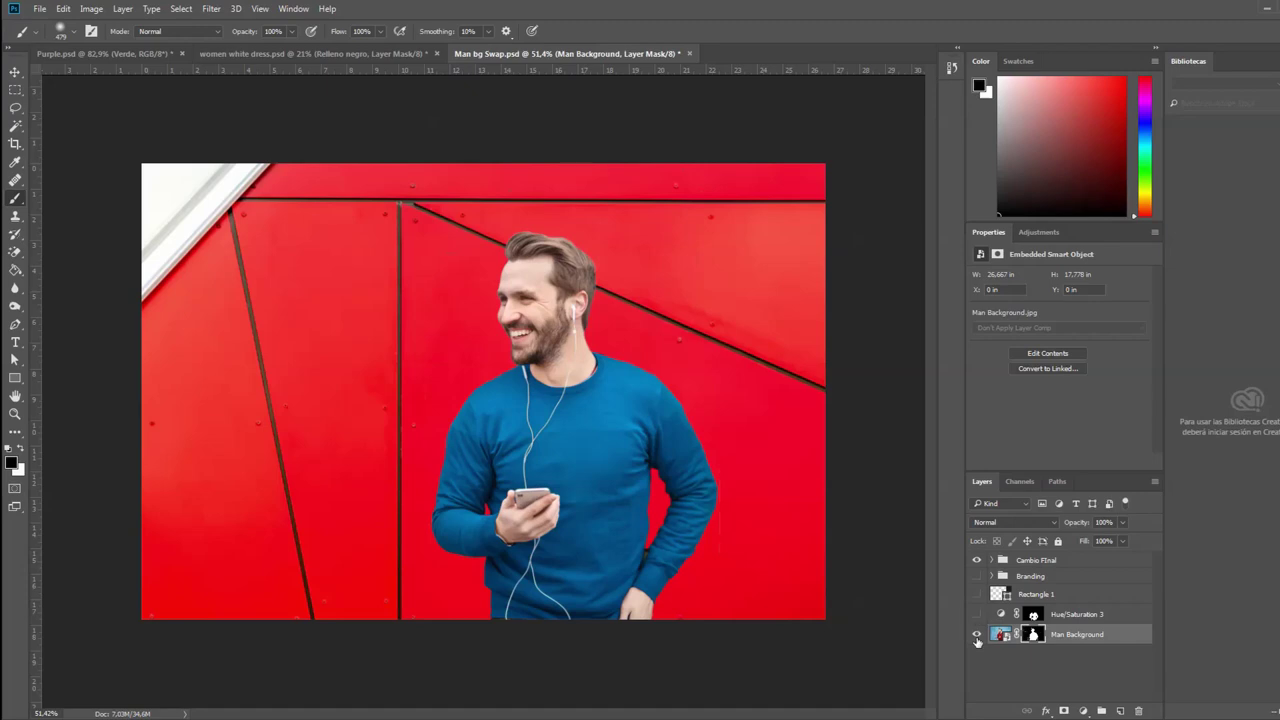
click(1061, 564)
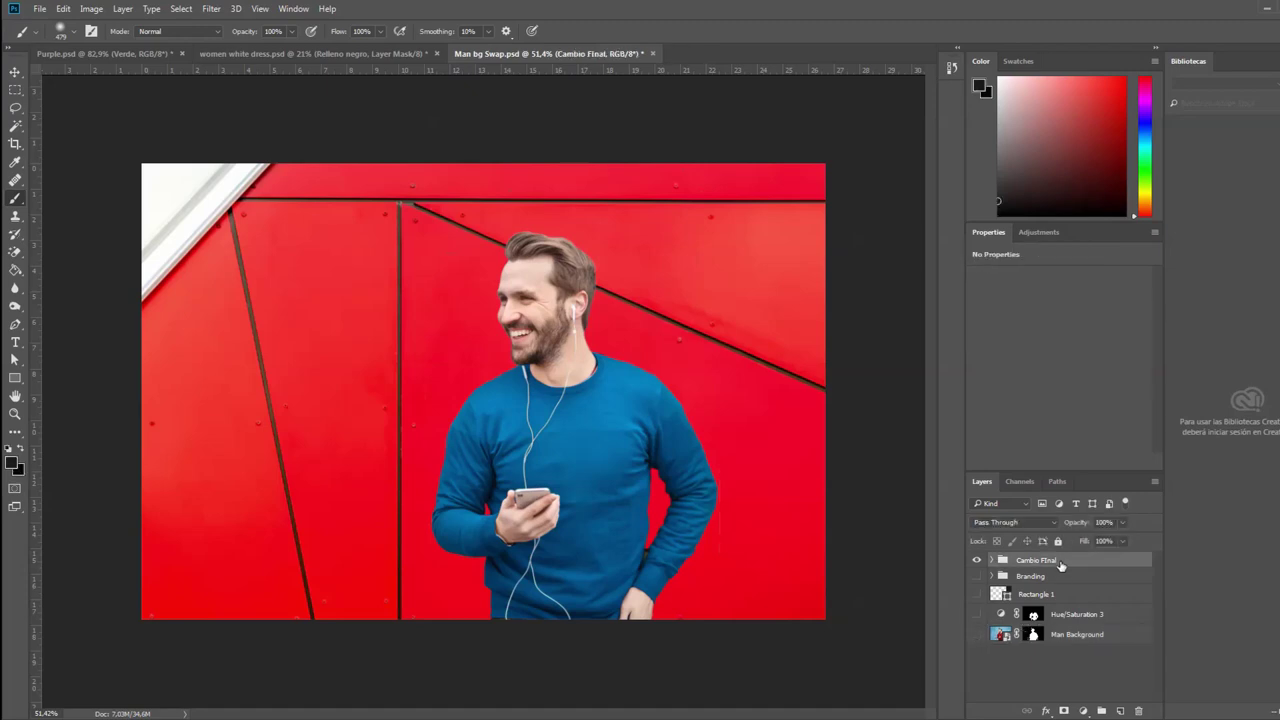
key(ctrl+shift+alt+e)
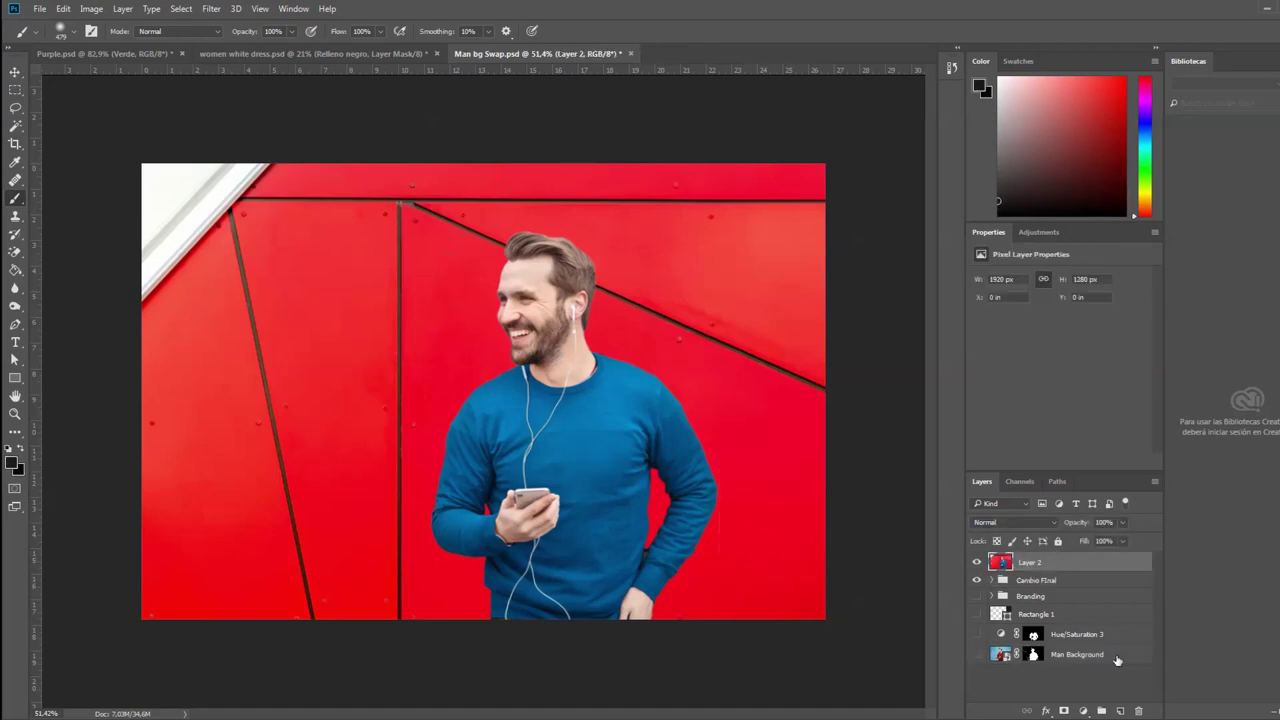
Step: Add a Curves 1 adjustment with two raised points on the RGB curve and compare it on and off
click(1083, 710)
click(1114, 492)
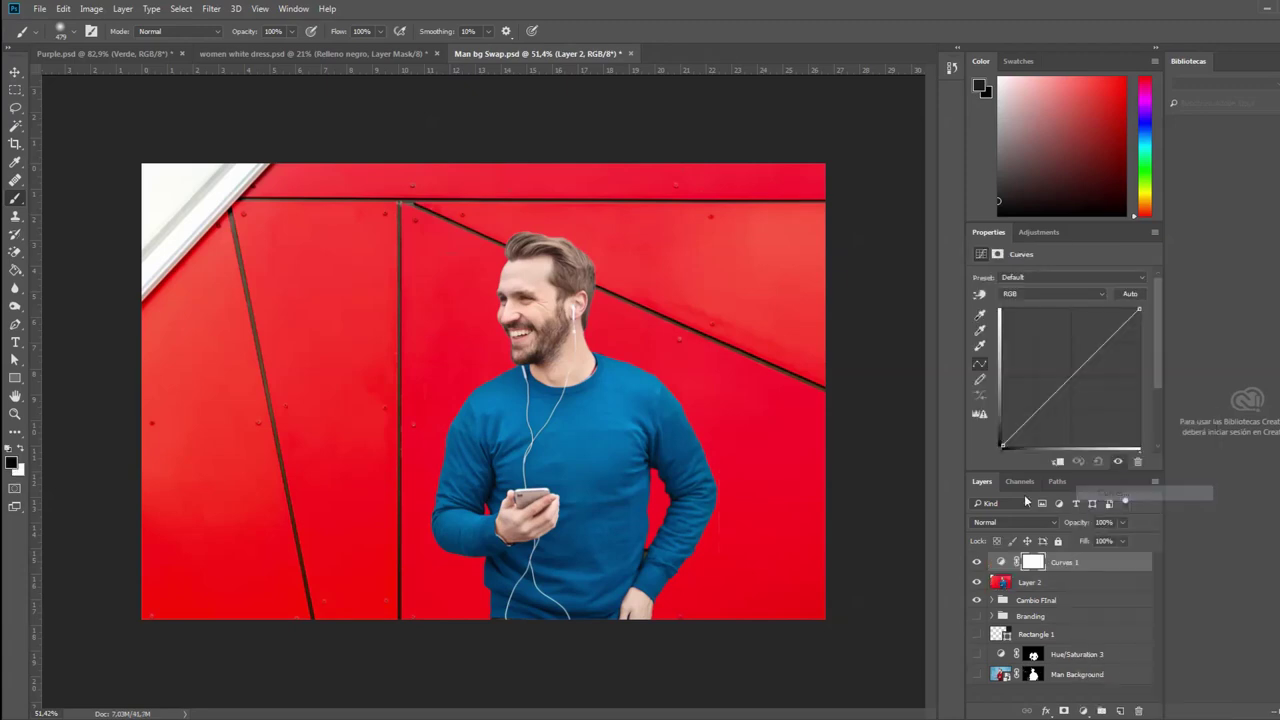
drag(1071, 378, 1071, 391)
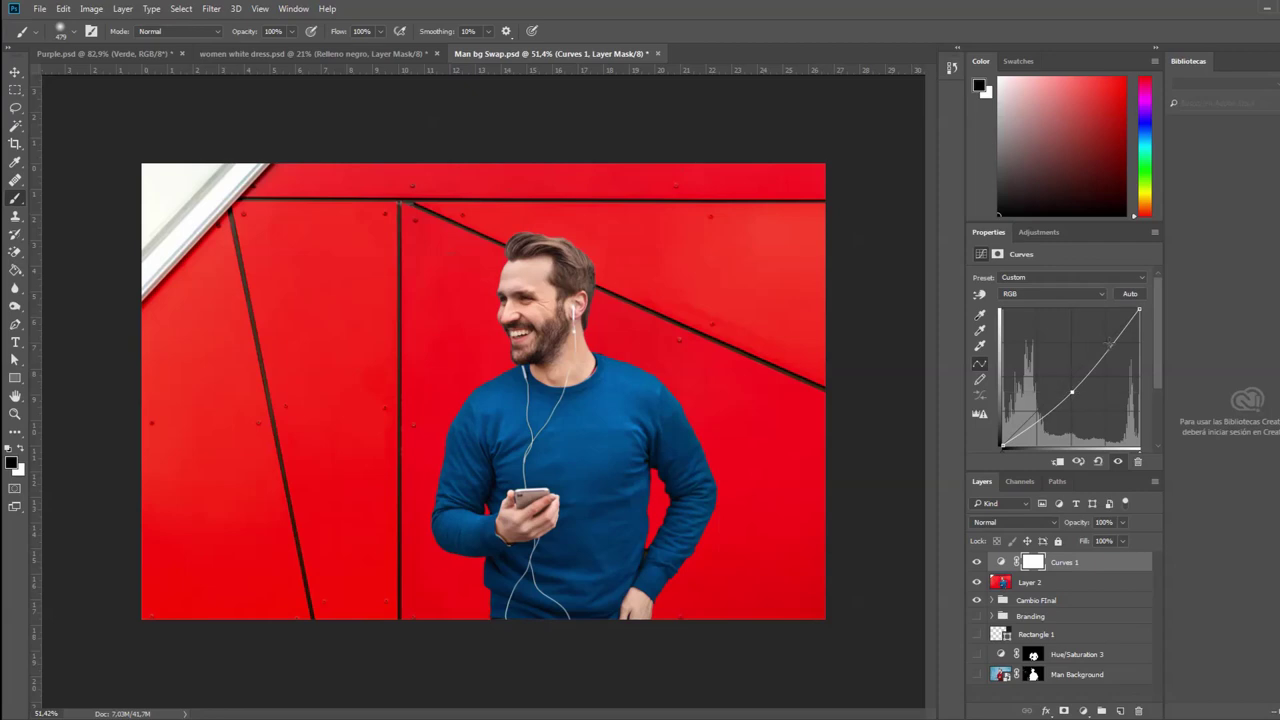
drag(1105, 352, 1107, 348)
click(977, 563)
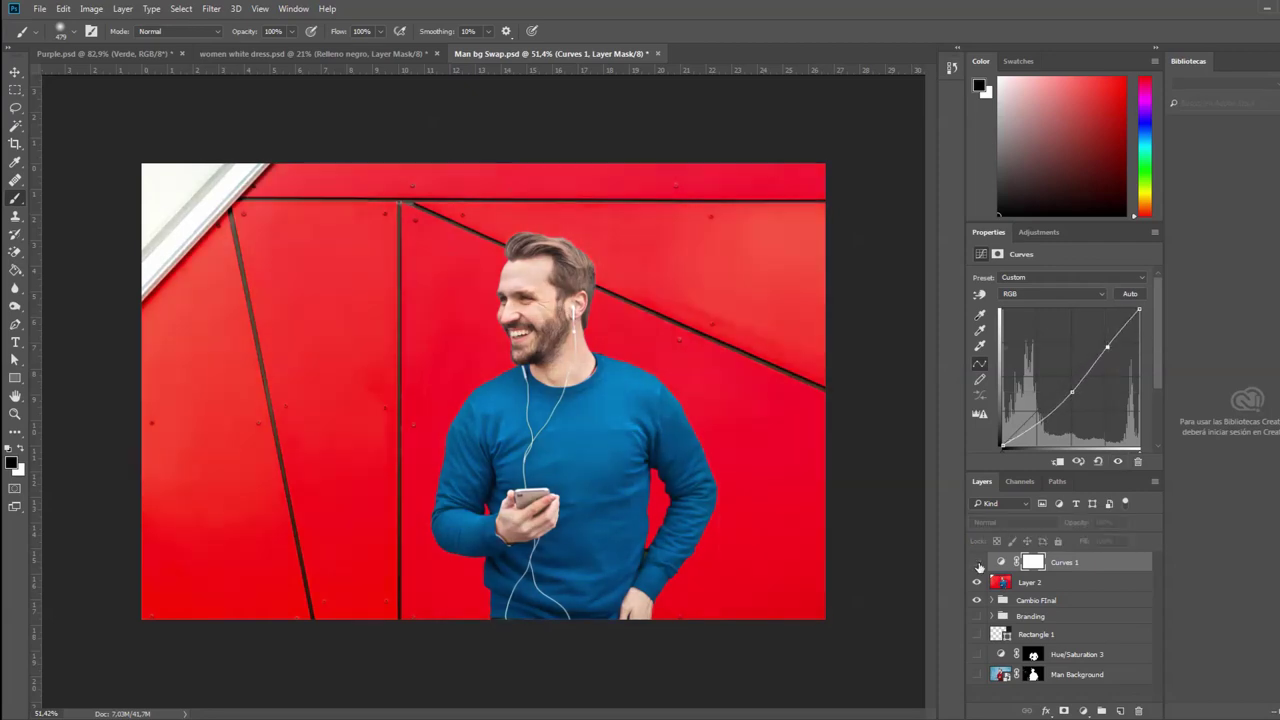
click(977, 563)
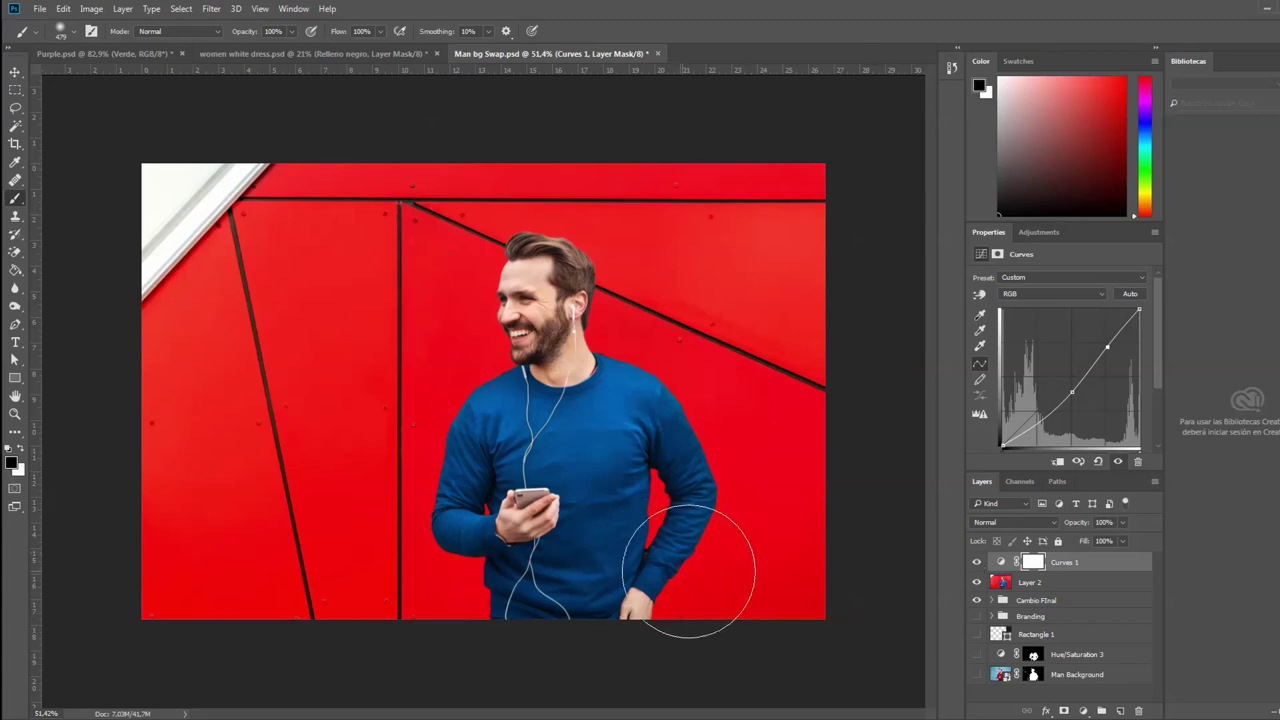